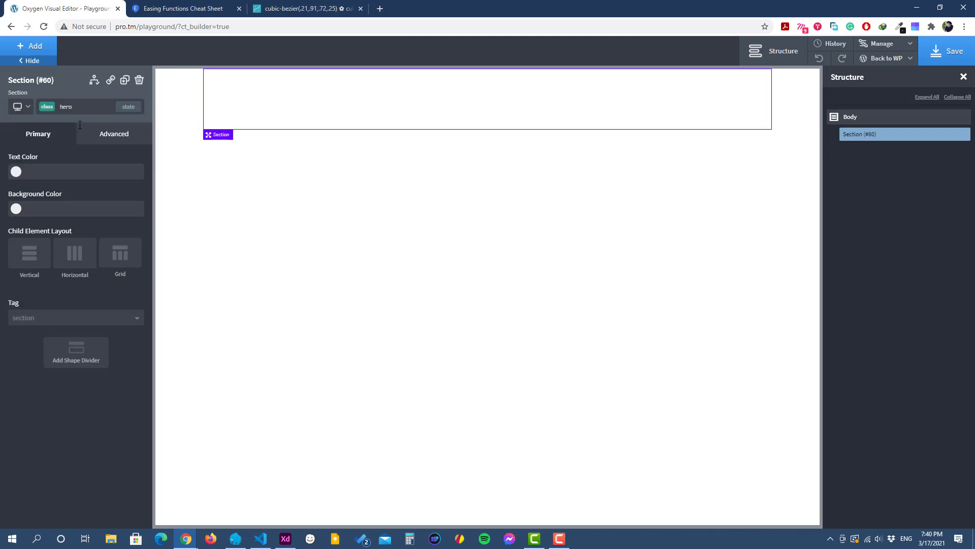
Step: Set the height of the section's hero class to 100 vh
left_click(106, 136)
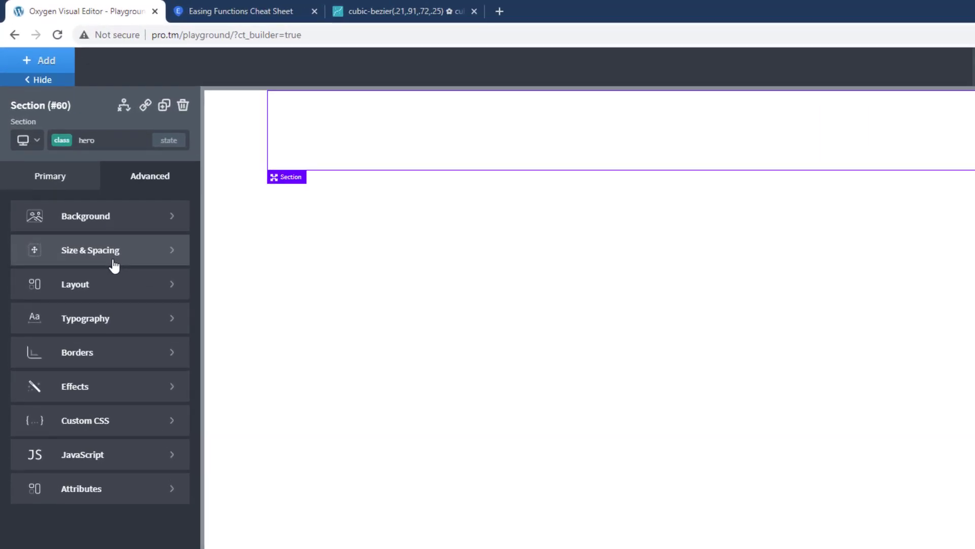
left_click(81, 193)
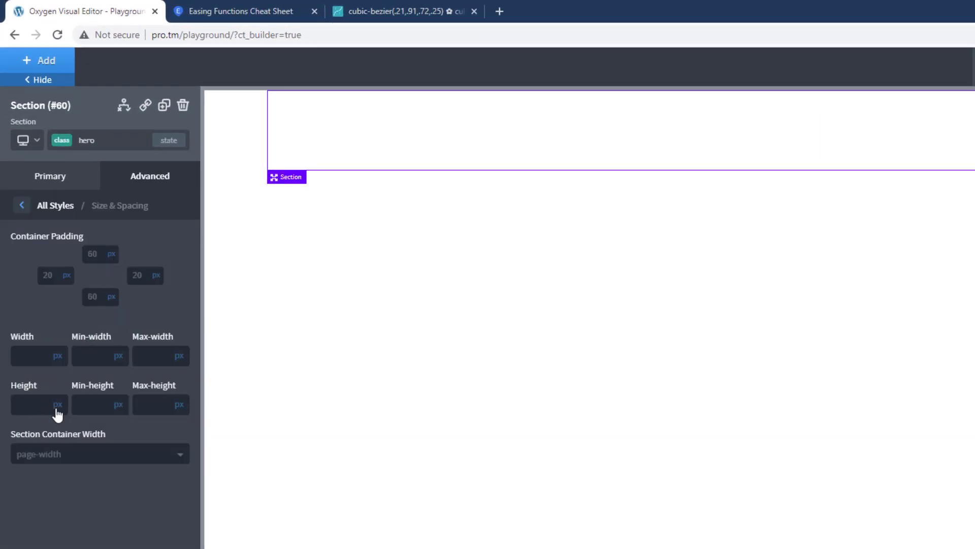
mouse_move(58, 407)
left_click(63, 464)
left_click(36, 404)
type("100")
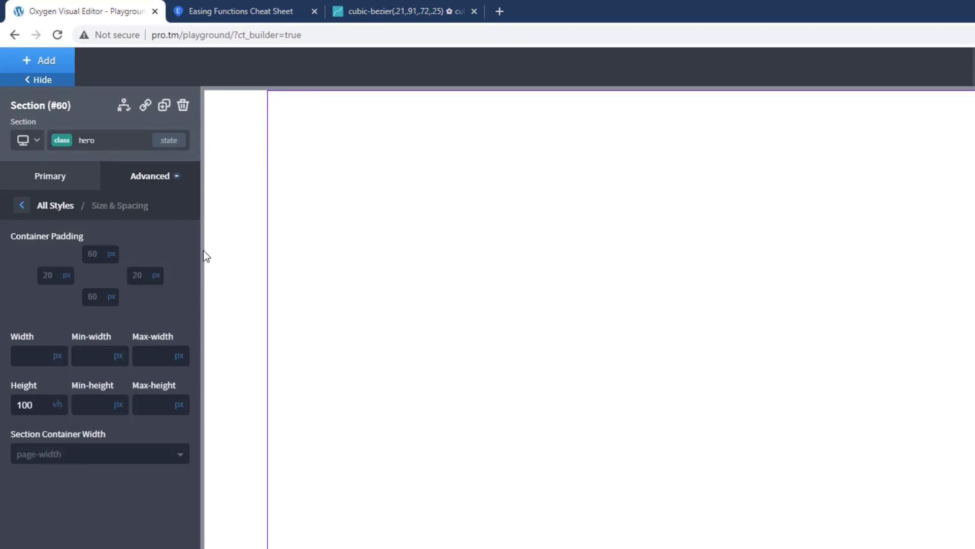
Step: Set the hero section's background image to the media library photo of four people around a laptop
left_click(70, 208)
left_click(131, 225)
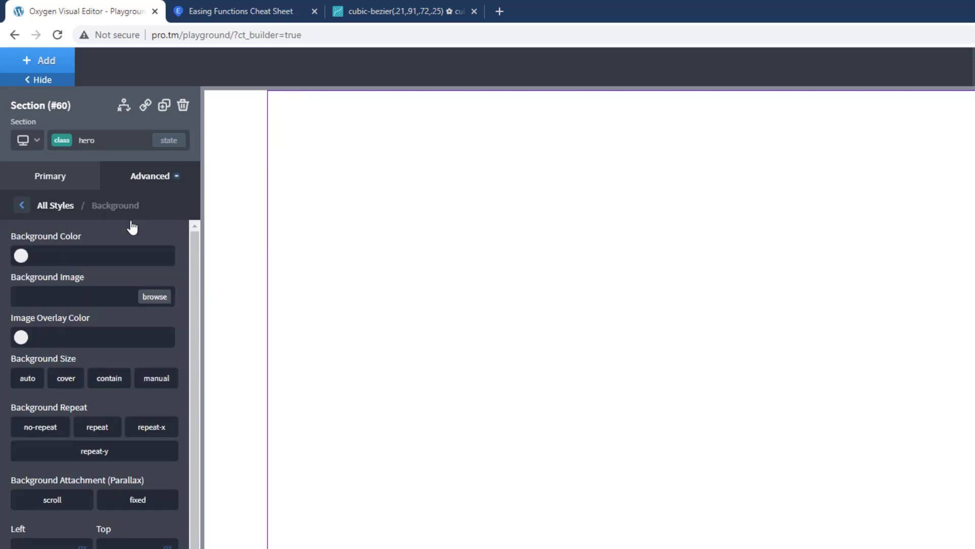
left_click(150, 298)
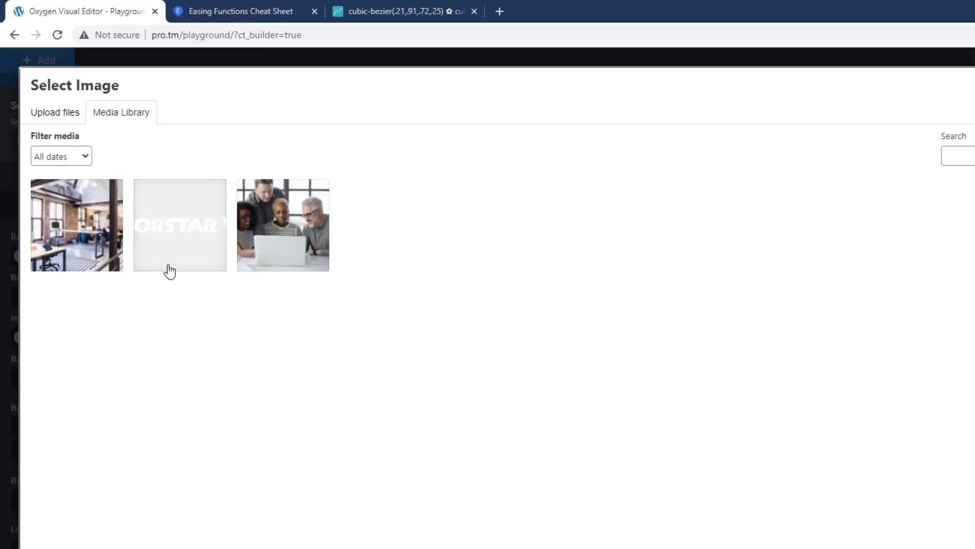
left_click(315, 244)
left_click(931, 500)
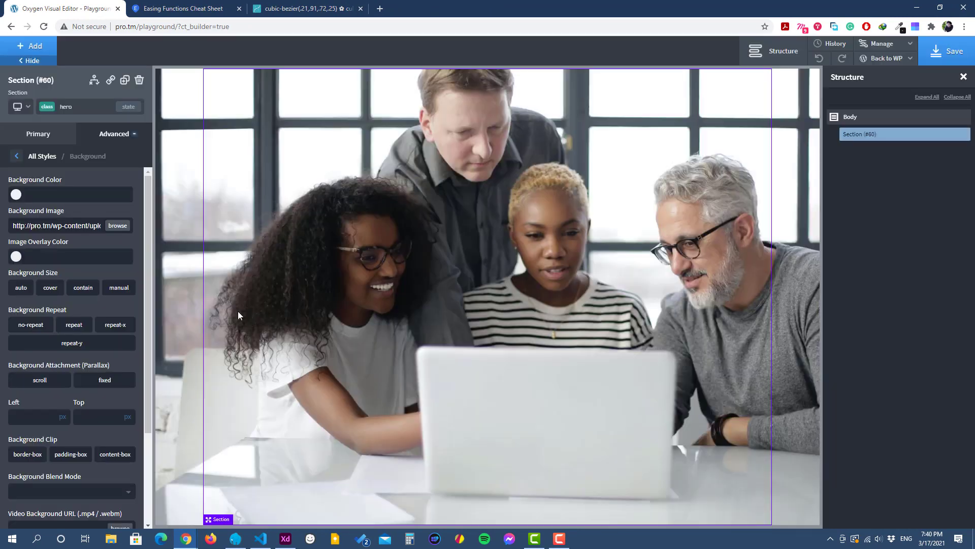
Step: Give the background image an overlay in the global Dark Blue color at 0.6 opacity
left_click(14, 257)
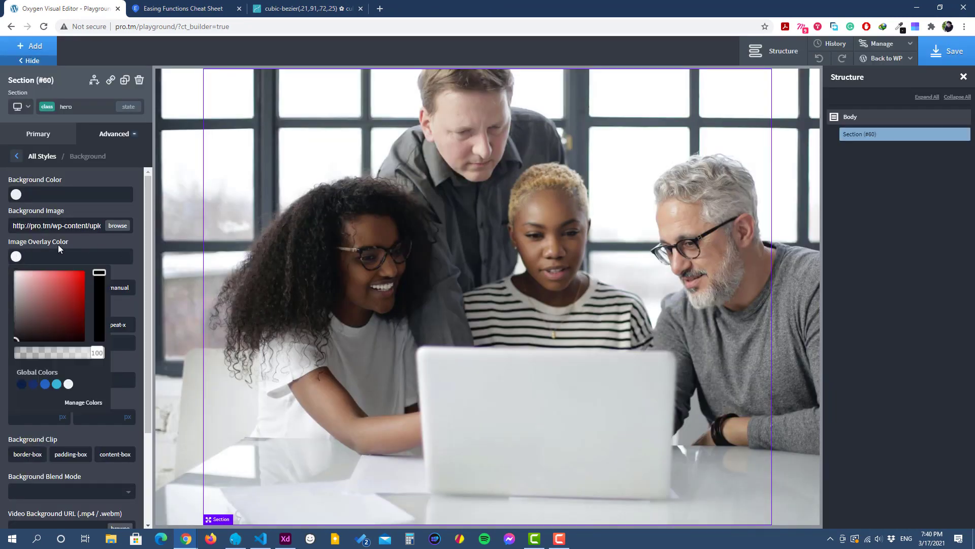
left_click(22, 384)
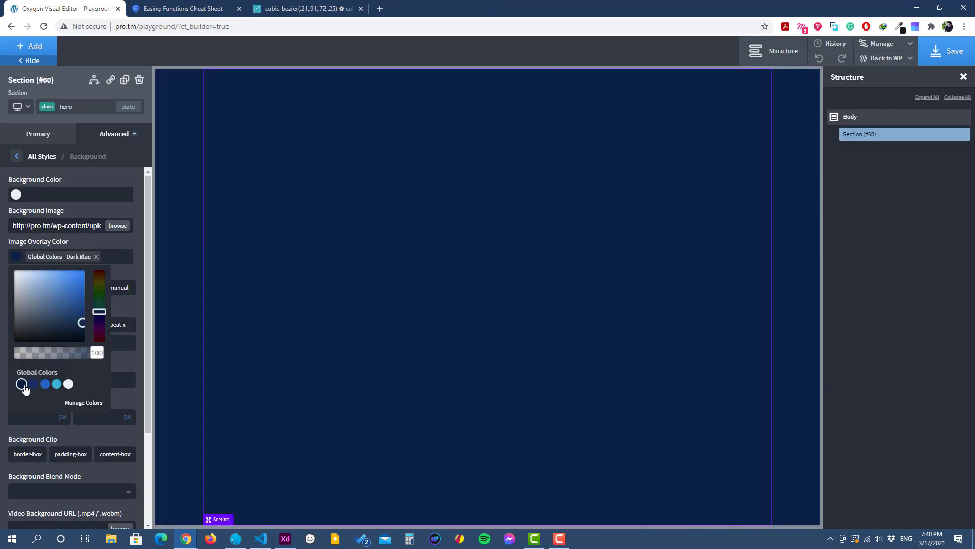
left_click_drag(91, 354, 67, 355)
left_click(93, 242)
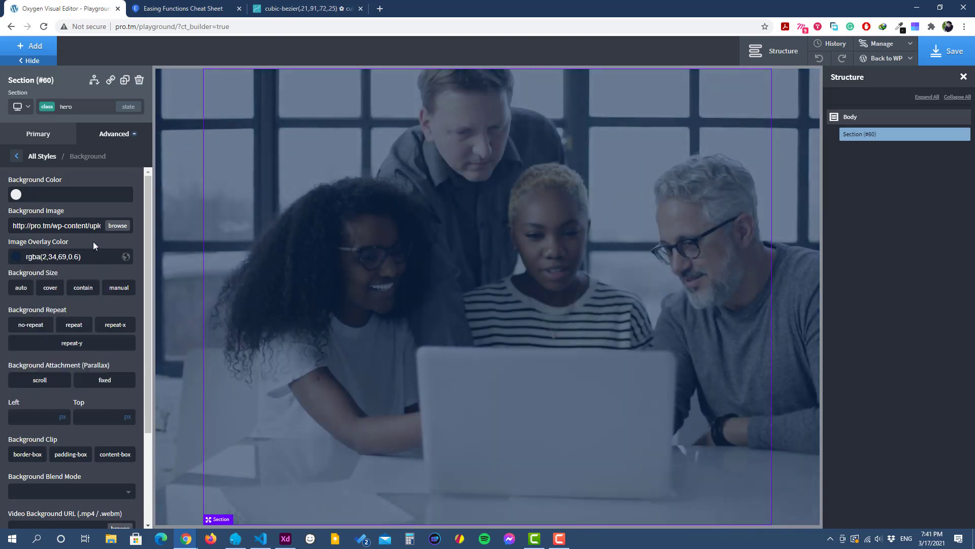
Step: Set the background image to cover without repeating, positioned at 50% left and 50% top
left_click(53, 289)
left_click(43, 331)
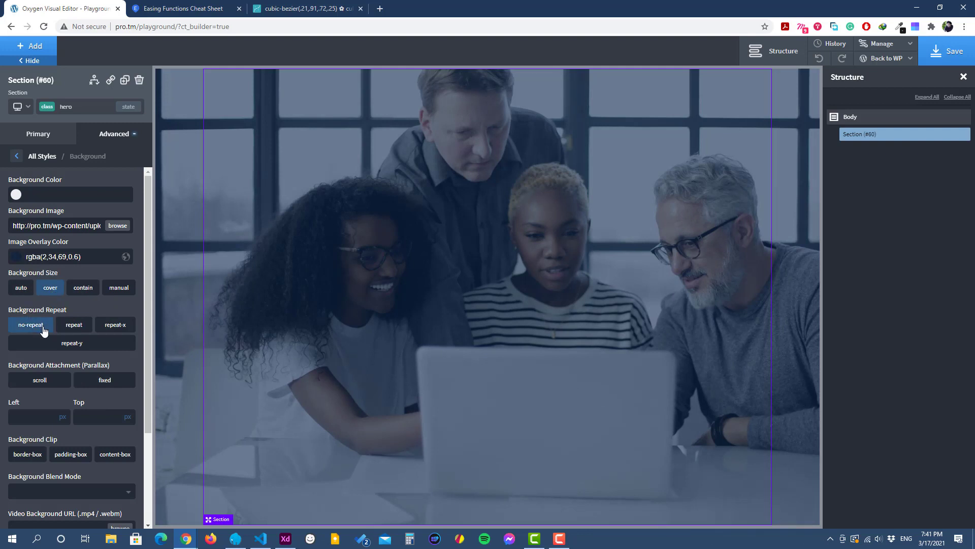
left_click(62, 417)
left_click(63, 422)
left_click(128, 417)
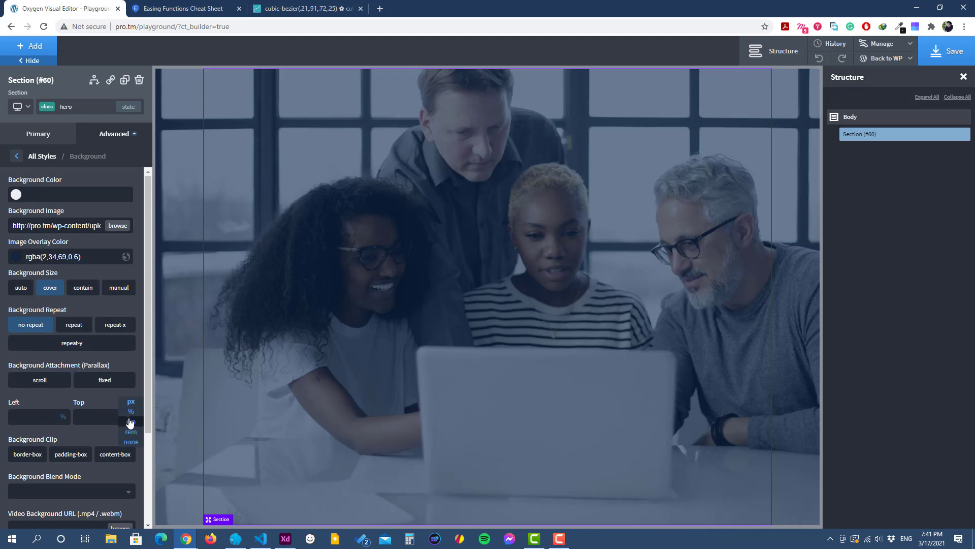
left_click(129, 426)
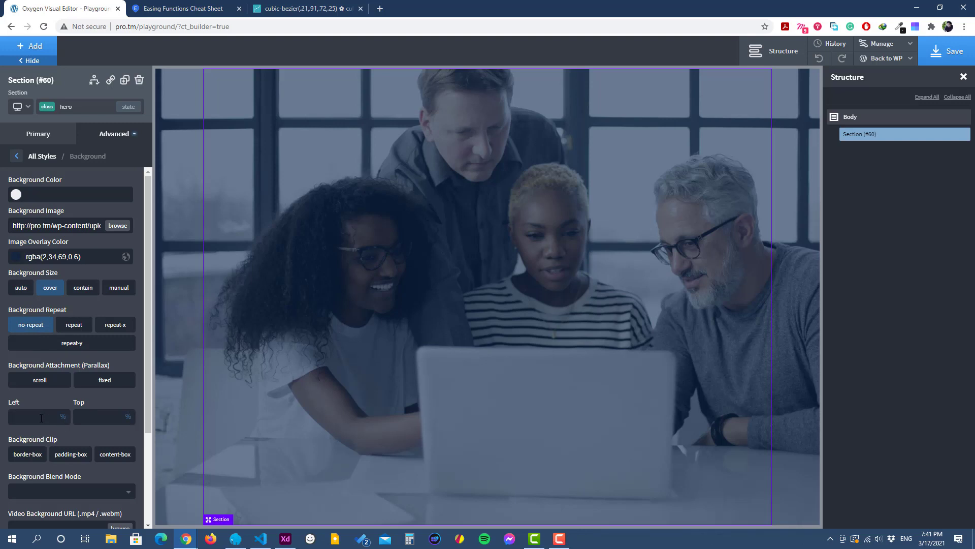
left_click(42, 418)
type("50")
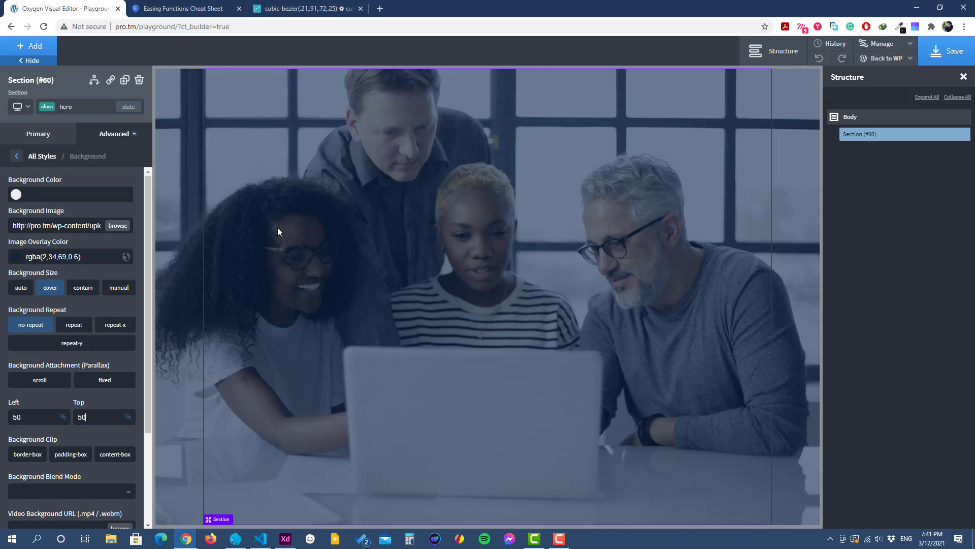
left_click(19, 158)
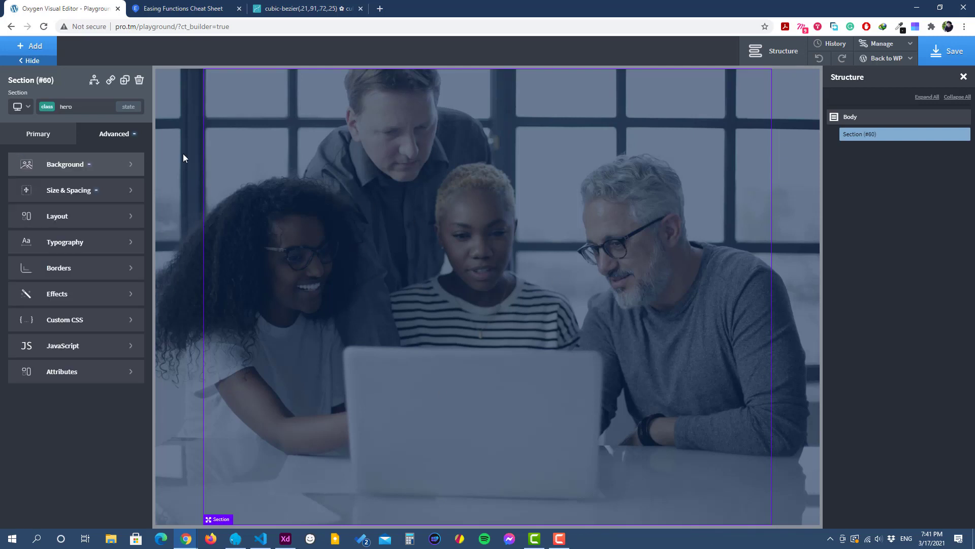
Step: Add a heading inside the hero section with the text "Helping New Brands Start Up & Old Ones Start Over." on three lines
left_click(30, 45)
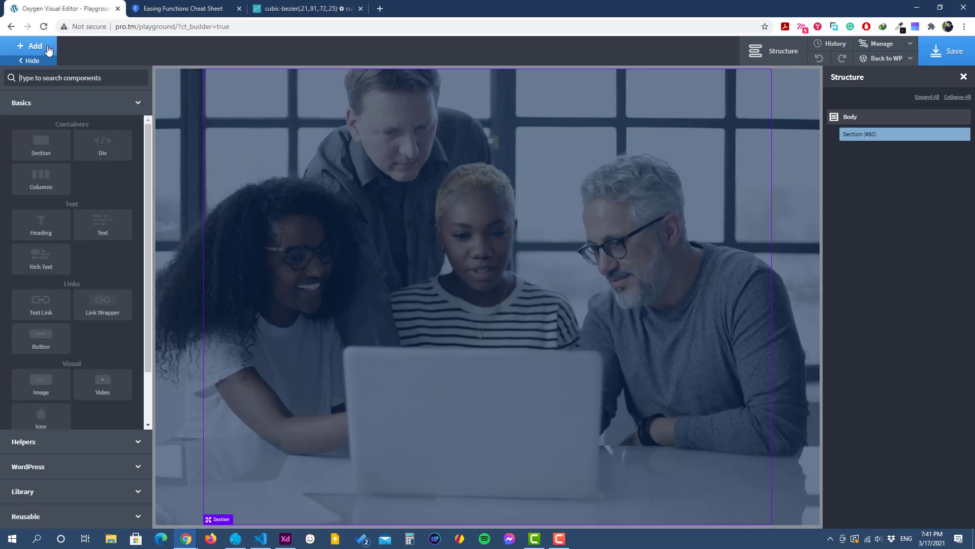
left_click(41, 235)
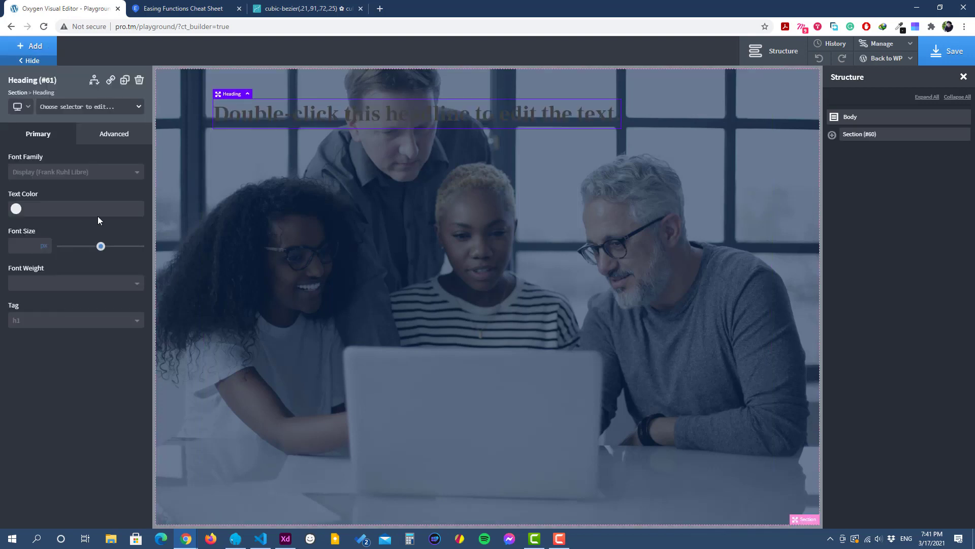
double_click(264, 120)
type("Helping New Brands Start Up & Old Ones Start Over")
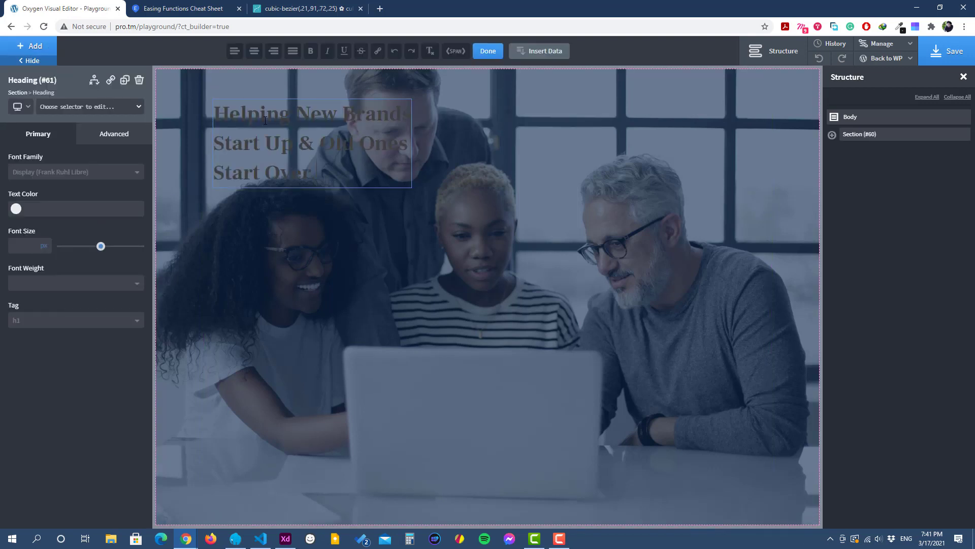
left_click(303, 238)
Step: Assign a new class named hero-heading to the heading
left_click(297, 149)
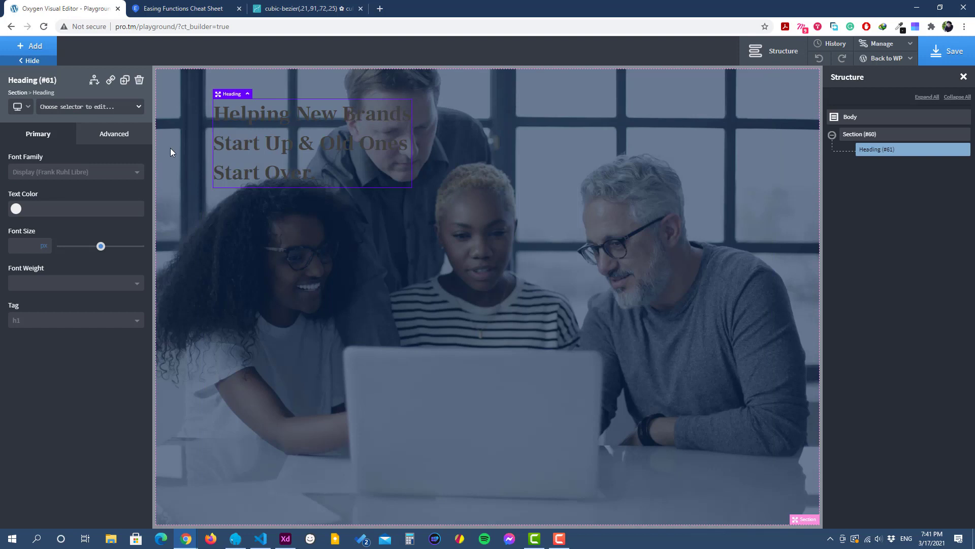
left_click(89, 106)
type("her")
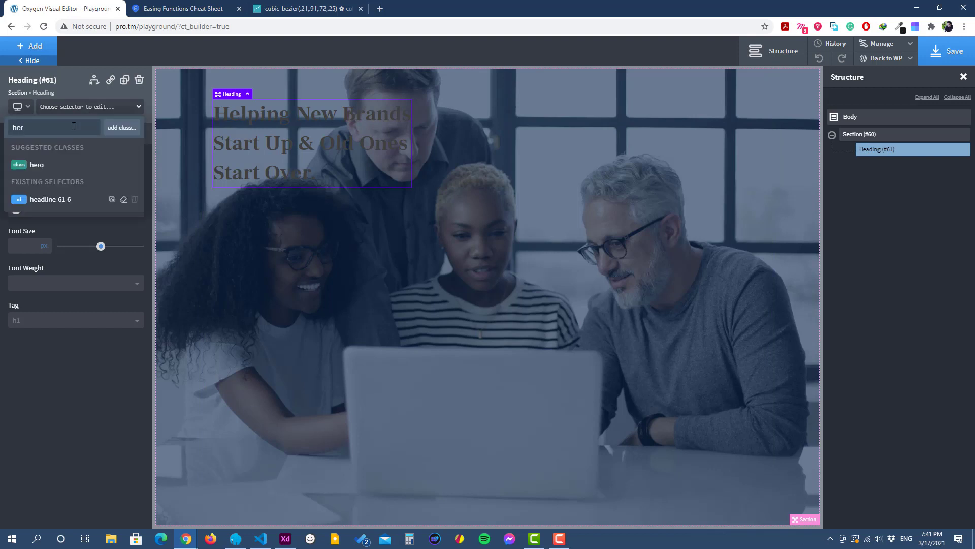
type("o-heading")
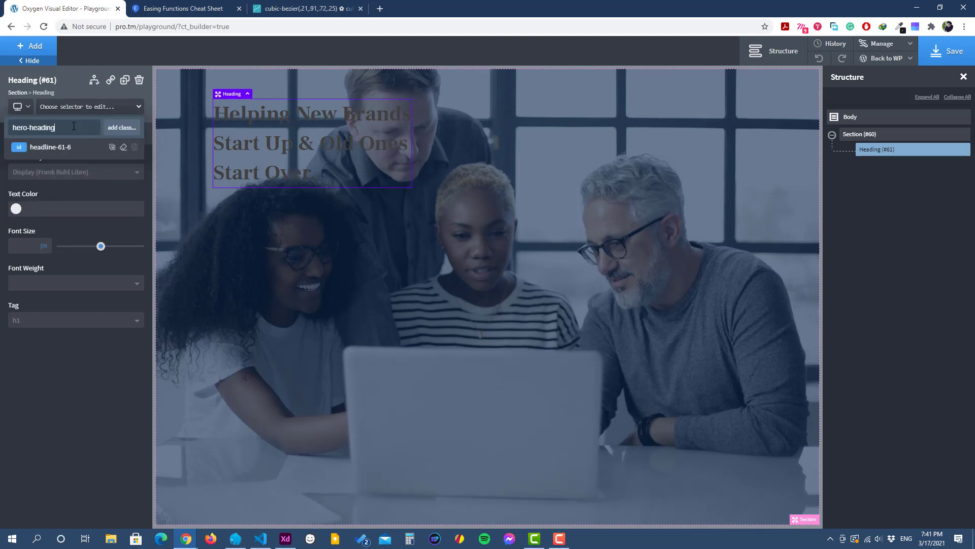
key("Return")
Step: Set the heading's text color to the global Muted color and its font size to 80 px
left_click(16, 208)
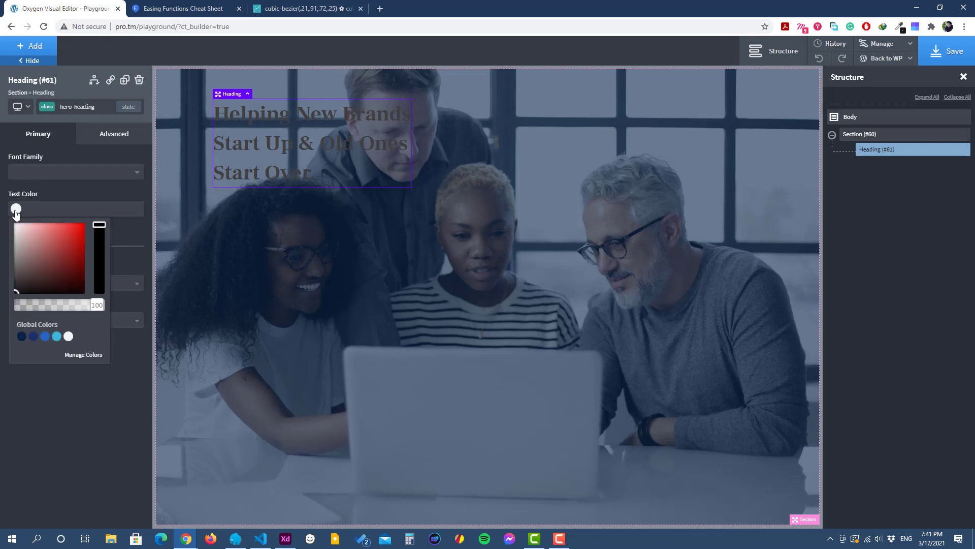
left_click(69, 336)
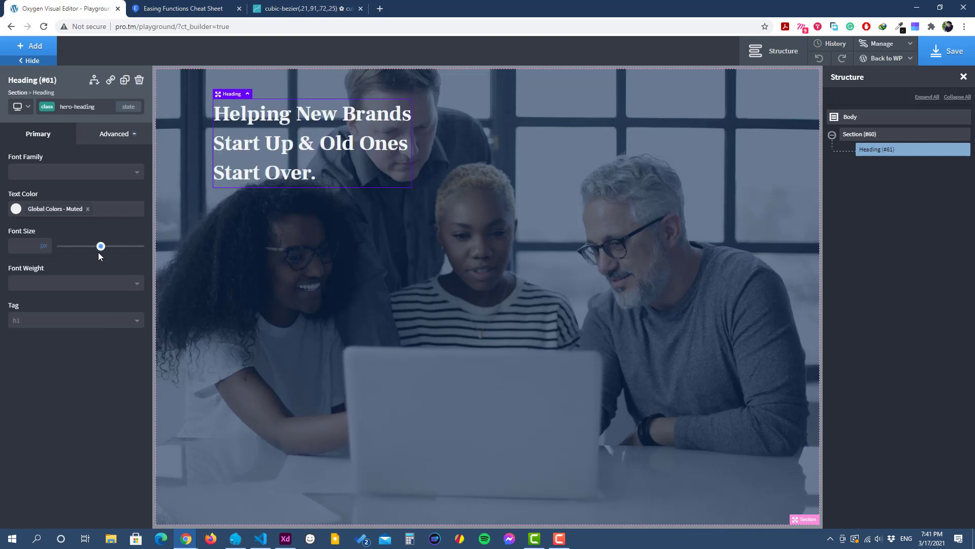
left_click_drag(100, 249, 125, 252)
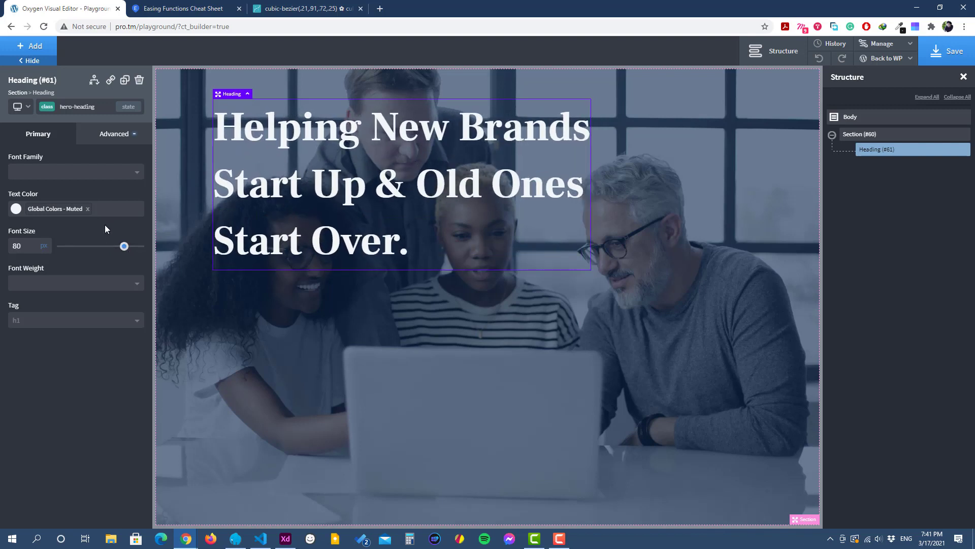
Step: Center-align the heading's text in its typography settings
left_click(104, 133)
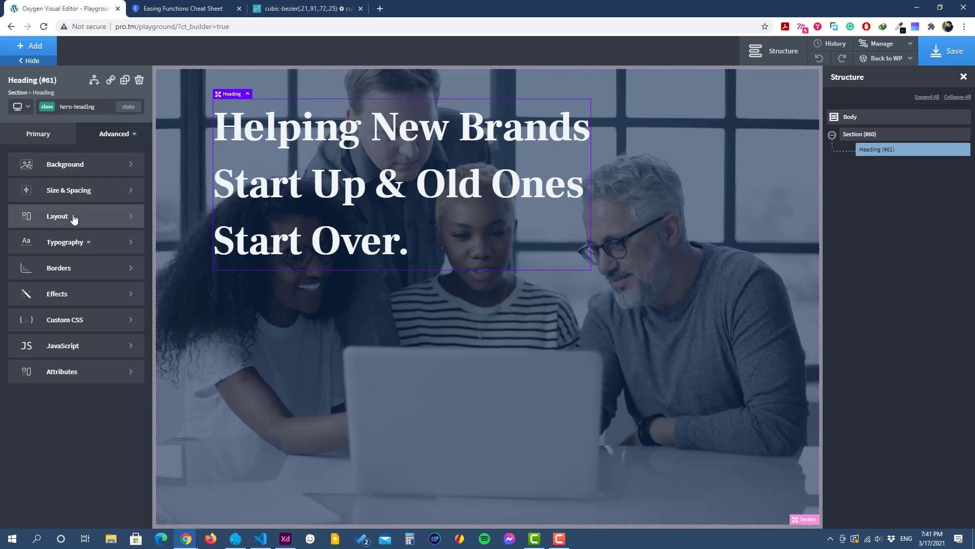
left_click(71, 250)
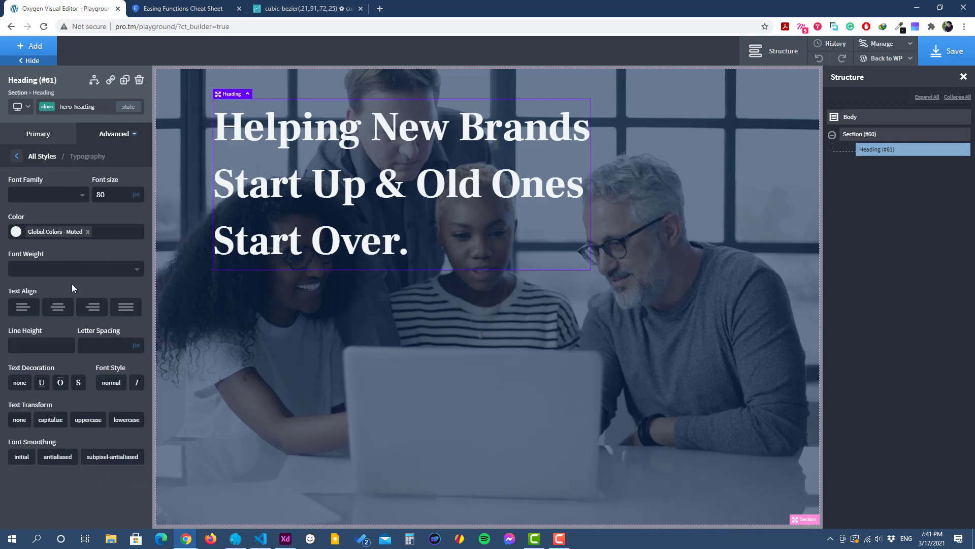
left_click(59, 311)
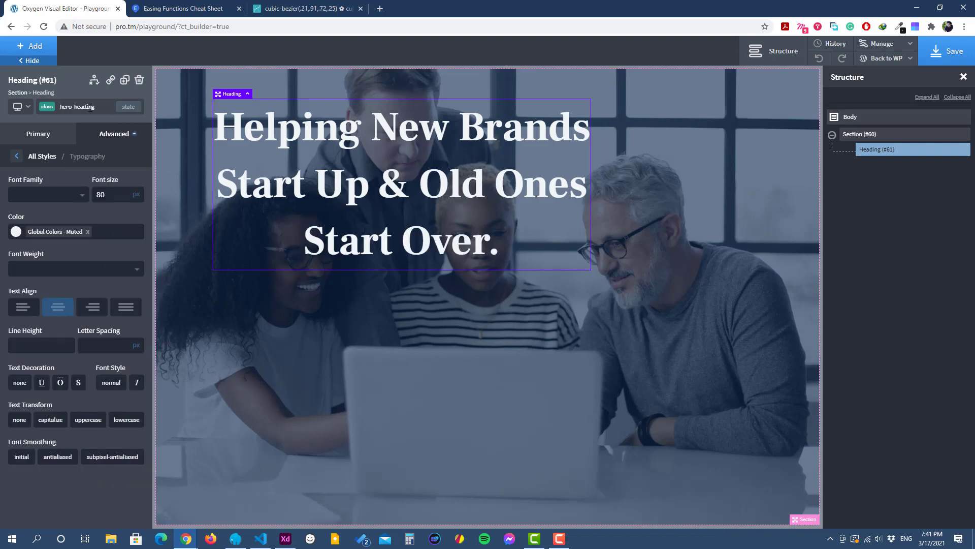
Step: Lay out the hero section's child elements vertically with center horizontal item alignment
left_click(21, 94)
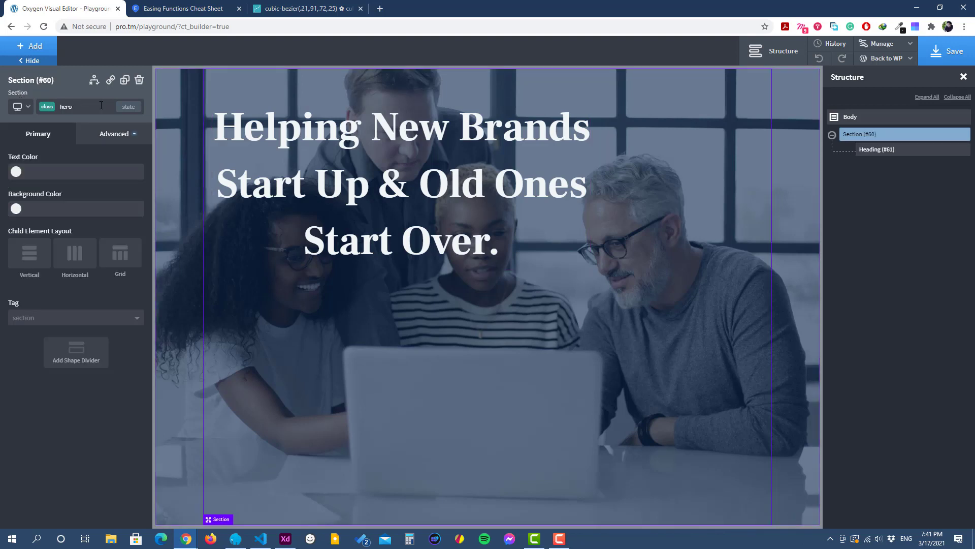
left_click(107, 140)
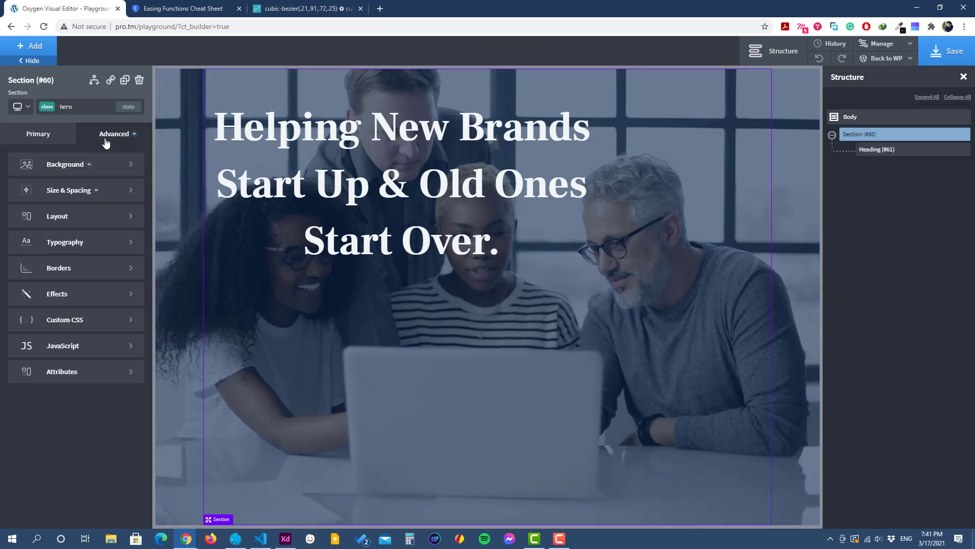
left_click(52, 140)
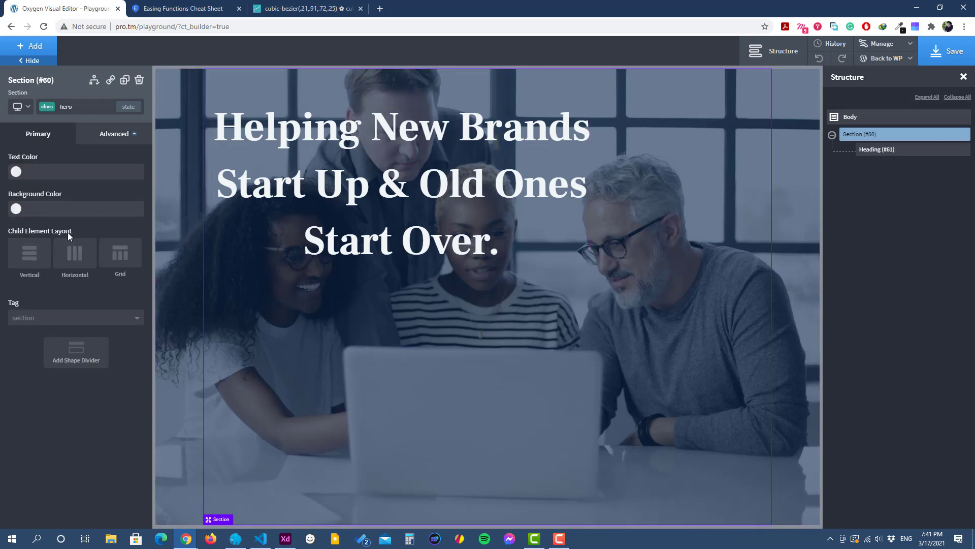
left_click(29, 256)
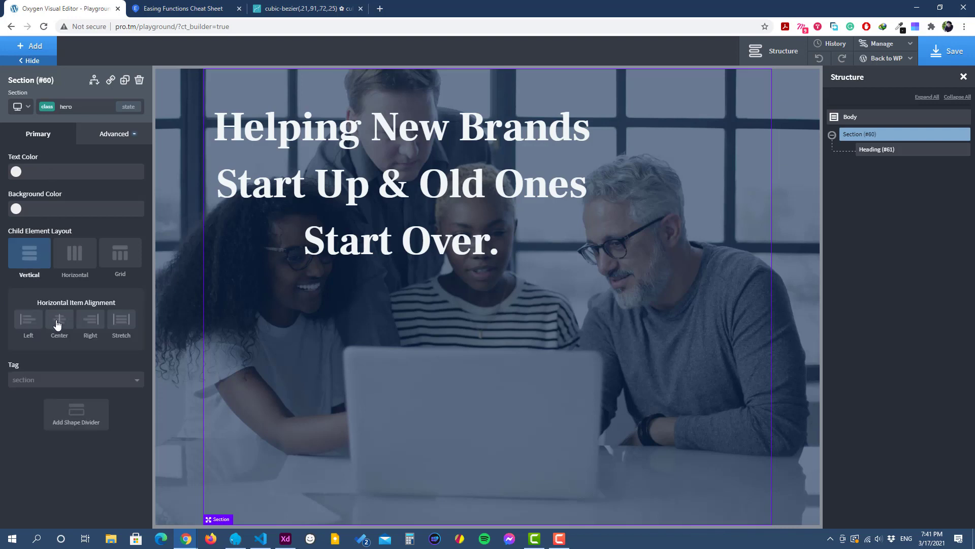
left_click(58, 320)
Step: Set the hero section's justify content to flex-end in its layout settings
left_click(128, 141)
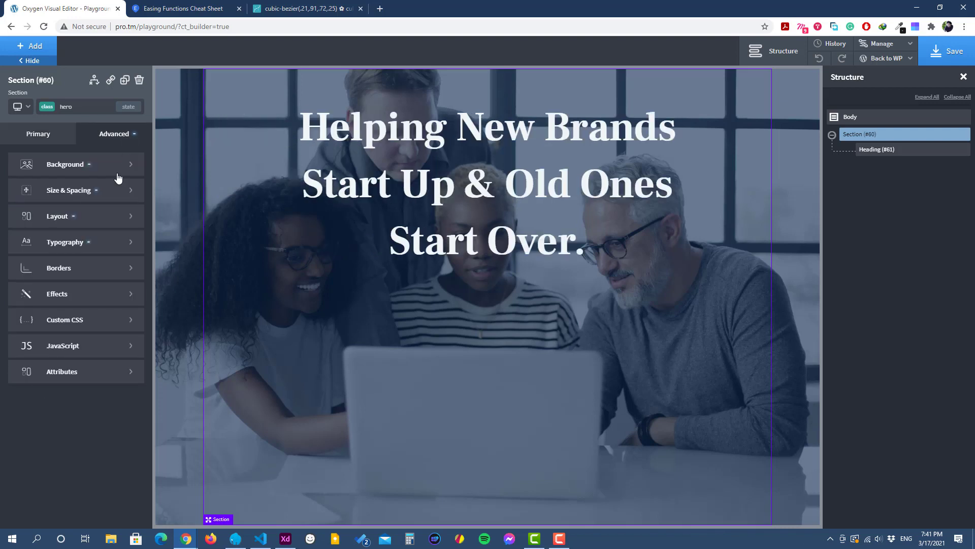
left_click(85, 220)
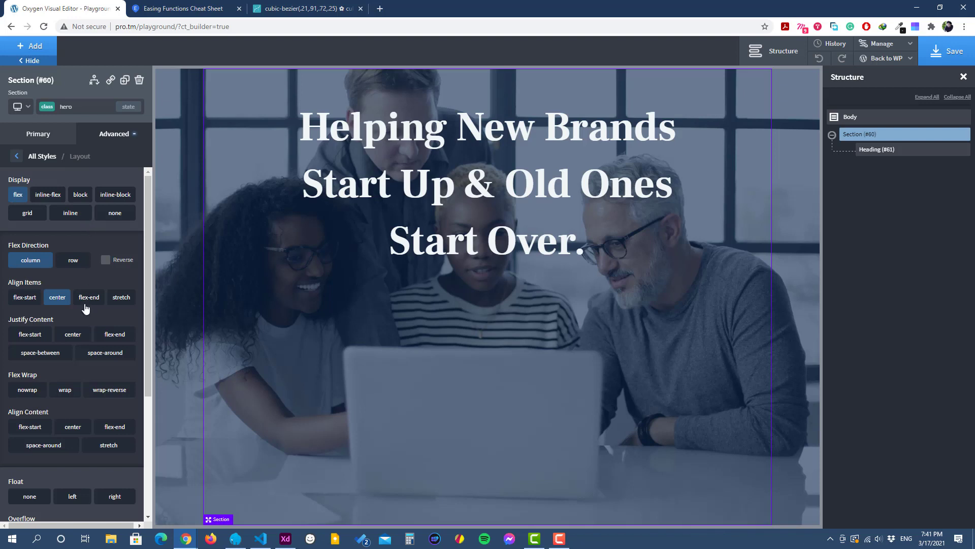
left_click(122, 336)
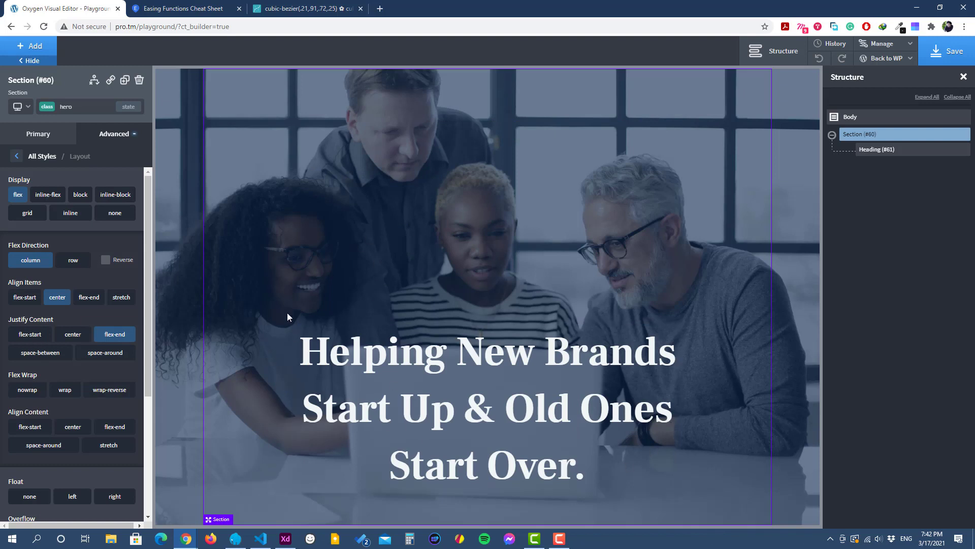
Step: Switch to the Adobe XD design and examine the vertical line beneath the hero heading
left_click(285, 538)
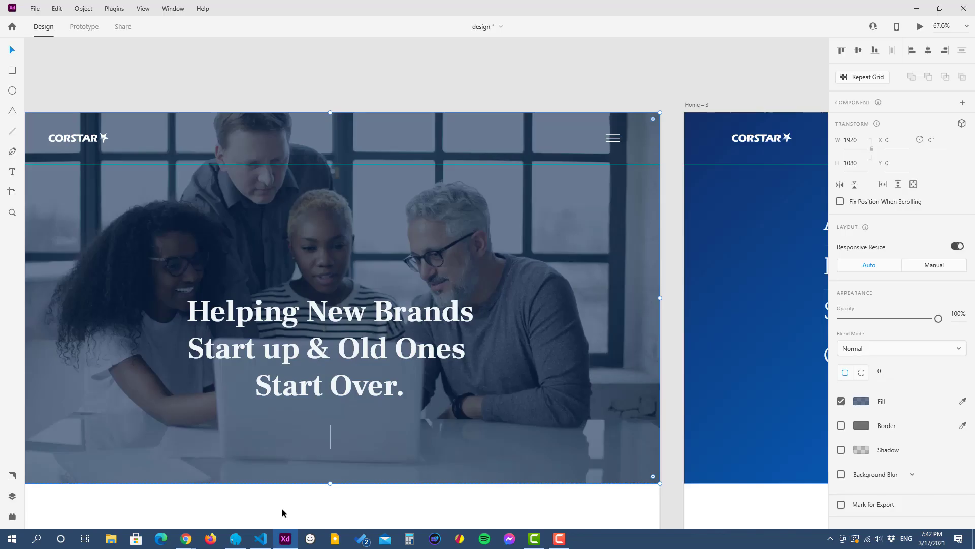
scroll(282, 458, "up", 5)
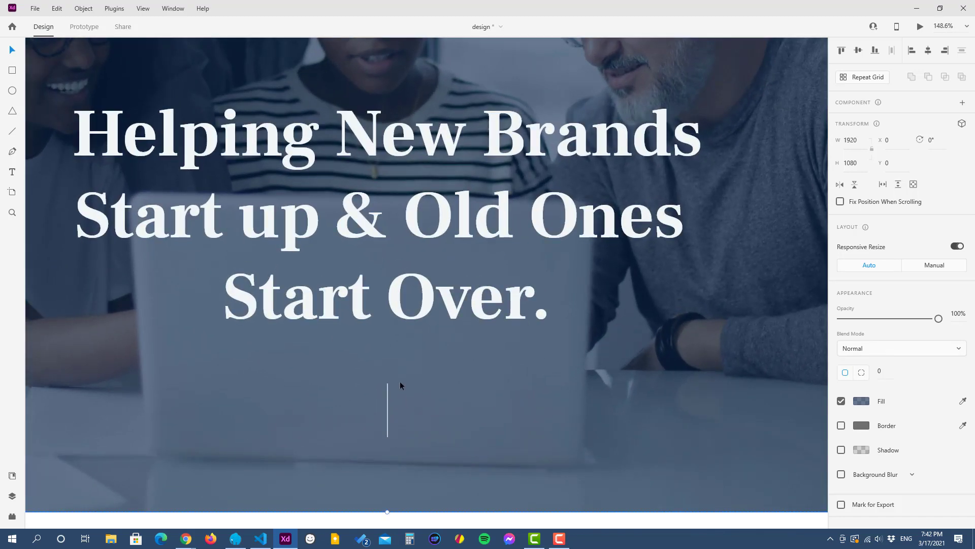
Step: Return to the Oxygen builder and add a div with the class vertical-line beneath the heading in the hero section
scroll(391, 422, "down", 4)
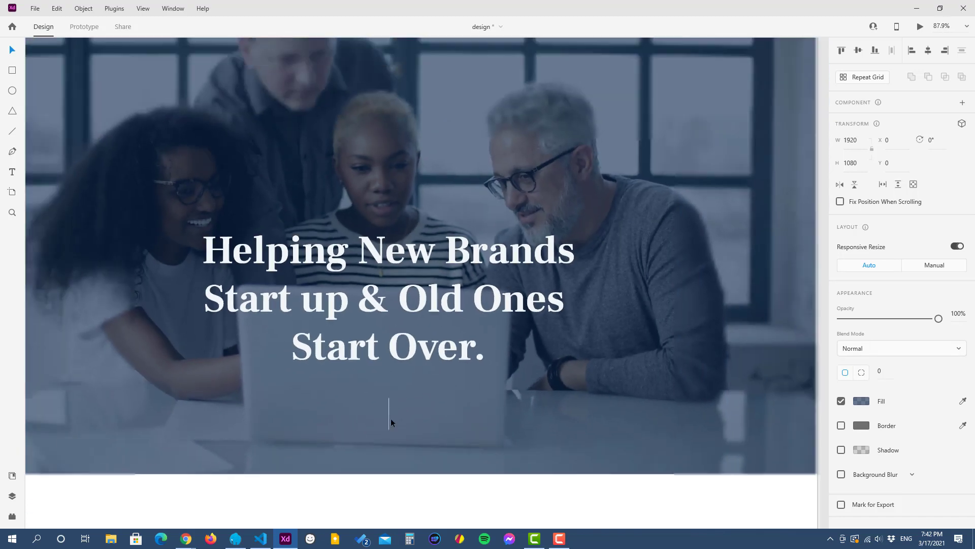
left_click(917, 8)
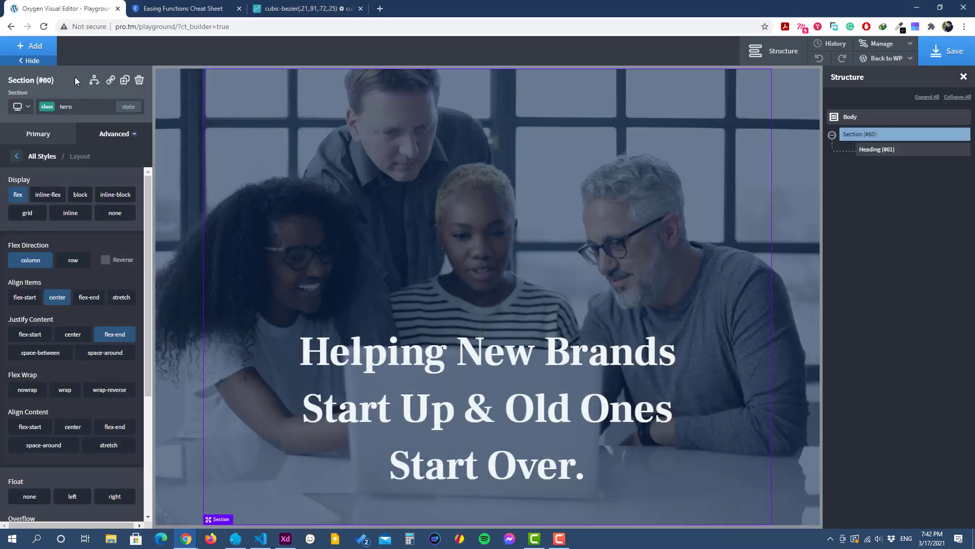
left_click(32, 46)
left_click(106, 158)
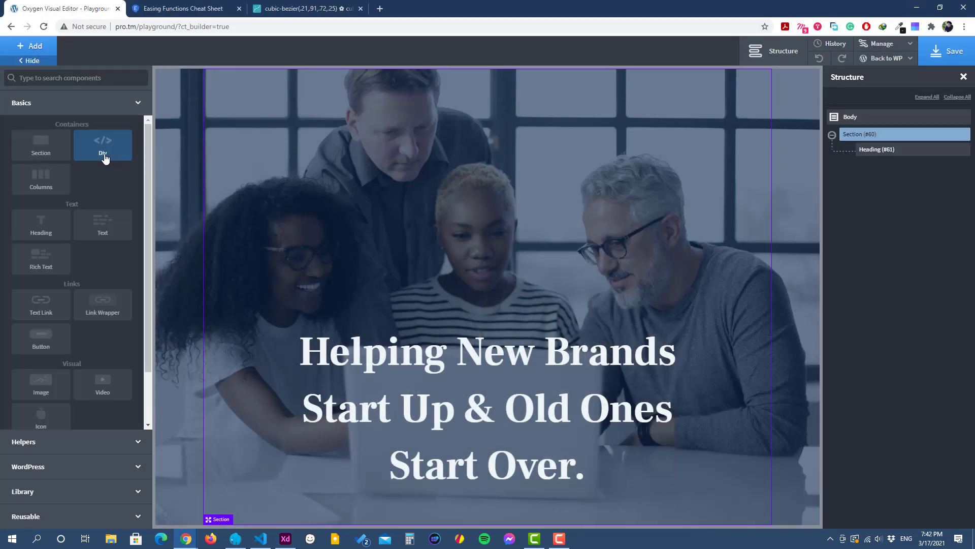
left_click(104, 108)
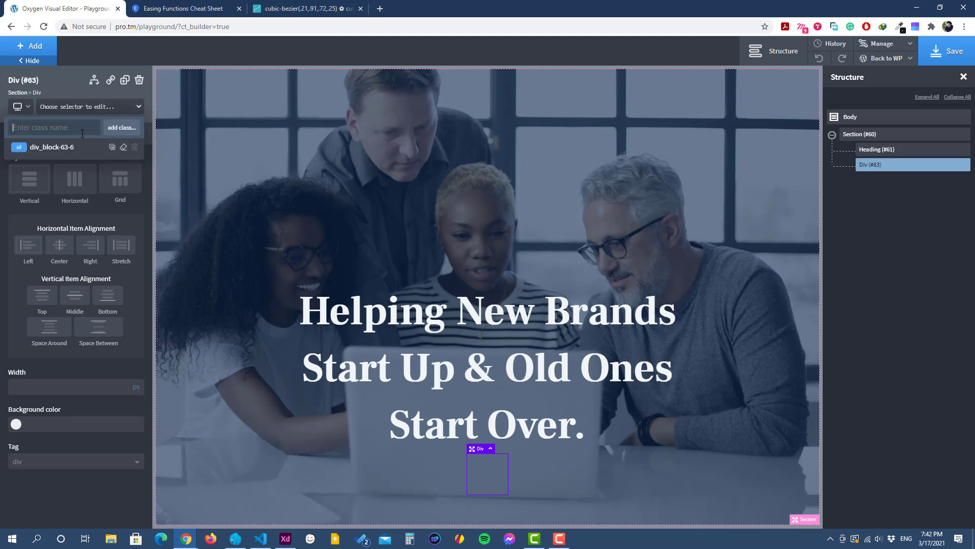
type("vertical-line")
left_click(124, 129)
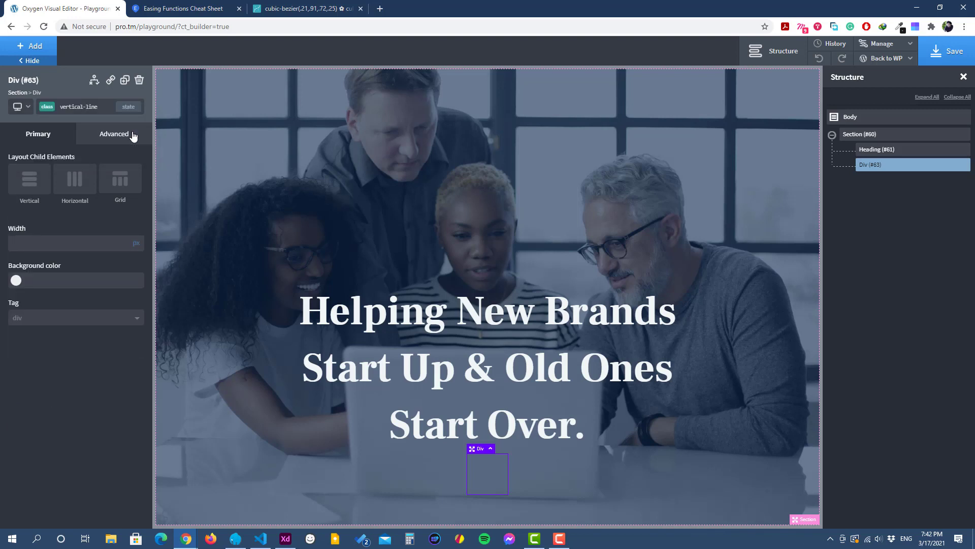
Step: Set the vertical-line div's width to 1 px and its height to 60 px
left_click(116, 143)
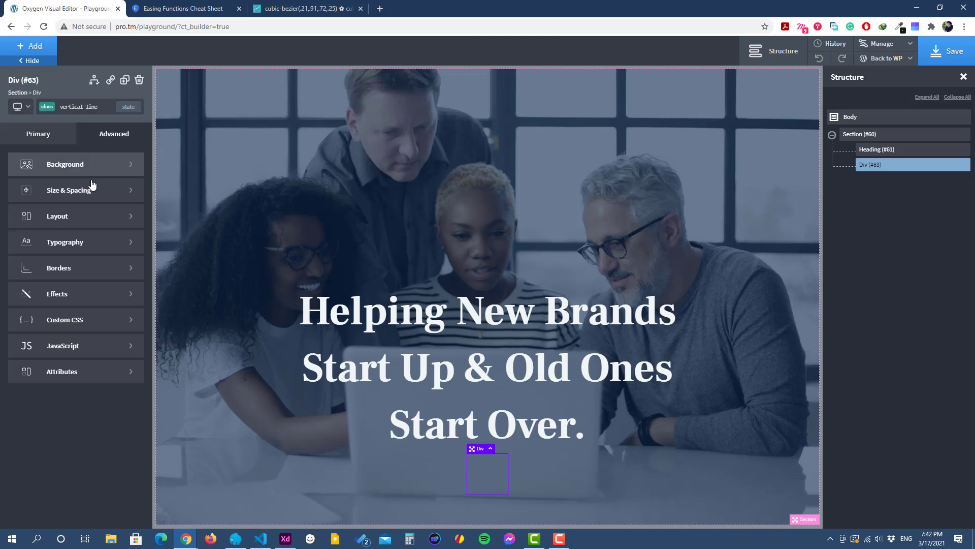
left_click(92, 190)
left_click(23, 272)
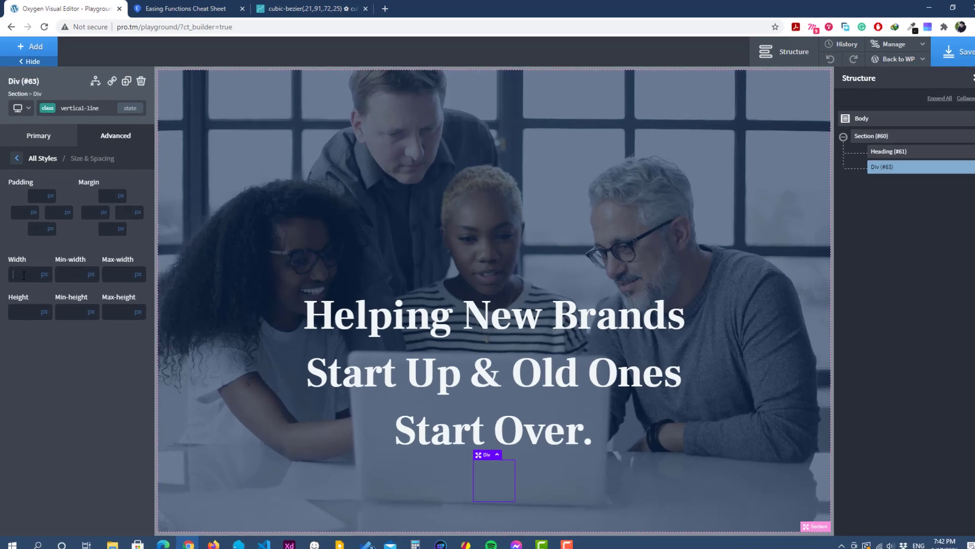
type("1")
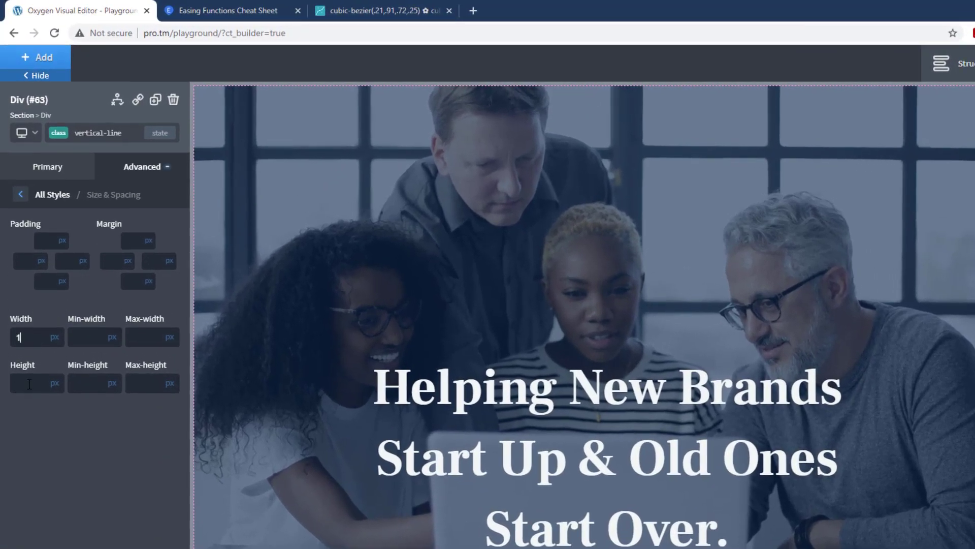
type("60")
Step: Set the vertical-line div's background color to the Muted global color
left_click(21, 194)
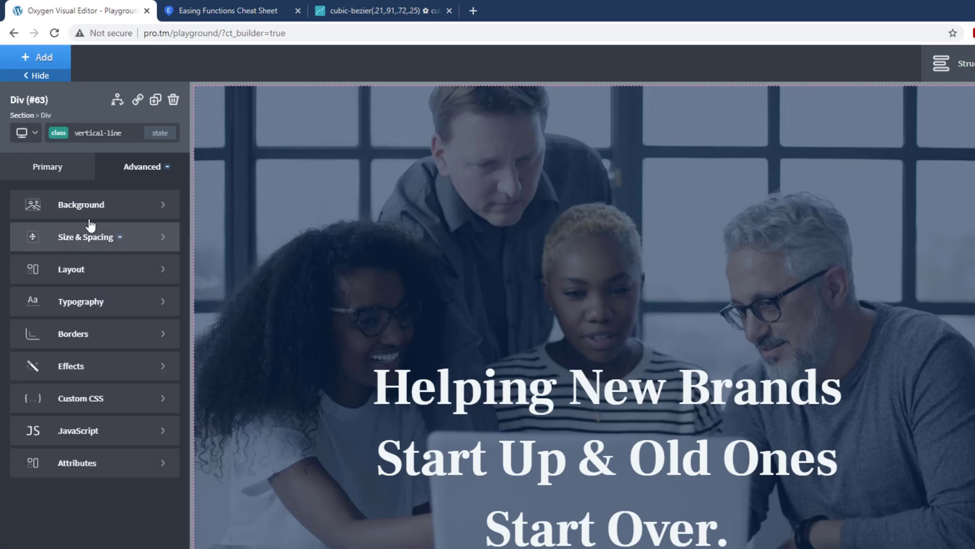
left_click(29, 204)
left_click(20, 242)
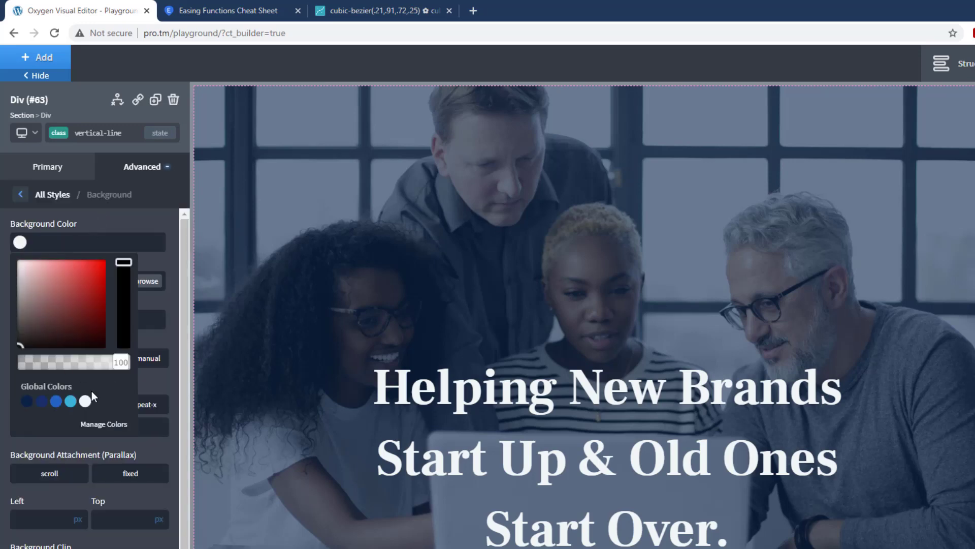
left_click(91, 392)
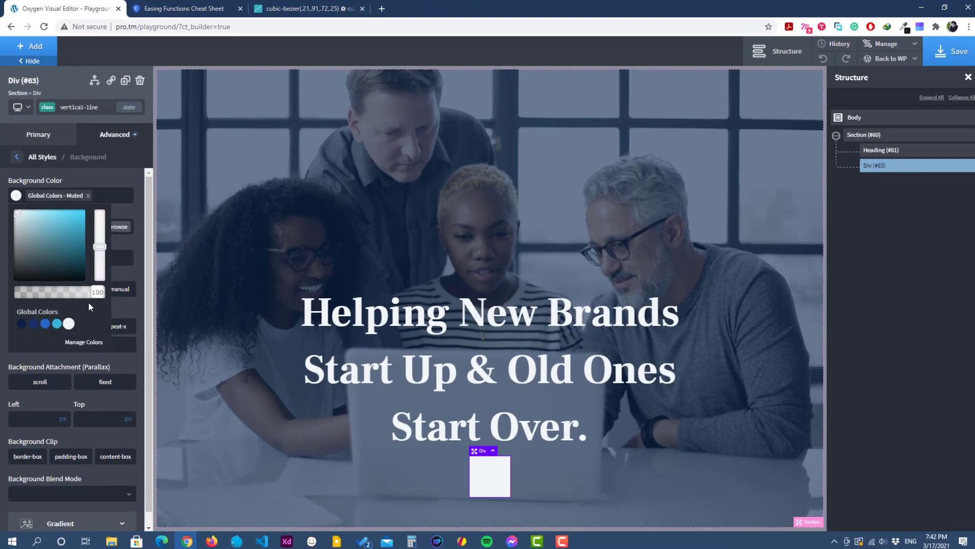
left_click(134, 178)
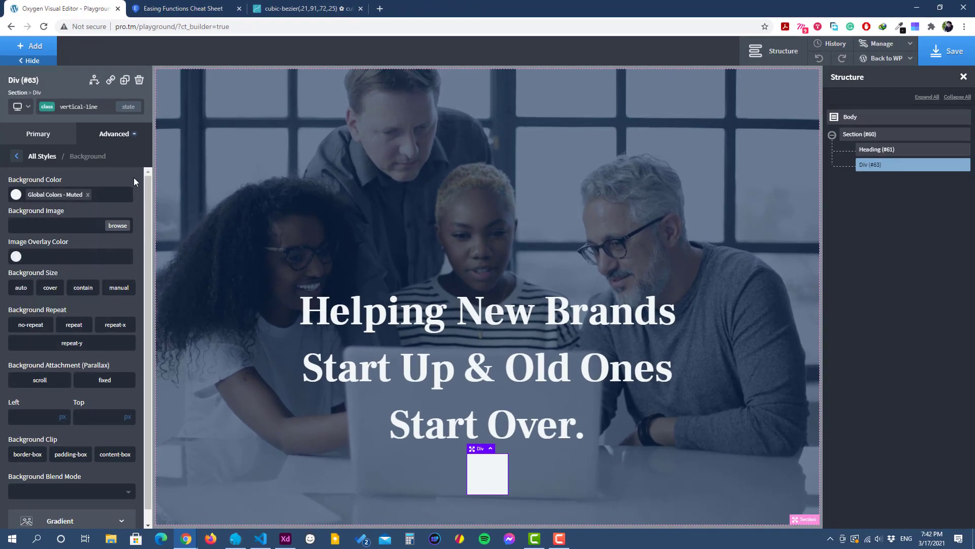
Step: Add an empty pseudo-class state to the vertical-line class, with the div's size and spacing settings open
left_click(17, 157)
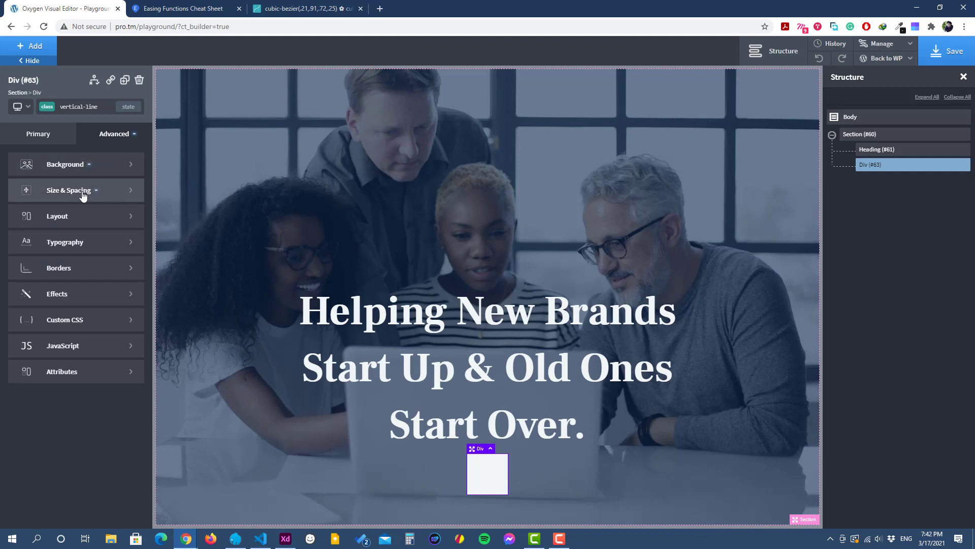
left_click(77, 189)
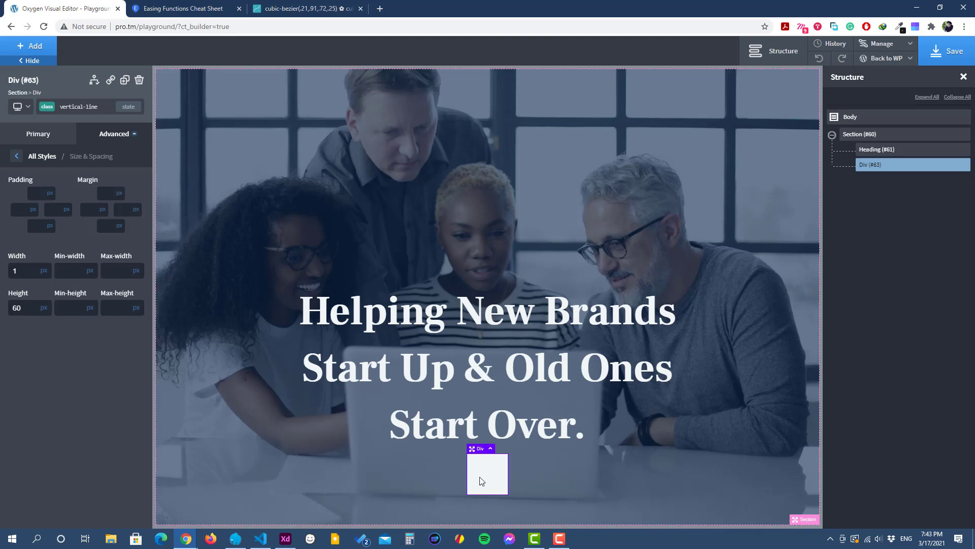
left_click(128, 107)
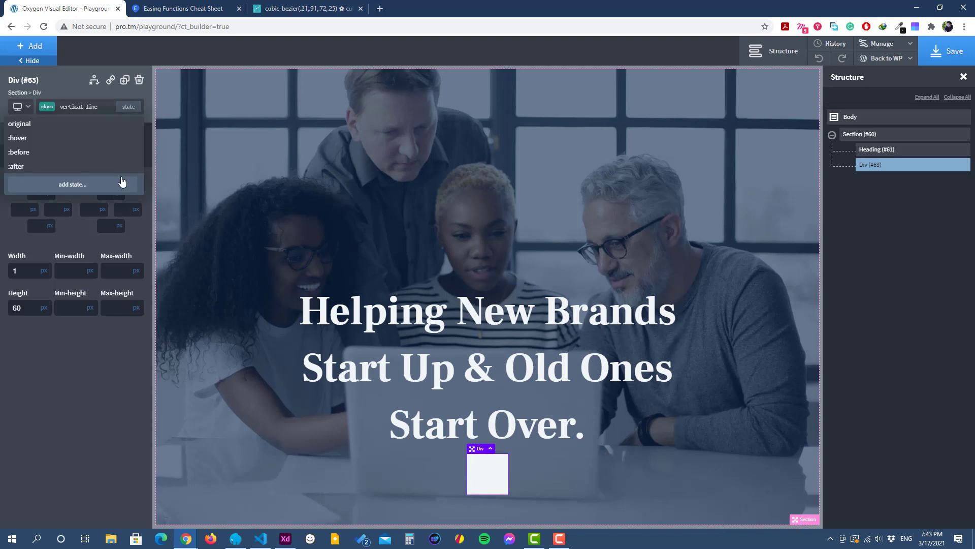
left_click(122, 185)
type("empty")
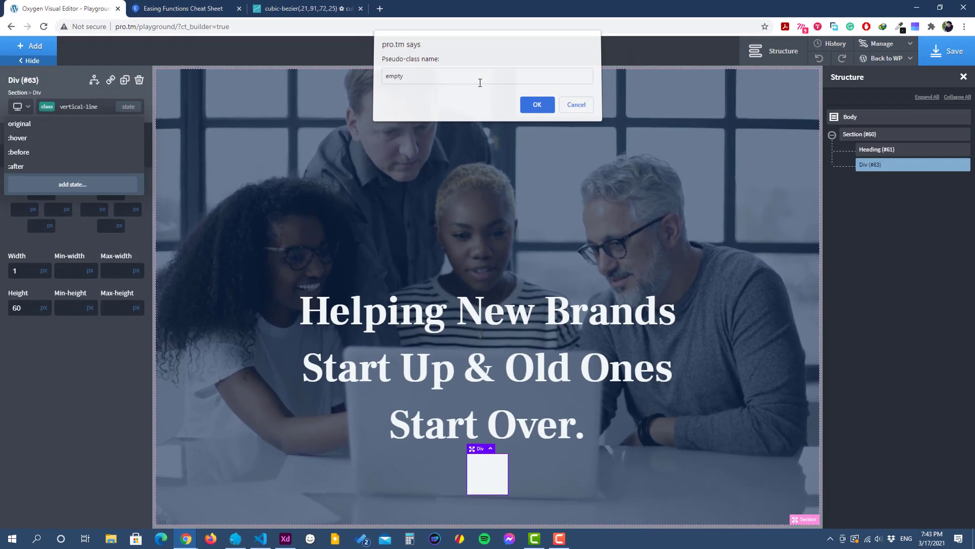
key("Return")
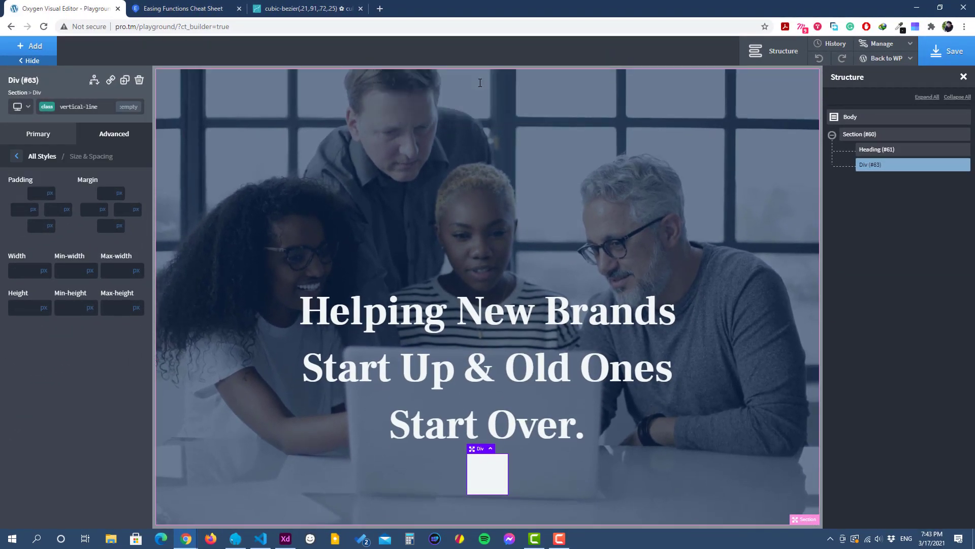
Step: Set the min-width and min-height of the vertical-line class's empty state to 1 px each
left_click(73, 268)
type("1")
left_click(73, 307)
type("1")
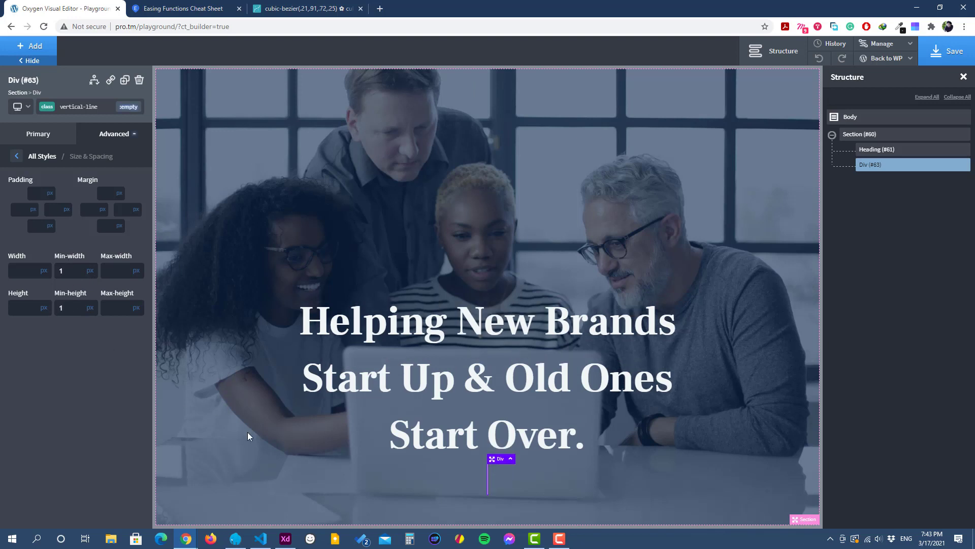
Step: Set the top margin of the vertical-line div's original state to 30 px
left_click(529, 480)
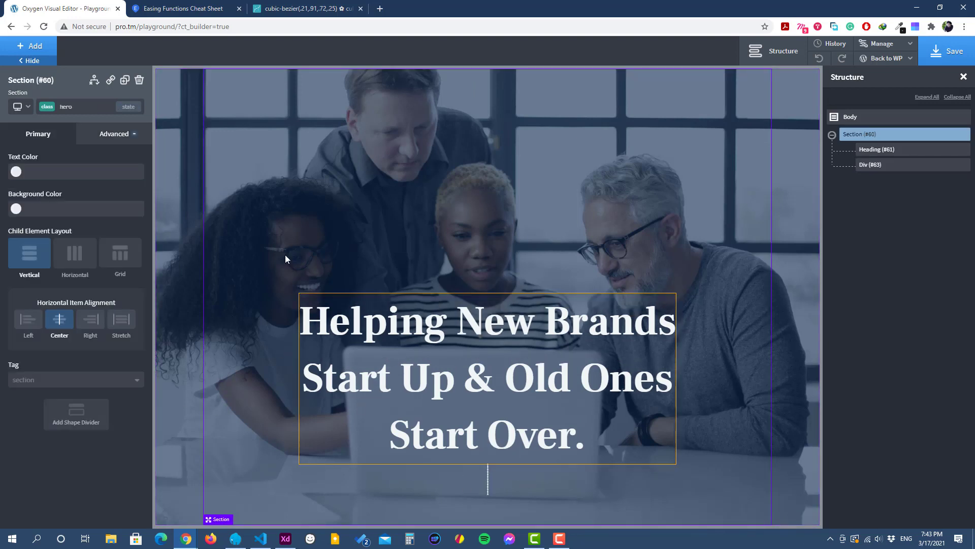
left_click(487, 480)
left_click(108, 142)
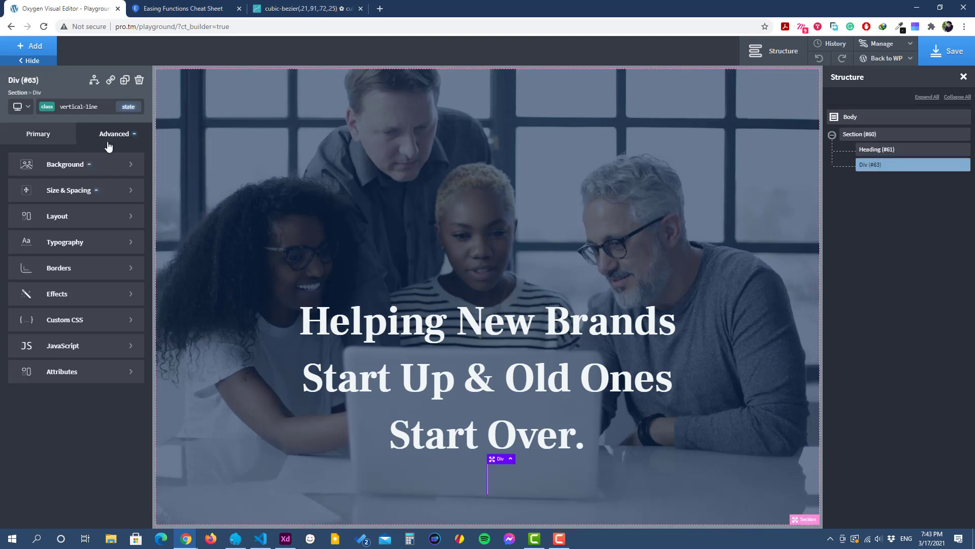
left_click(71, 190)
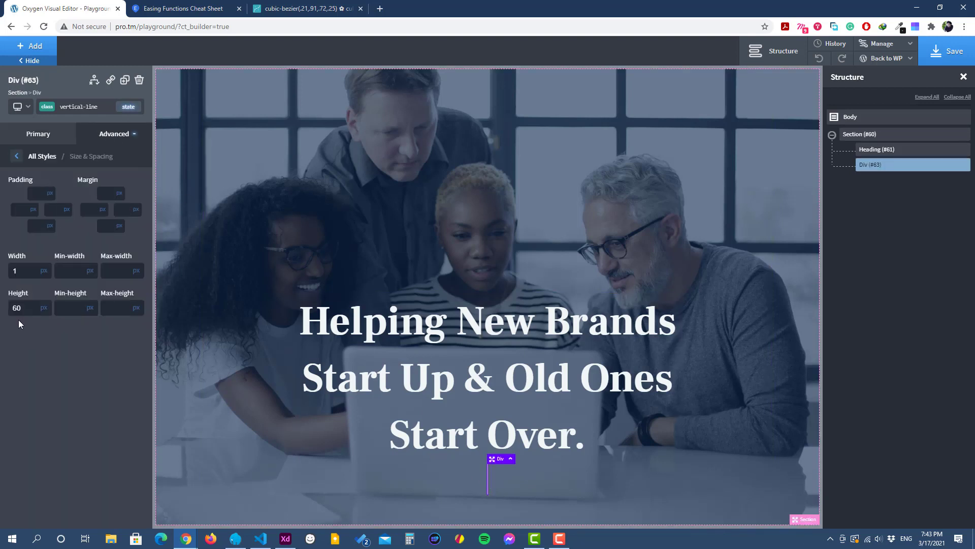
left_click(108, 197)
type("25")
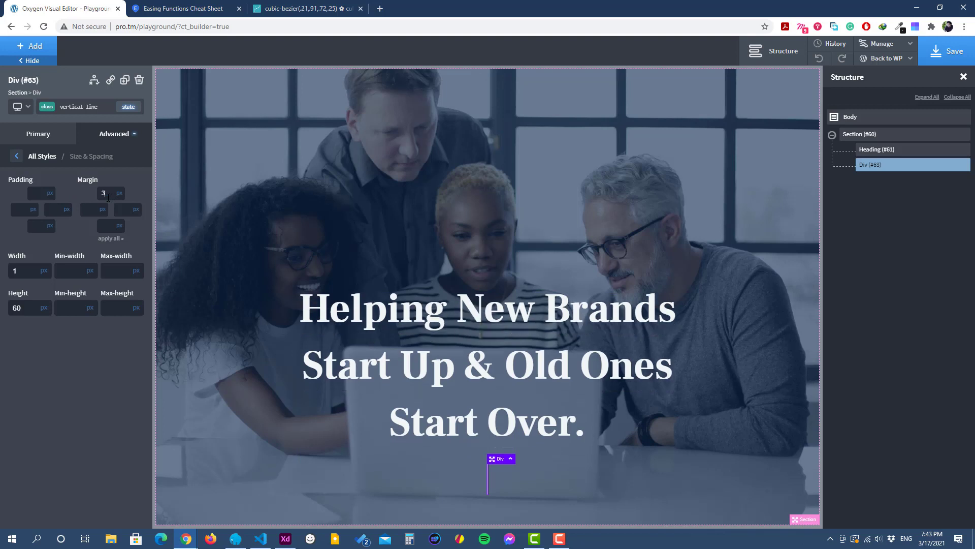
type("0")
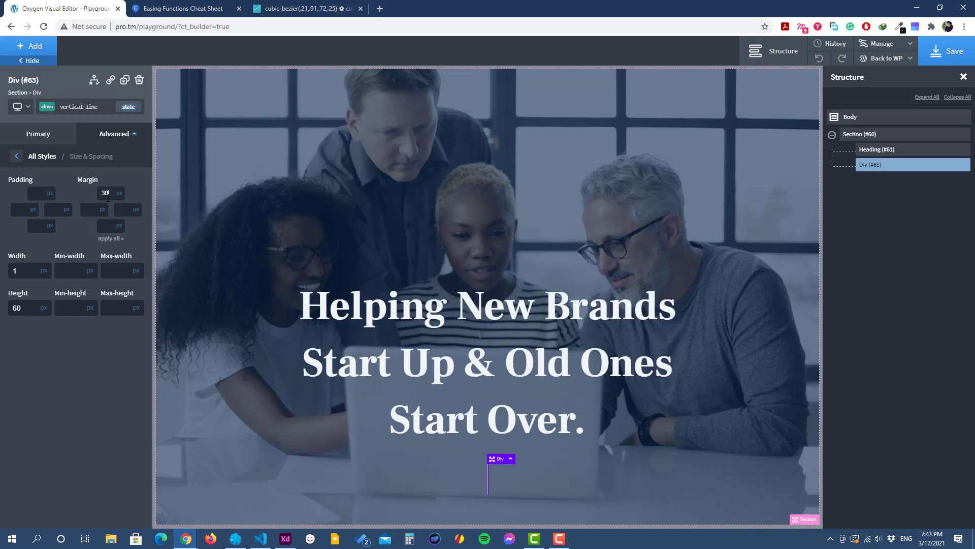
Step: Save the page and view its frontend in a new browser tab
left_click(947, 51)
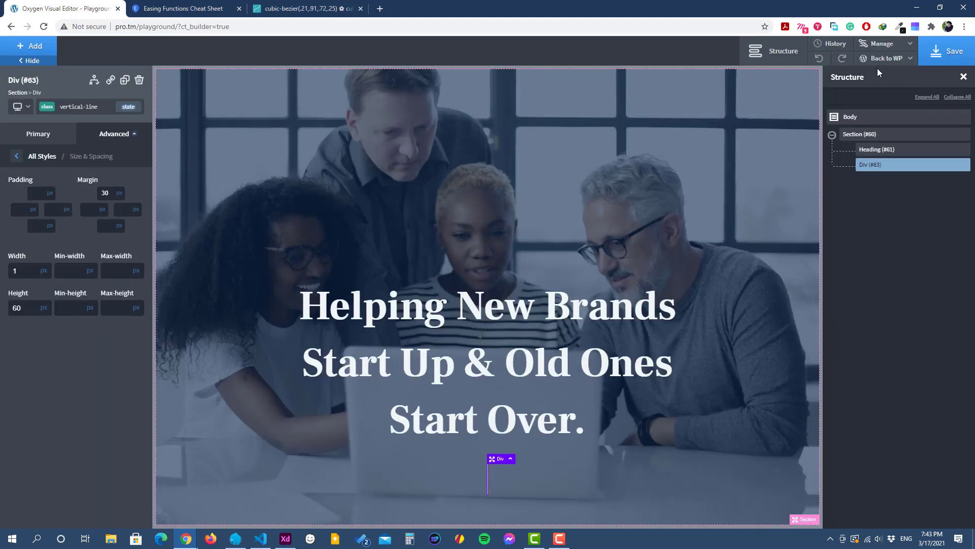
mouse_move(894, 58)
right_click(874, 94)
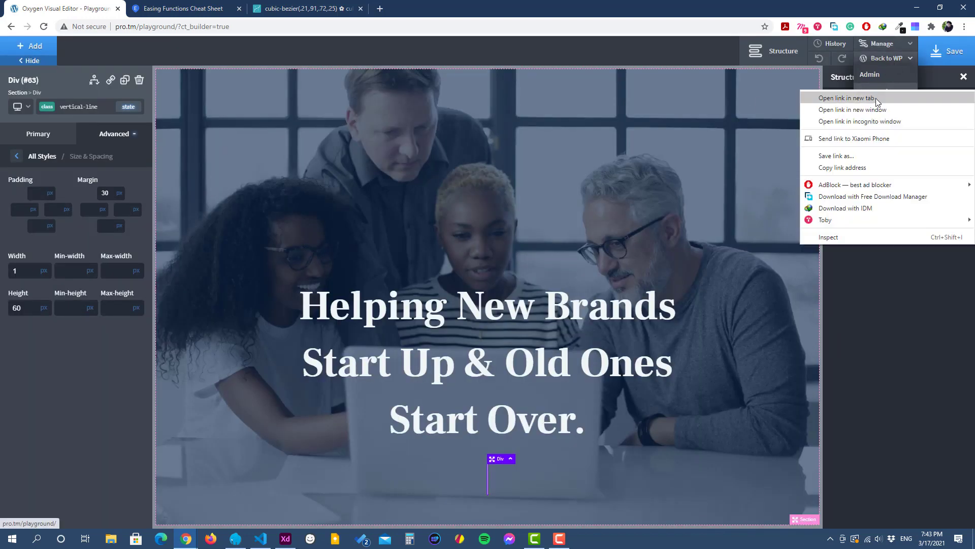
left_click(874, 96)
left_click(180, 8)
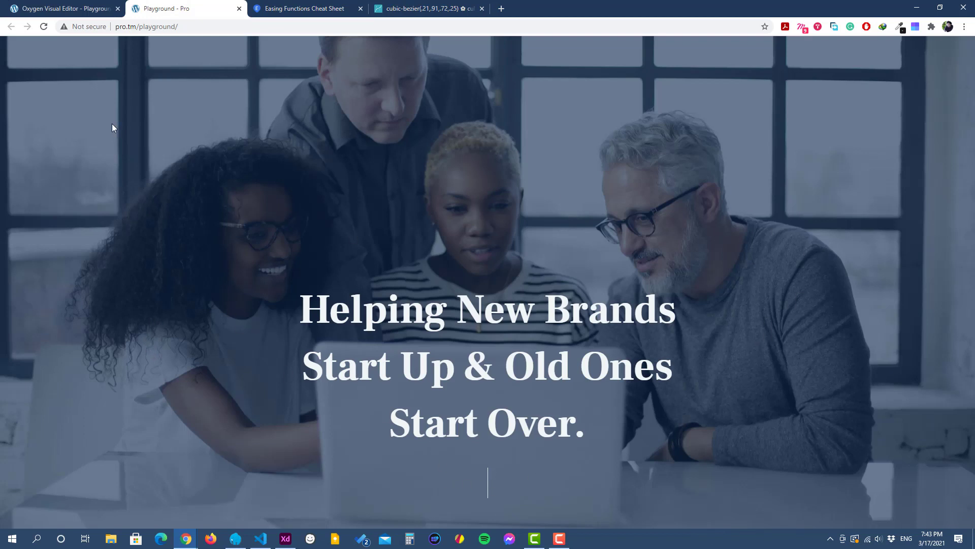
Step: Return to the builder and add a div directly to the body with the class header and the HTML tag header
left_click(63, 12)
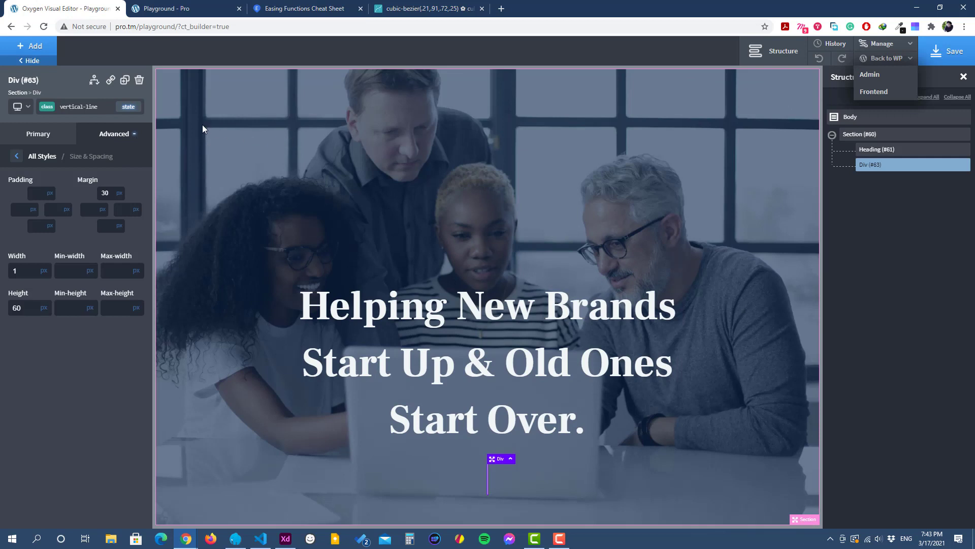
left_click(857, 116)
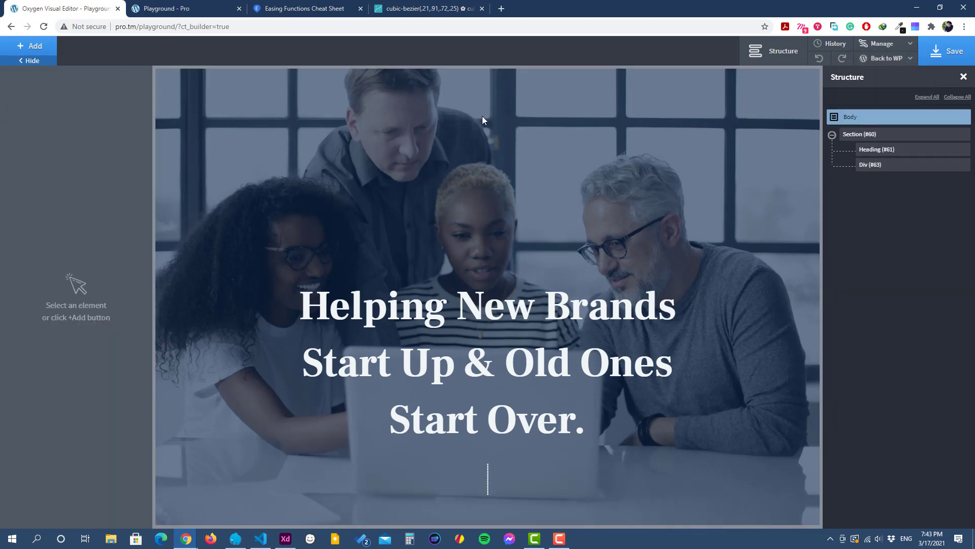
left_click(48, 51)
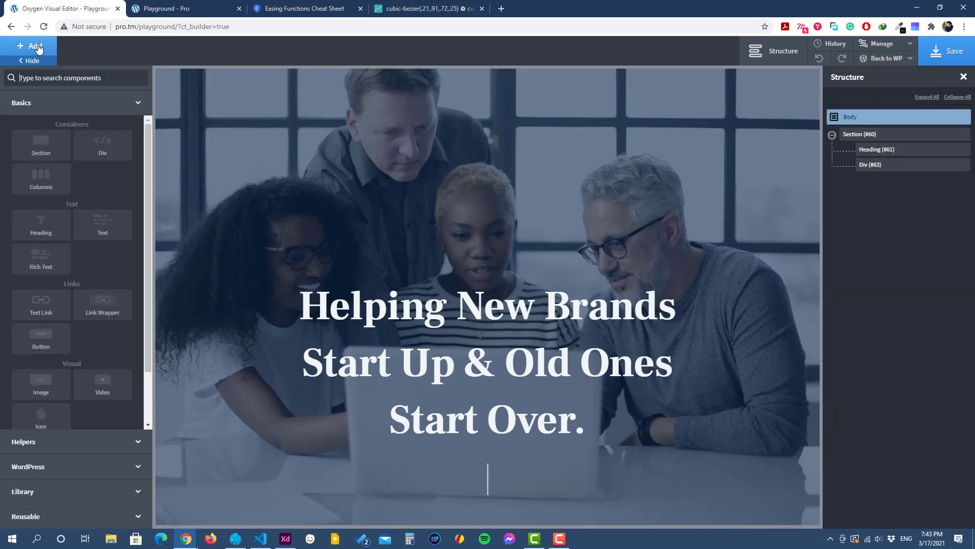
left_click(103, 147)
left_click(74, 106)
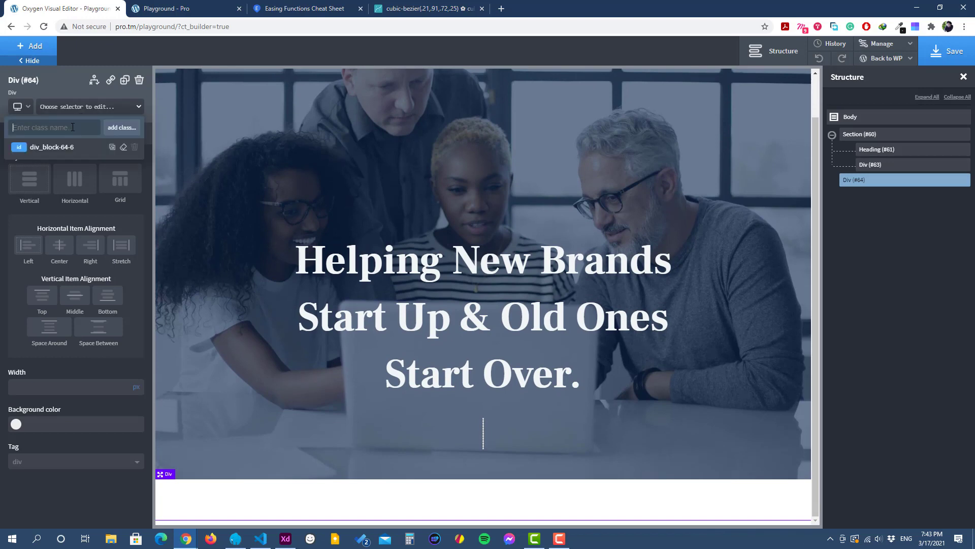
type("header")
key("Return")
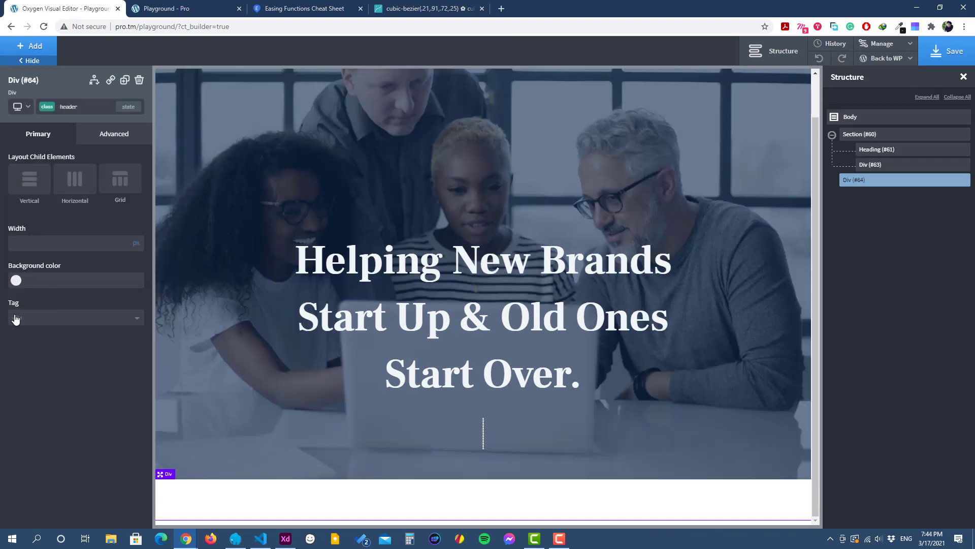
left_click(51, 321)
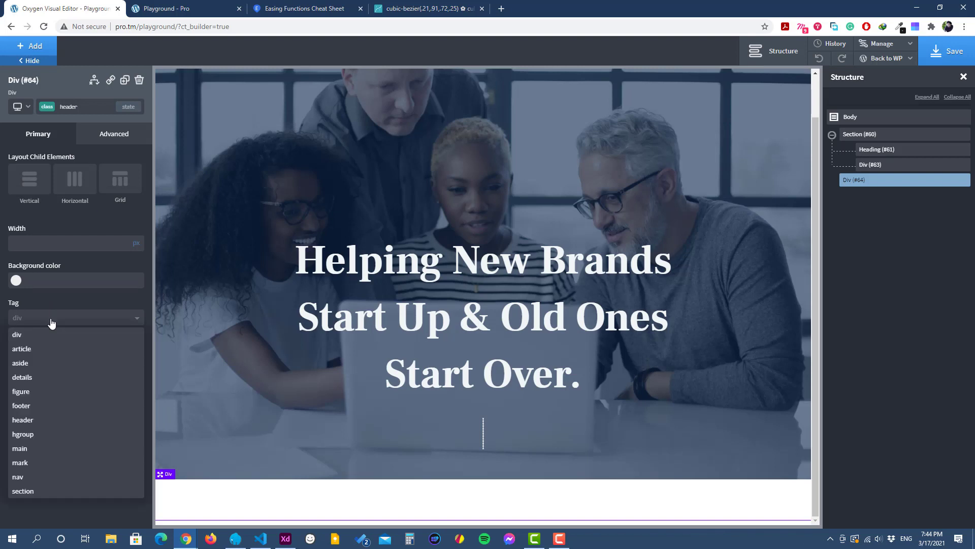
left_click(52, 419)
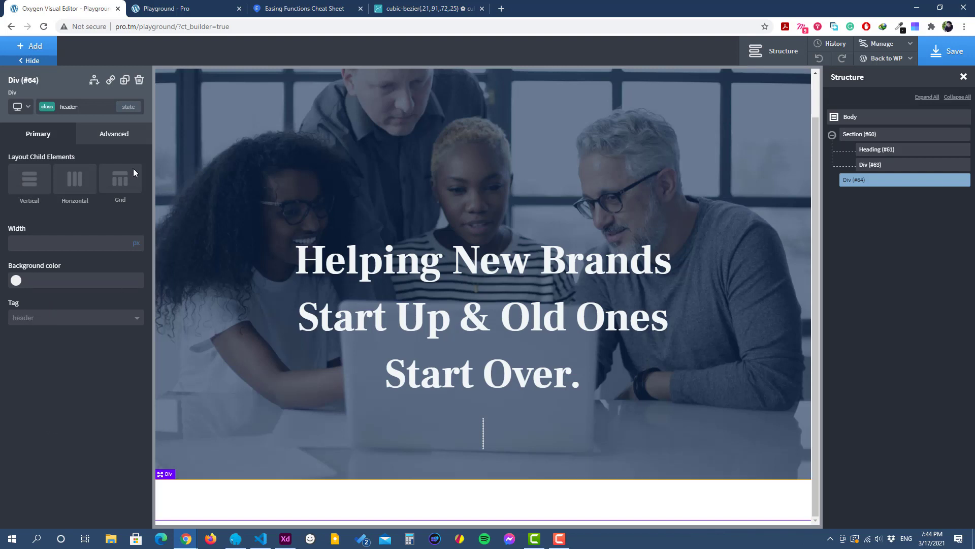
Step: Set the width of the header class to 90%
left_click(106, 134)
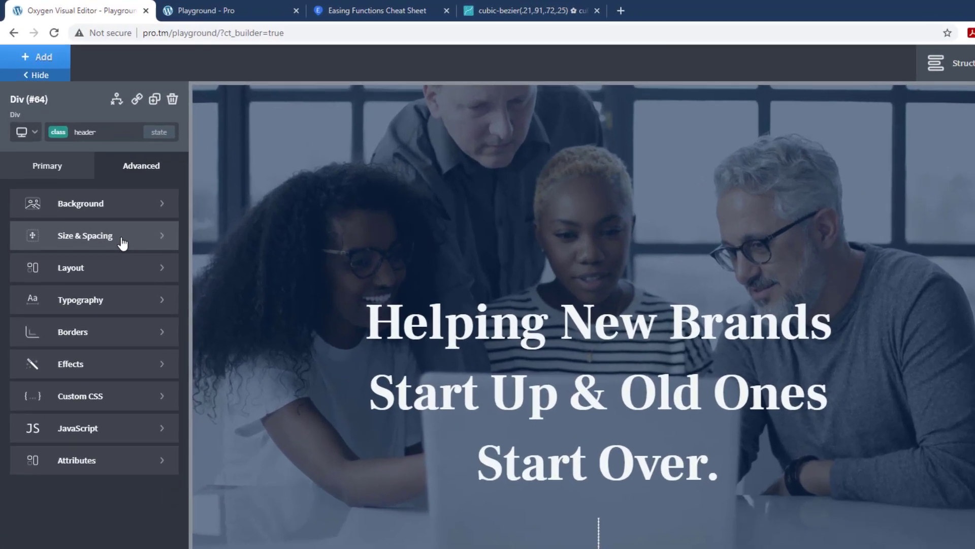
left_click(103, 194)
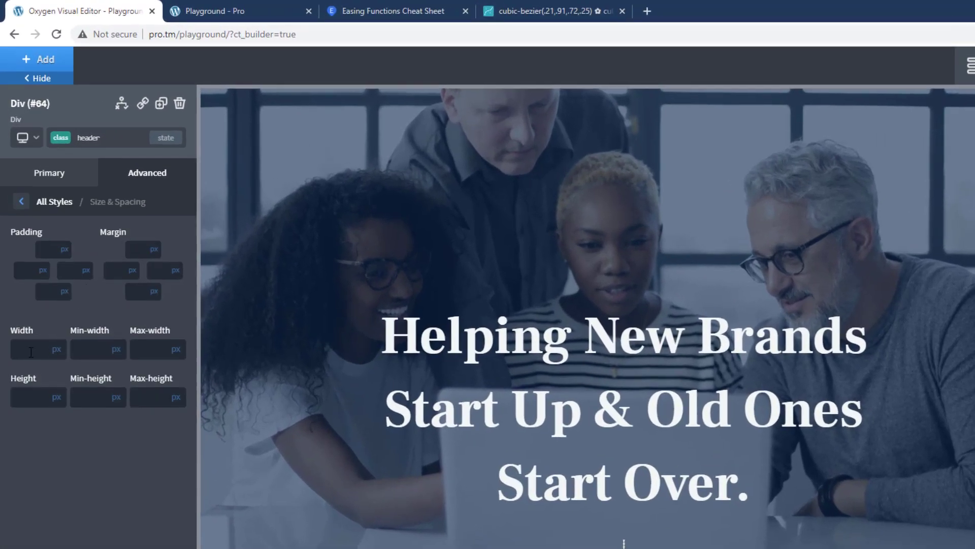
left_click(56, 349)
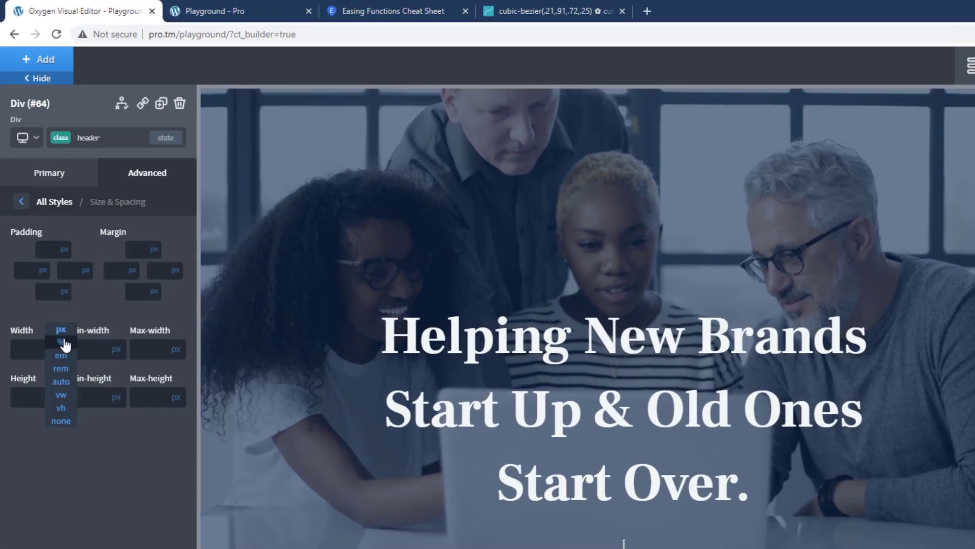
left_click(61, 341)
type("90")
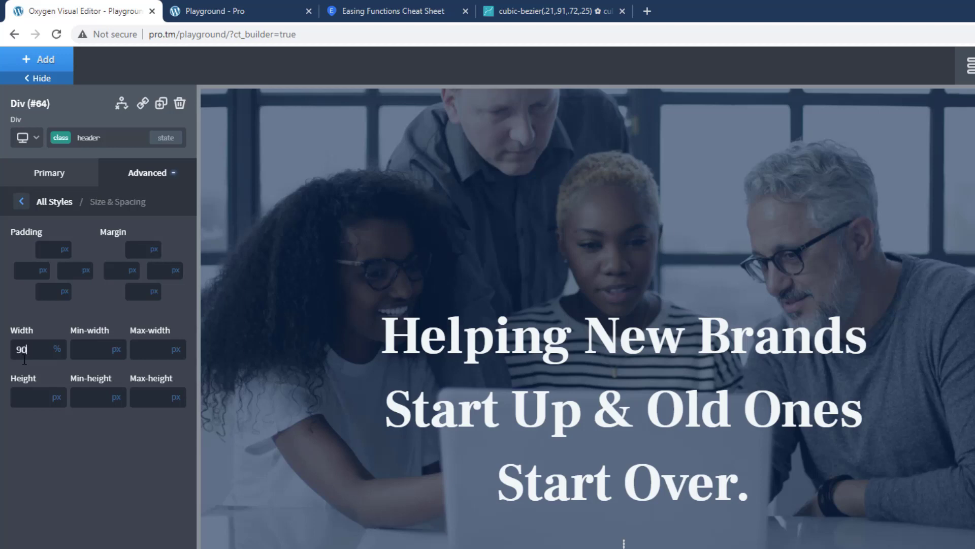
Step: Position the header div absolutely with top, left and right offsets of 0 px
left_click(22, 202)
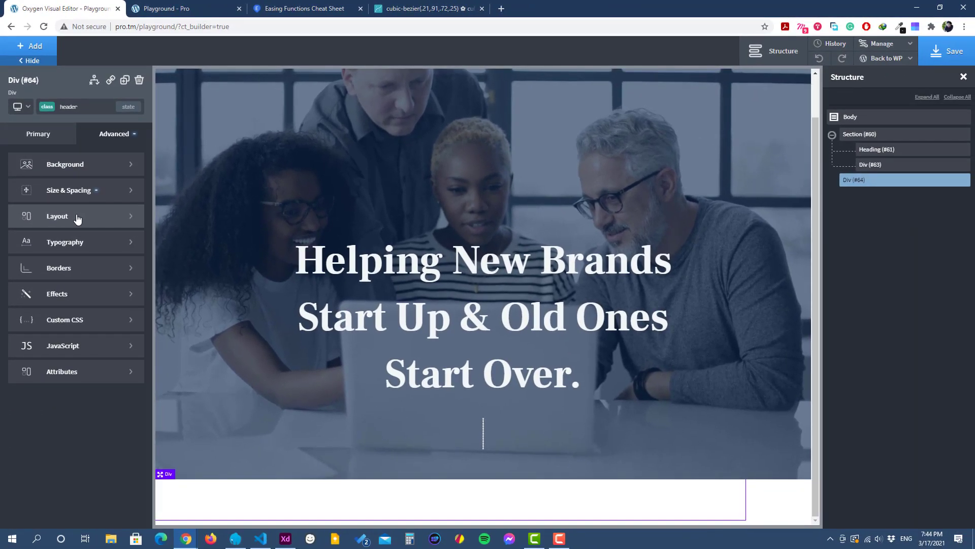
left_click(99, 279)
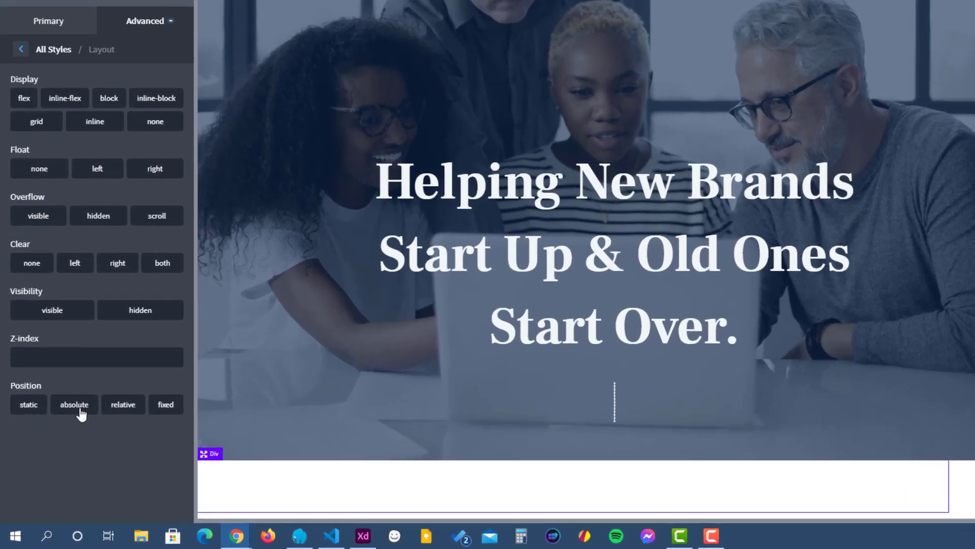
left_click(58, 435)
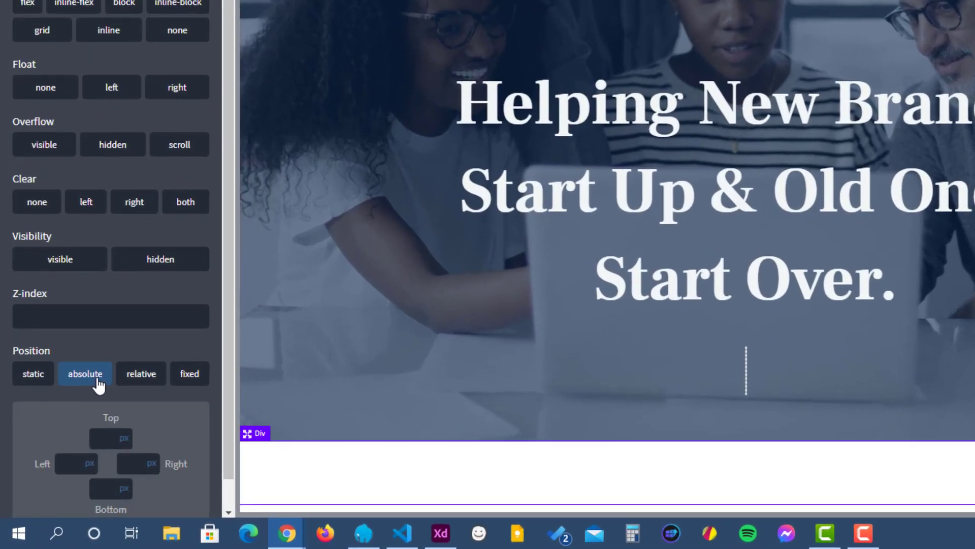
scroll(101, 382, "down", 1)
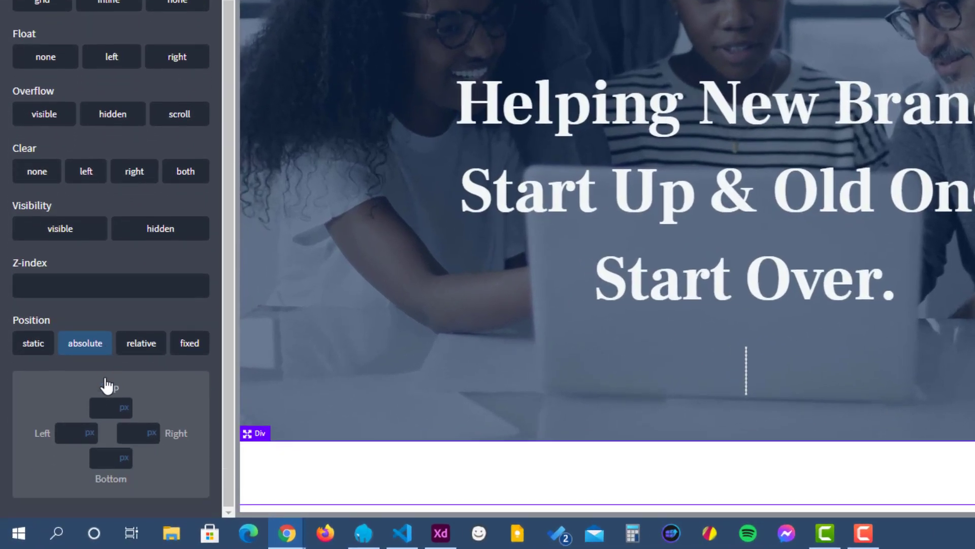
left_click(105, 408)
type("0")
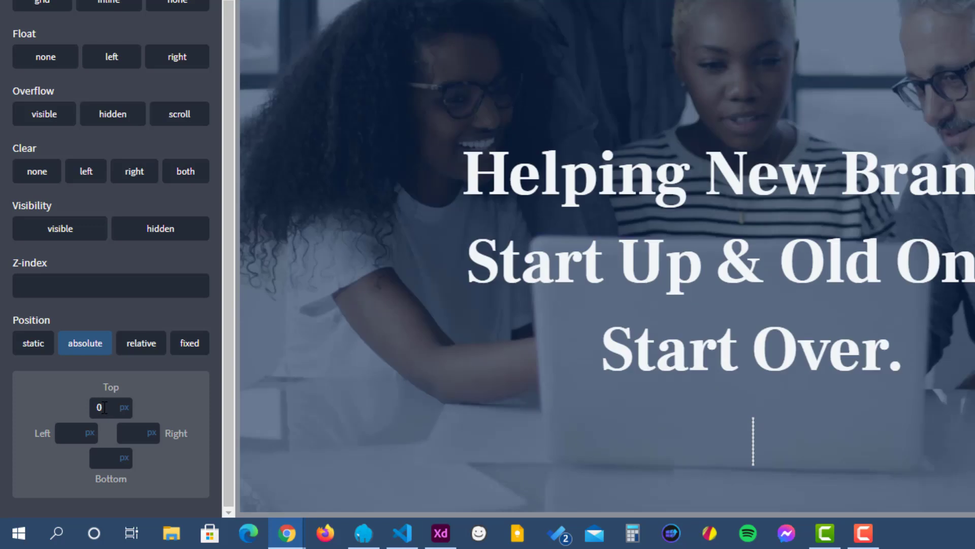
left_click(75, 436)
type("0")
left_click(138, 436)
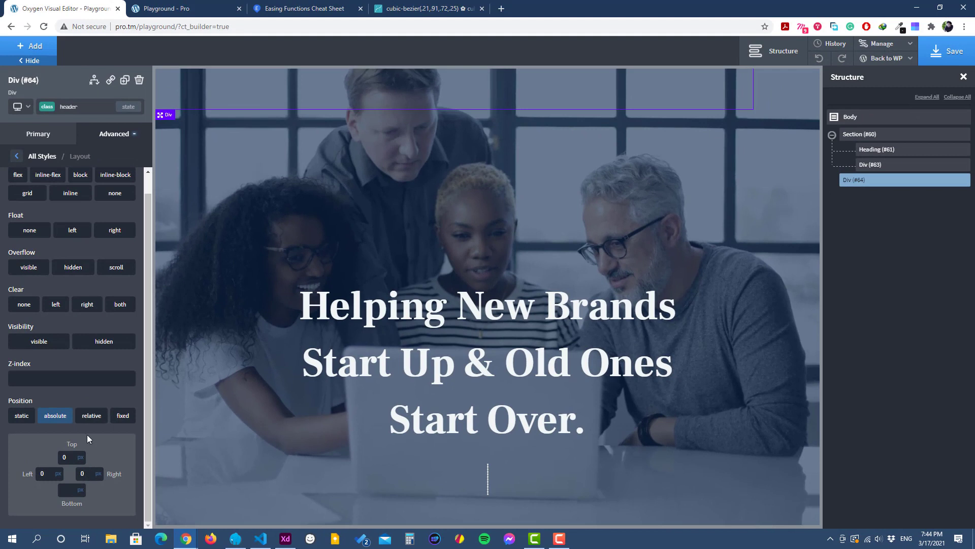
Step: Set the header div's left and right margins to auto
left_click(18, 158)
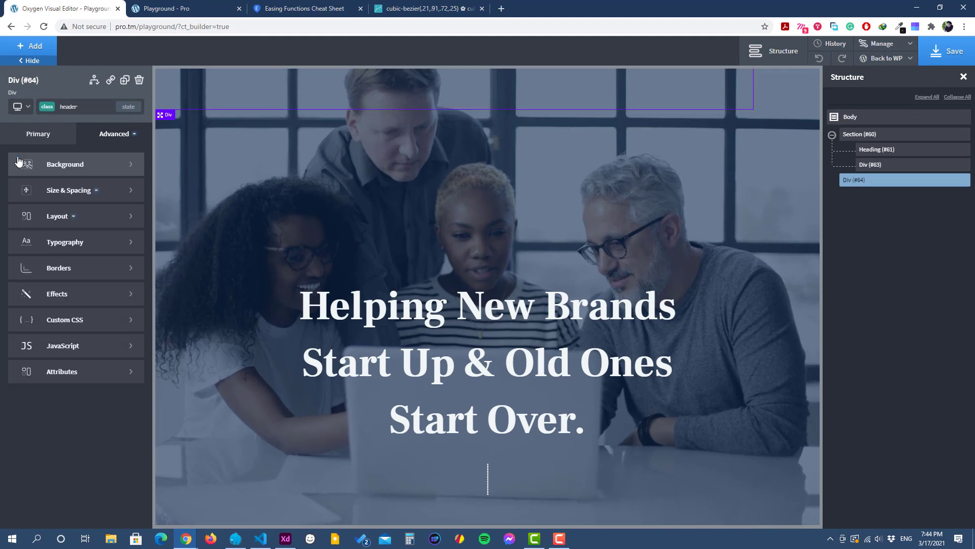
left_click(104, 197)
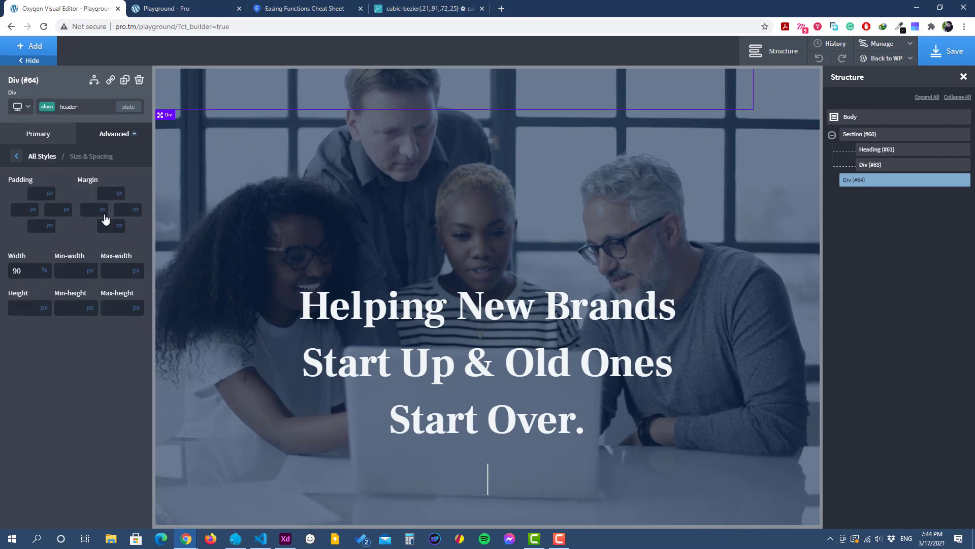
left_click(101, 210)
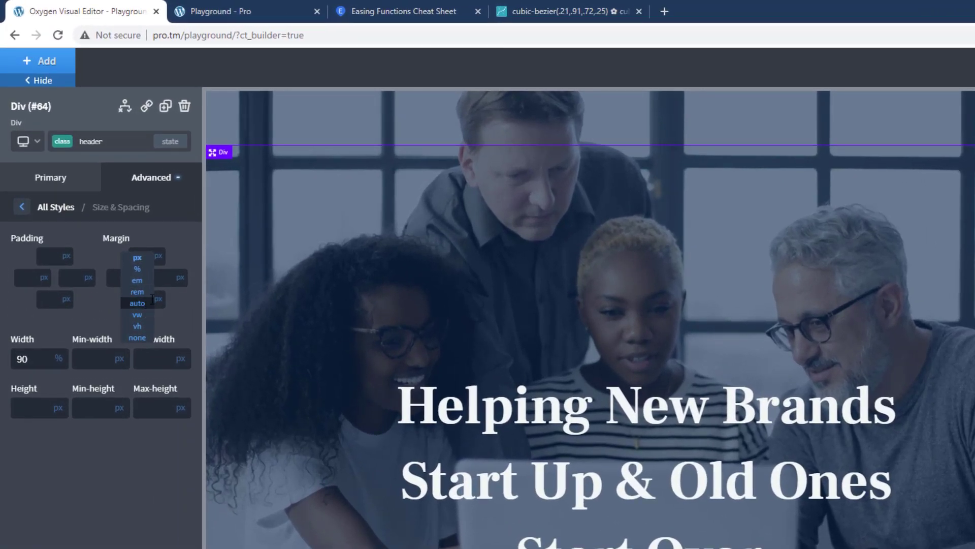
left_click(112, 249)
left_click(150, 232)
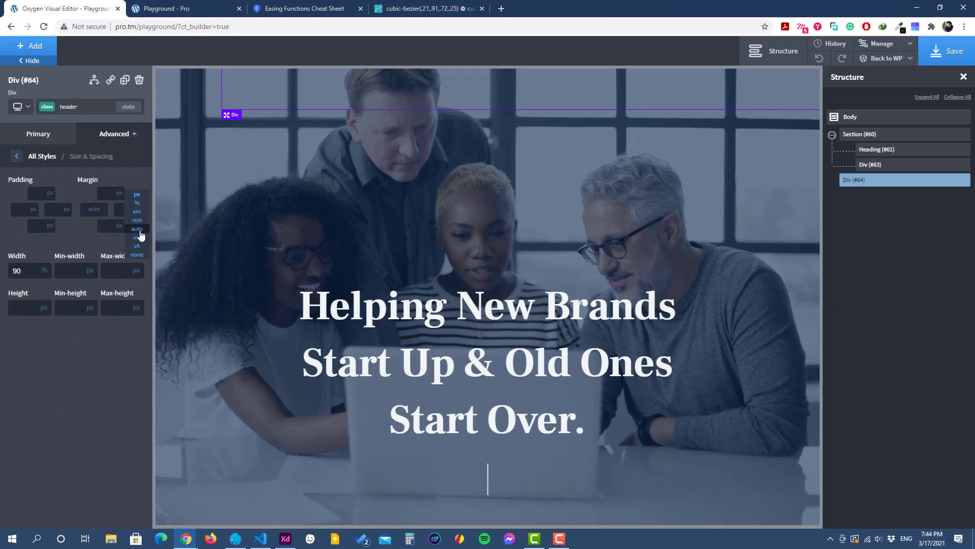
left_click(175, 292)
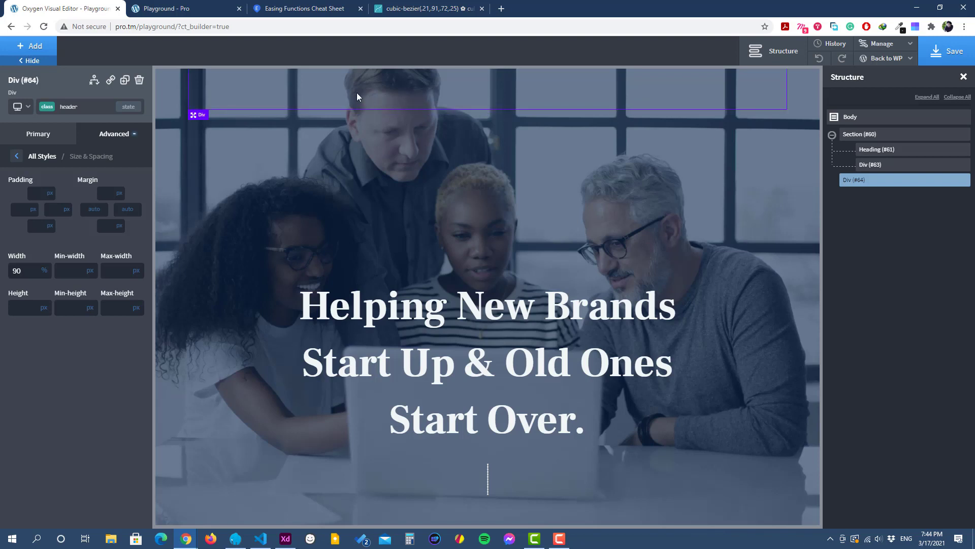
Step: Set the header div's padding to 40 px vertically and 60 px horizontally
left_click(37, 222)
type("40")
key("Tab")
type("60")
key("Tab")
left_click(17, 156)
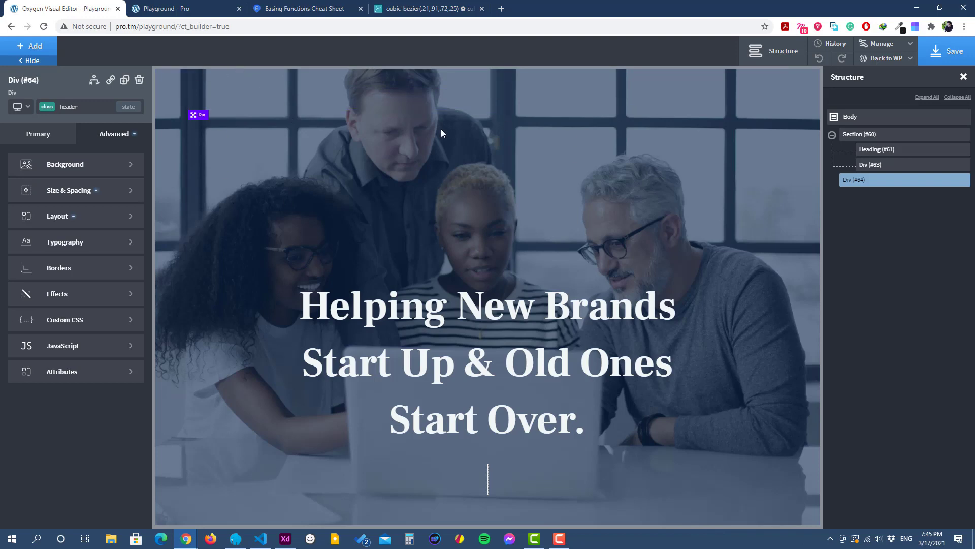
Step: Set the header div's z-index to 2
left_click(73, 218)
left_click(21, 397)
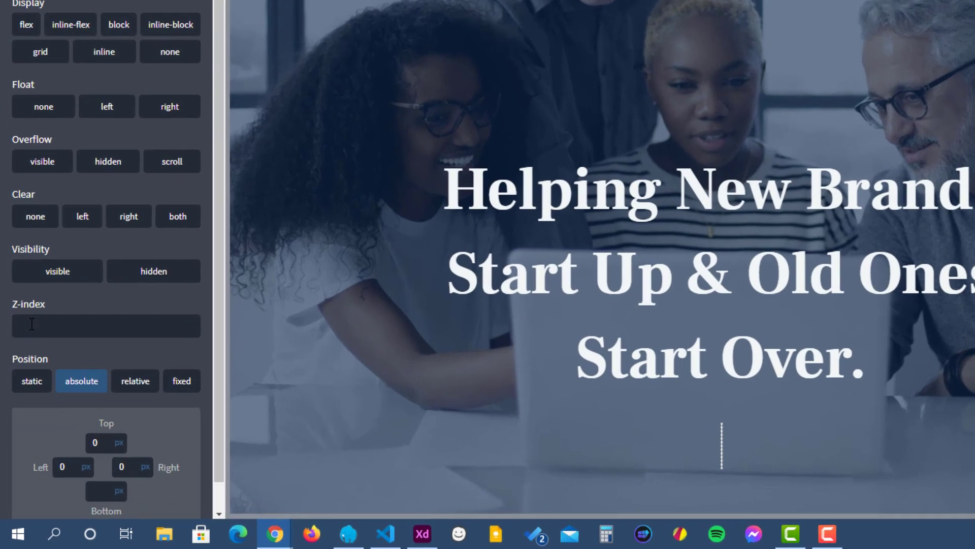
type("2")
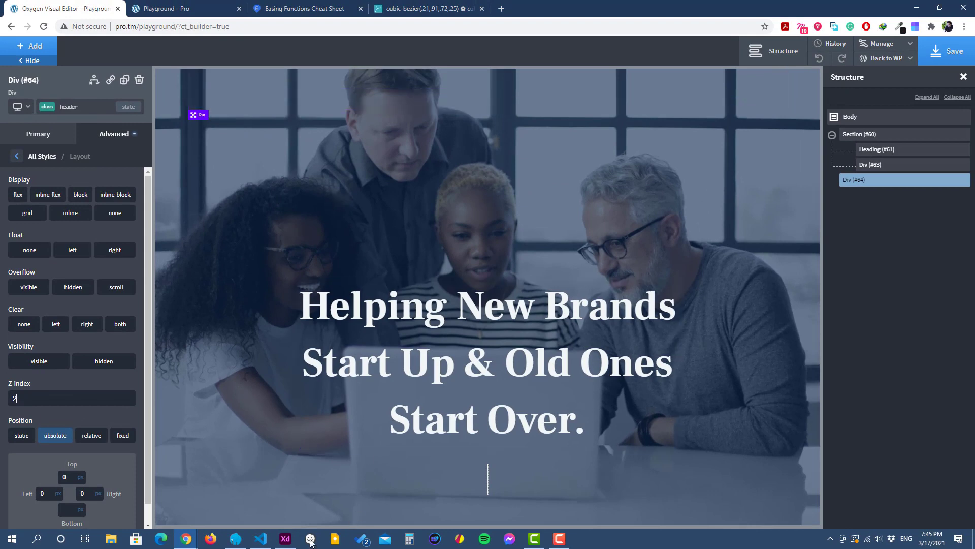
Step: Check the header in the Adobe XD design, return to the builder and add a link wrapper with the URL / inside the header div
left_click(284, 541)
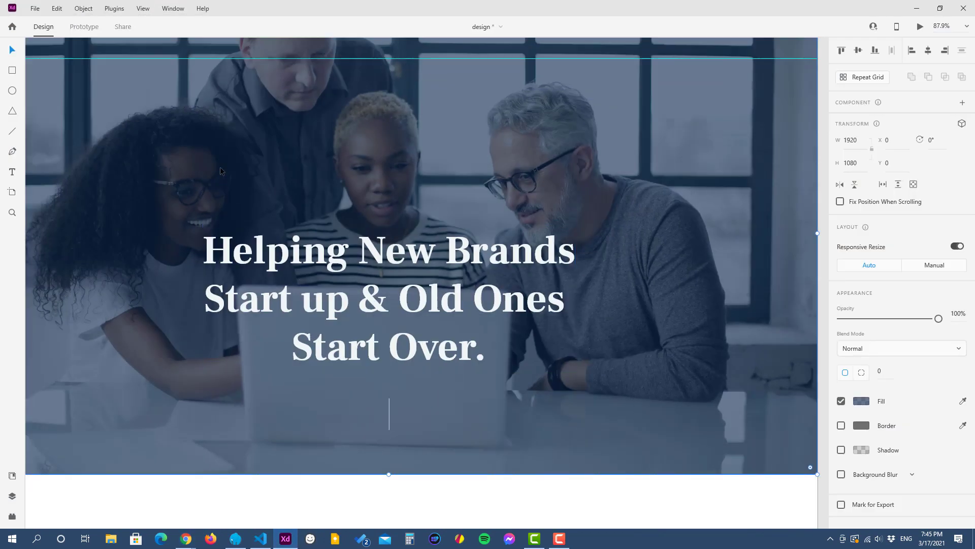
scroll(221, 167, "down", 3)
scroll(137, 162, "up", 1)
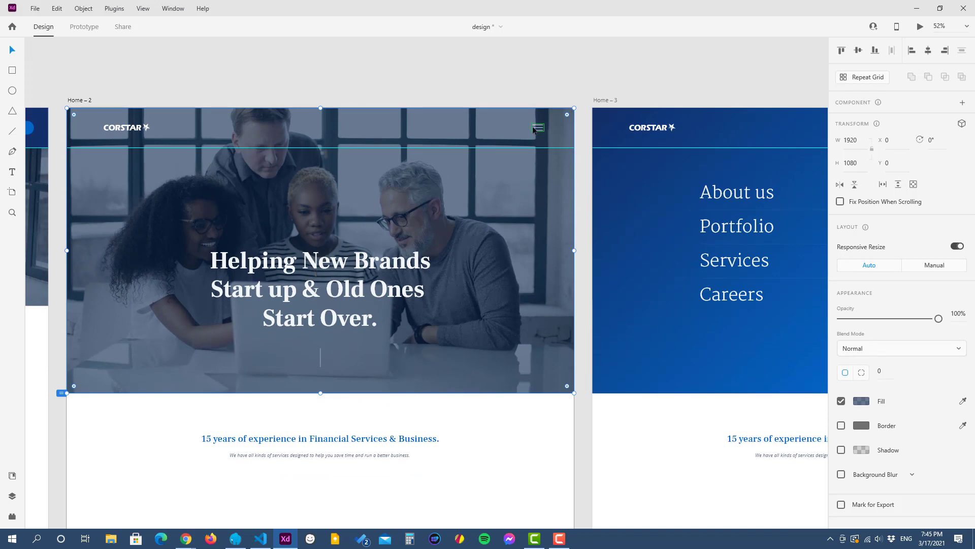
left_click(917, 8)
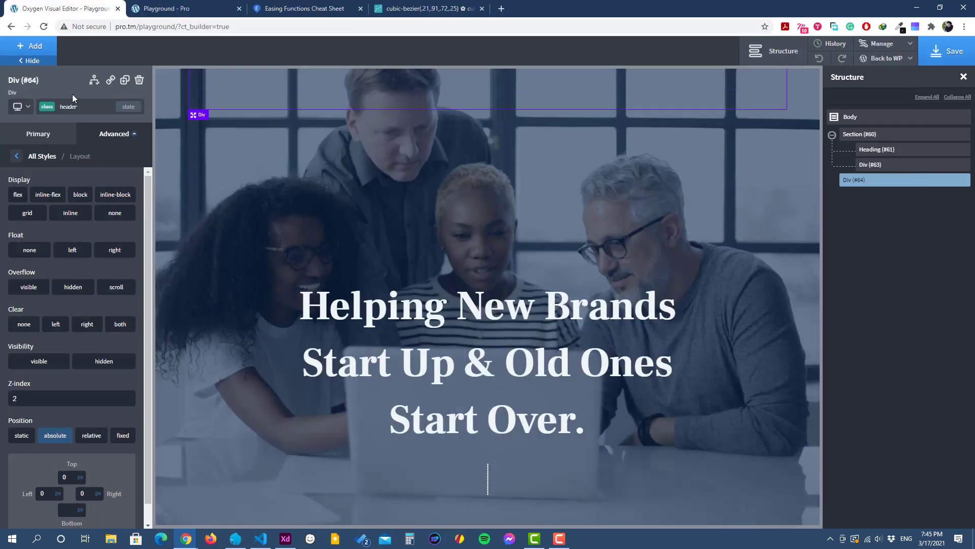
left_click(47, 53)
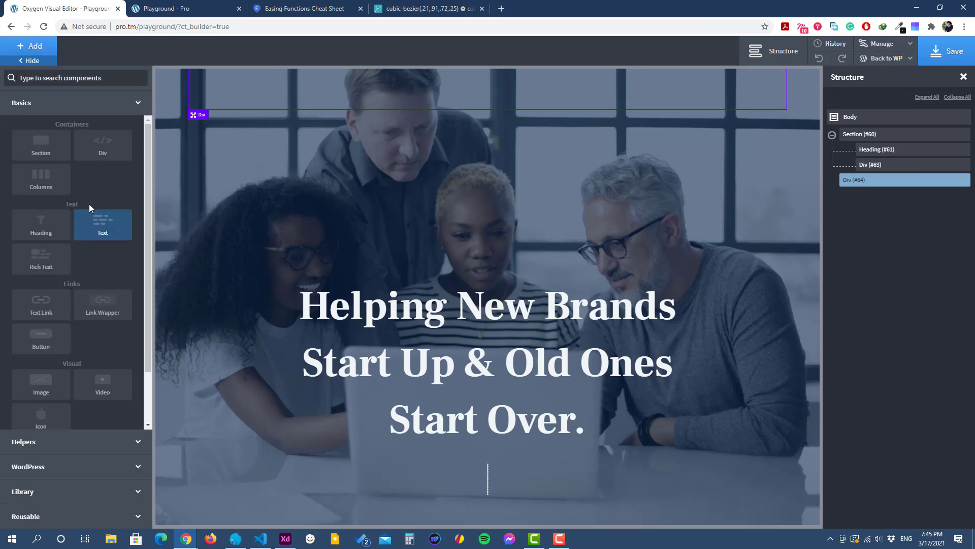
left_click(107, 307)
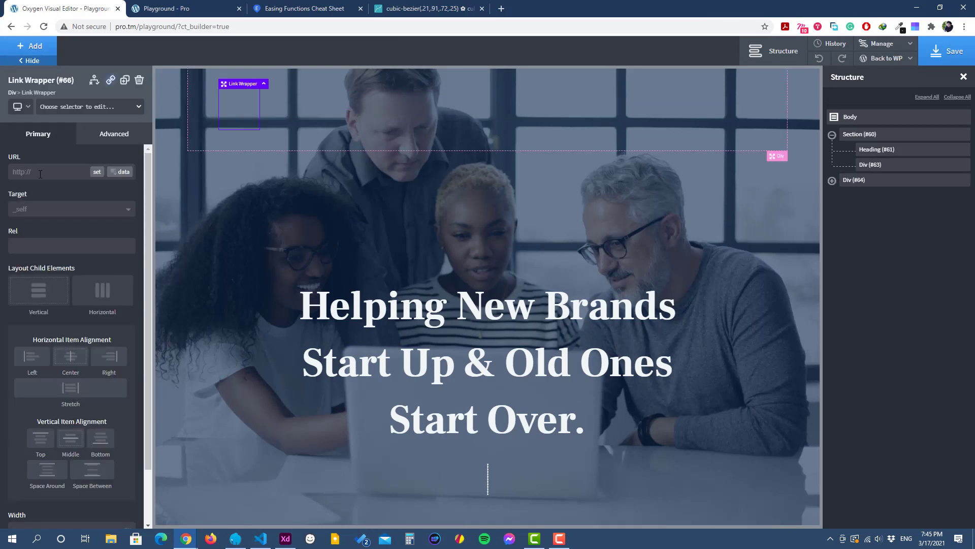
type("/")
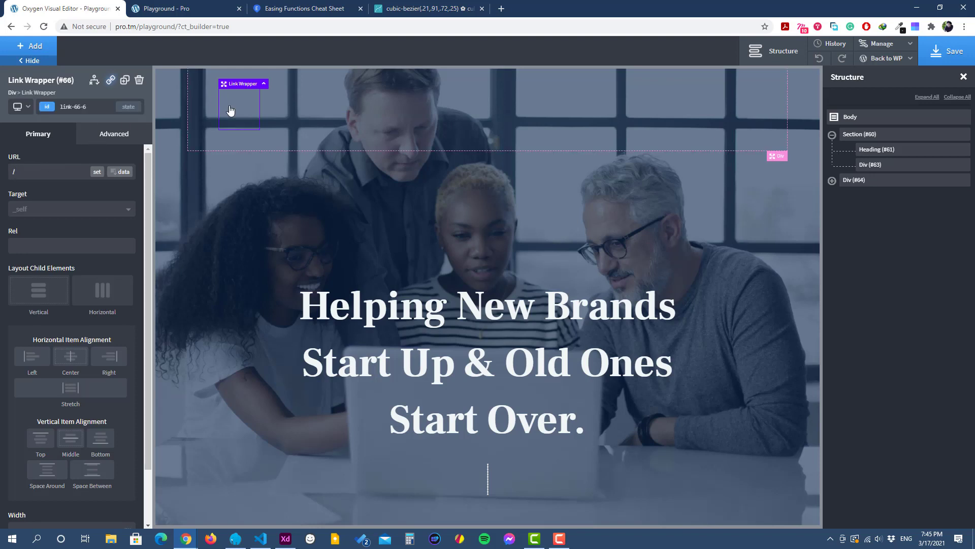
Step: Add an image inside the link wrapper, using logo.svg from the media library
left_click(41, 47)
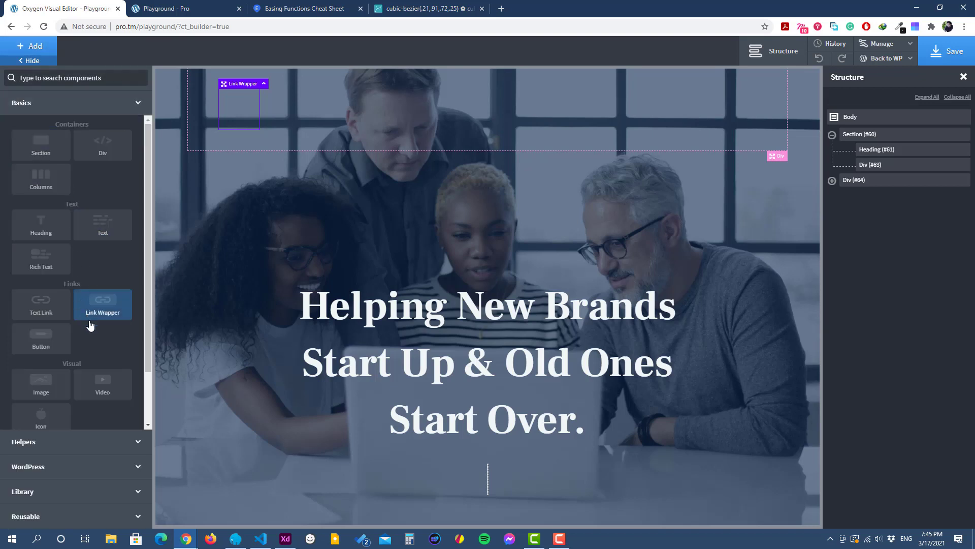
left_click(51, 382)
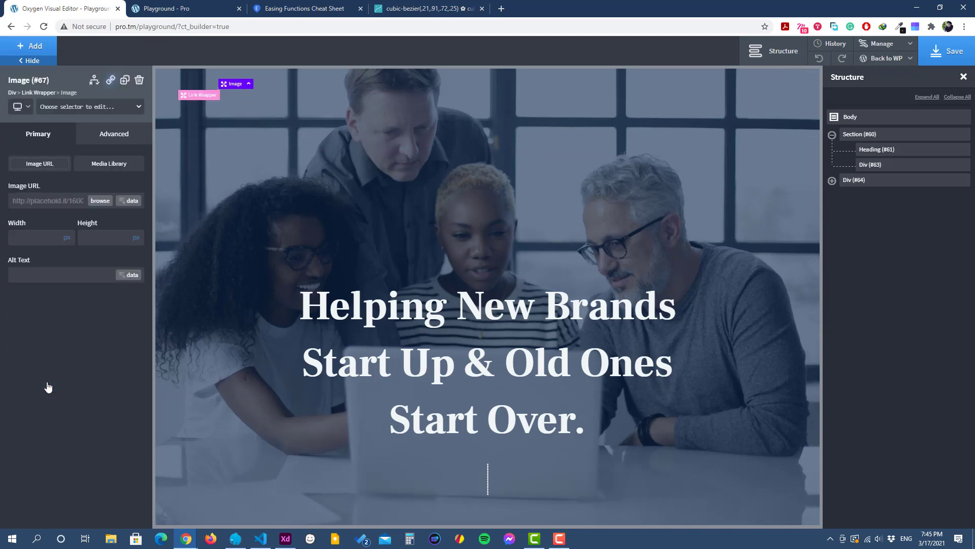
left_click(98, 202)
left_click(115, 181)
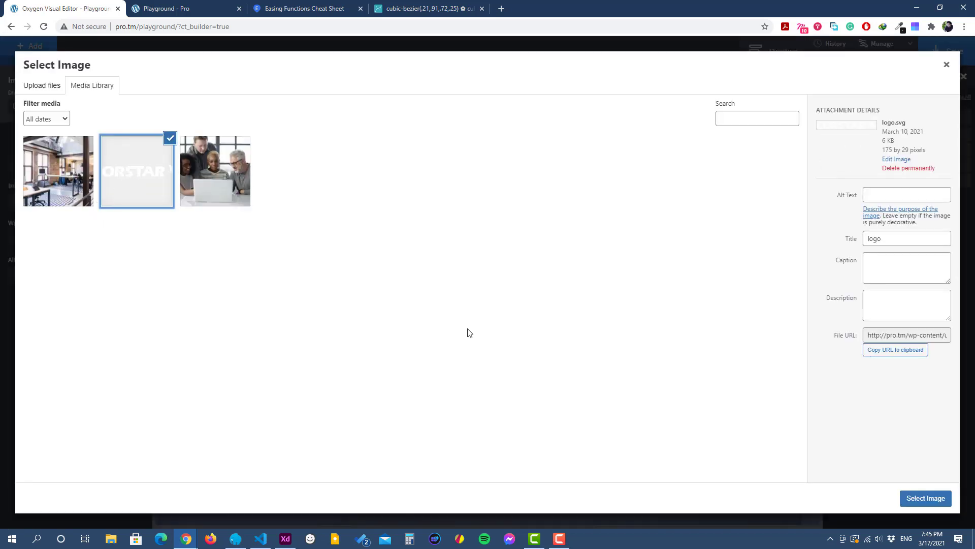
left_click(913, 501)
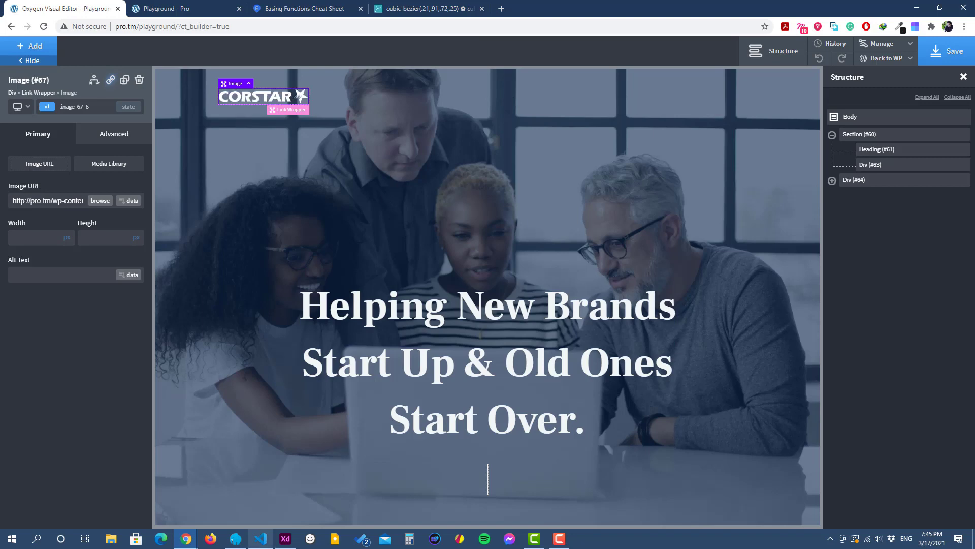
Step: Check the hamburger icon in the Adobe XD design, return to the builder and add a div inside the header div
left_click(285, 538)
scroll(548, 135, "up", 6)
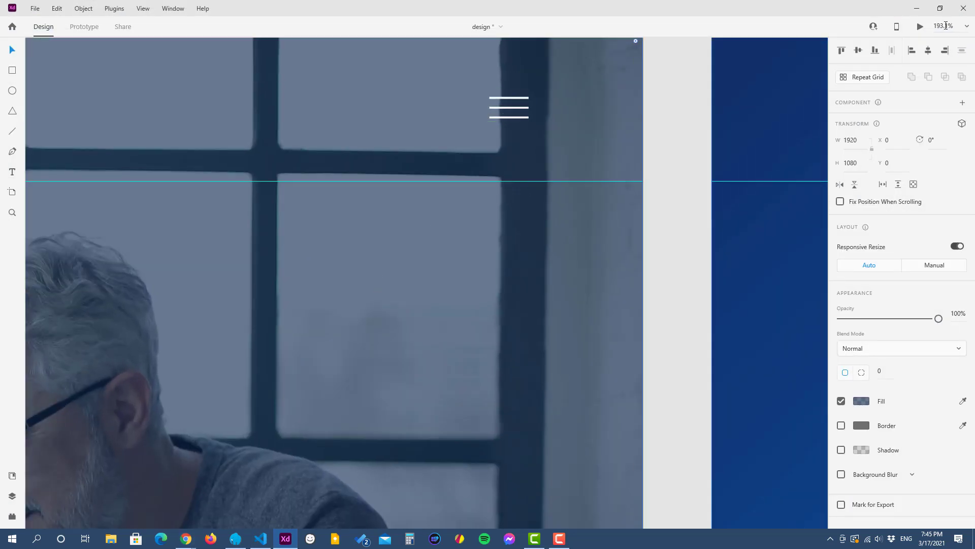
left_click(916, 8)
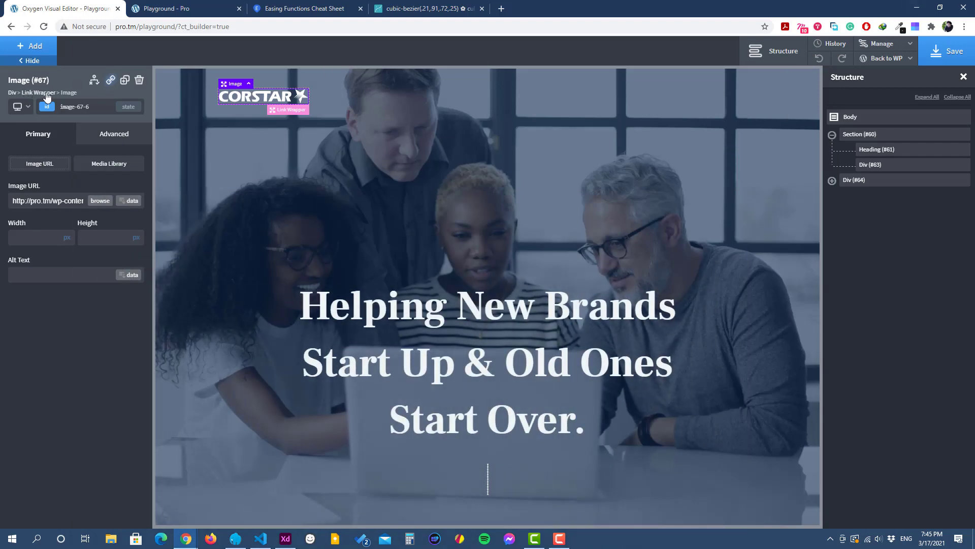
left_click(12, 94)
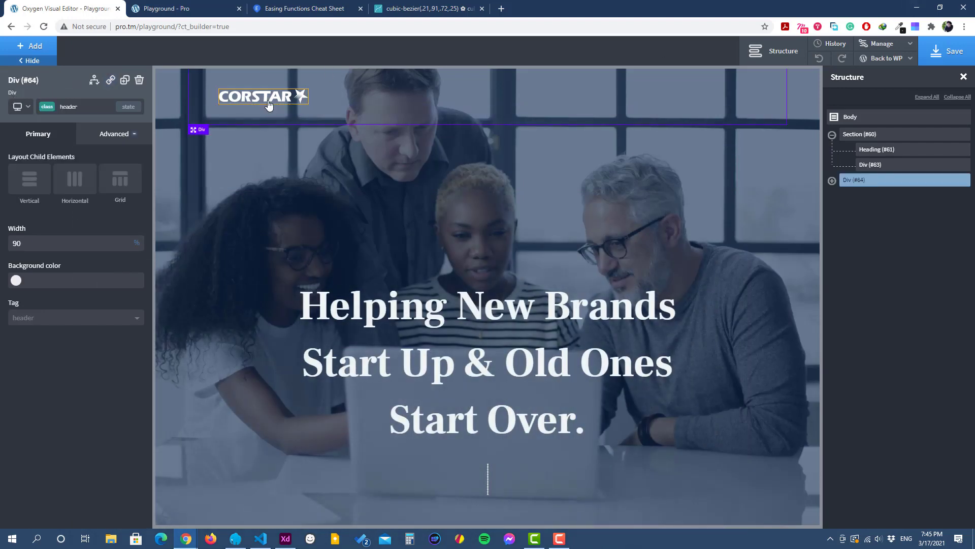
left_click(45, 53)
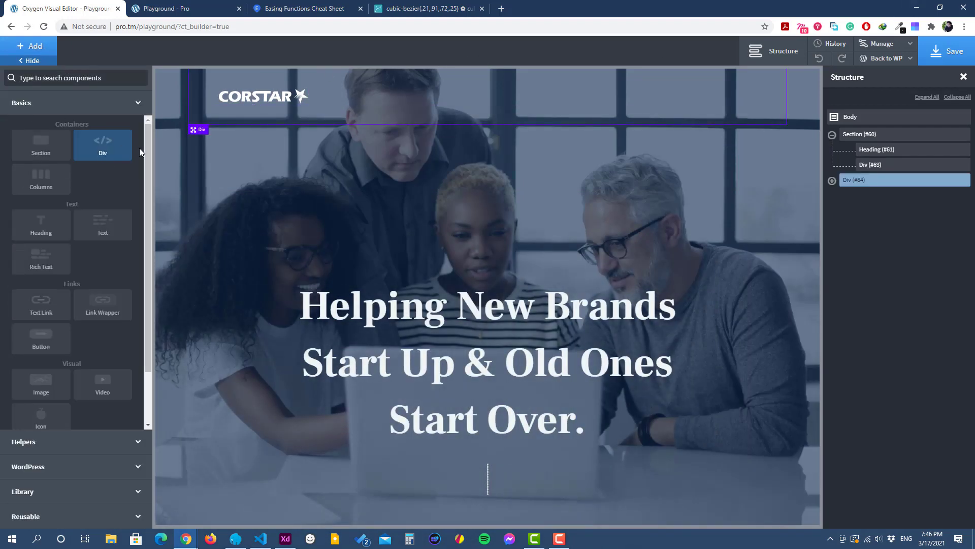
left_click(104, 152)
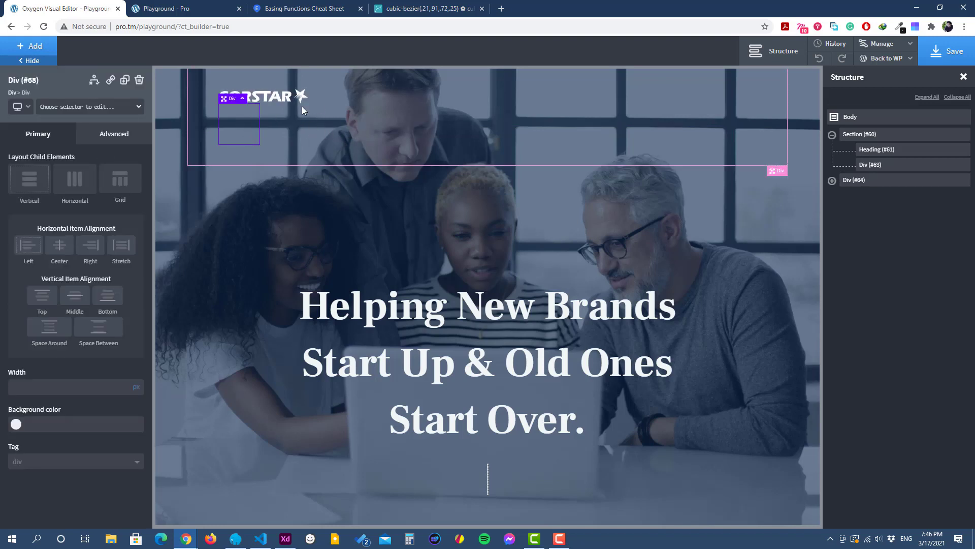
Step: Lay out the header div's children horizontally, with middle vertical alignment and space between them
left_click(355, 117)
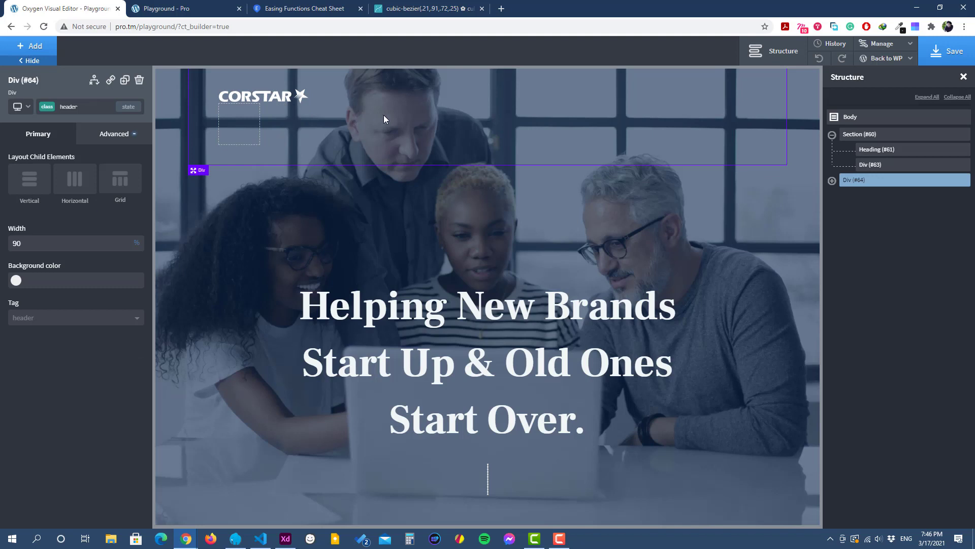
left_click(74, 182)
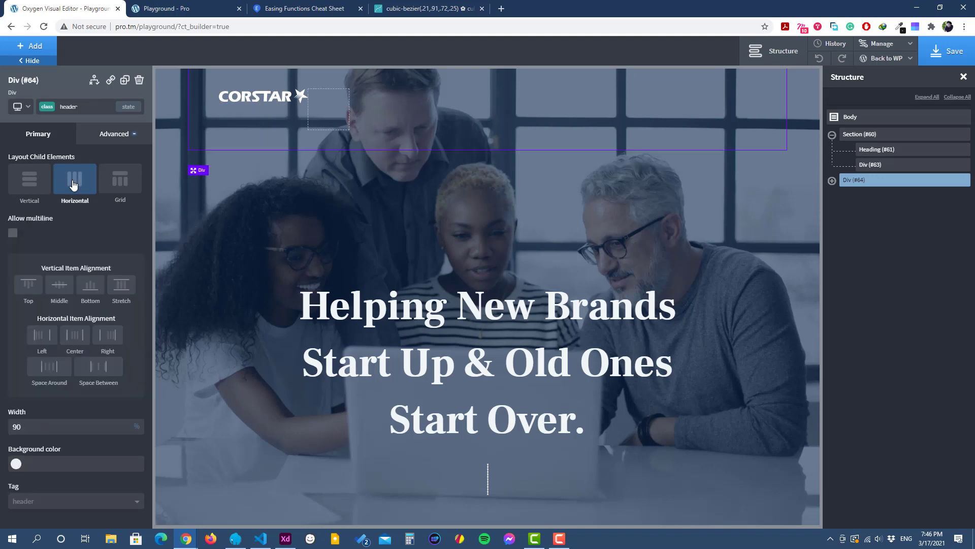
left_click(60, 287)
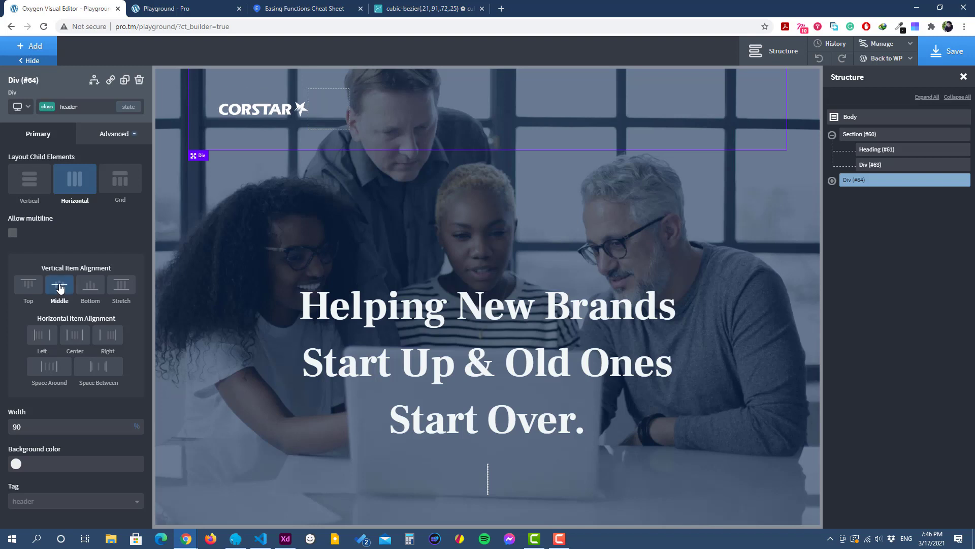
left_click(102, 369)
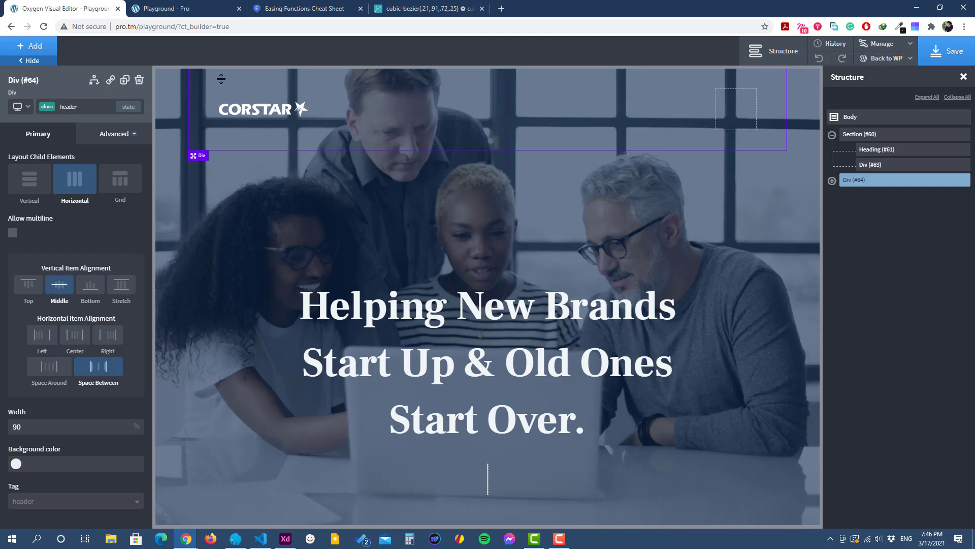
Step: Give the empty div in the header the class menu-button and set its width and height to 40 px
left_click(736, 108)
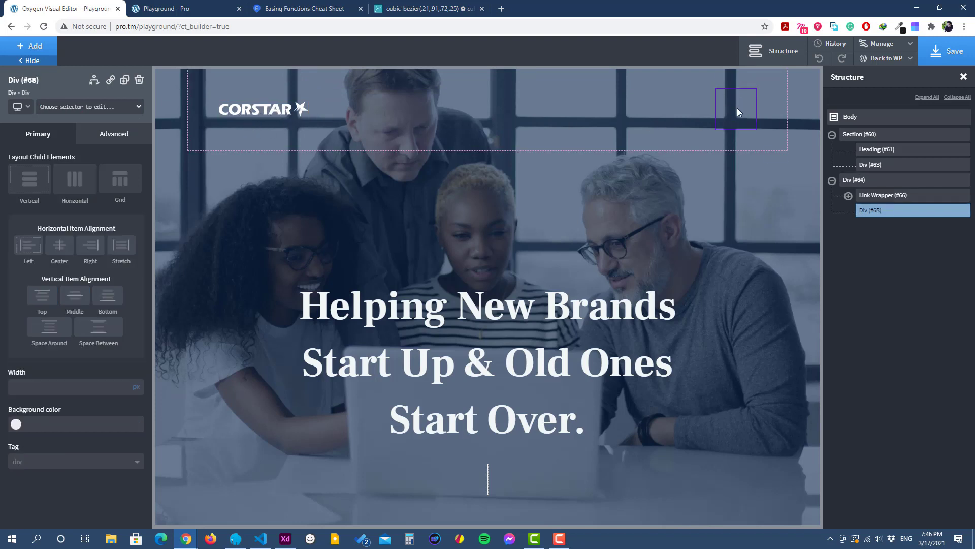
left_click(104, 106)
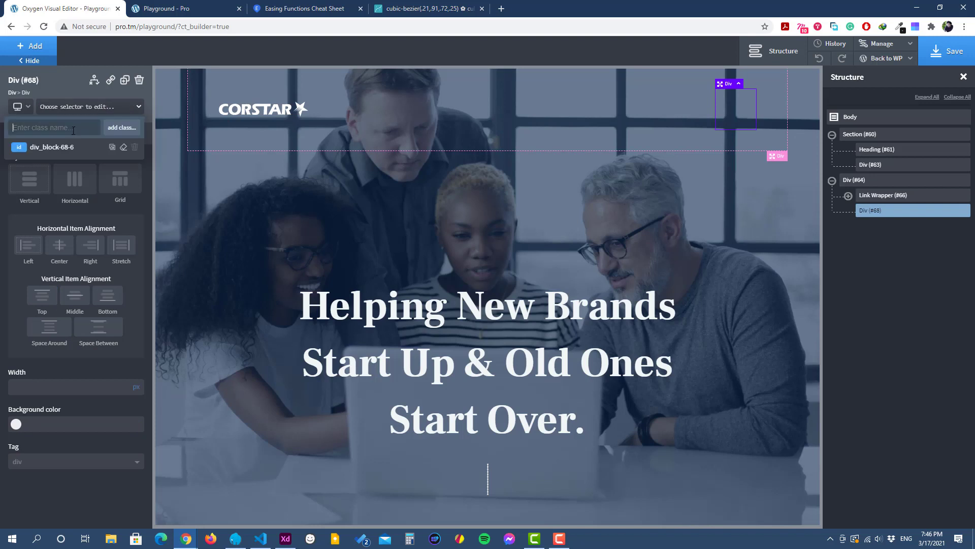
type("menu-button")
left_click(121, 130)
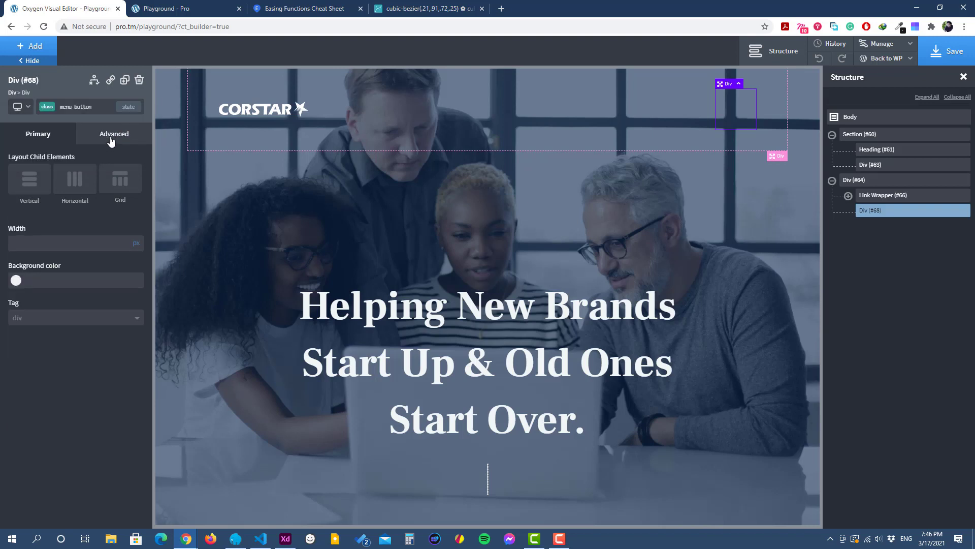
left_click(111, 140)
left_click(79, 192)
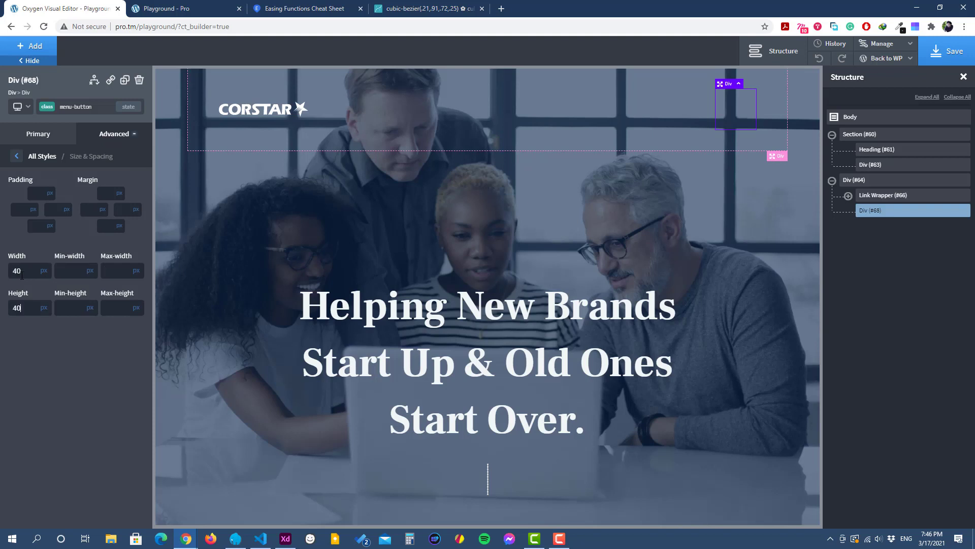
left_click(89, 143)
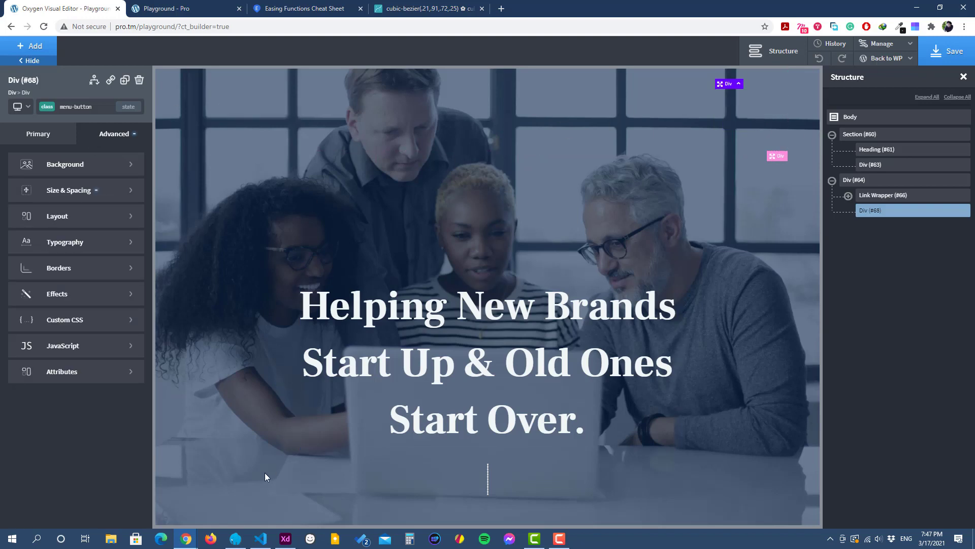
Step: Check the hamburger icon component in the Adobe XD design, return to the builder and add a div inside the menu-button div
left_click(285, 538)
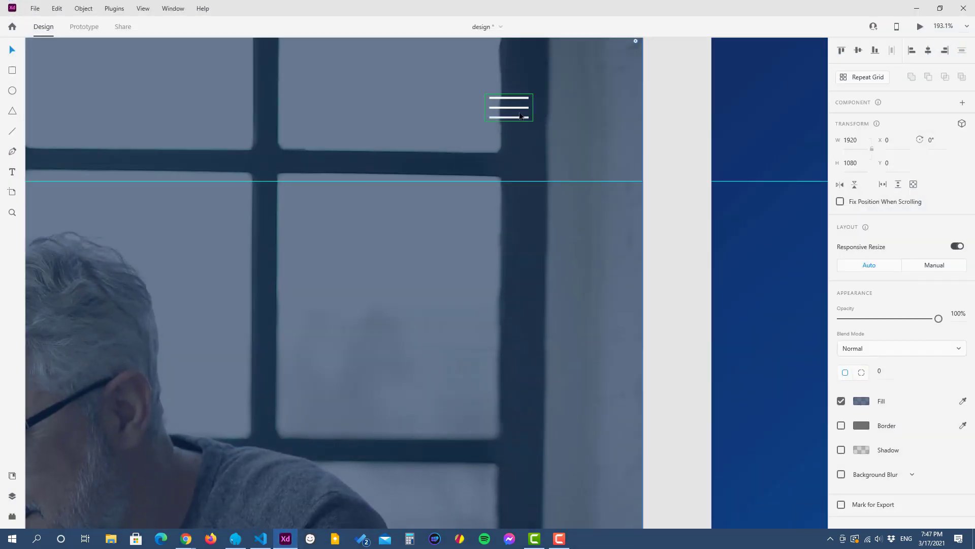
left_click(522, 113)
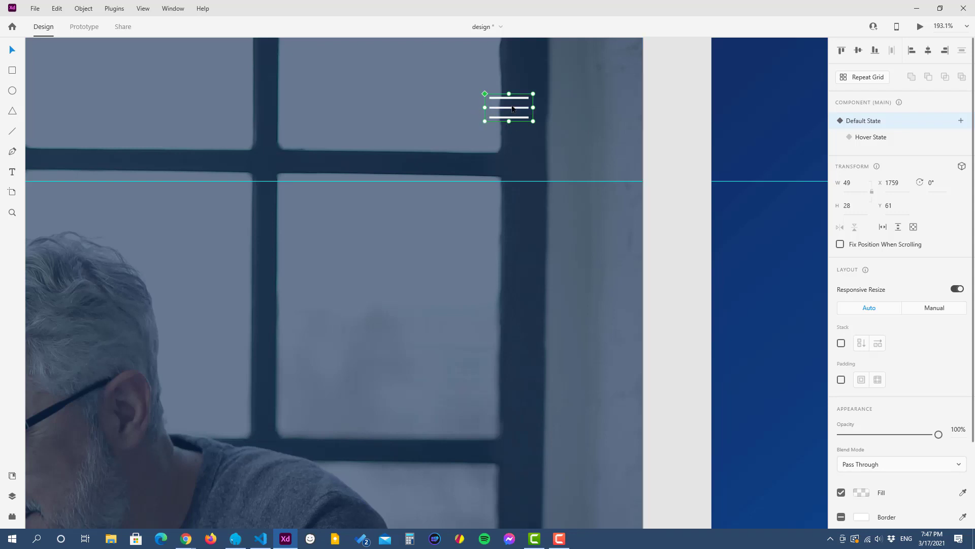
left_click(916, 8)
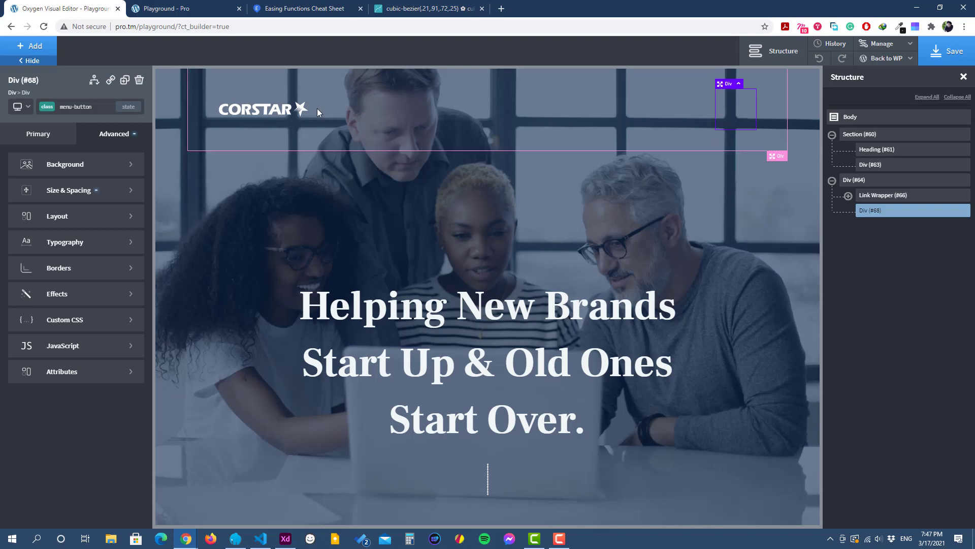
left_click(31, 46)
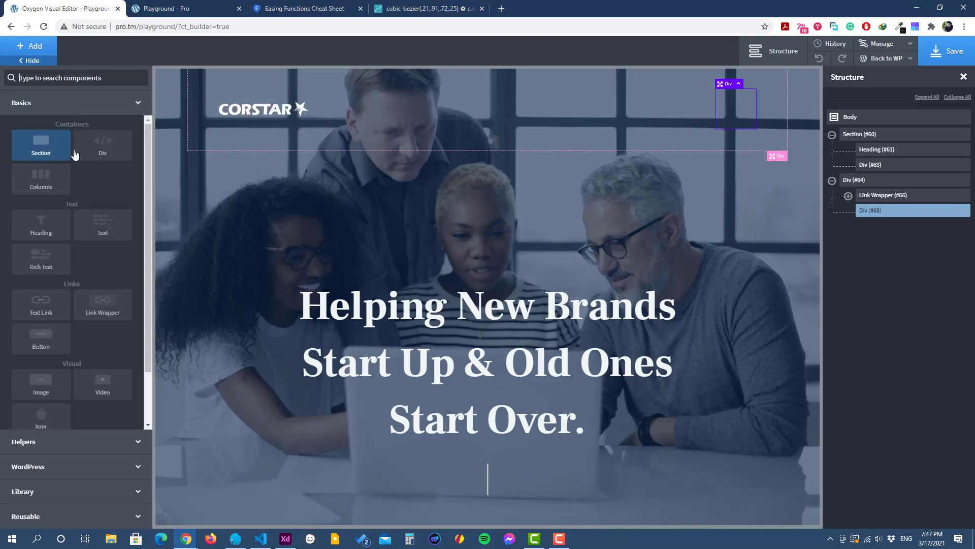
left_click(104, 148)
Step: Assign the class menu-bar to the new div inside the menu button
left_click(78, 109)
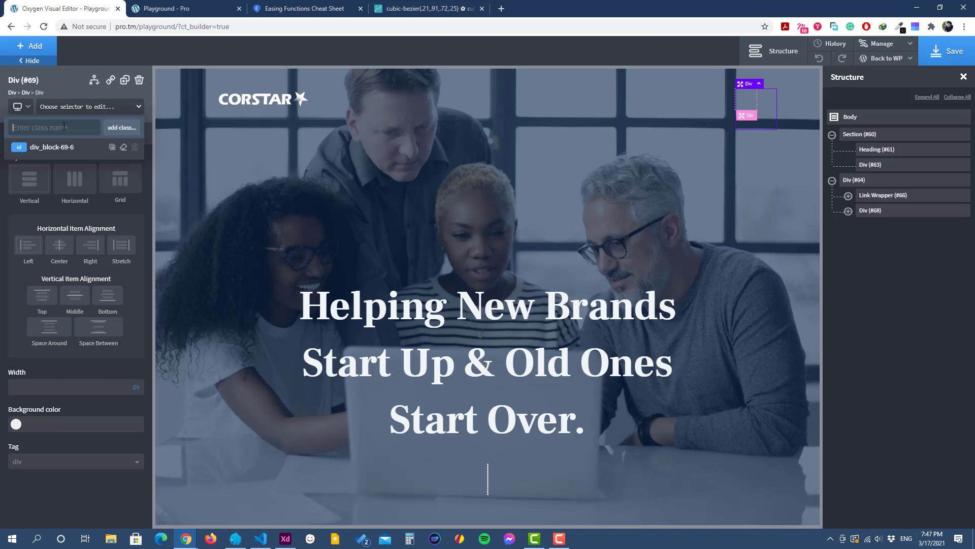
type("menu")
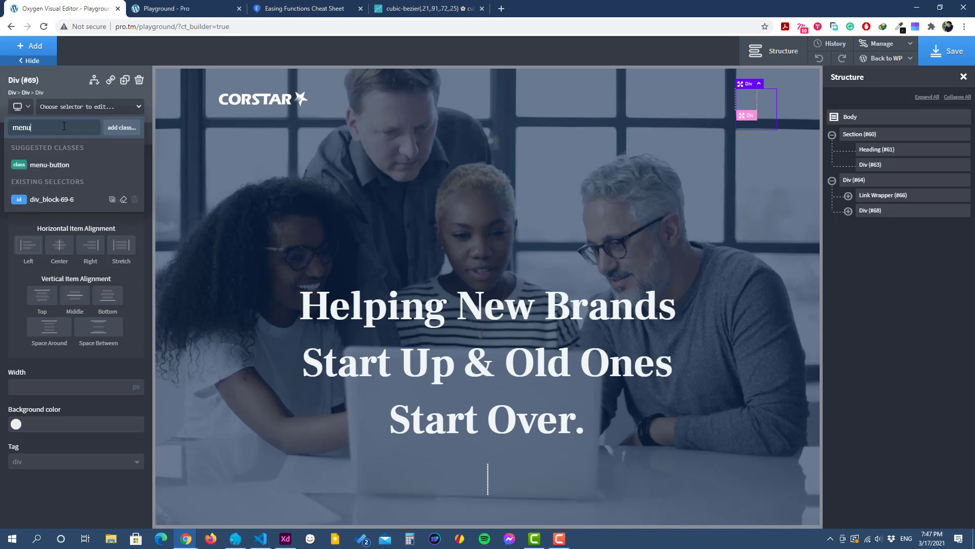
type("-bar")
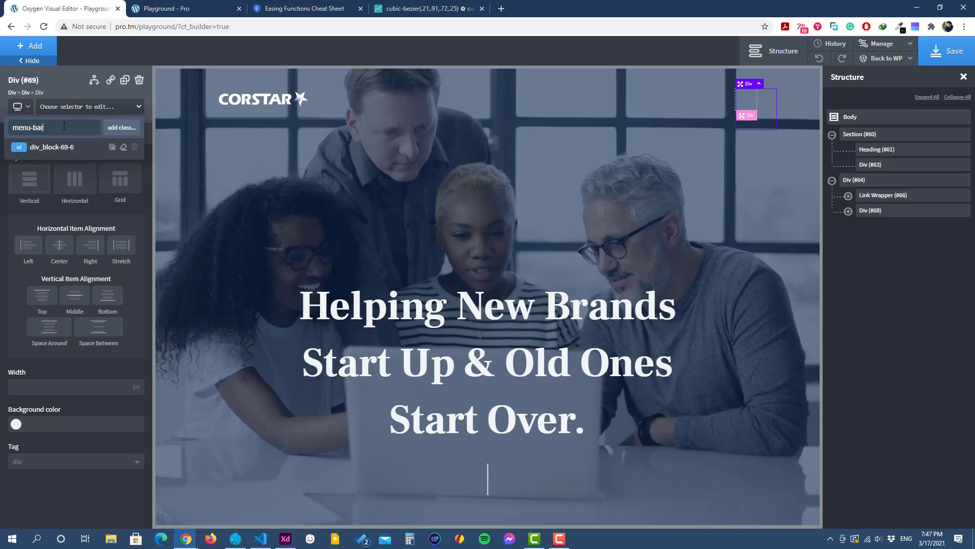
key("Return")
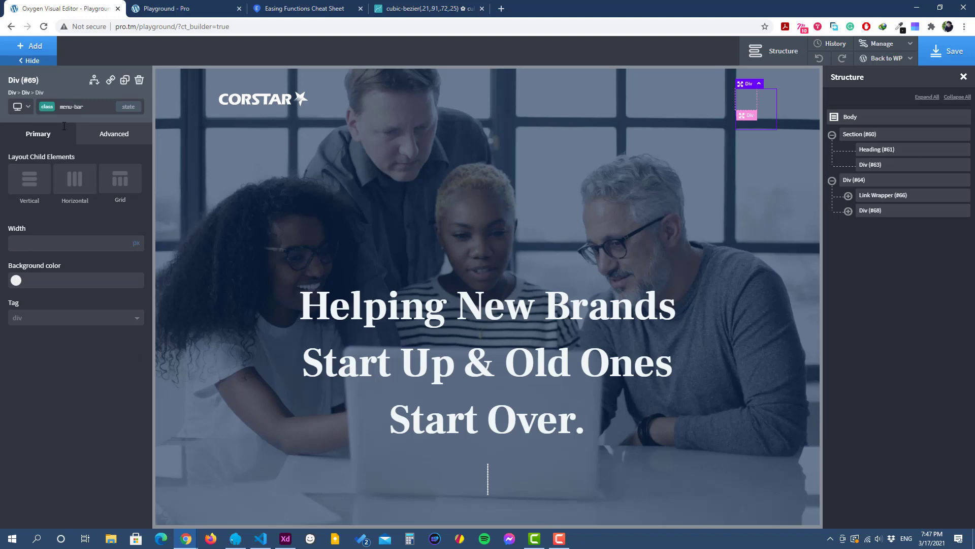
Step: Set the menu-bar class's width to 100% and its height to 2 px
left_click(96, 137)
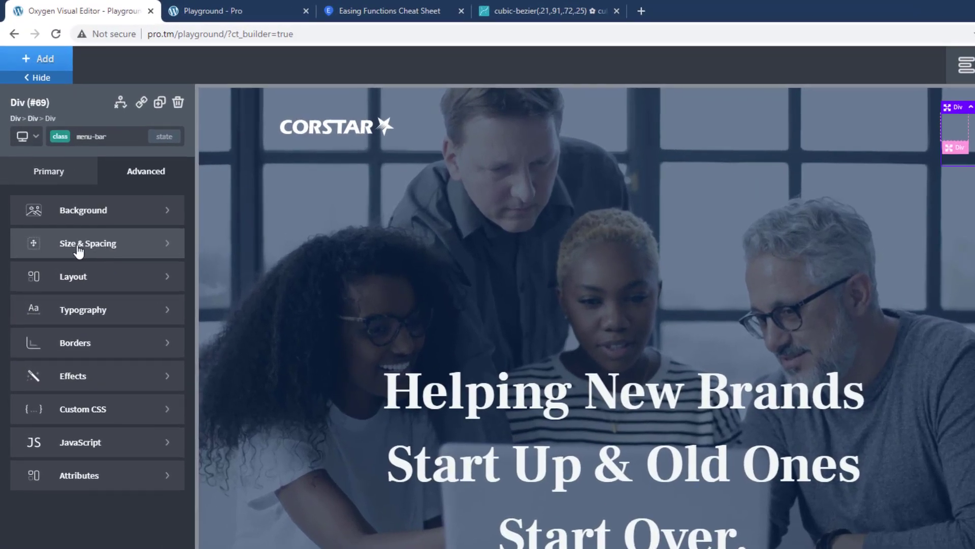
left_click(78, 247)
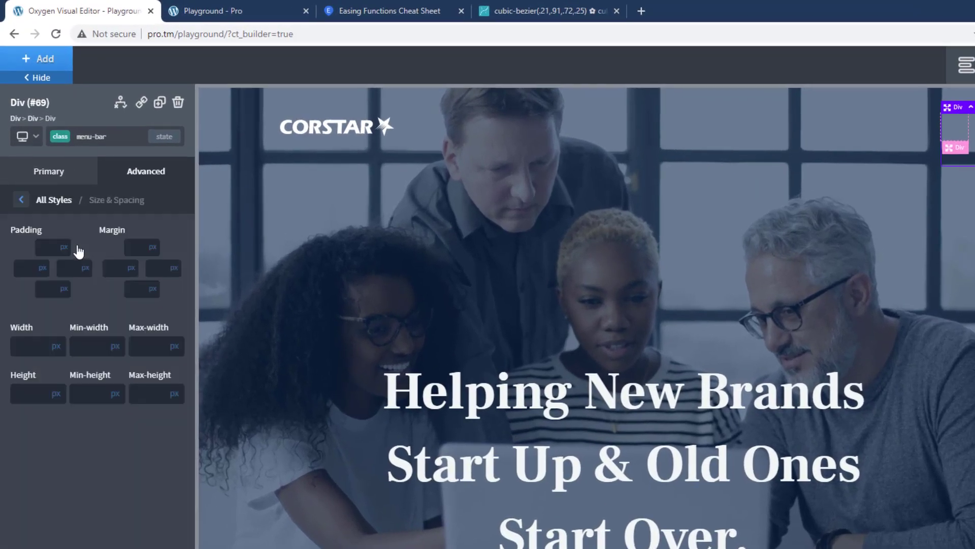
left_click(59, 349)
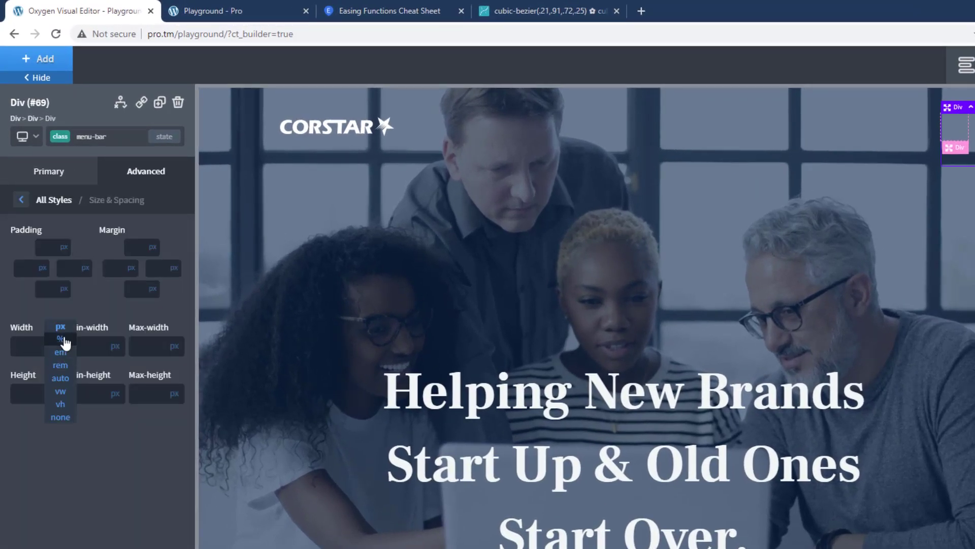
left_click(62, 339)
left_click(32, 347)
type("100")
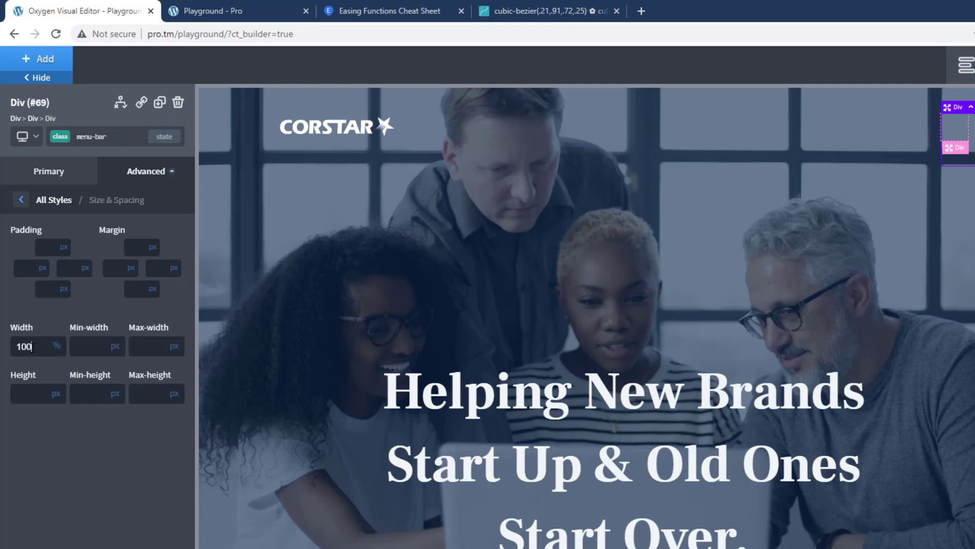
left_click(24, 389)
type("2")
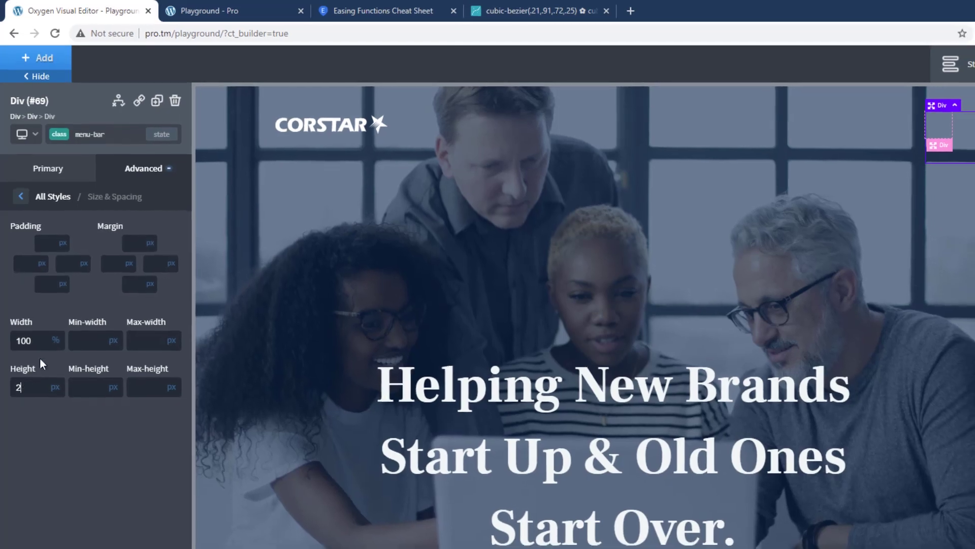
left_click(21, 200)
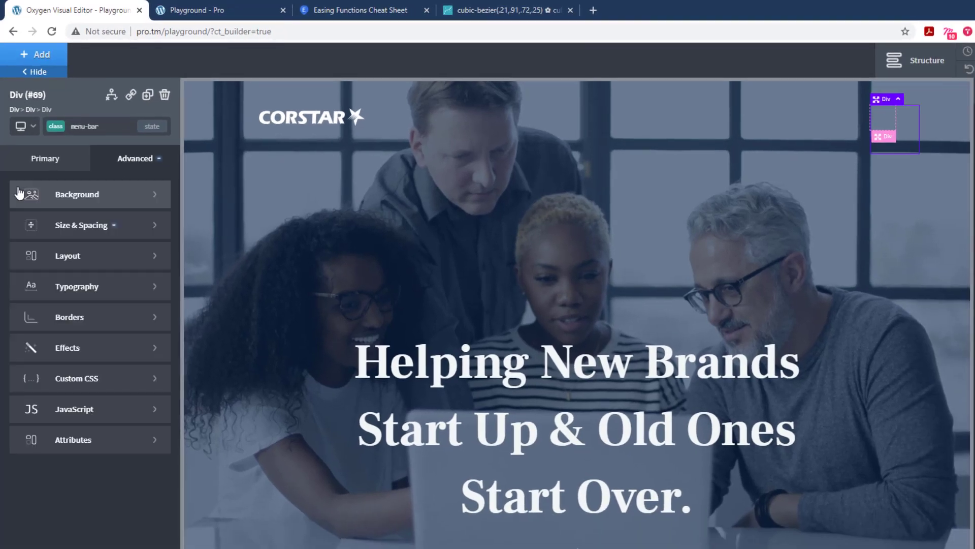
Step: Set the menu-bar class's background color to the global color Muted
left_click(93, 204)
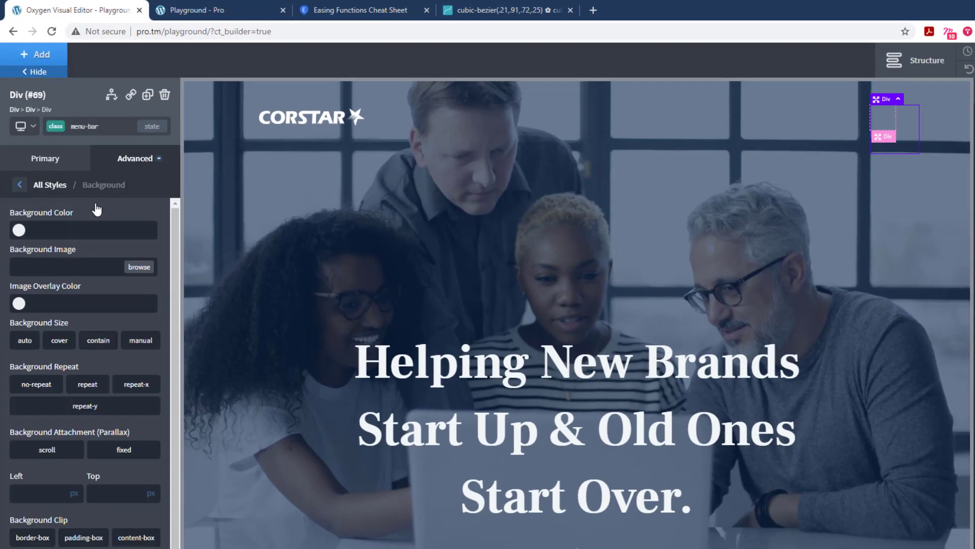
left_click(18, 231)
left_click(81, 382)
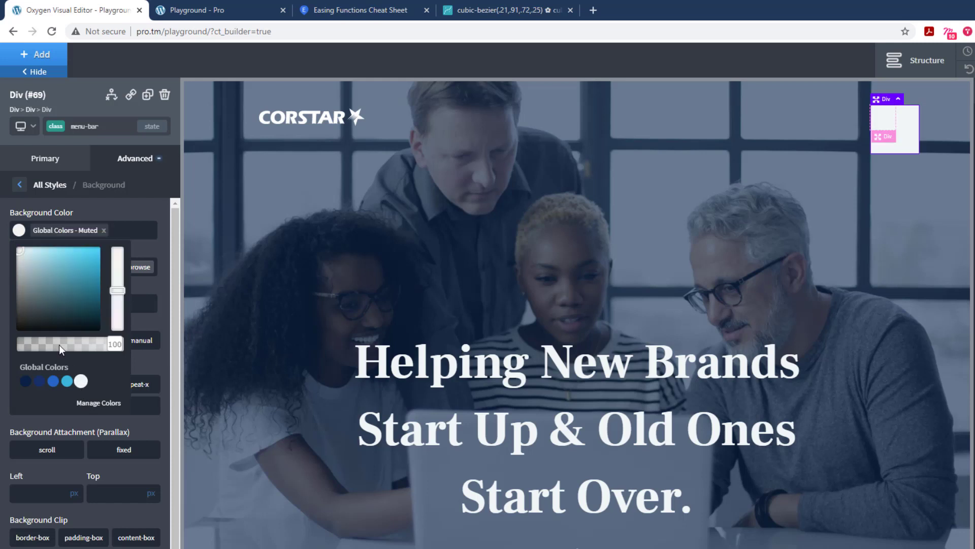
left_click(20, 186)
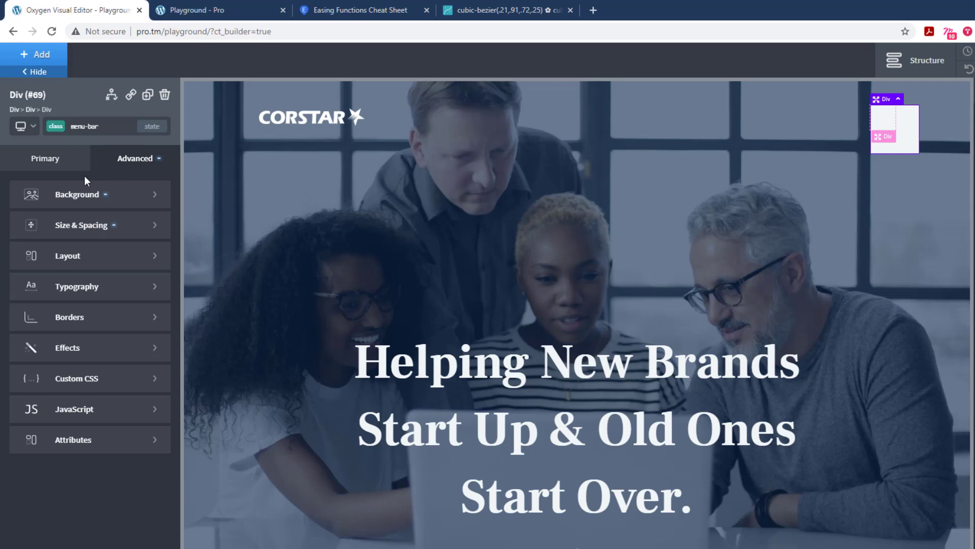
Step: Set the menu-bar class's position to relative
left_click(83, 259)
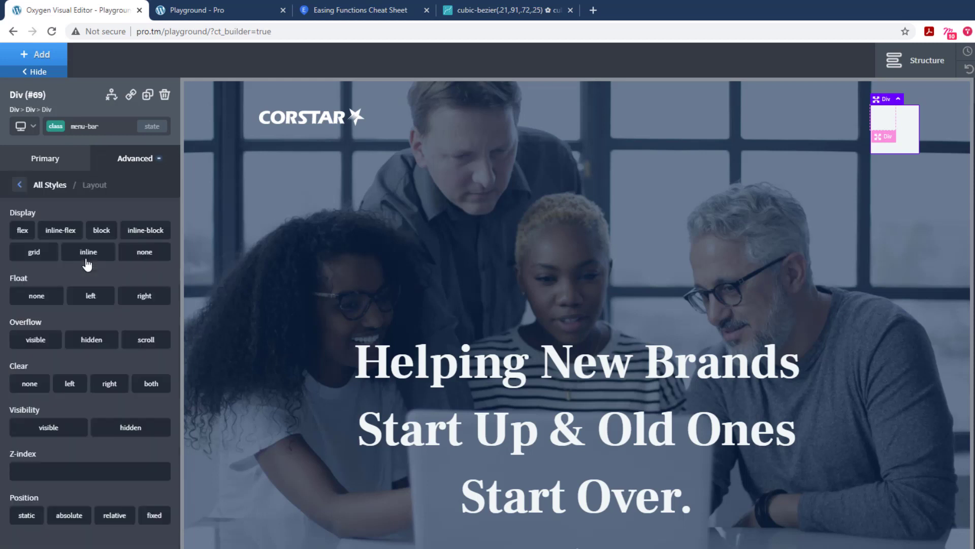
left_click(113, 520)
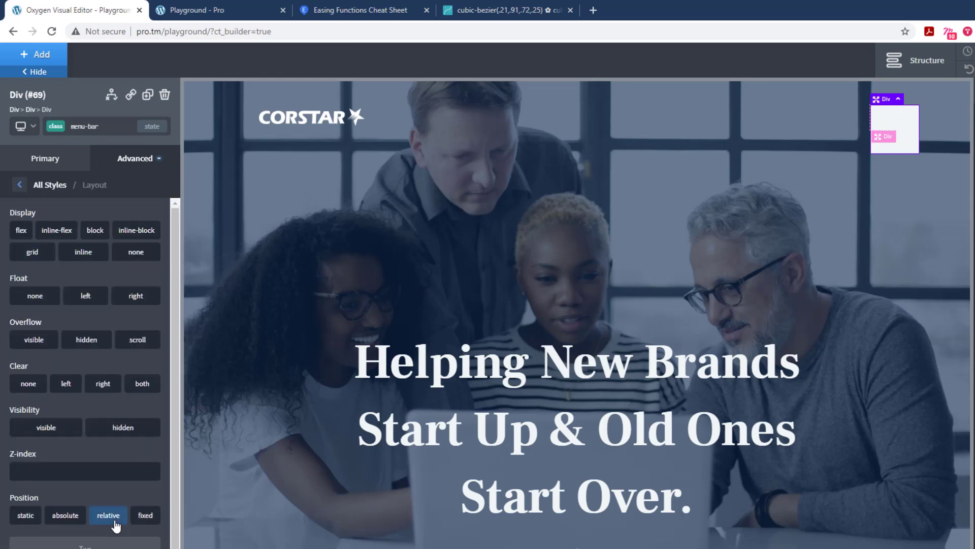
left_click(20, 185)
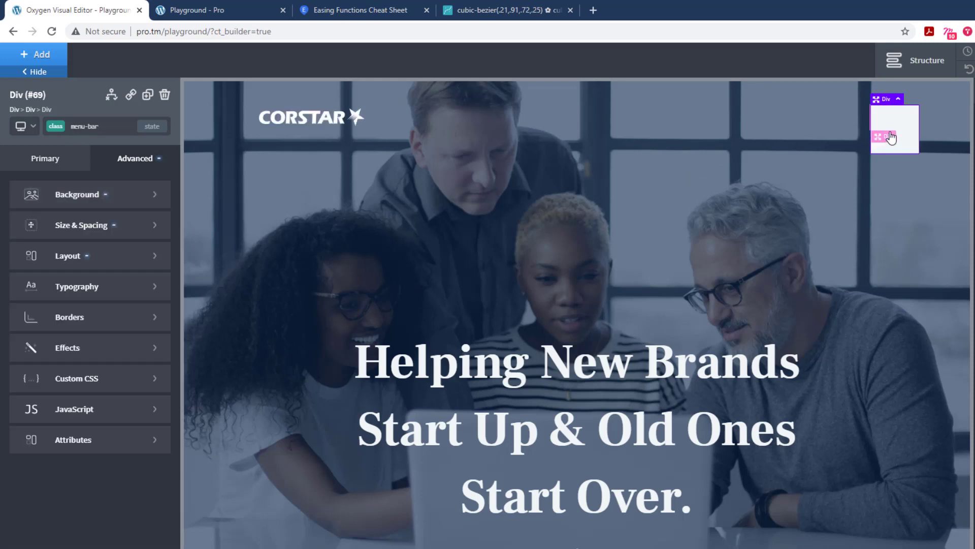
Step: Add the pseudo-class state empty to menu-bar and set its min-width and min-height to 1 px
left_click(104, 225)
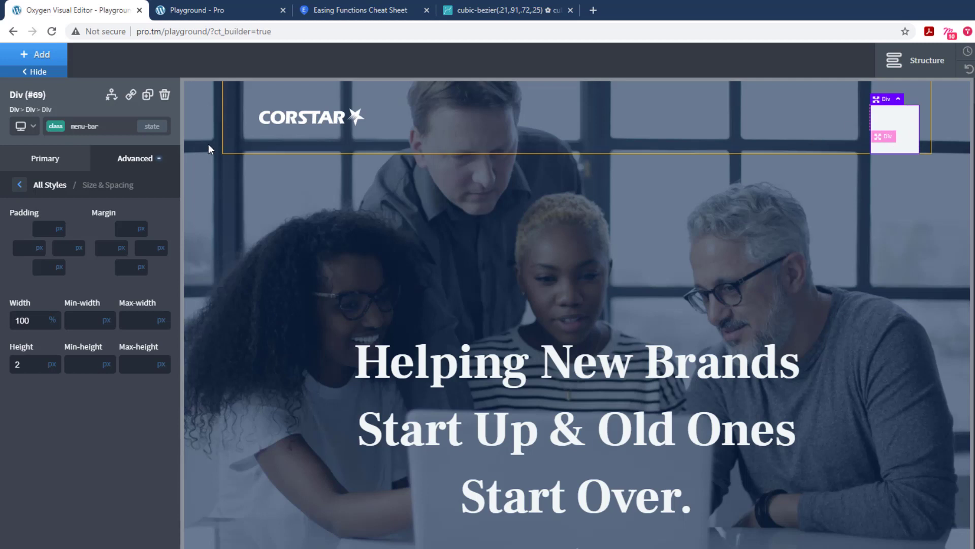
left_click(154, 129)
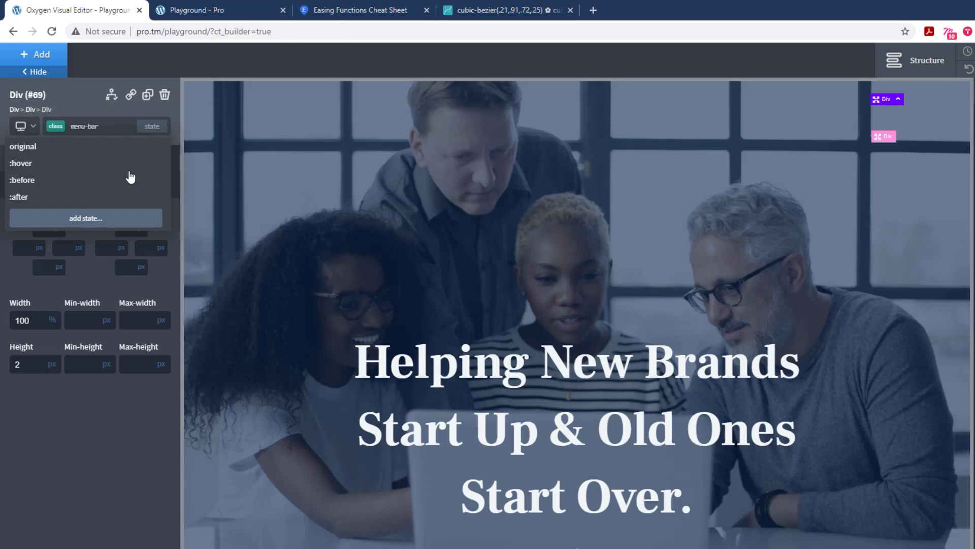
left_click(82, 223)
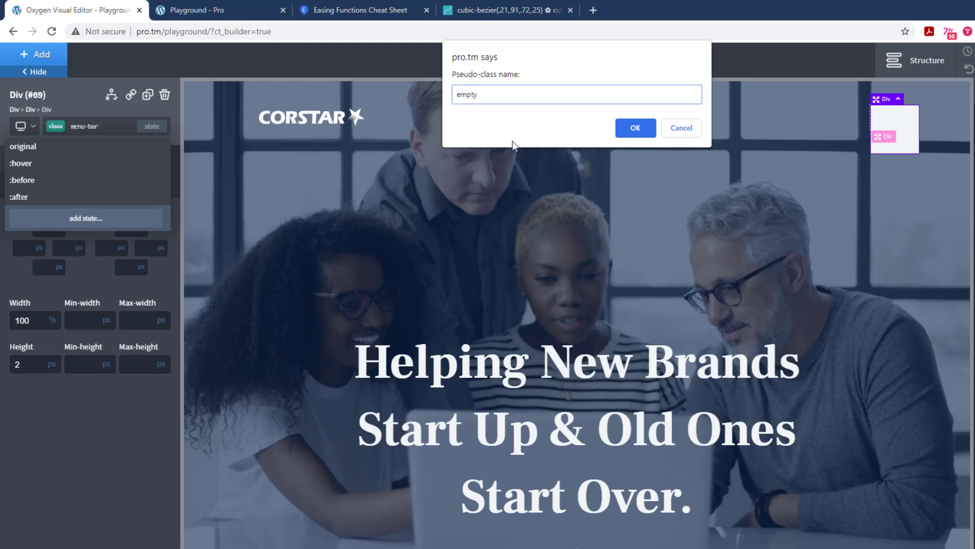
left_click(633, 128)
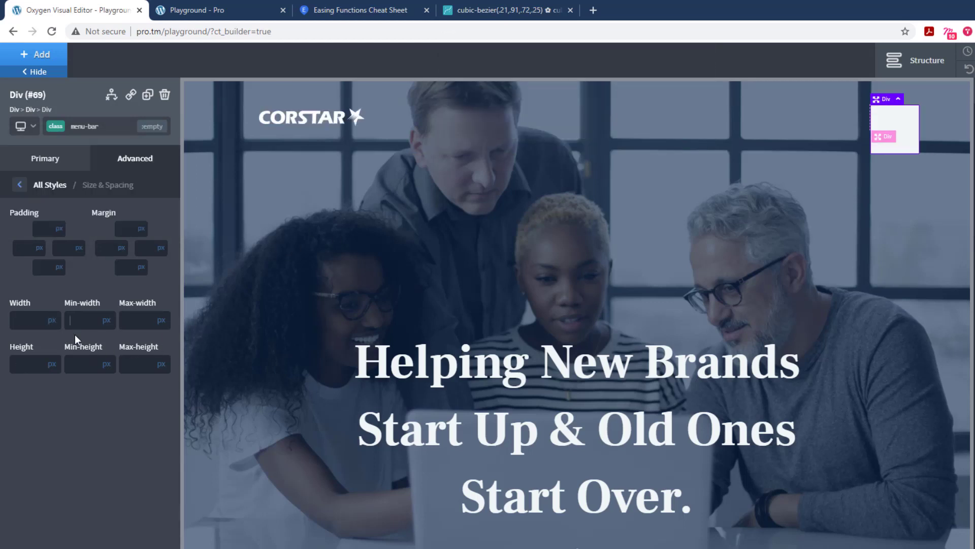
type("1")
left_click(79, 364)
type("1")
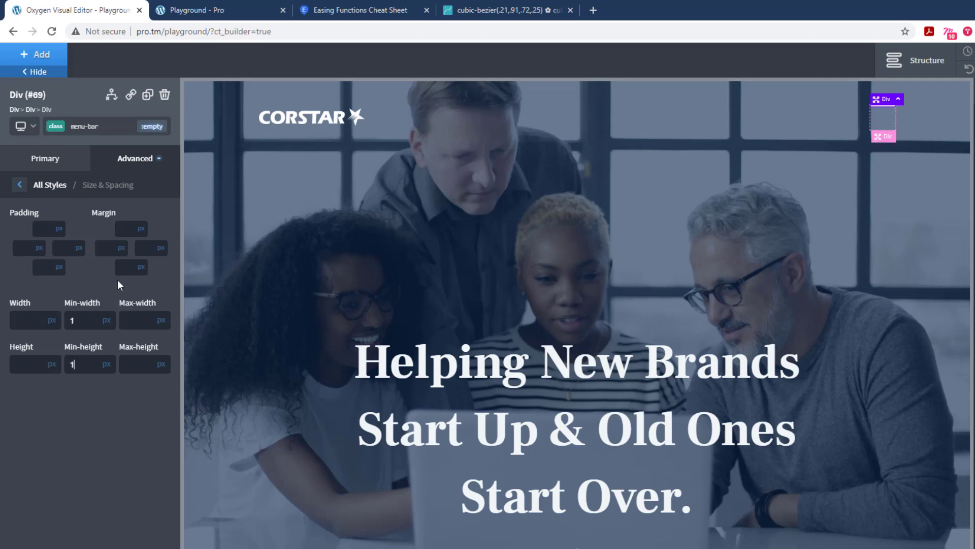
Step: Stack the menu-button div's child elements vertically and align them to the middle
left_click(891, 114)
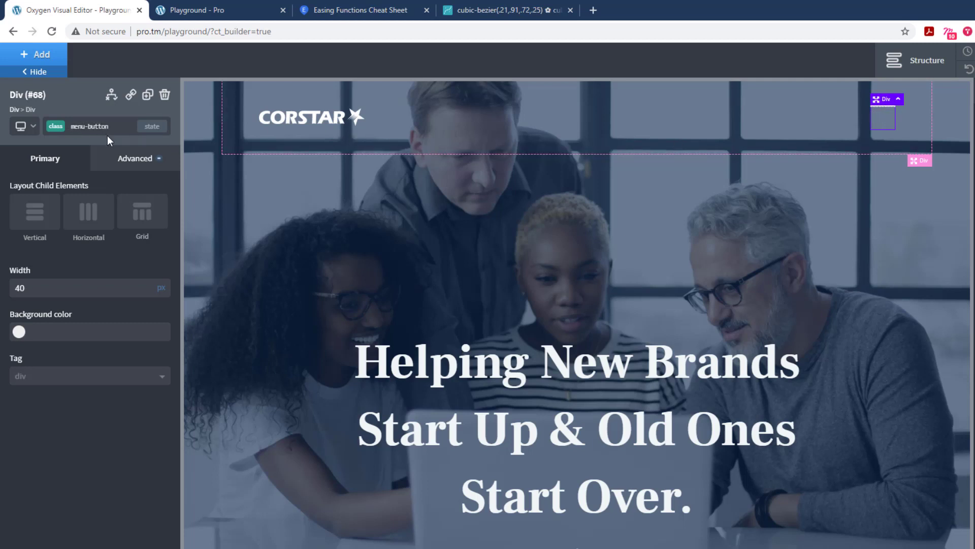
left_click(43, 216)
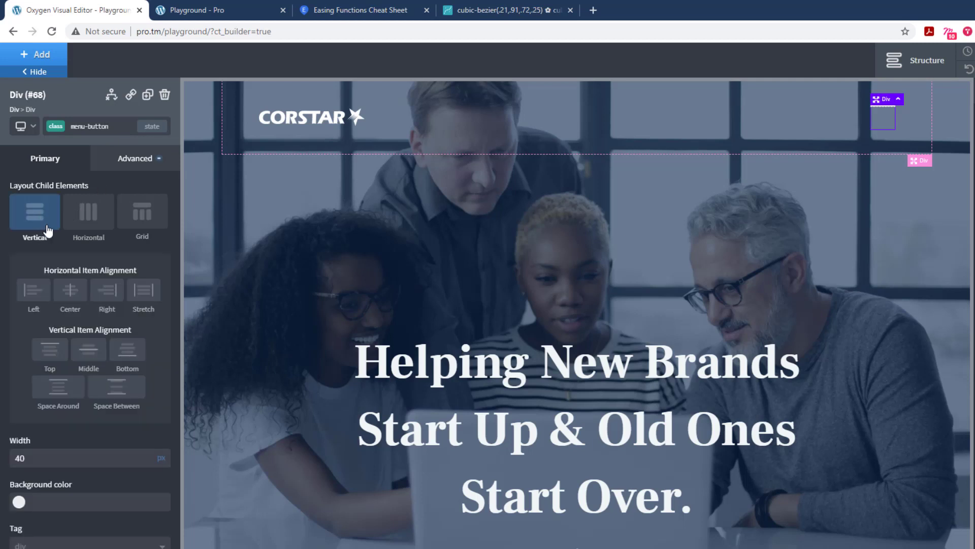
left_click(93, 357)
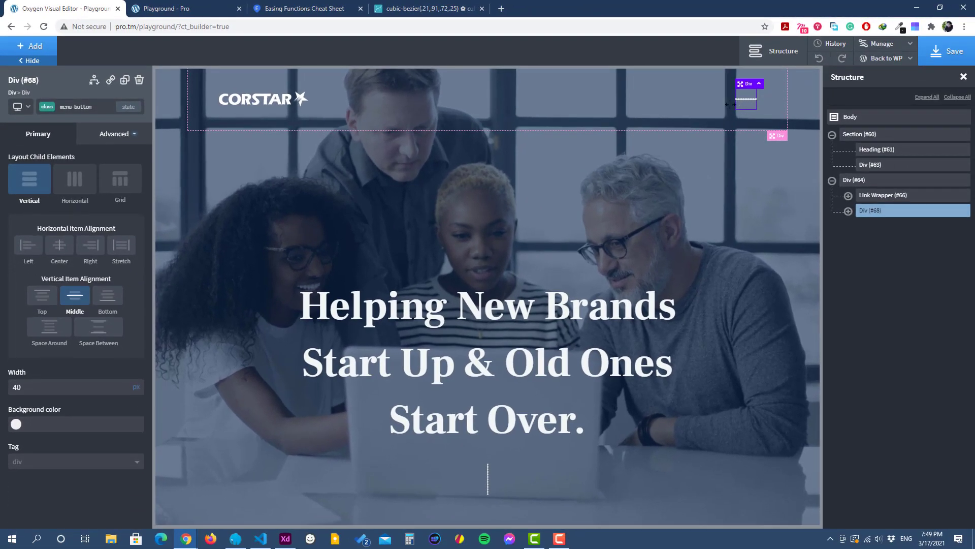
Step: Save the page and check the menu bar on the refreshed front-end Playground page
key("ctrl+s")
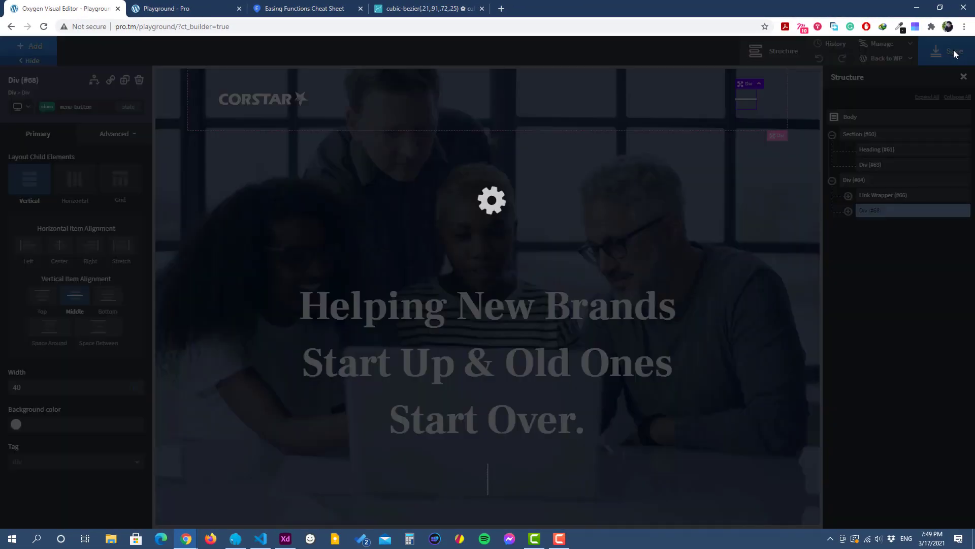
left_click(174, 10)
left_click(45, 29)
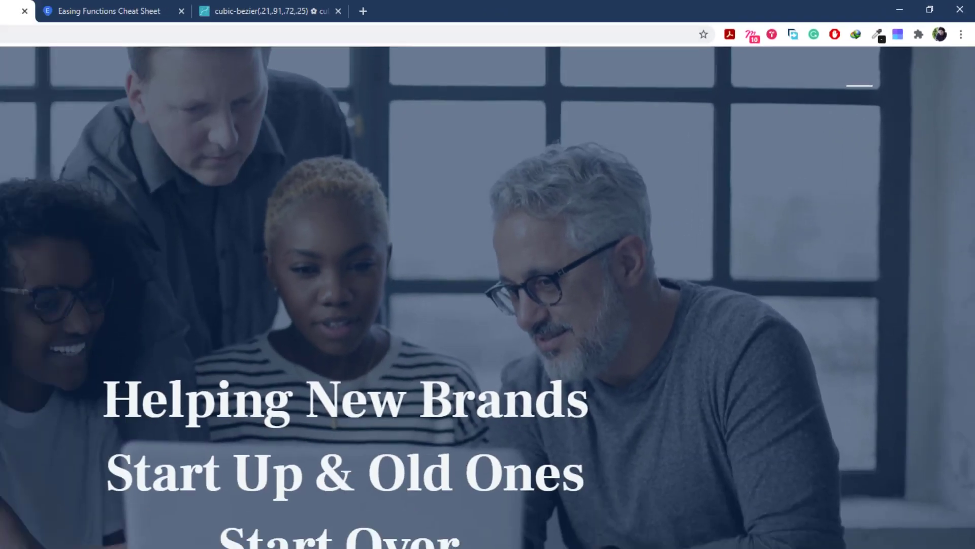
left_click(92, 10)
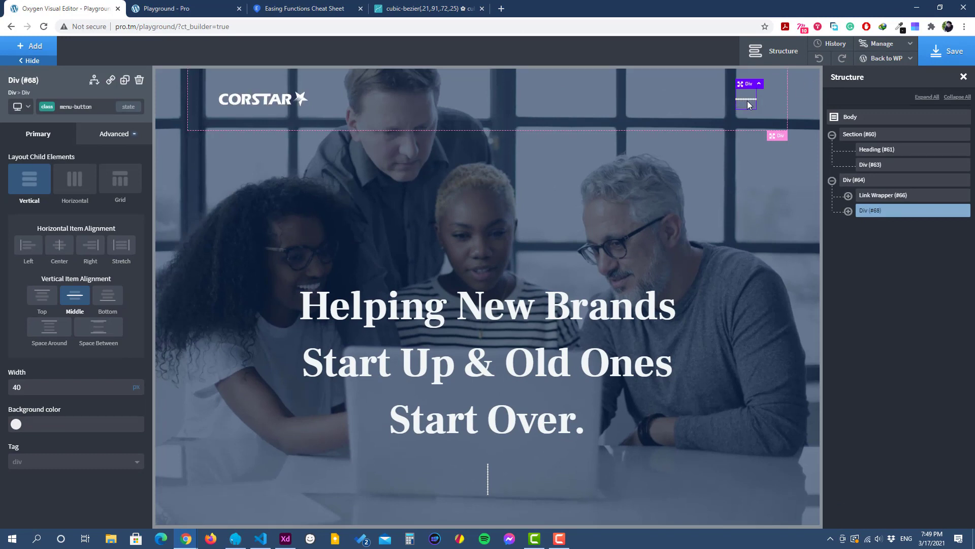
Step: Give the menu-bar class's :before state a width of 100% and a height of 2 px
left_click(849, 210)
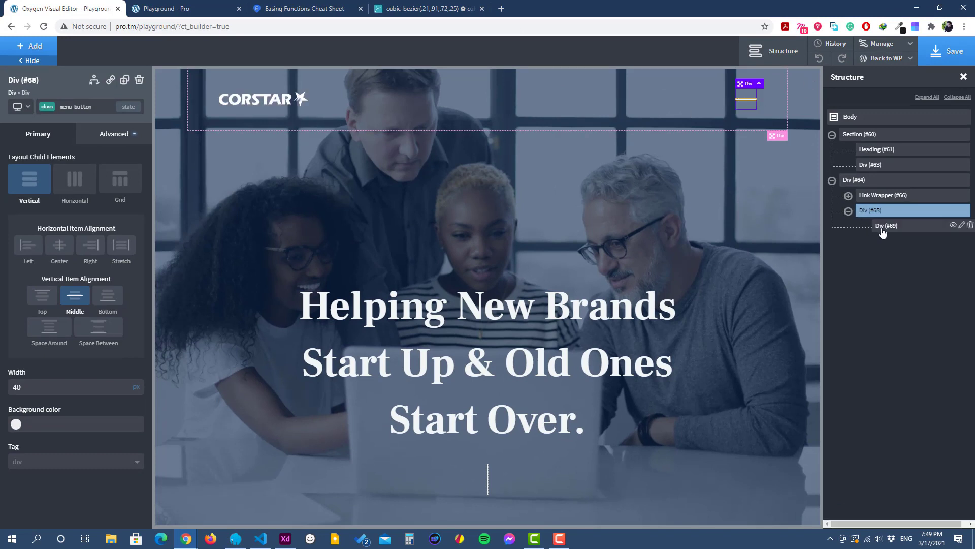
left_click(884, 226)
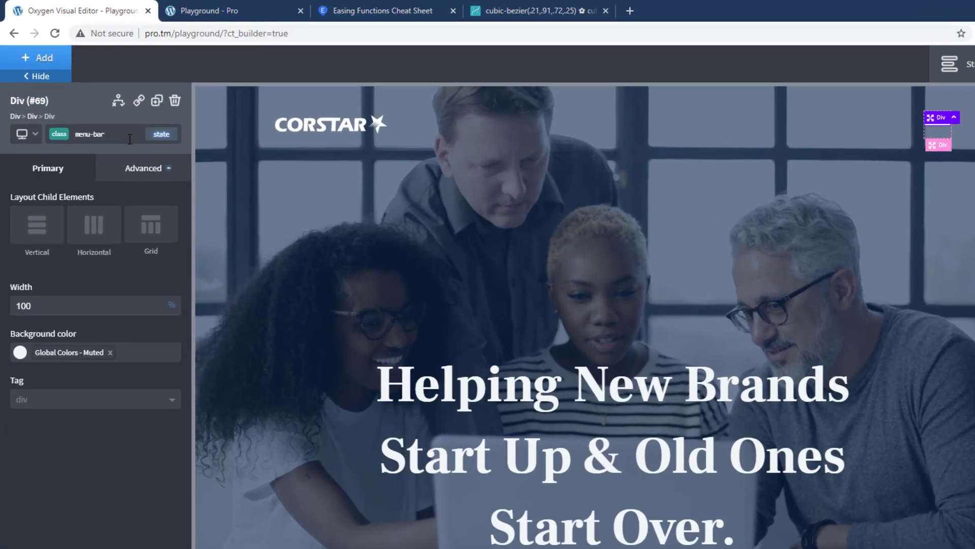
left_click(166, 136)
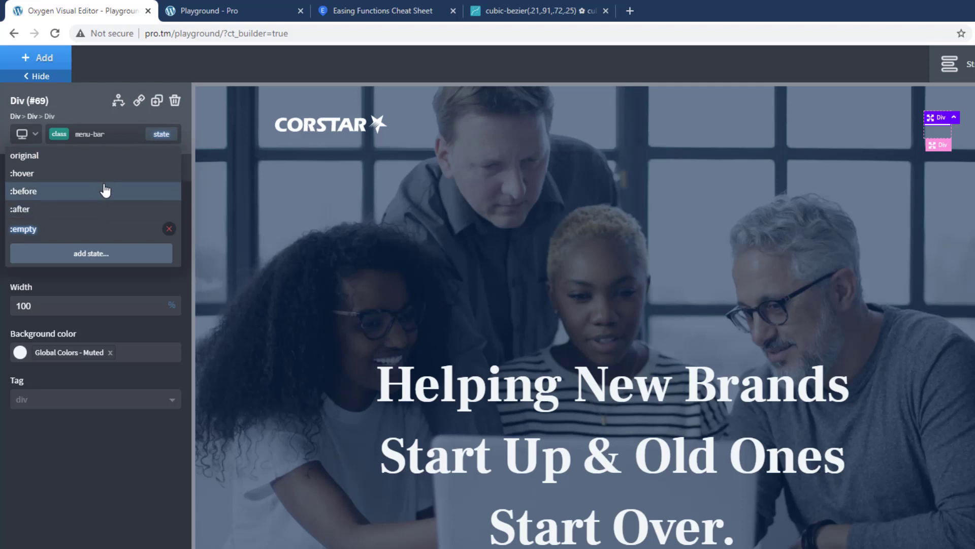
left_click(54, 201)
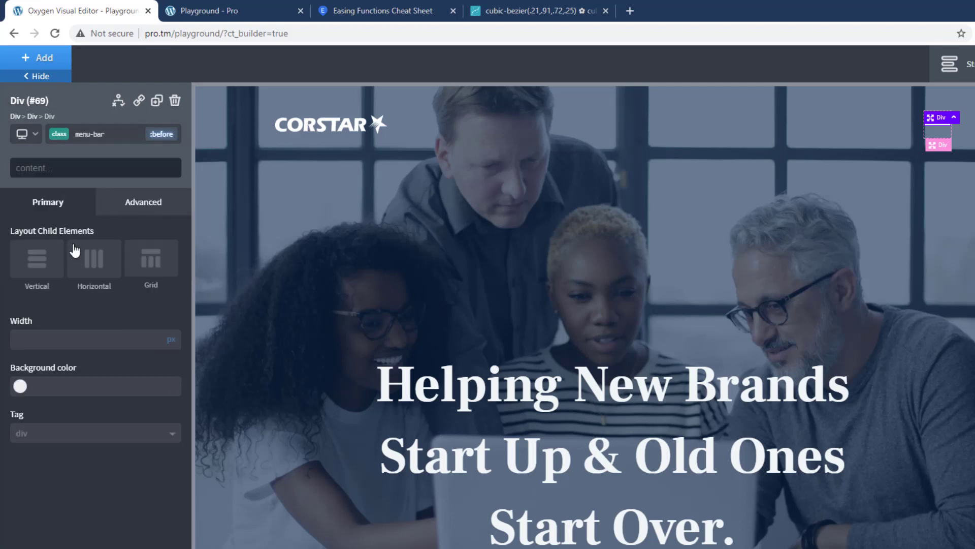
left_click(149, 209)
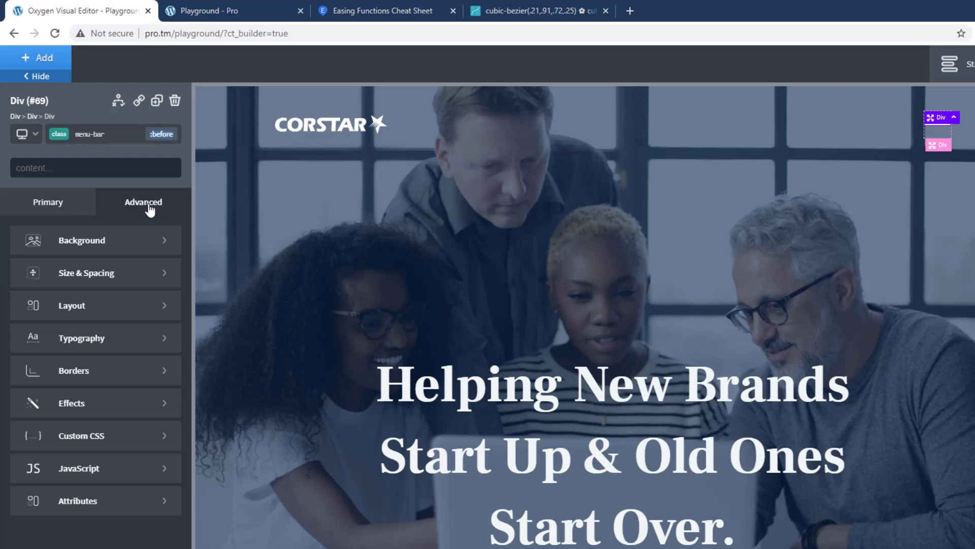
left_click(120, 281)
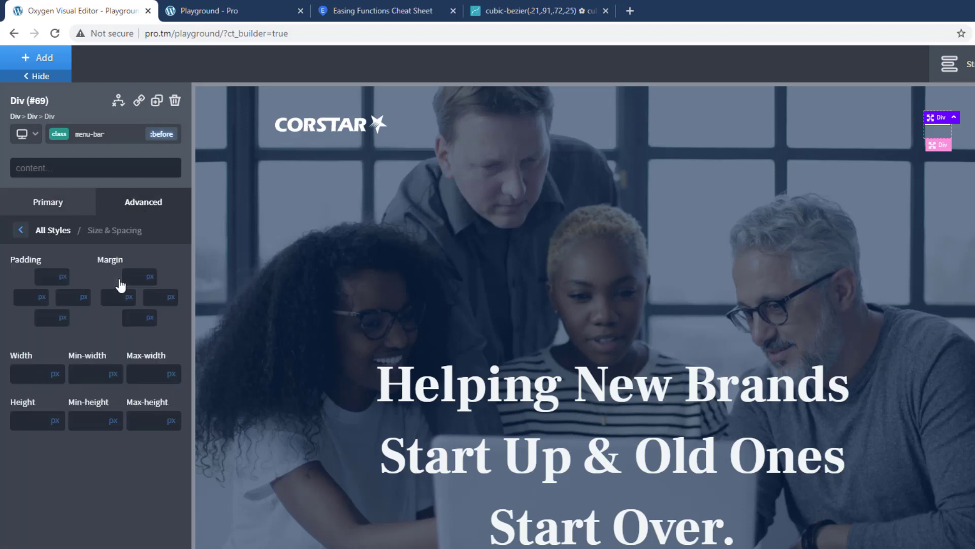
left_click(32, 375)
type("100")
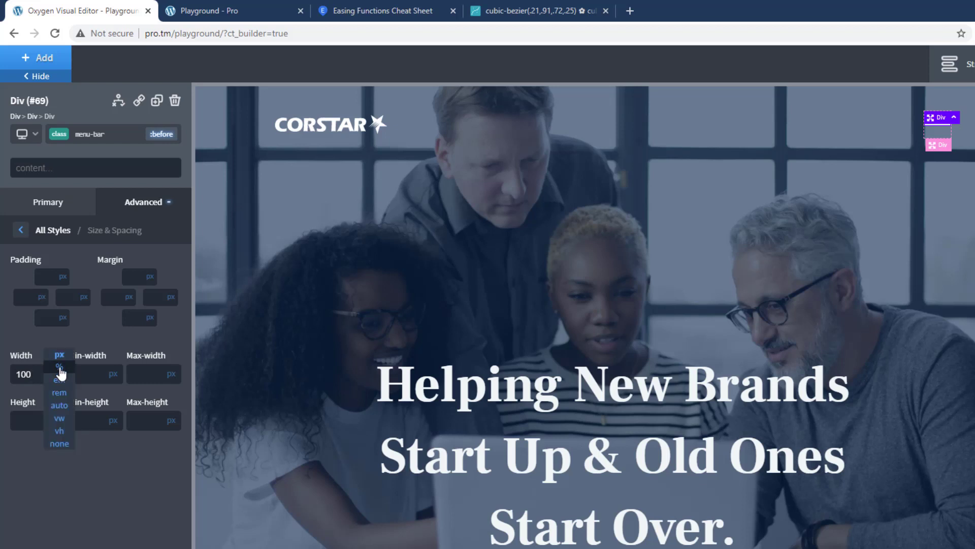
left_click(57, 374)
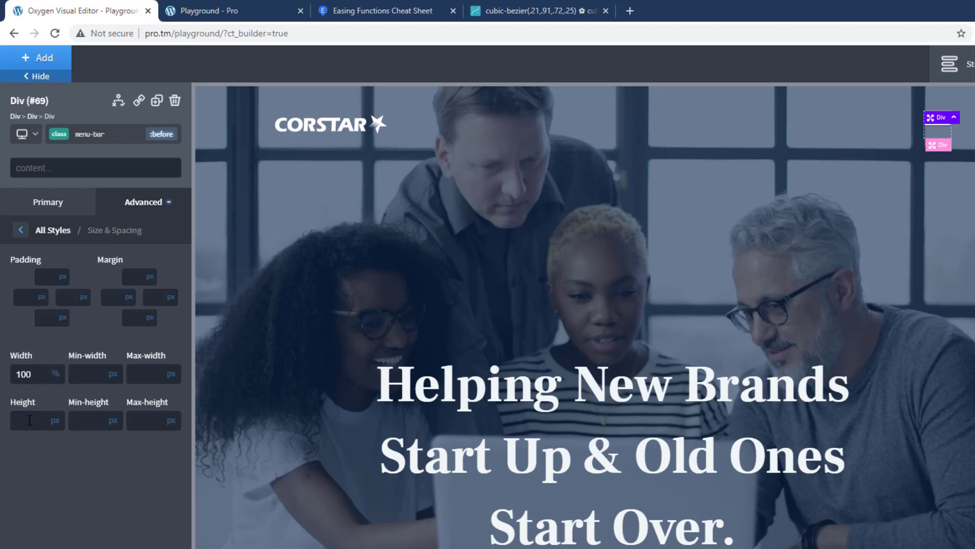
Step: Set the background color of menu-bar's :before state to the global color Muted
left_click(20, 231)
left_click(117, 240)
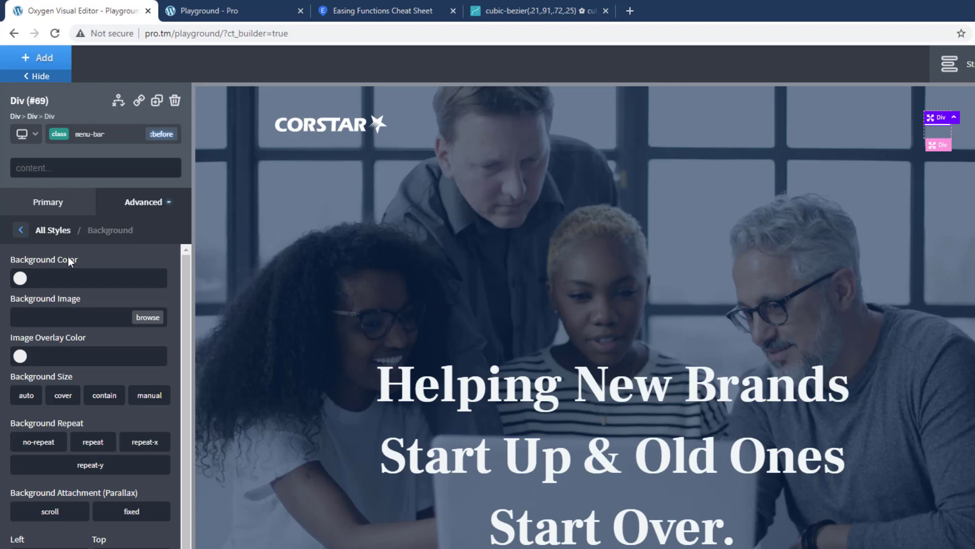
left_click(20, 278)
left_click(85, 438)
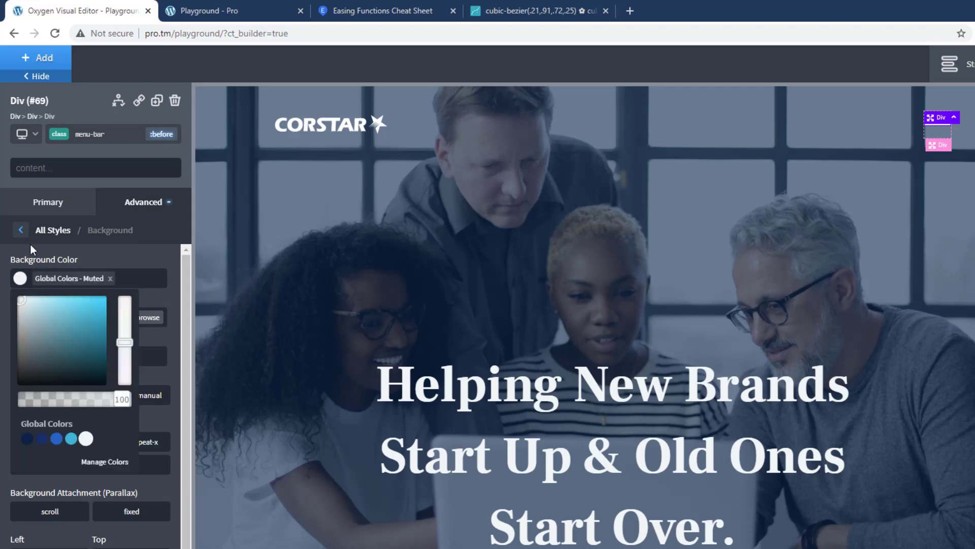
Step: Set the position of menu-bar's :before state to absolute
left_click(22, 232)
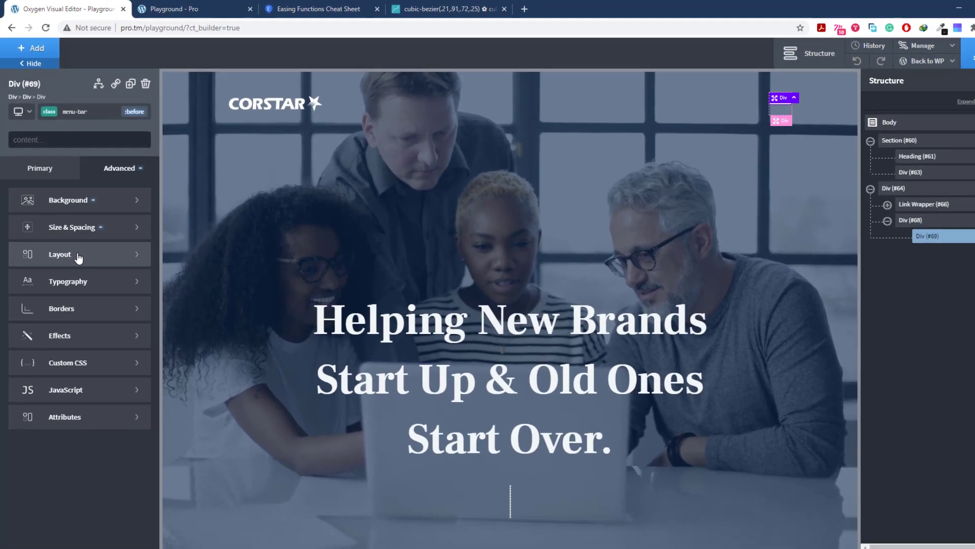
left_click(94, 307)
scroll(71, 377, "down", 2)
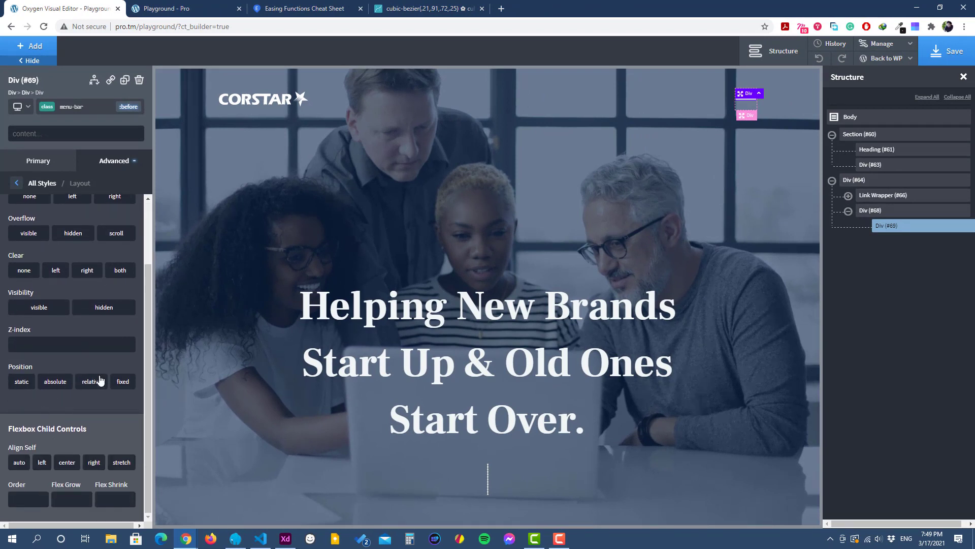
left_click(59, 382)
scroll(61, 380, "up", 2)
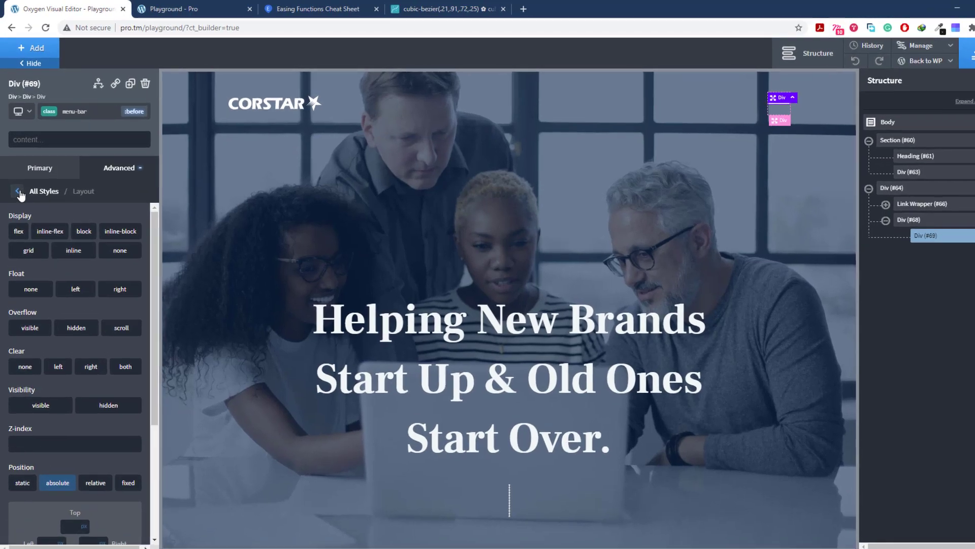
Step: Add a translate transform to menu-bar's :before state with Translate Y set to -10 px
left_click(19, 184)
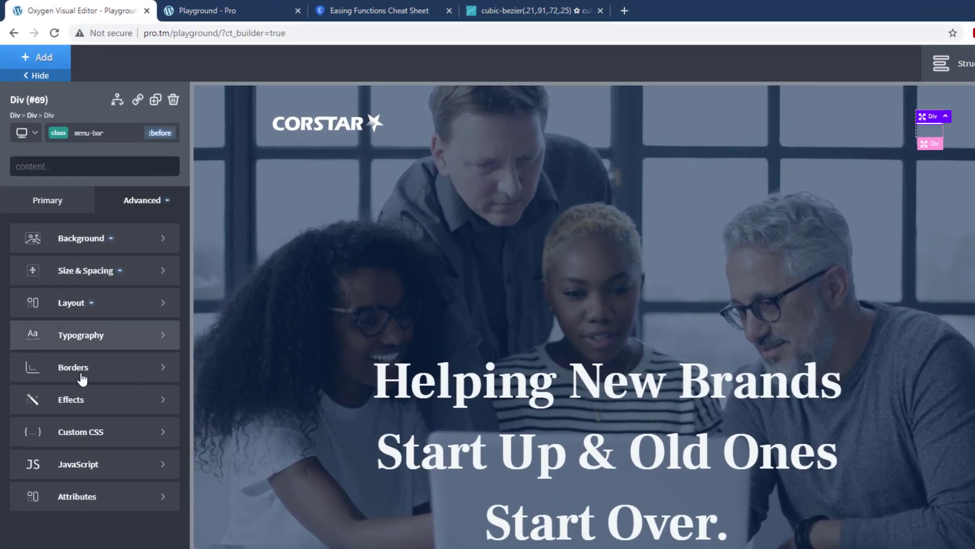
left_click(93, 405)
left_click(79, 462)
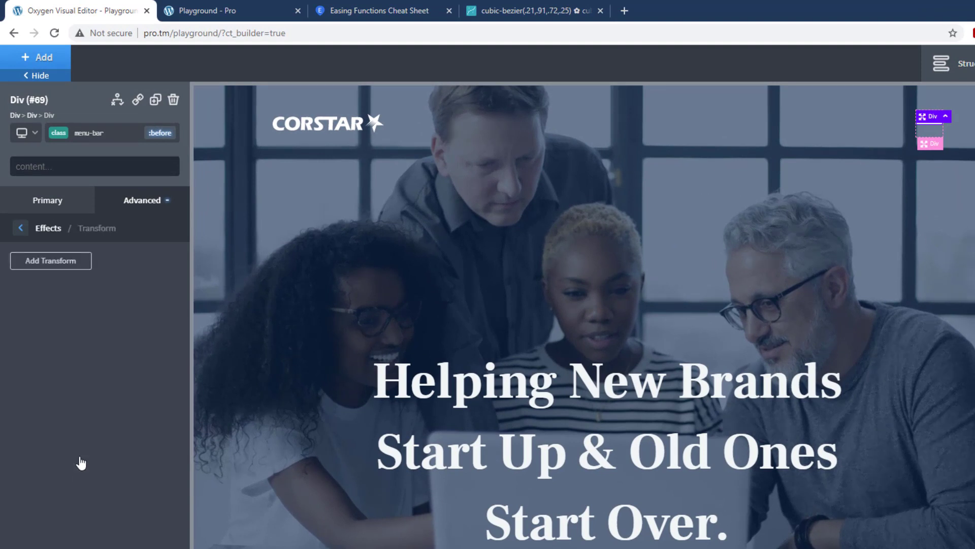
left_click(39, 265)
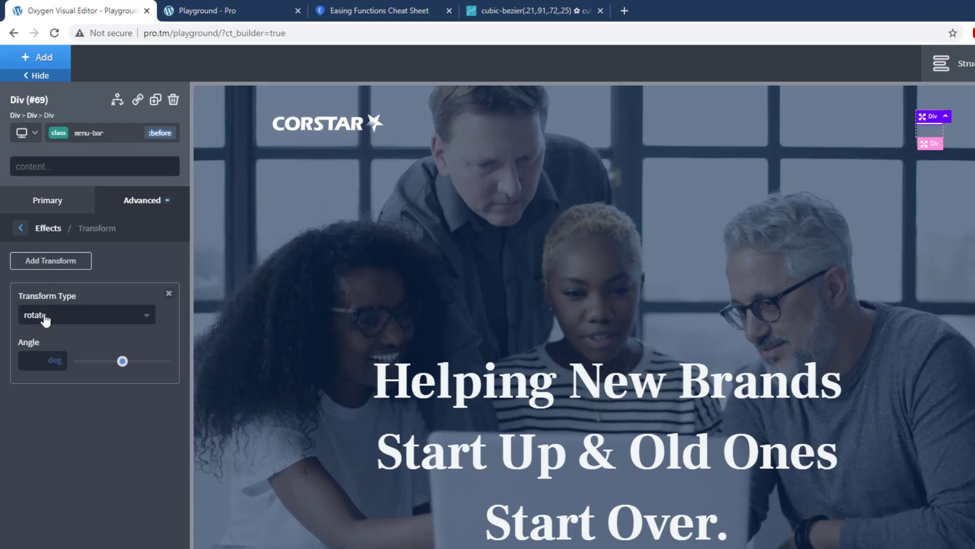
left_click(41, 315)
left_click(48, 354)
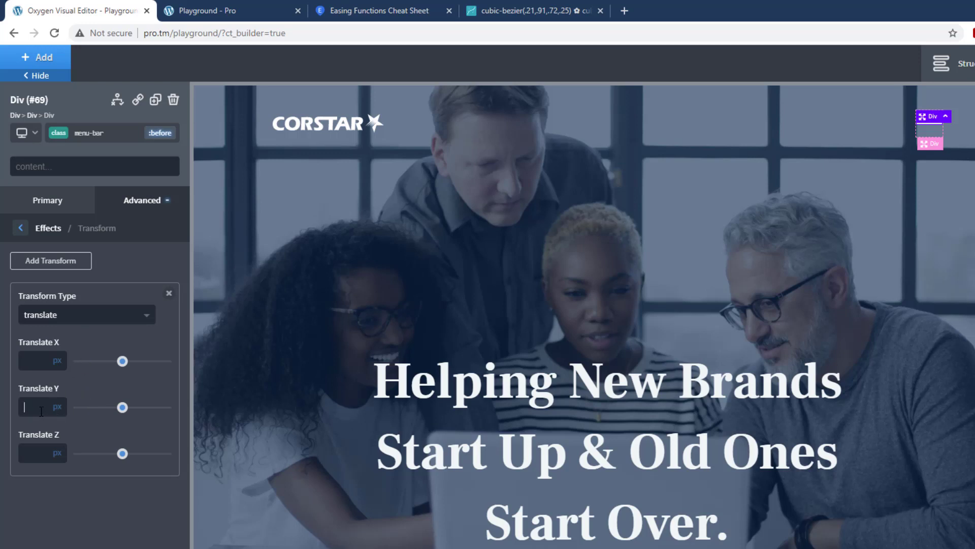
type("-10")
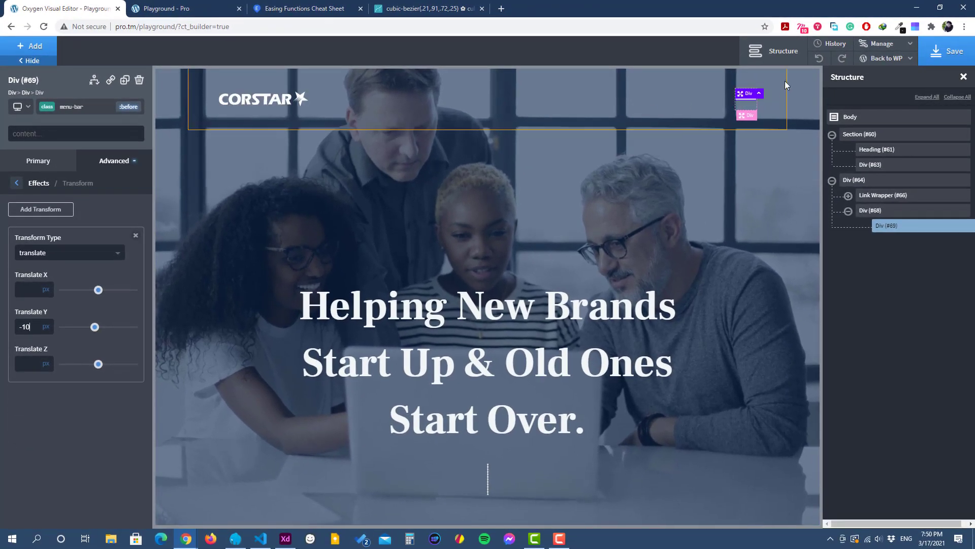
Step: Save the page and check the added :before bar on the front-end Playground page
left_click(948, 51)
left_click(163, 9)
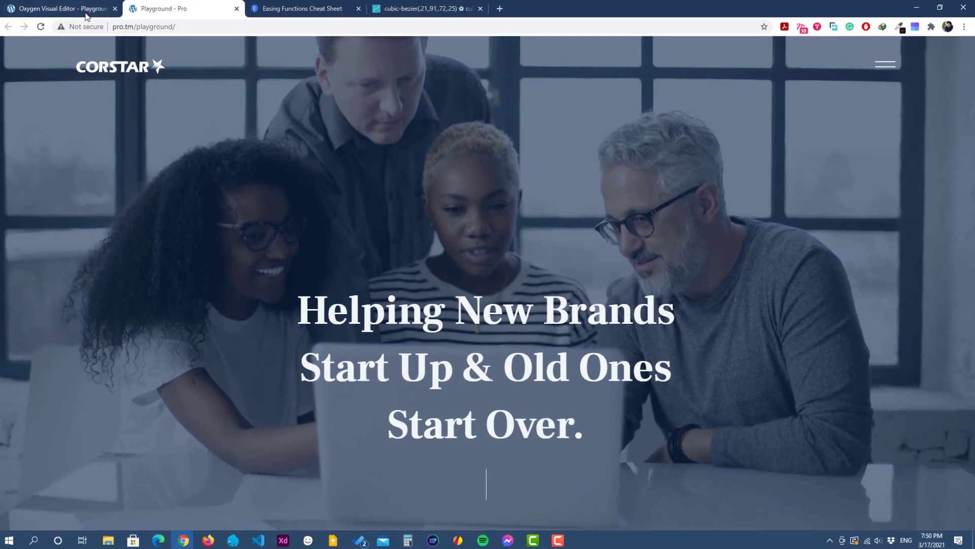
left_click(87, 14)
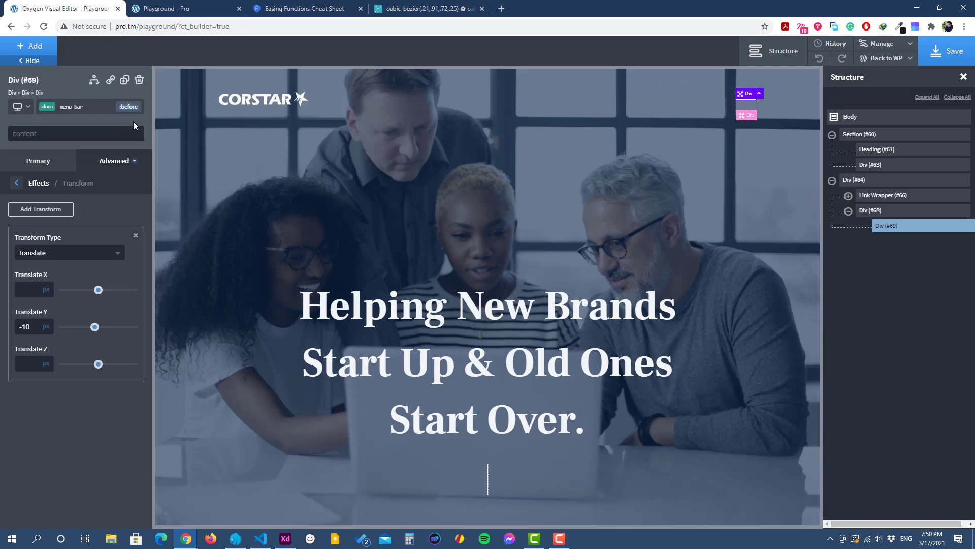
Step: Set the size of menu-bar's :after state, with the width in percent
left_click(129, 107)
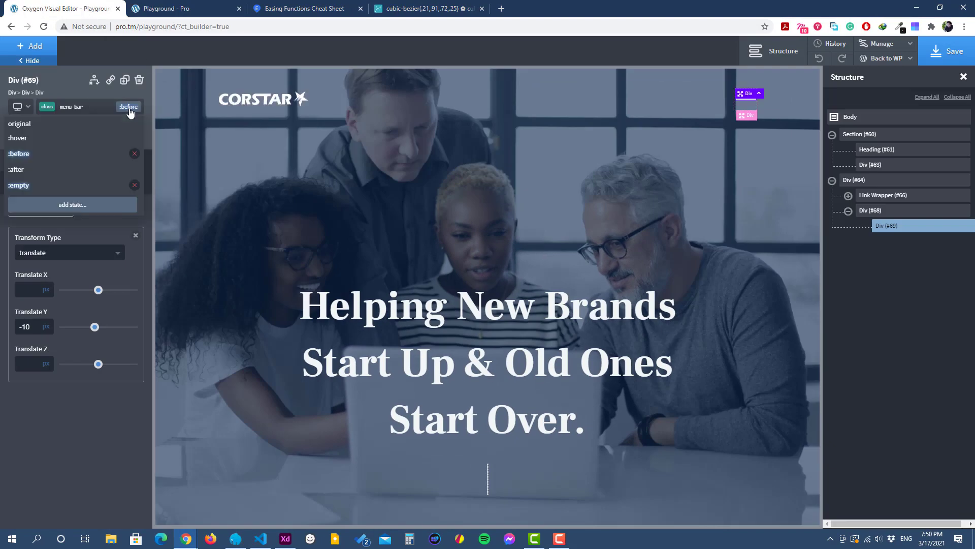
left_click(60, 171)
left_click(19, 183)
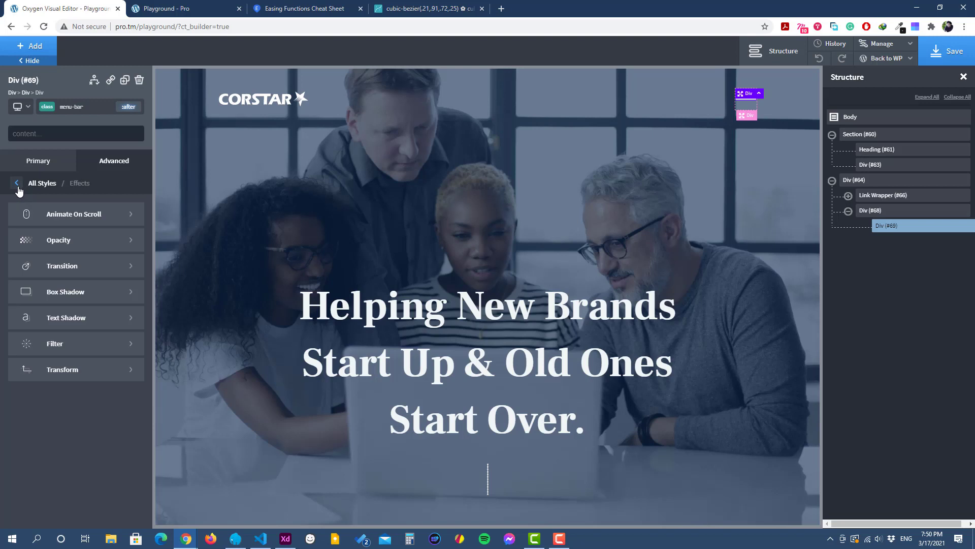
left_click(19, 183)
left_click(85, 219)
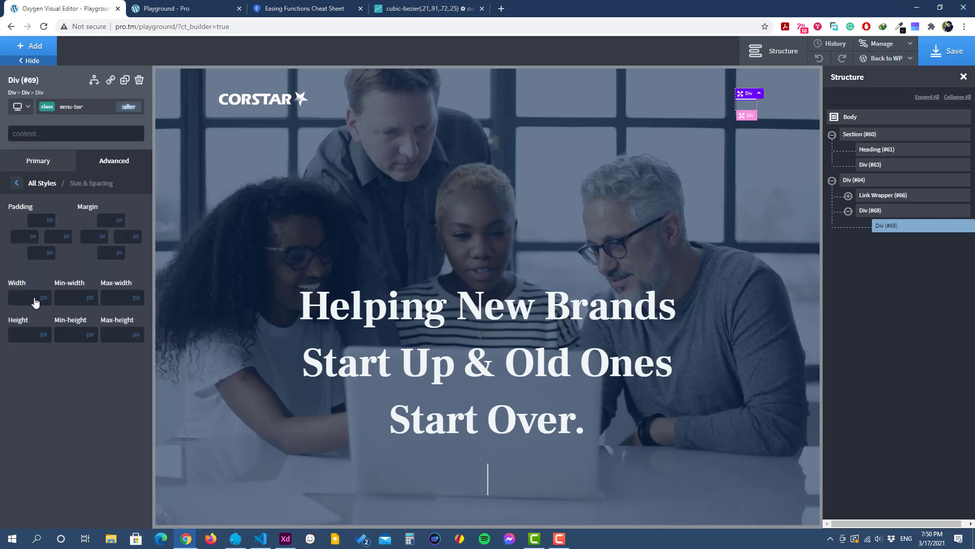
left_click(45, 290)
Step: Set the background color of menu-bar's :after state to the global color Muted
left_click(16, 183)
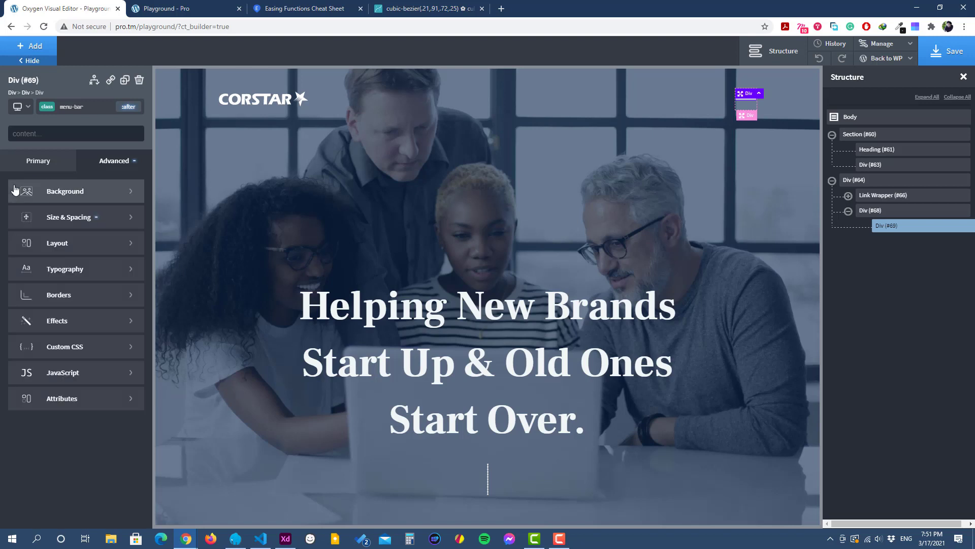
left_click(83, 191)
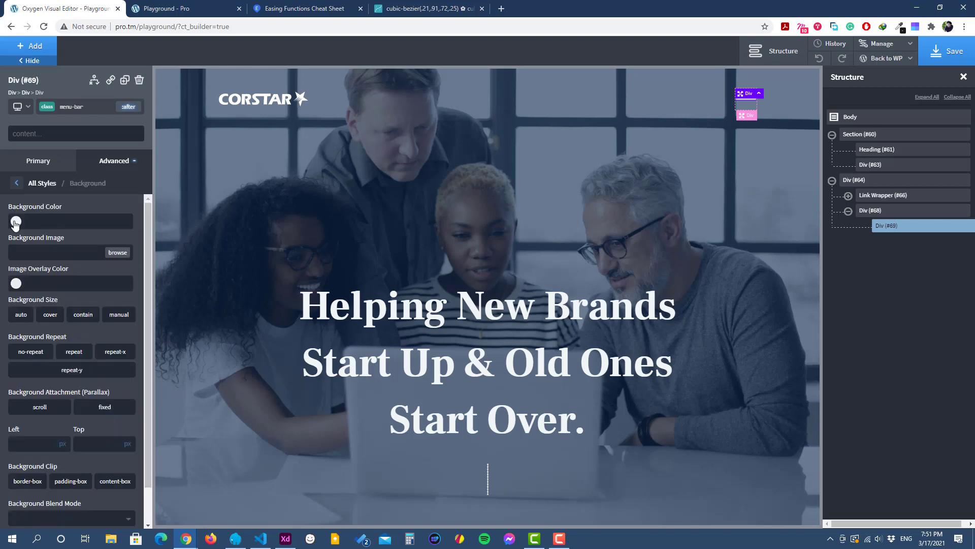
left_click(16, 221)
left_click(68, 349)
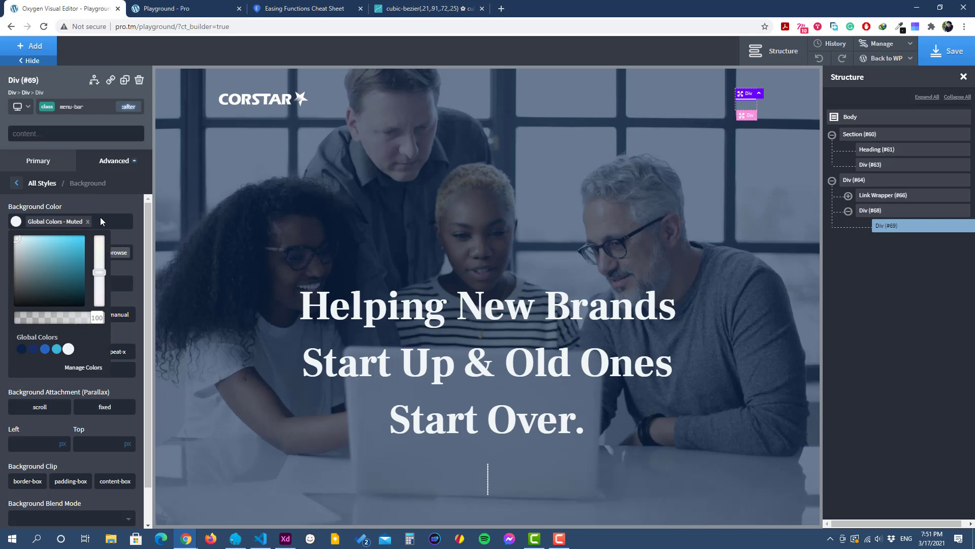
Step: Set the position of menu-bar's :after state to absolute
left_click(16, 183)
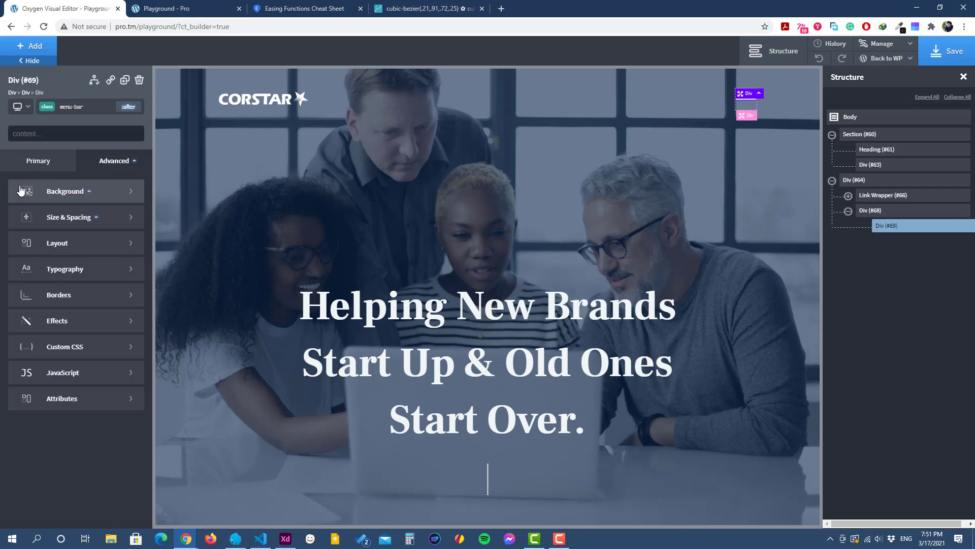
left_click(74, 249)
scroll(66, 397, "down", 3)
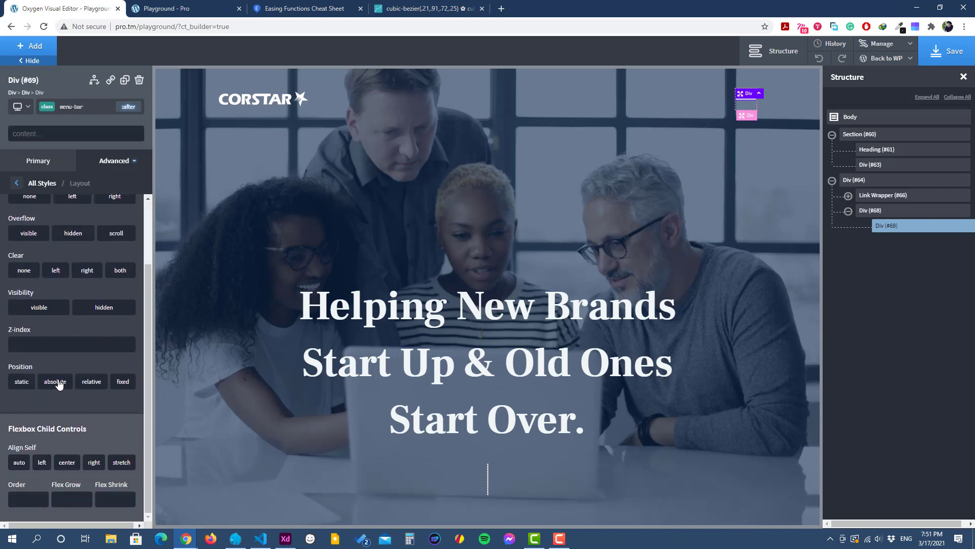
left_click(55, 382)
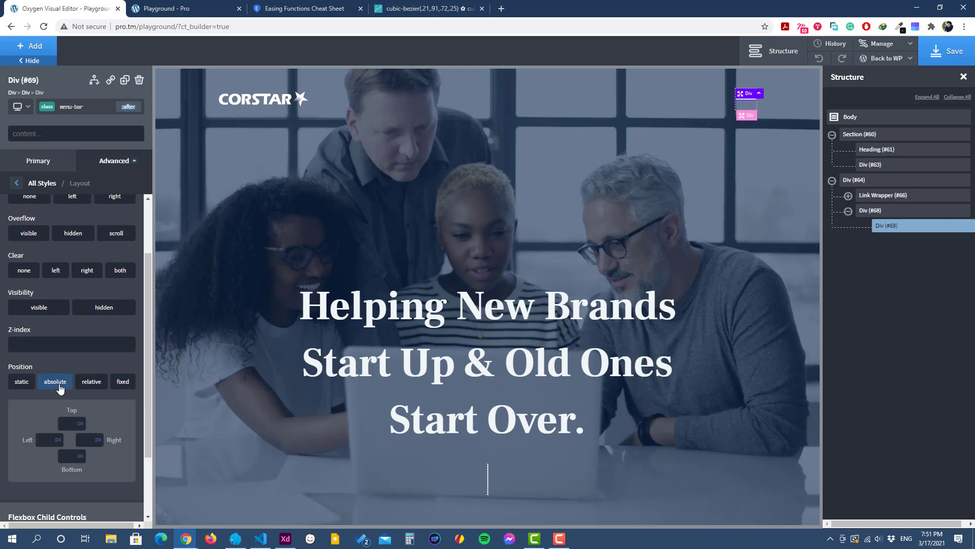
Step: Add a translate transform with Translate Y set to 10 px to menu-bar's :after state
left_click(16, 182)
left_click(78, 326)
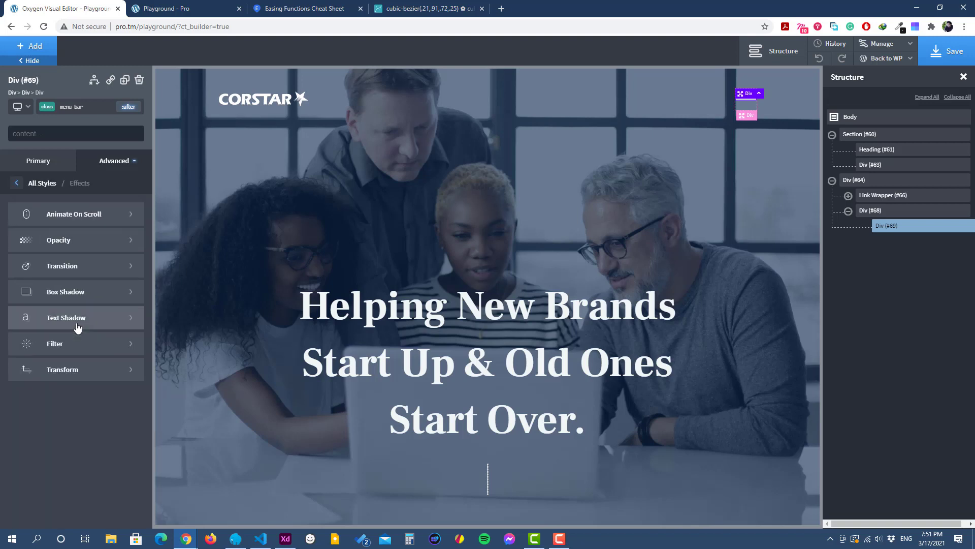
left_click(71, 376)
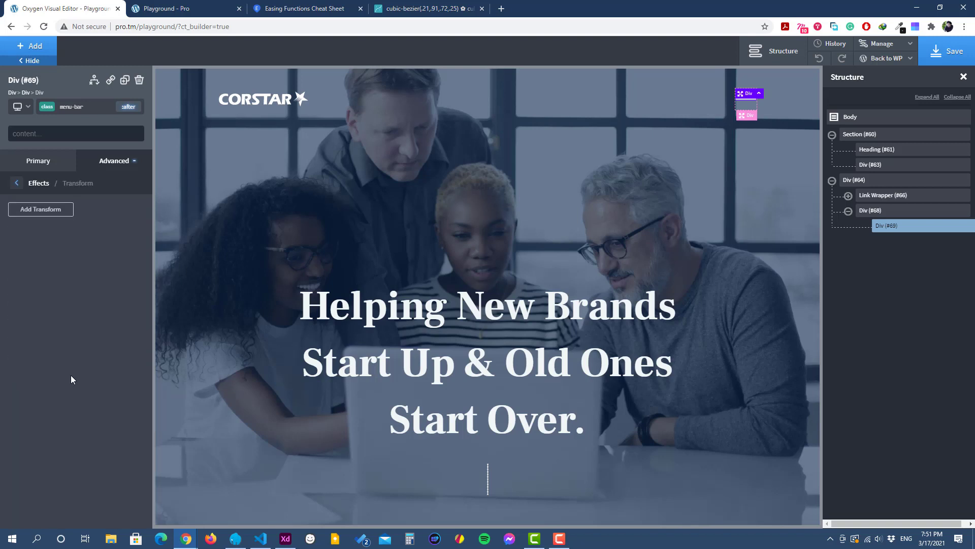
left_click(41, 215)
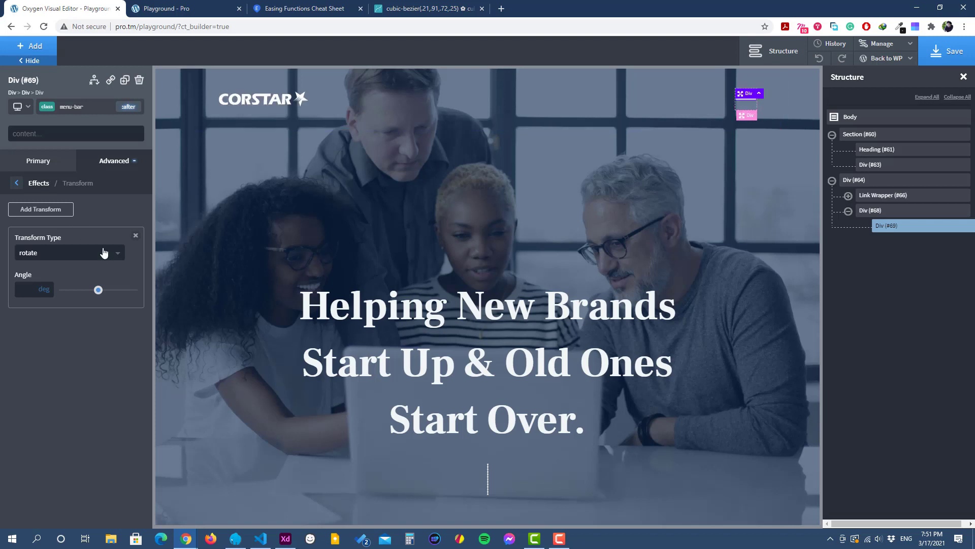
left_click(55, 257)
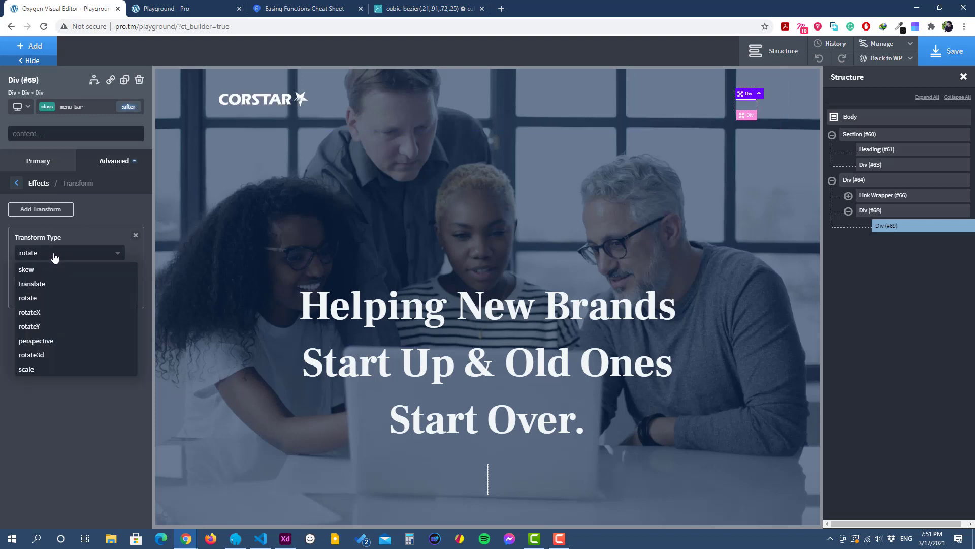
left_click(48, 284)
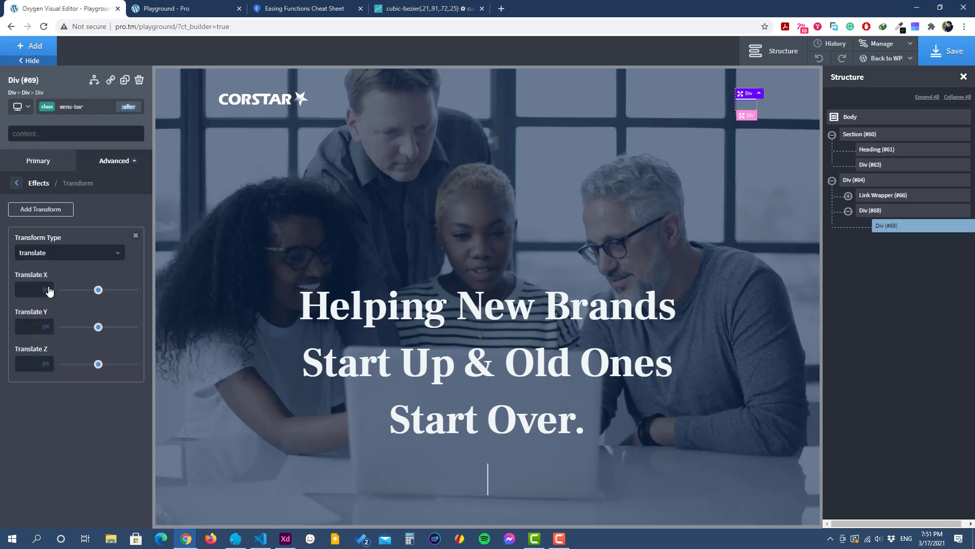
left_click(35, 326)
type("10")
Step: Save the page and check the added :after bar on the reloaded front-end Playground page
left_click(949, 52)
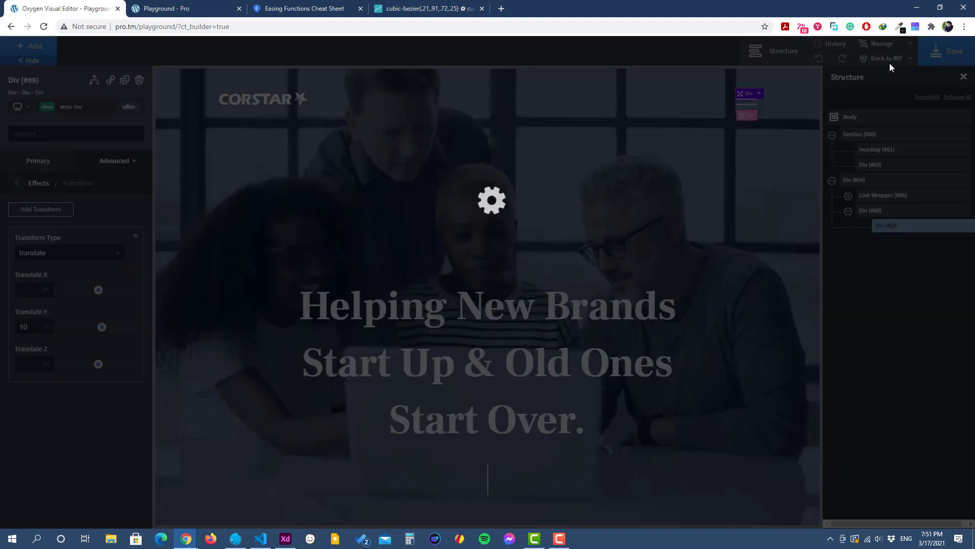
left_click(161, 10)
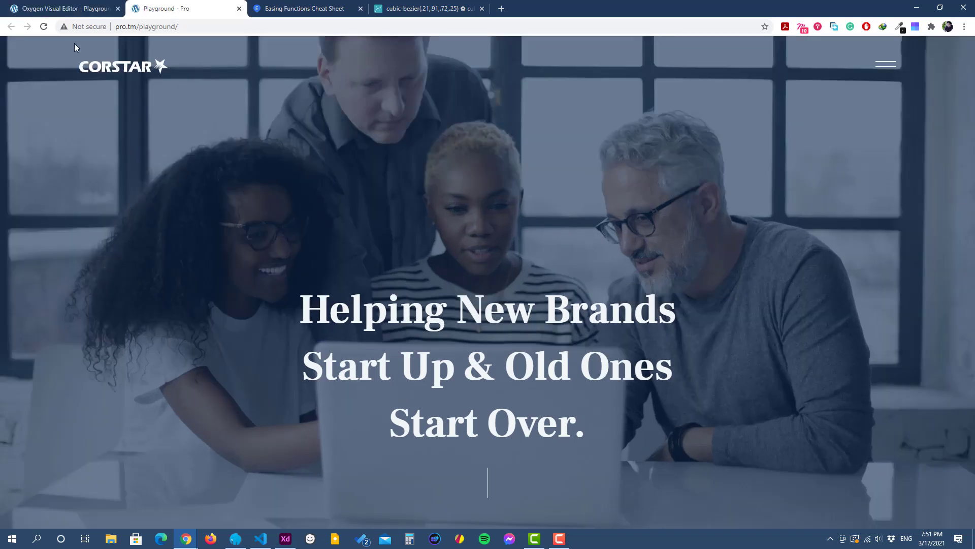
left_click(46, 29)
left_click(87, 4)
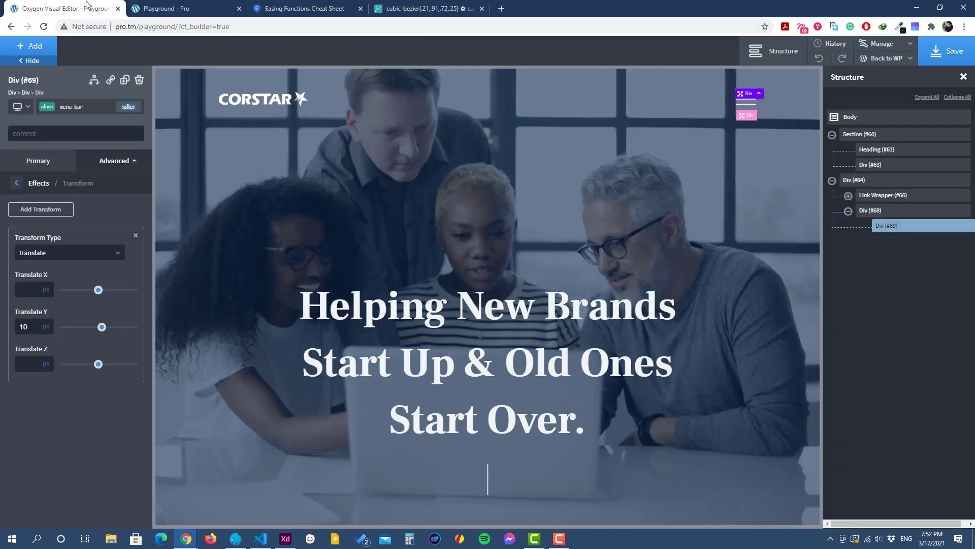
Step: Add the custom CSS "cursor: pointer;" to the menu-button div
left_click(864, 210)
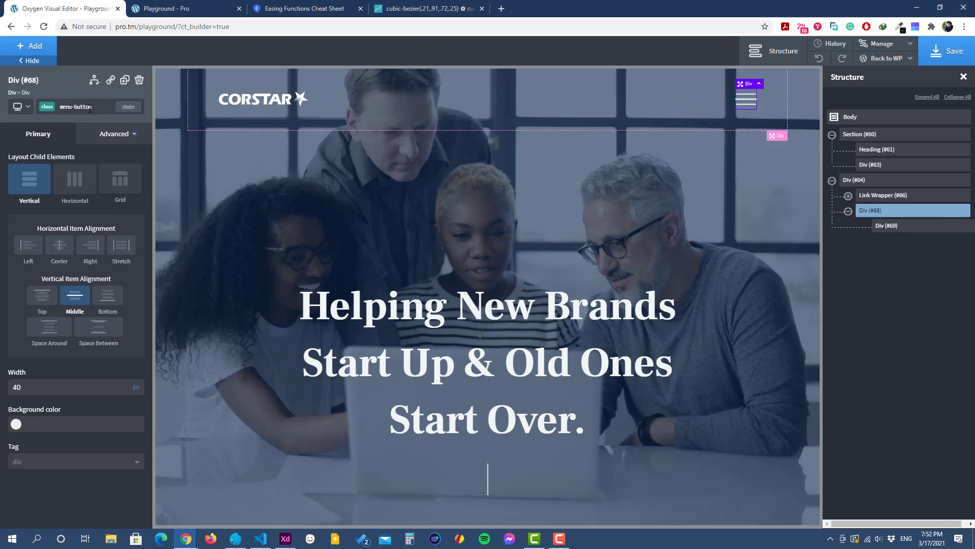
left_click(109, 135)
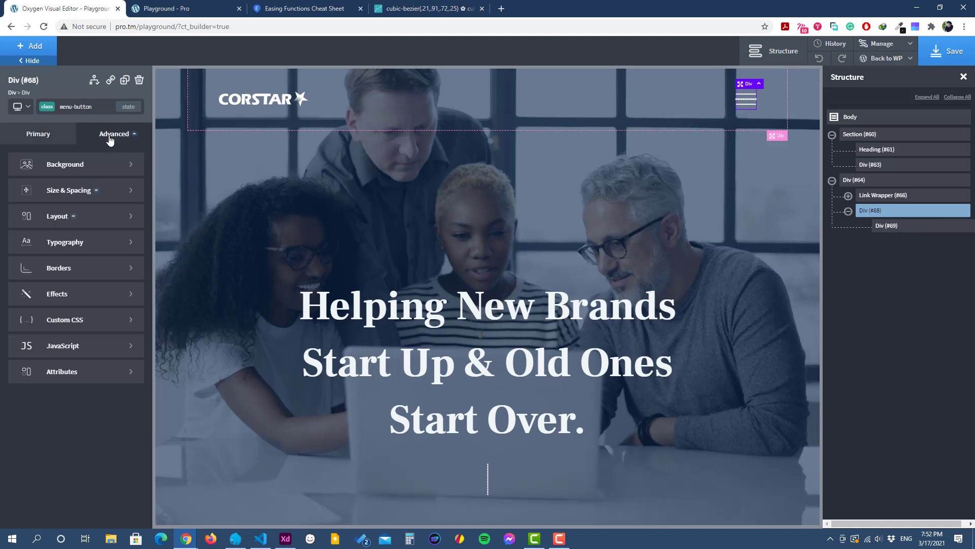
left_click(59, 320)
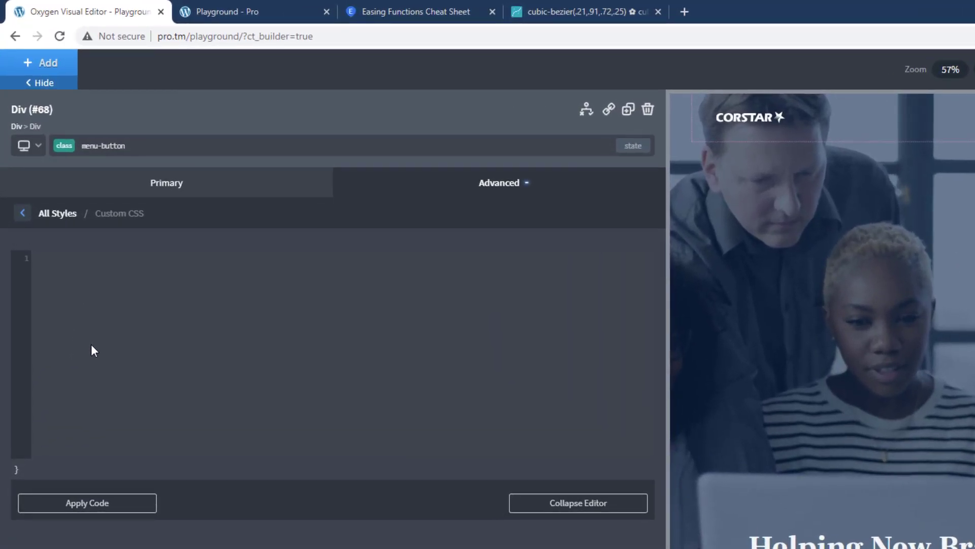
type("cu")
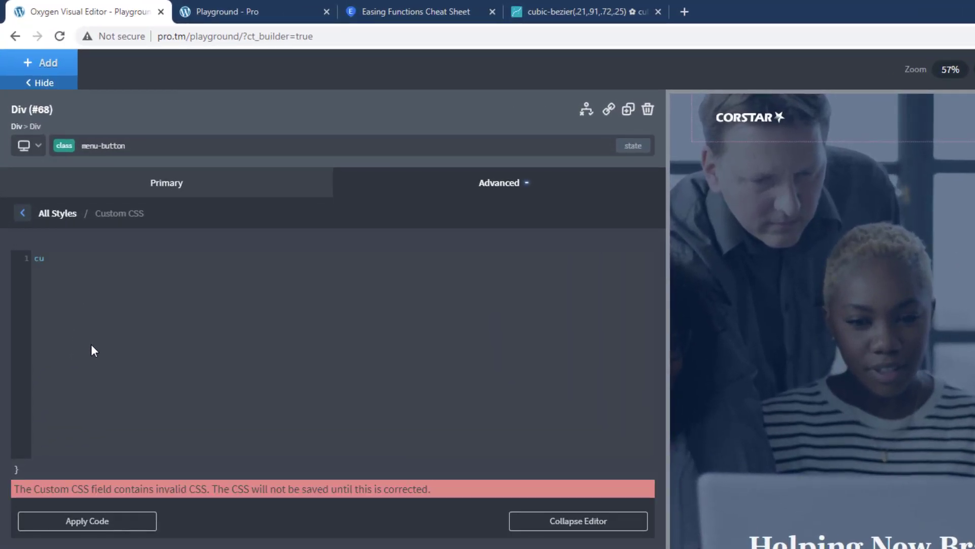
type("rsor: p")
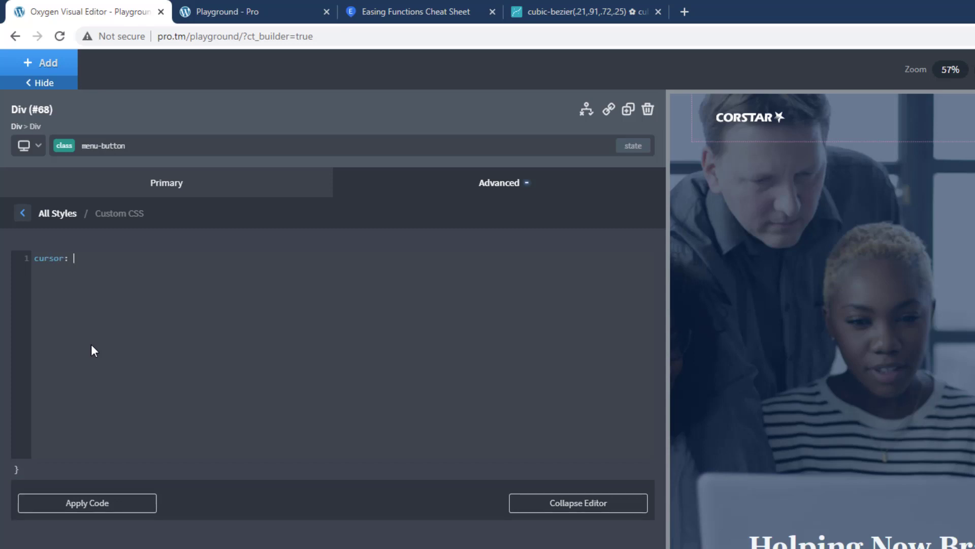
type("ointer;")
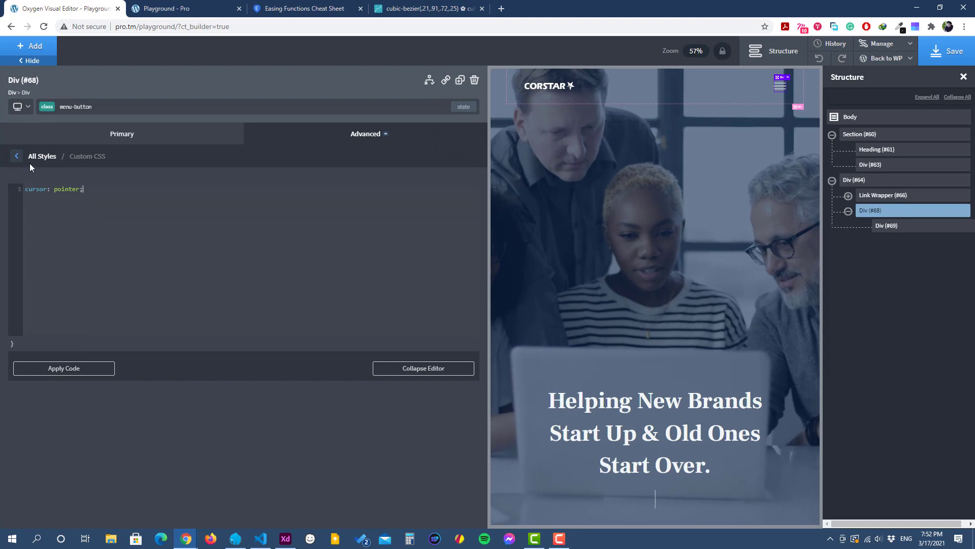
left_click(18, 157)
Step: Save the page and check the menu button's pointer cursor on the reloaded front-end Playground page
left_click(947, 51)
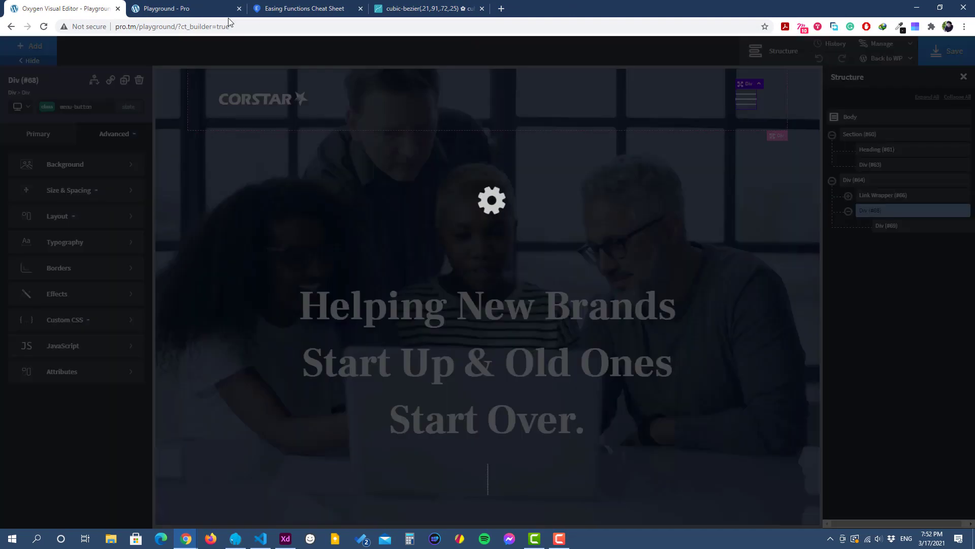
left_click(194, 18)
left_click(43, 26)
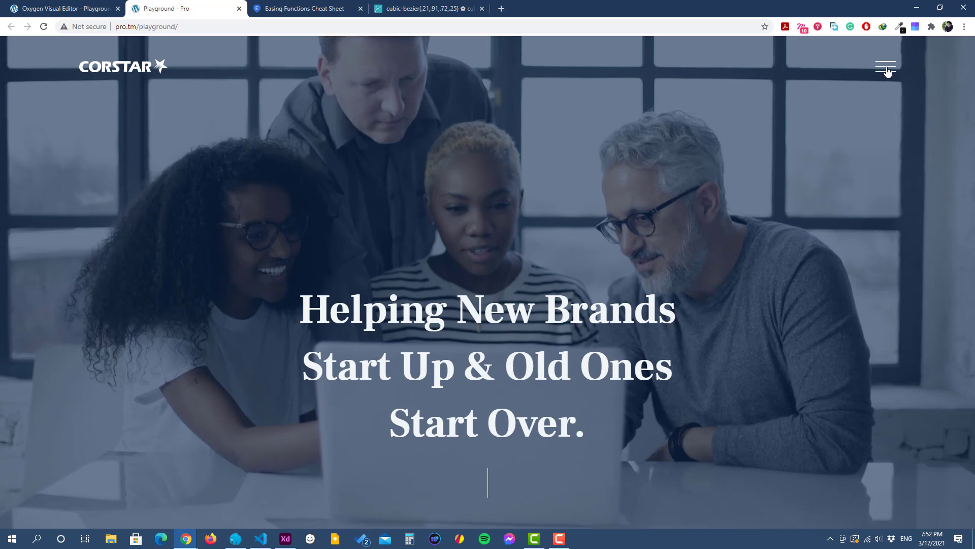
left_click(101, 8)
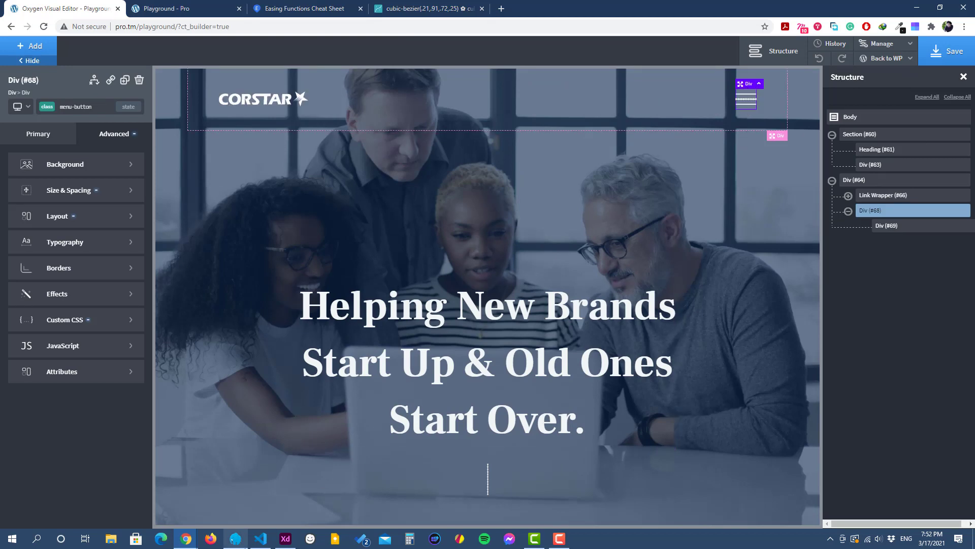
Step: Switch to Adobe XD, preview the design to examine the hamburger icon's hover effect, and return to Oxygen
left_click(286, 538)
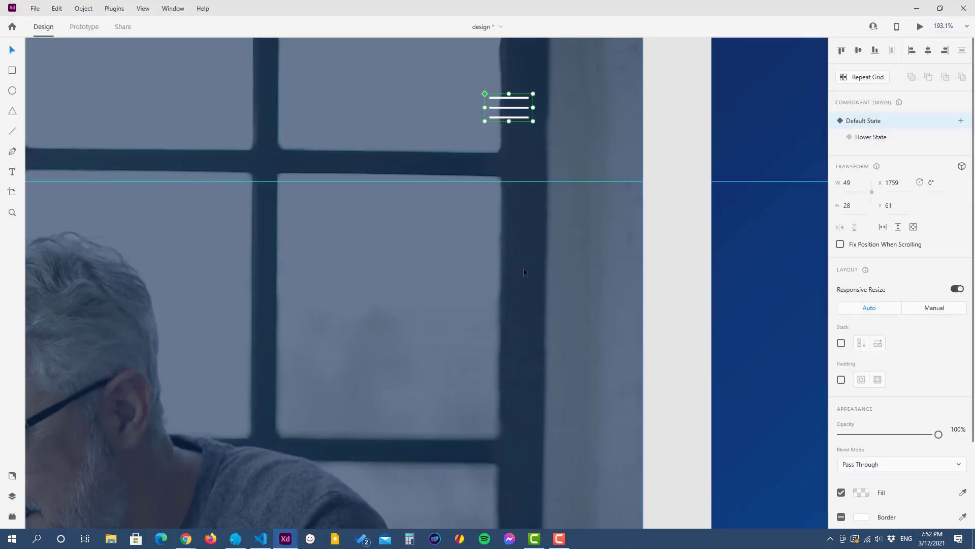
left_click(523, 267)
left_click(920, 26)
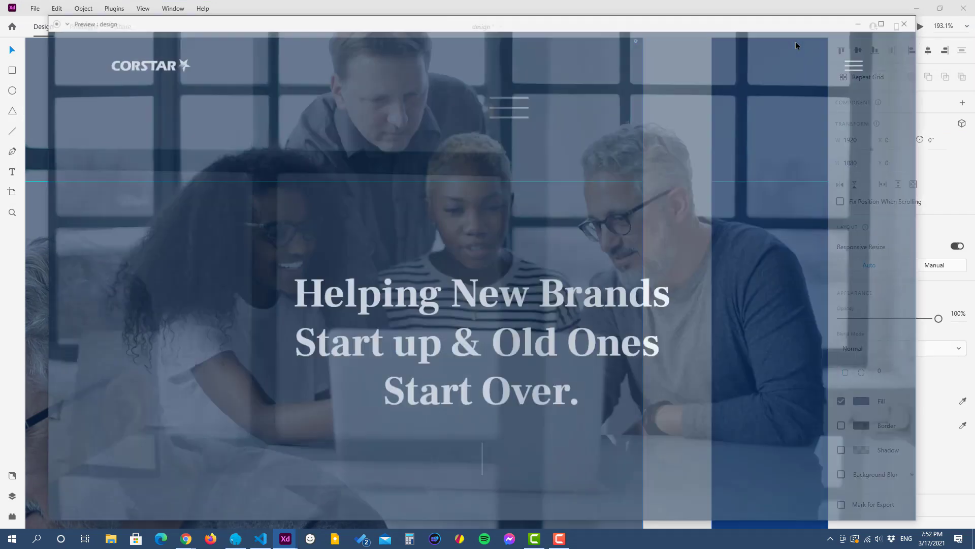
left_click_drag(749, 26, 532, 65)
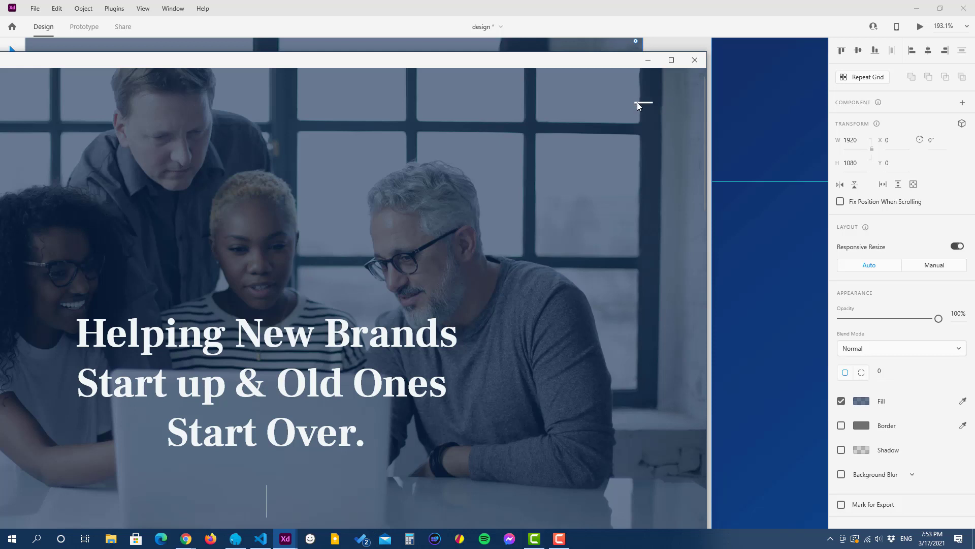
left_click(648, 60)
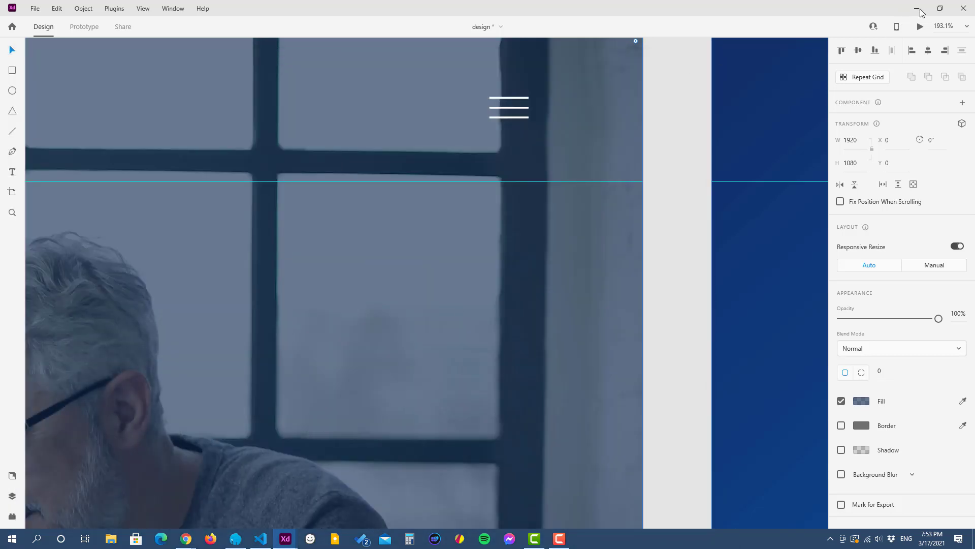
left_click(920, 13)
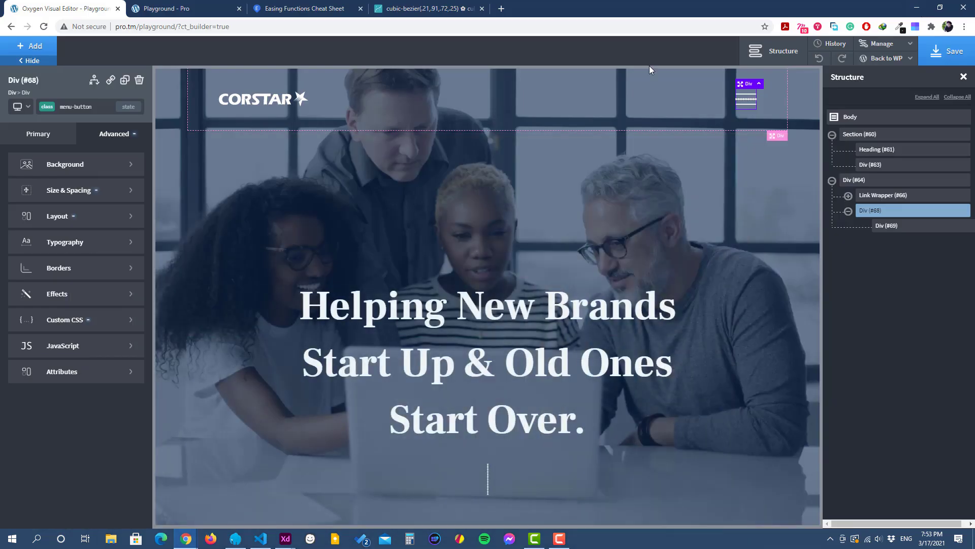
Step: Add a custom state "hover .menu-bar:before" to the menu-button class and show its advanced style options
left_click(879, 227)
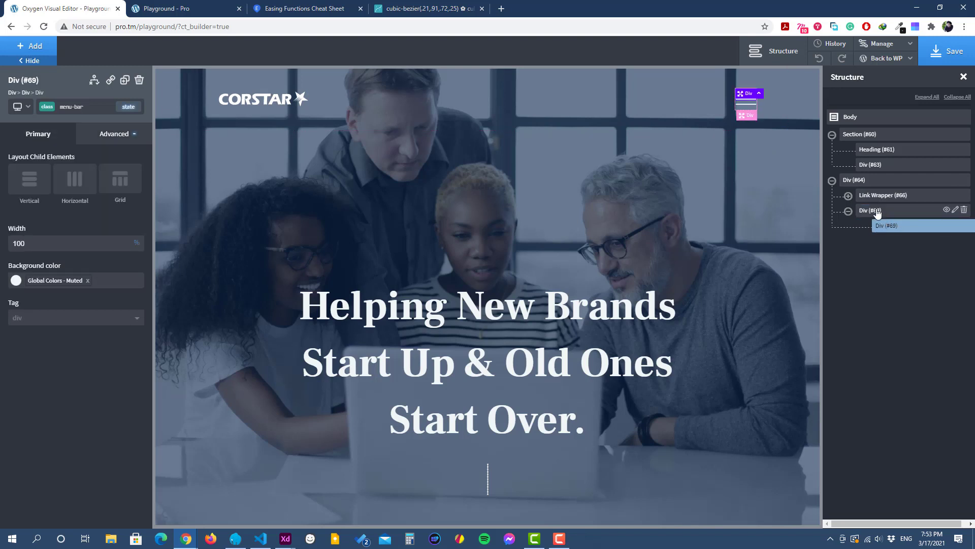
left_click(878, 211)
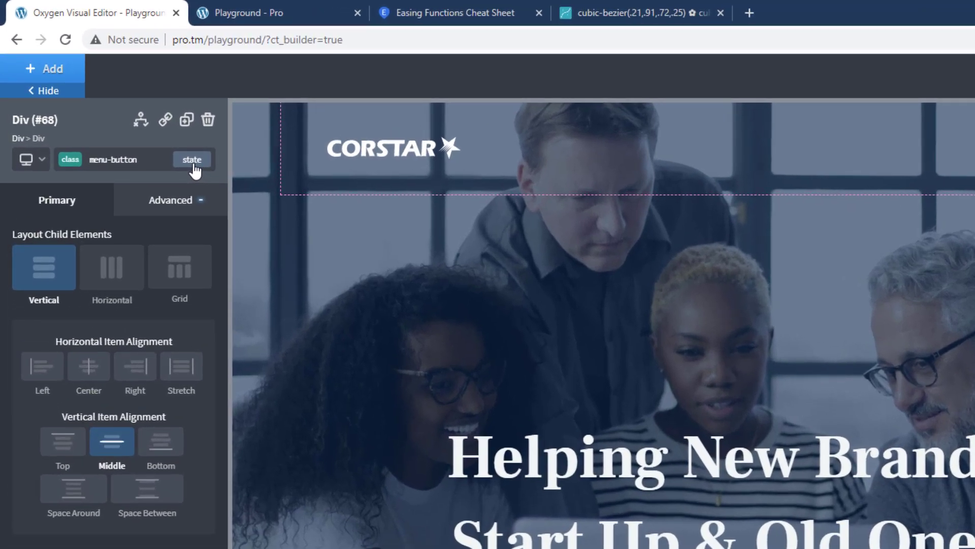
left_click(193, 160)
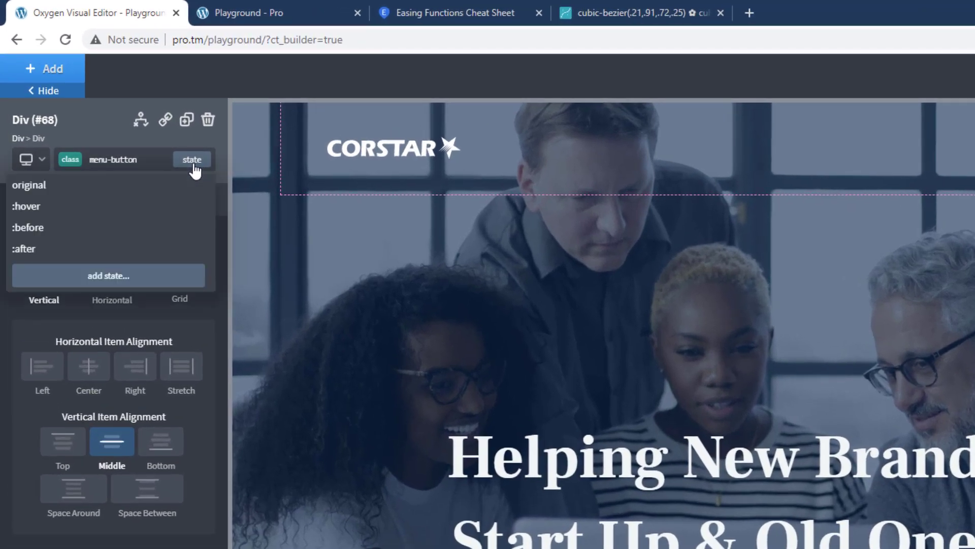
left_click(142, 279)
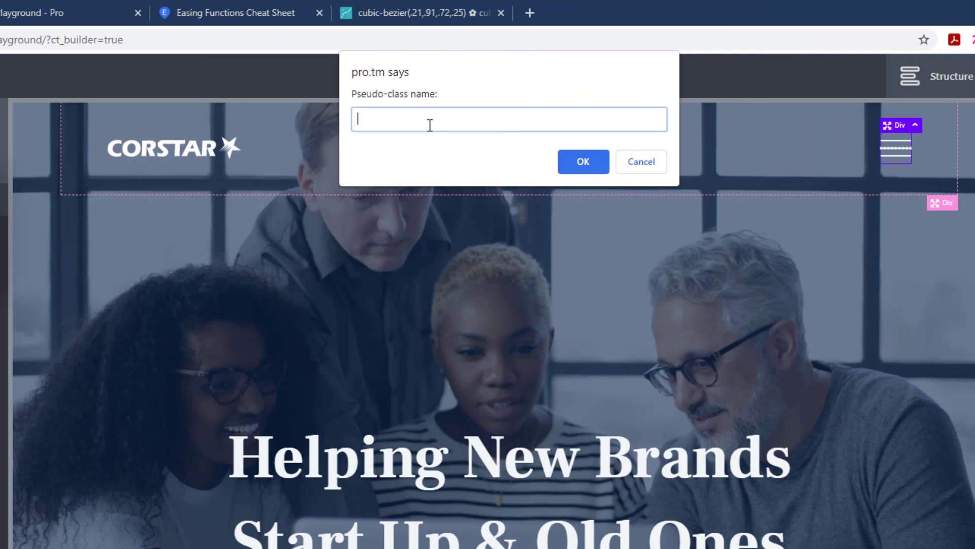
type("hover")
type(".menu-bar:before")
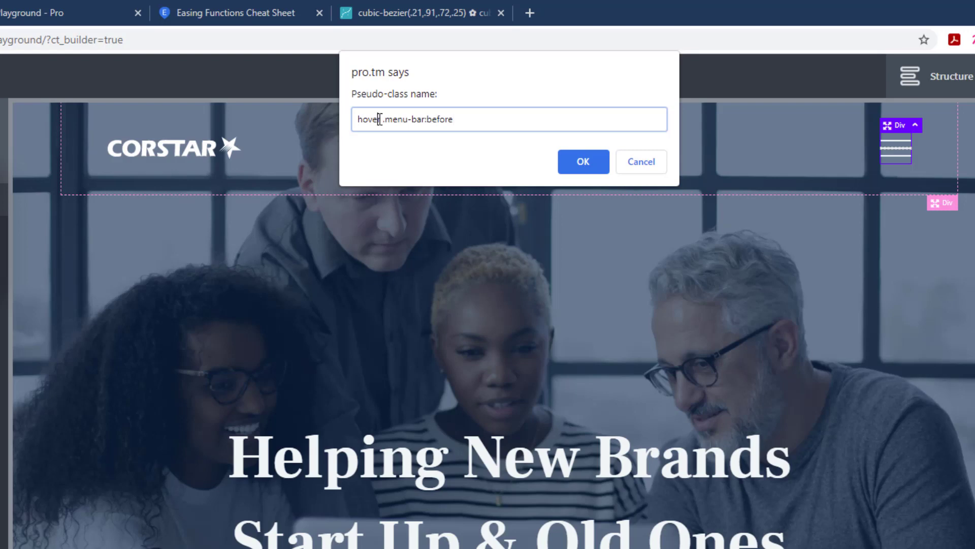
left_click_drag(380, 119, 472, 129)
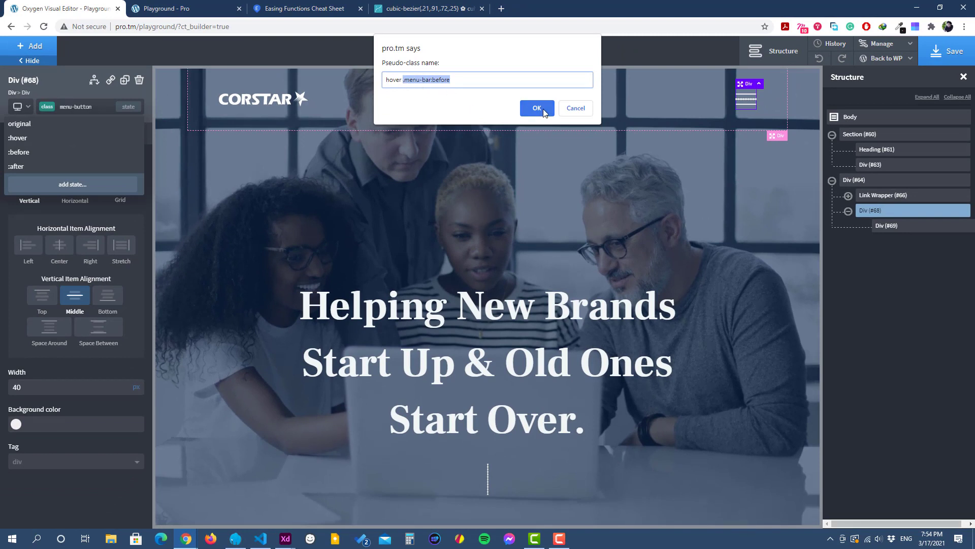
left_click(543, 108)
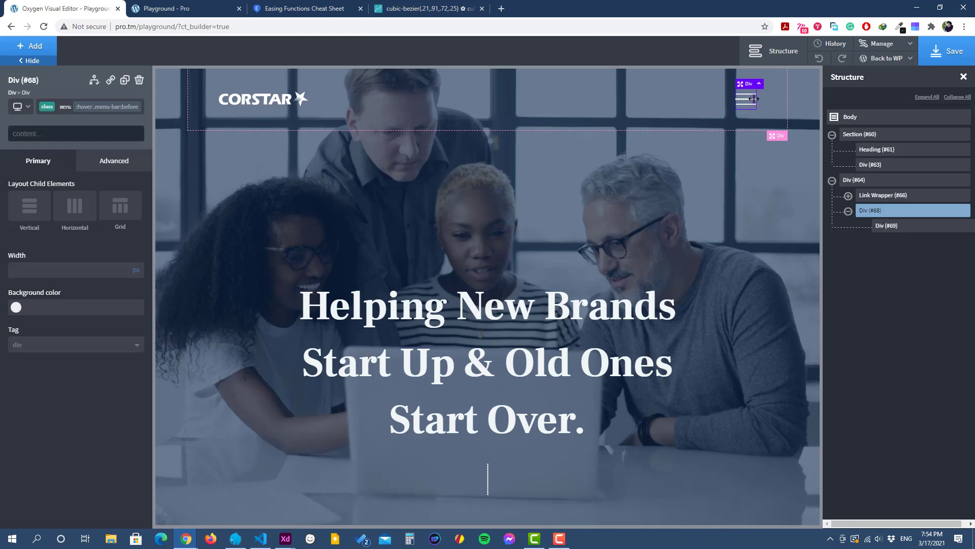
left_click(110, 164)
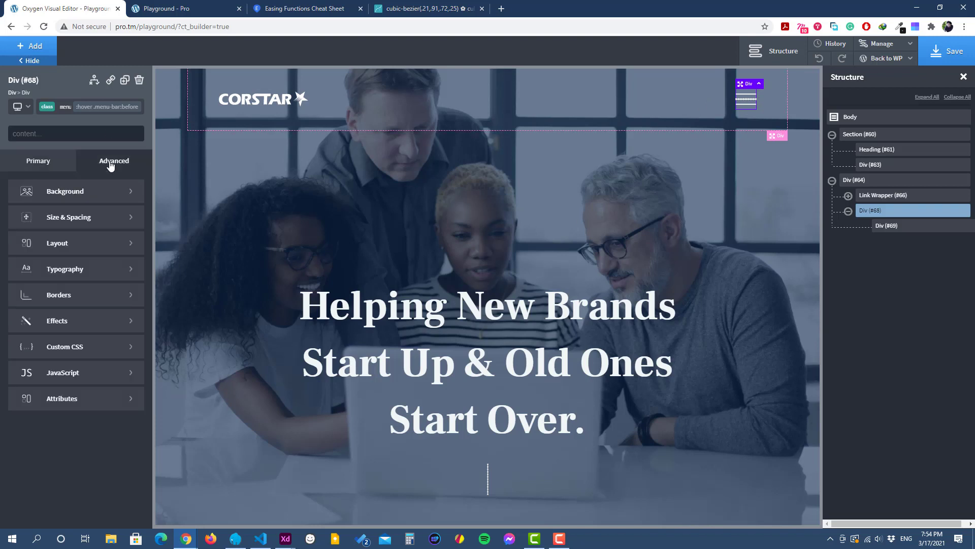
left_click(88, 325)
left_click(65, 372)
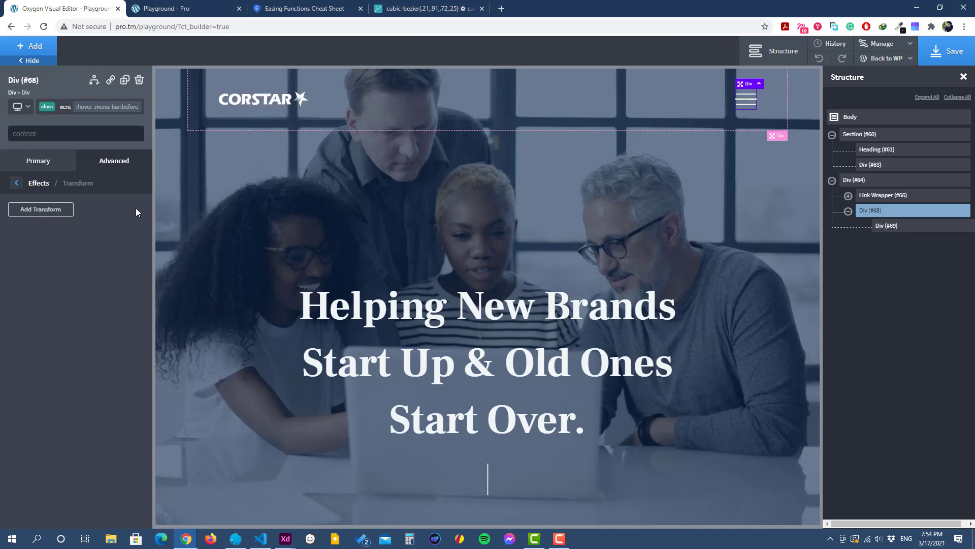
left_click(16, 184)
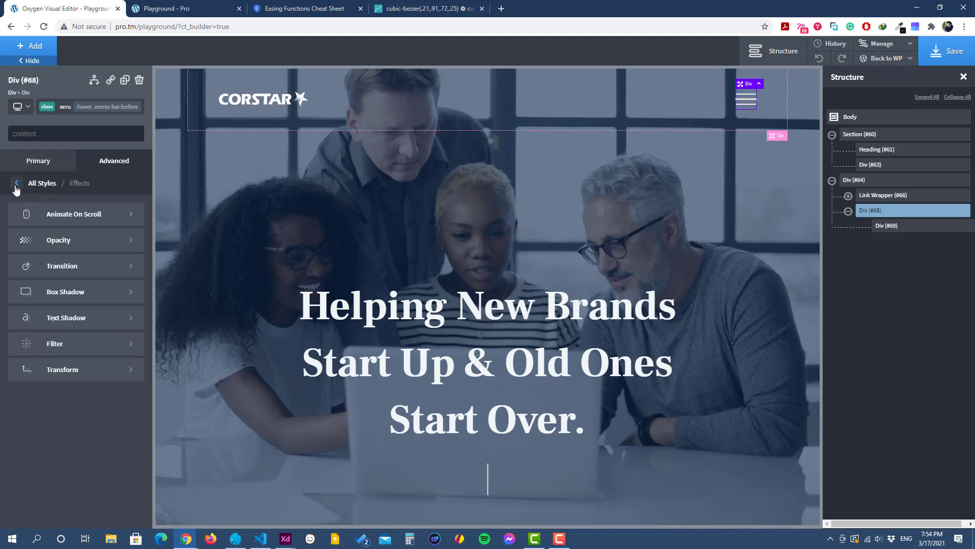
left_click(17, 186)
Step: Add and apply the custom CSS "transform: translateY(0)" for the menu-button class's ":hover .menu-bar:before" state
left_click(62, 350)
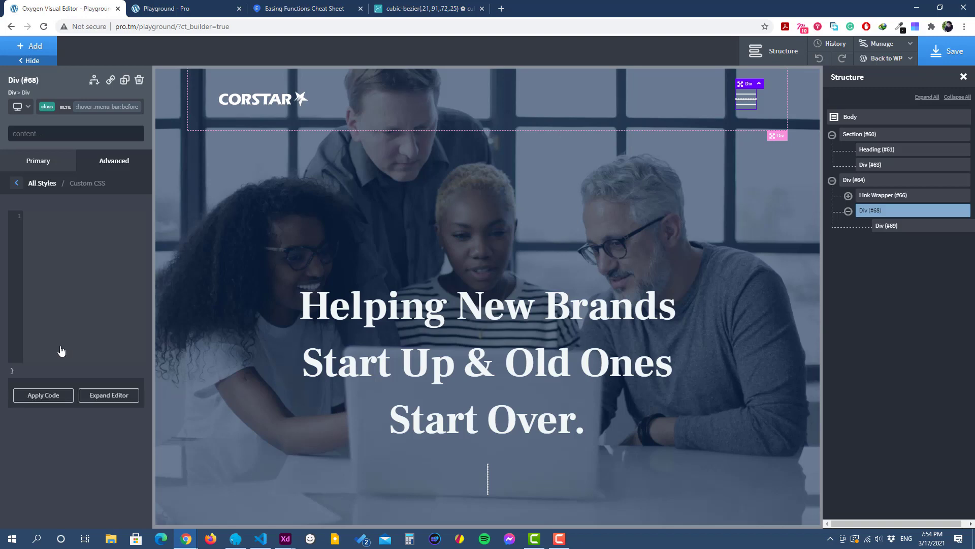
left_click(93, 240)
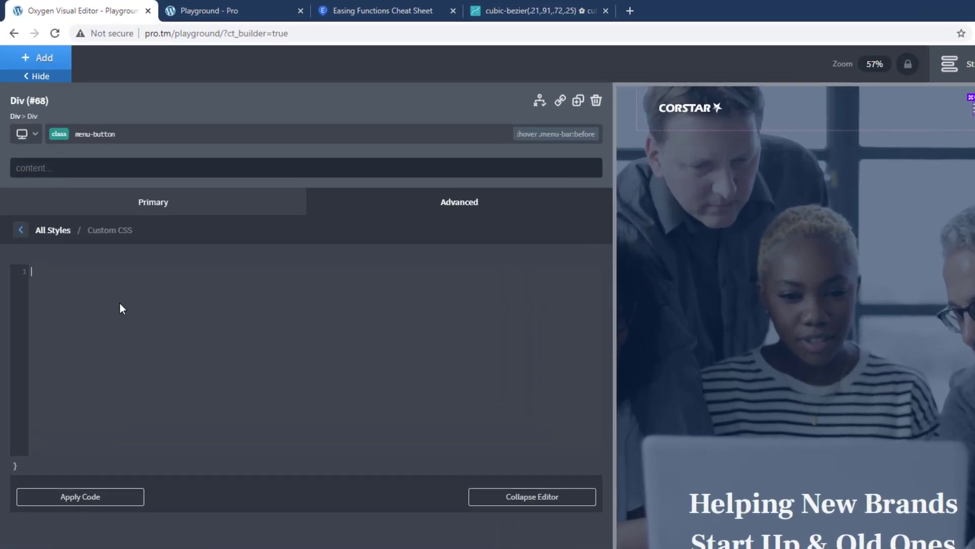
type("tra")
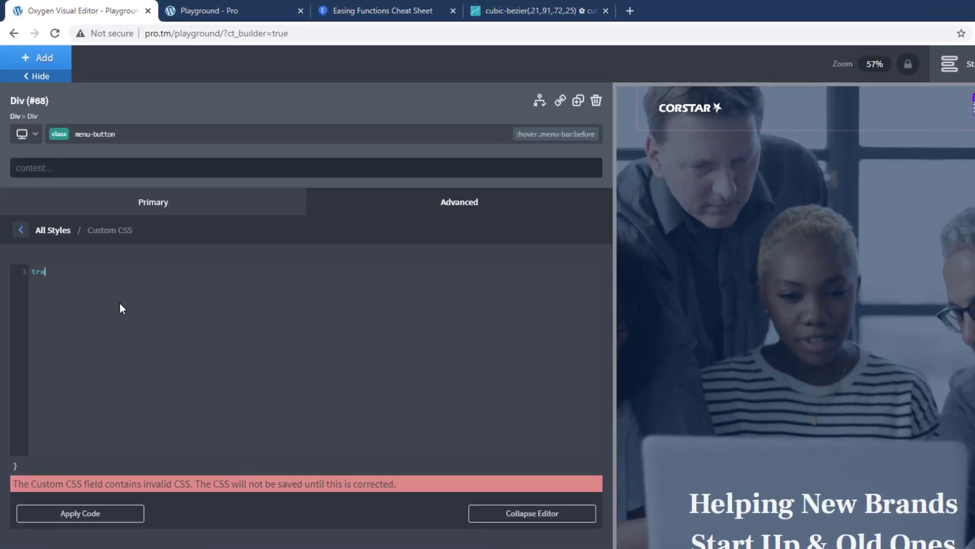
type("nsform: translateY(")
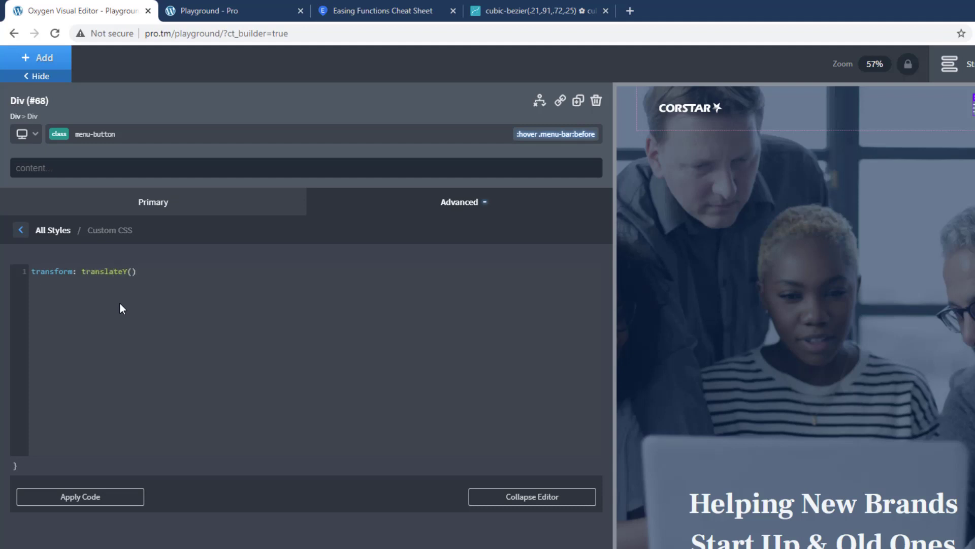
type("0")
left_click(106, 500)
left_click(22, 235)
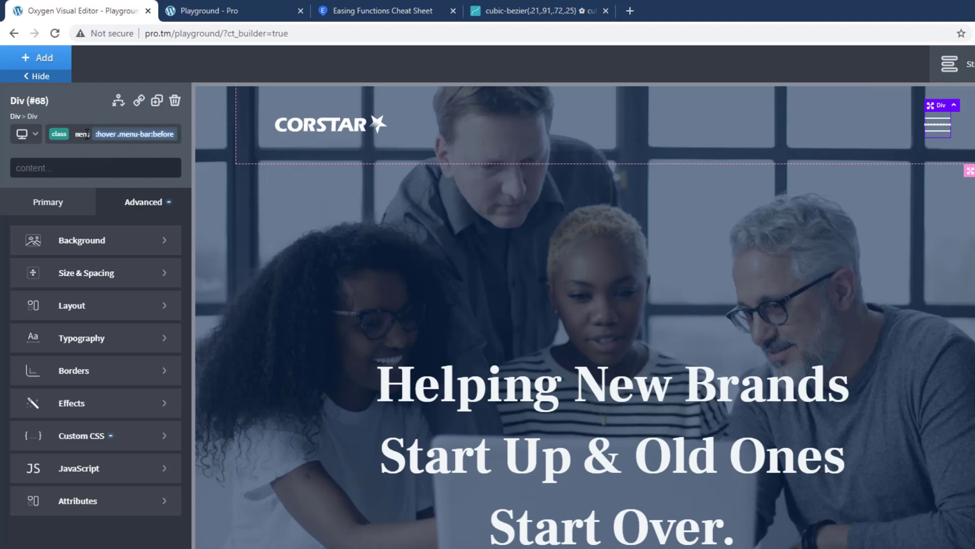
Step: Add a custom state "hover .menu-bar:after" to the menu-button class
left_click(143, 137)
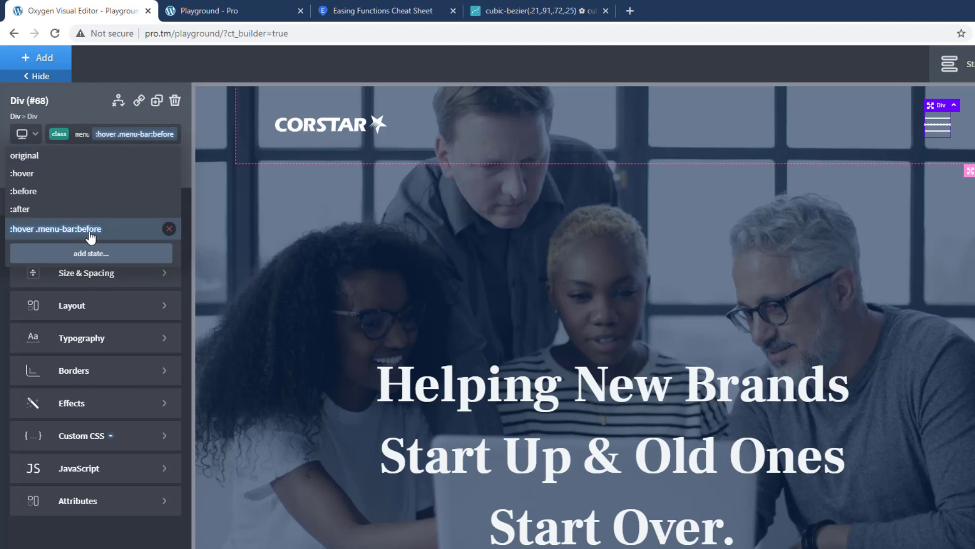
left_click(104, 259)
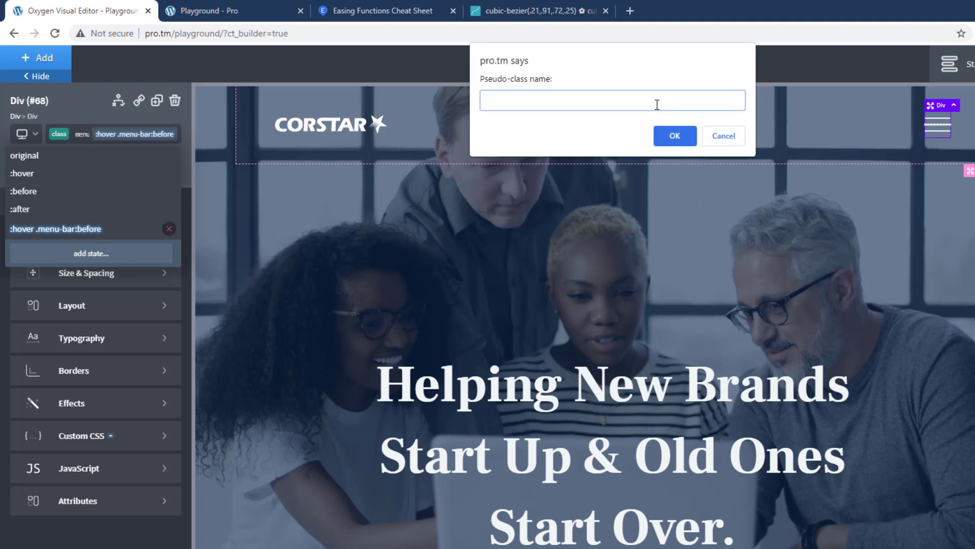
type("hover .menu-bar:after")
left_click(673, 141)
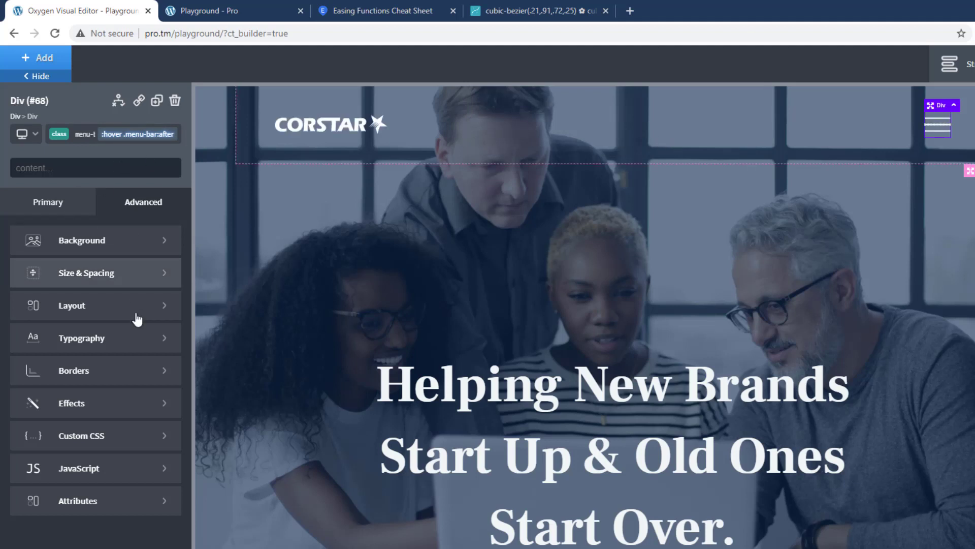
Step: Enter the custom CSS "transform: translateY(0)" for the menu-button class's ":hover .menu-bar:after" state
left_click(108, 437)
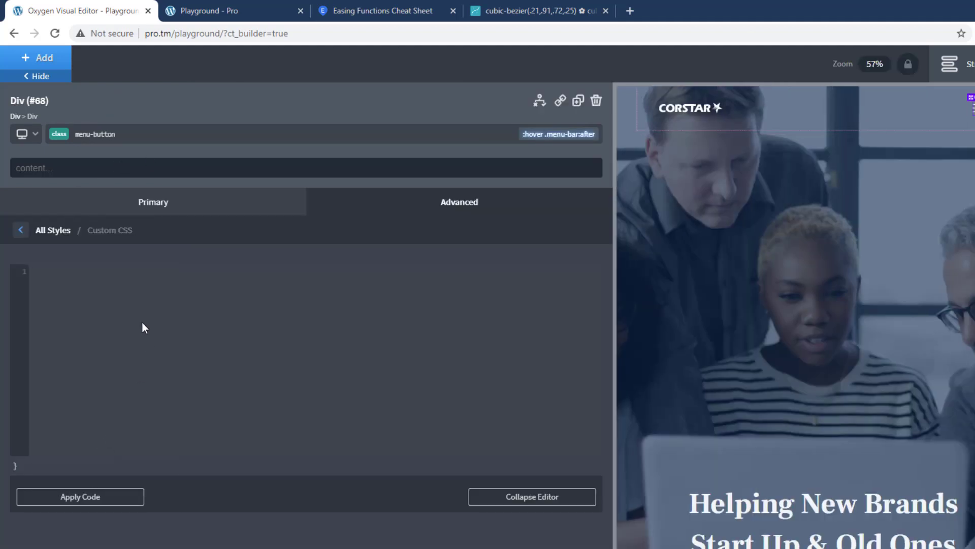
type("trans")
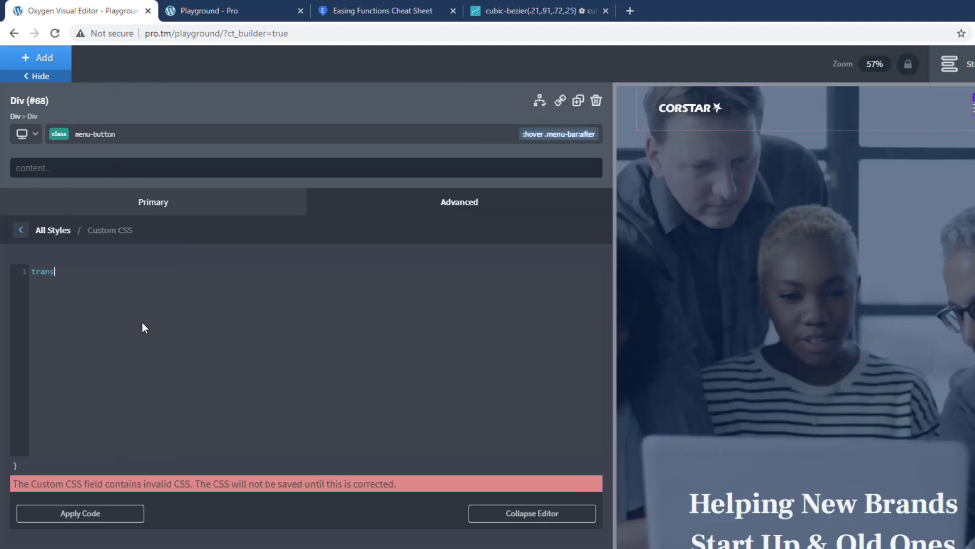
type("form: tra")
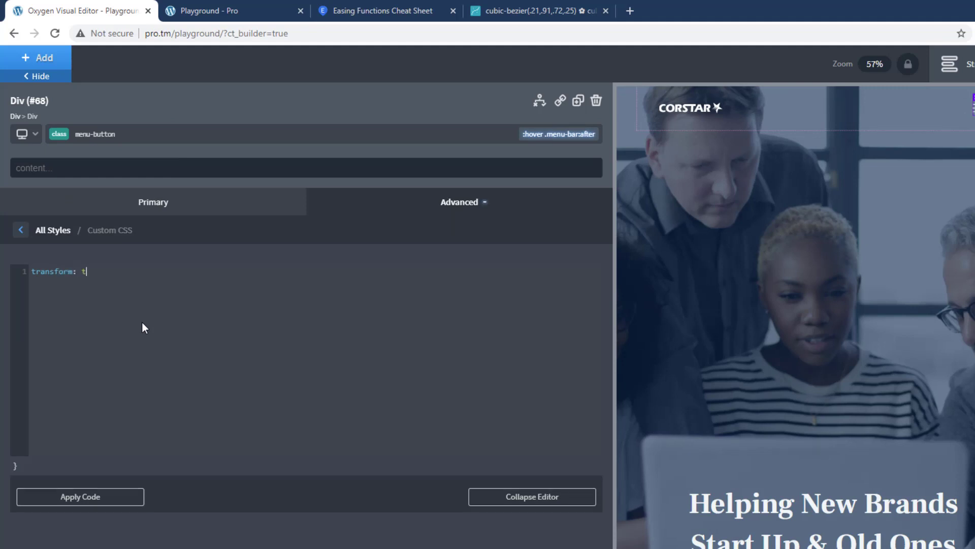
type("nslateY(0)")
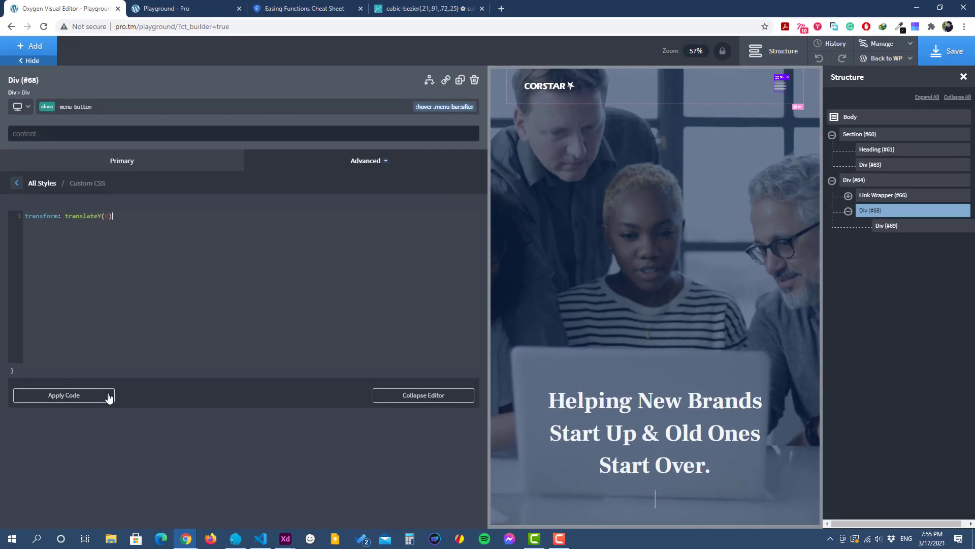
Step: Save the page and reload the front-end Playground page to check the hamburger button's hover effect
left_click(949, 51)
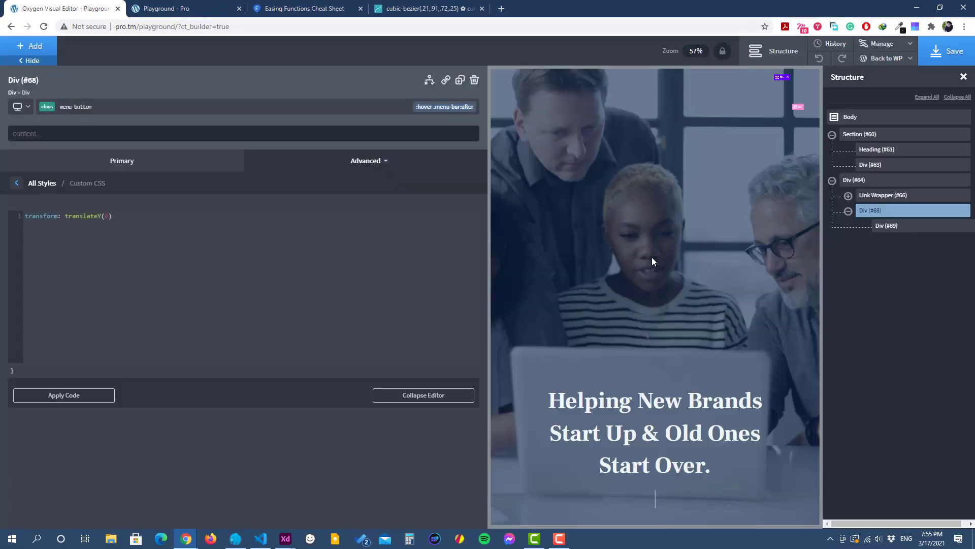
left_click(637, 259)
left_click(166, 9)
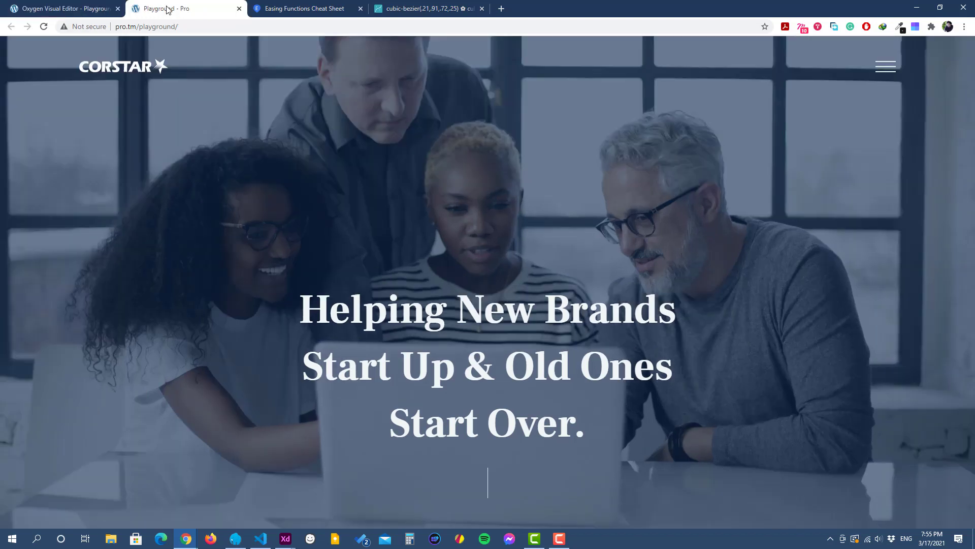
left_click(44, 31)
Step: Switch to the Adobe XD preview to compare the hamburger icon's hover animation, and return to the Oxygen editor
mouse_move(286, 541)
left_click(334, 492)
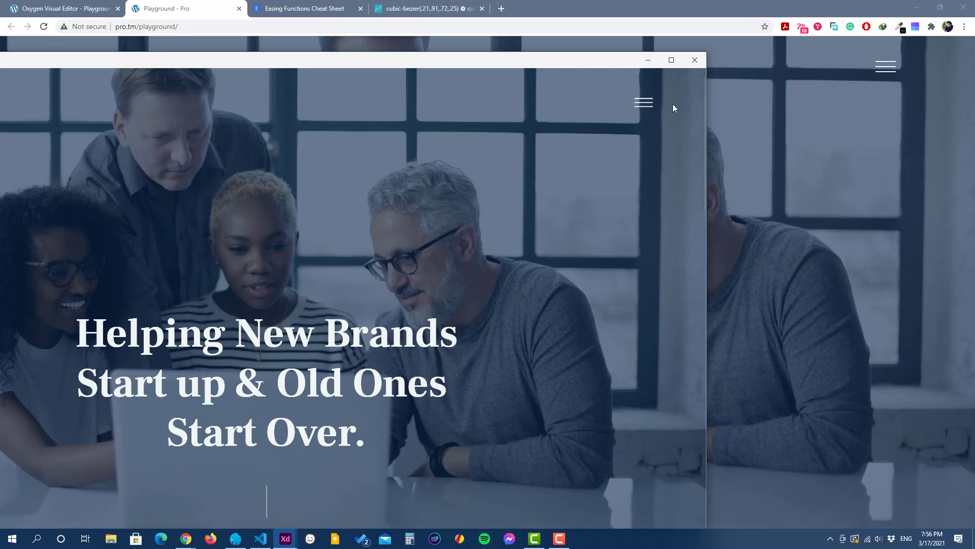
left_click(646, 61)
key("ctrl+shift+Tab")
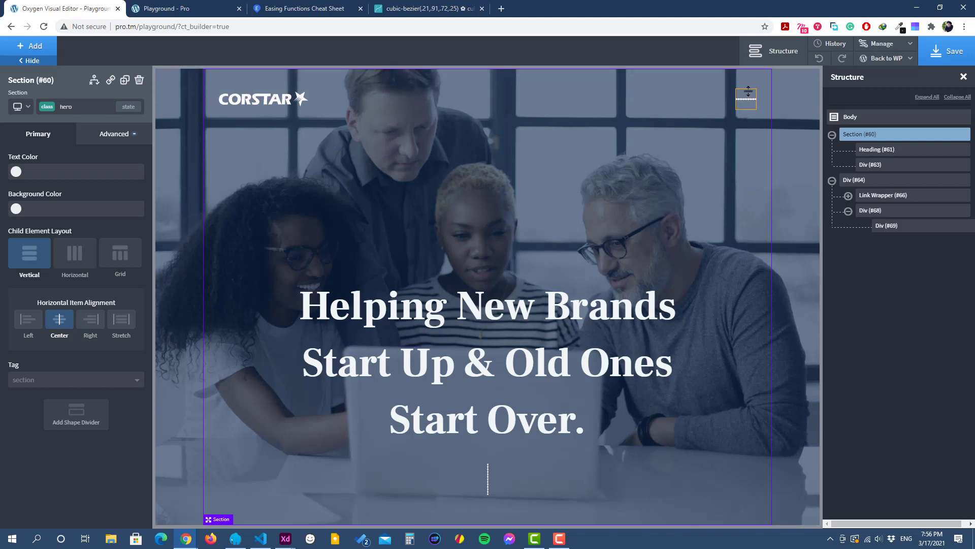
Step: Add a new class named "transition" to the menu-bar div inside the menu button
left_click(882, 227)
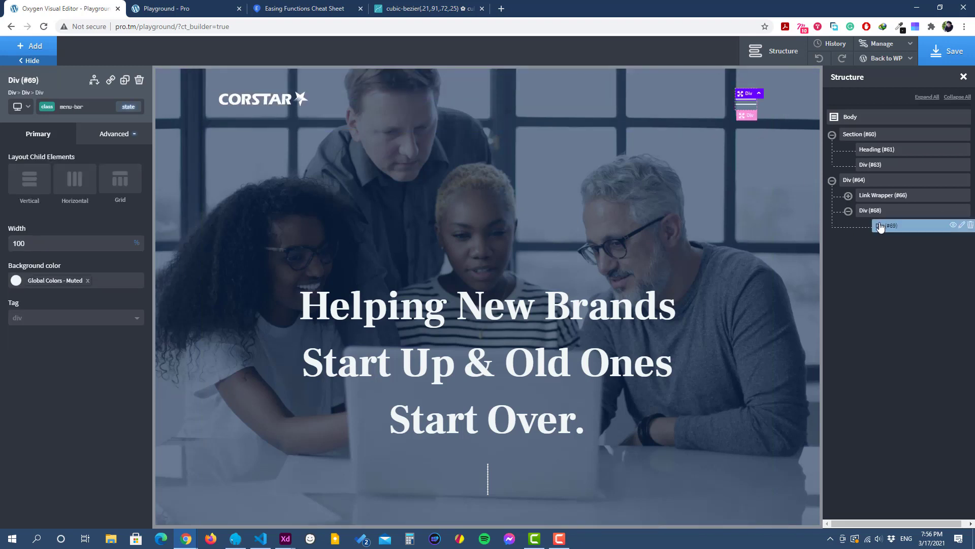
left_click(783, 95)
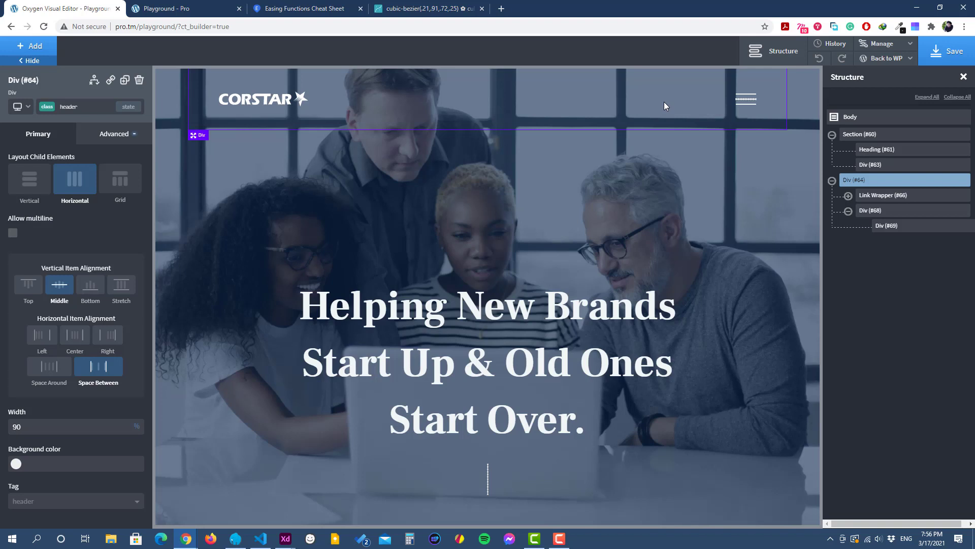
left_click(899, 231)
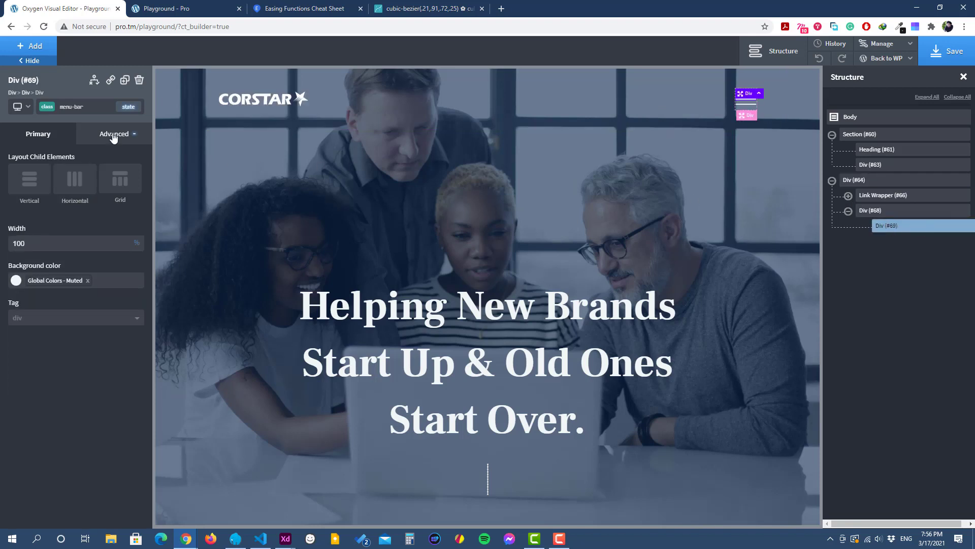
left_click(100, 106)
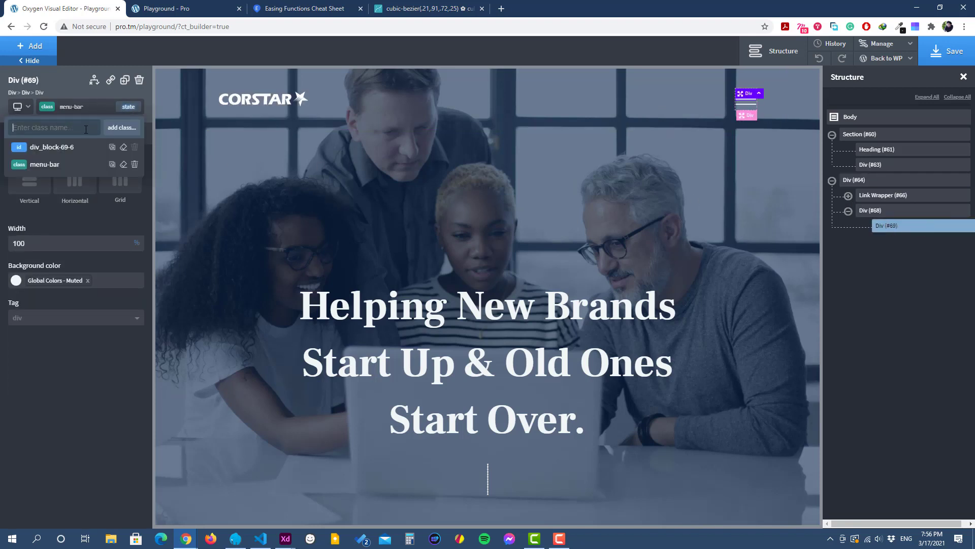
type("t")
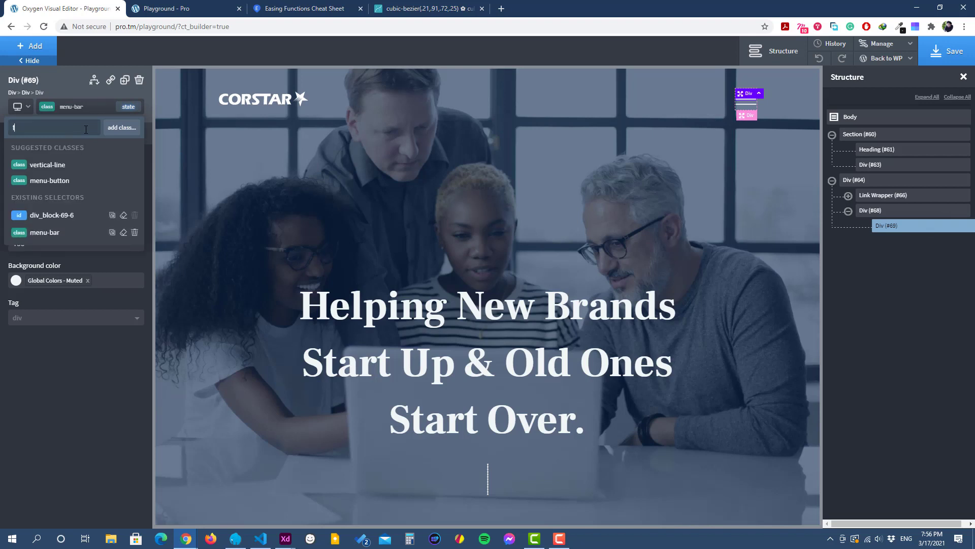
type("ransition")
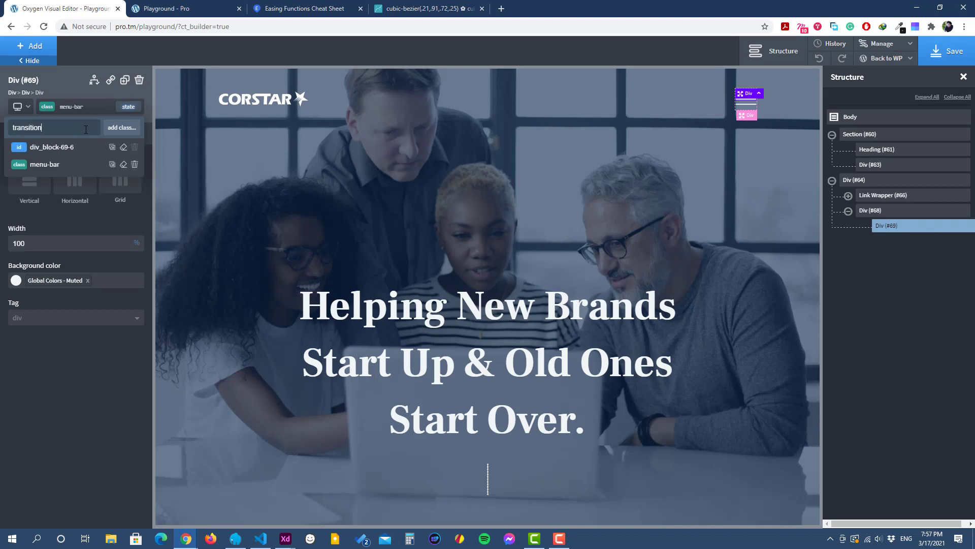
key("Return")
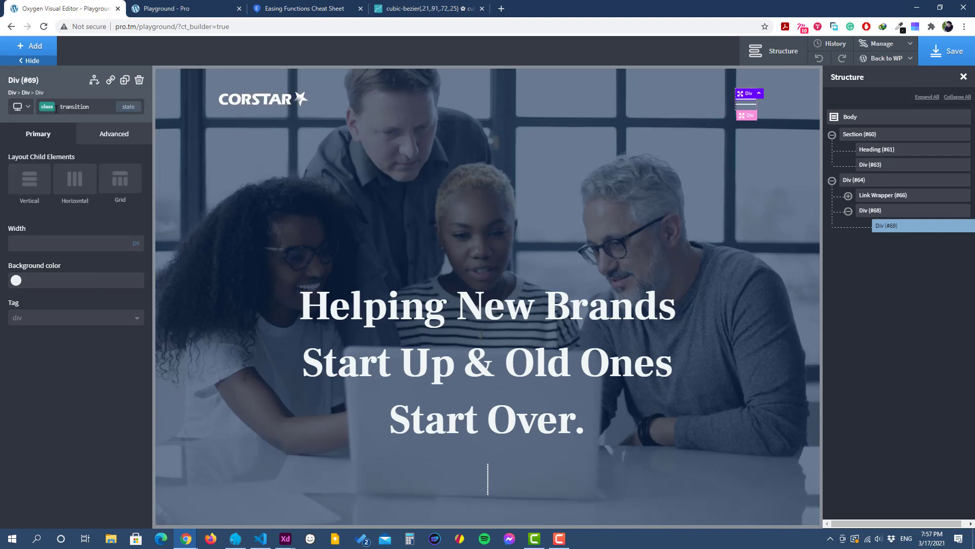
Step: Set the transition class's effect to a duration of 0.4 sec, timing function "ease" and CSS property "all"
left_click(108, 140)
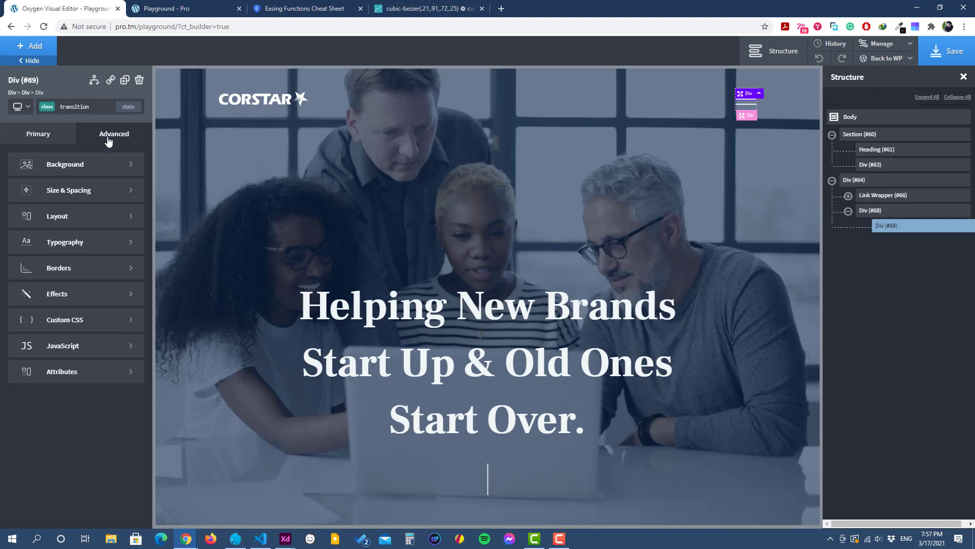
left_click(82, 293)
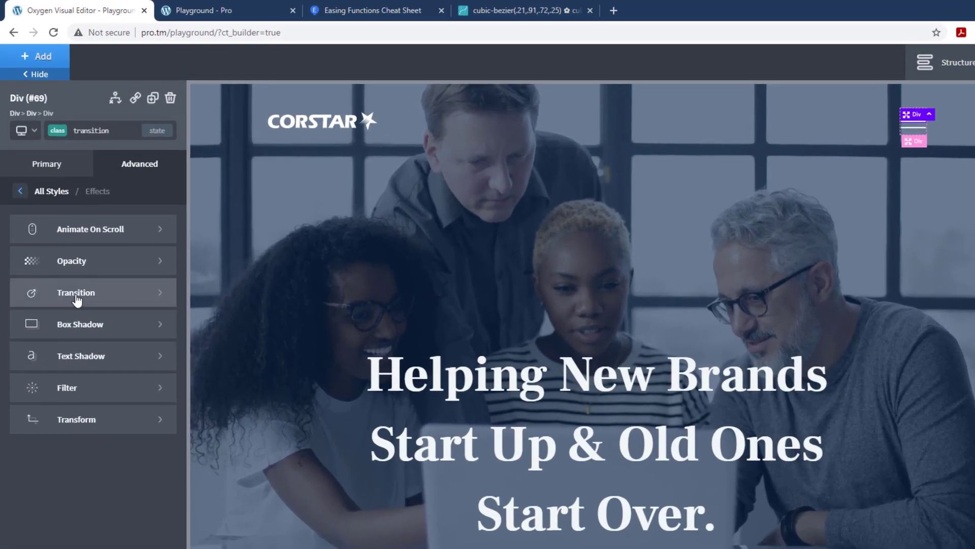
left_click(72, 279)
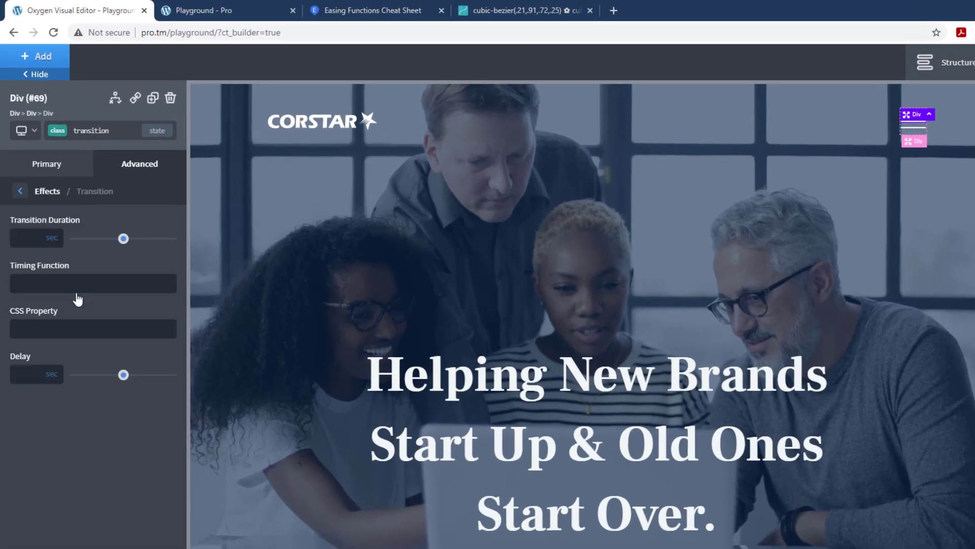
left_click(28, 224)
type("0.4")
type("ease")
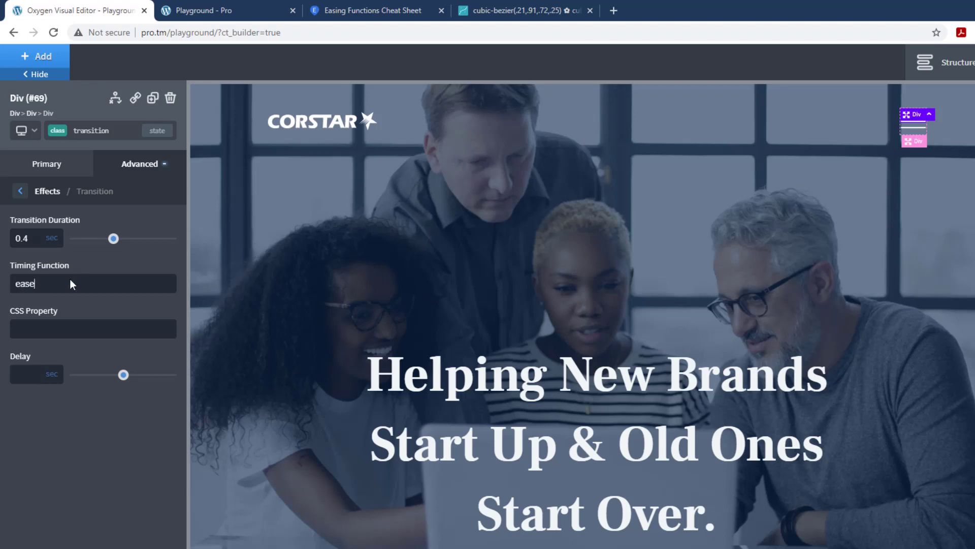
left_click(56, 331)
type("all")
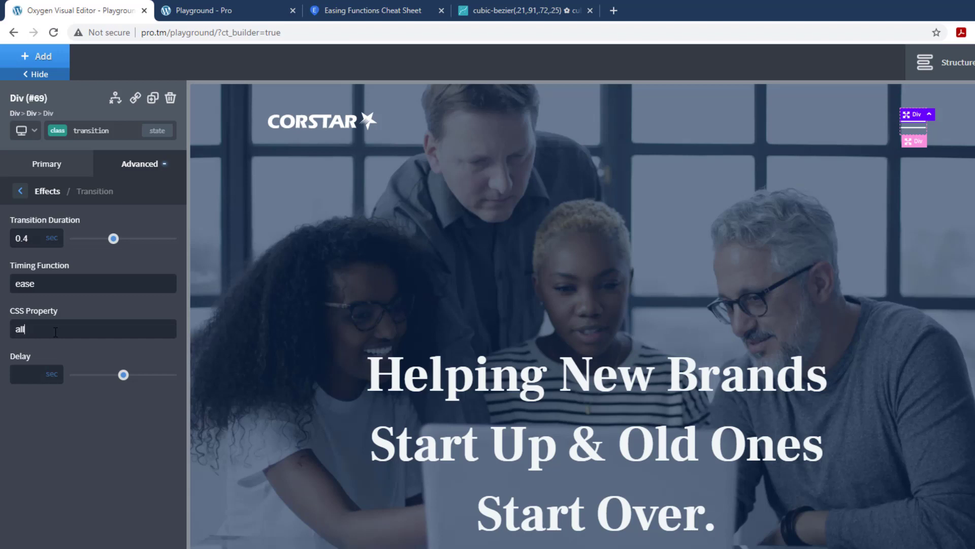
Step: Replace the transition class's CSS property with "transform, opacity, background"
key("BackSpace")
key("BackSpace")
key("BackSpace")
type("transform, opacity, background")
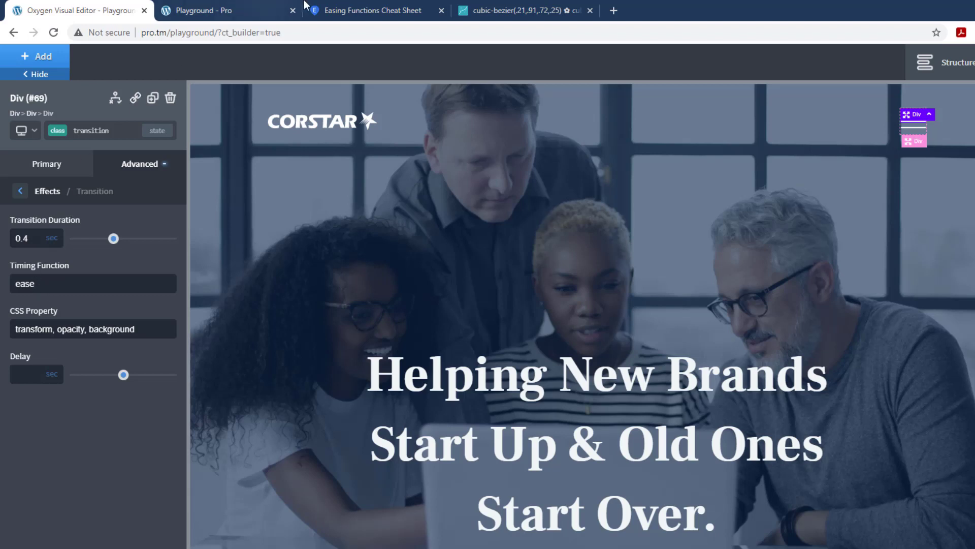
Step: Switch to the Easing Functions Cheat Sheet and browse the available easing curves
left_click(388, 11)
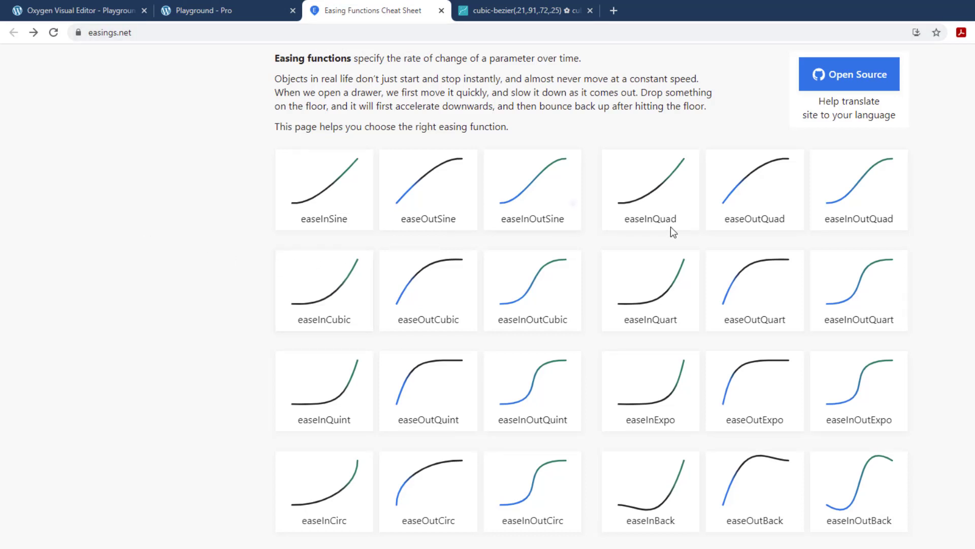
scroll(875, 255, "down", 1)
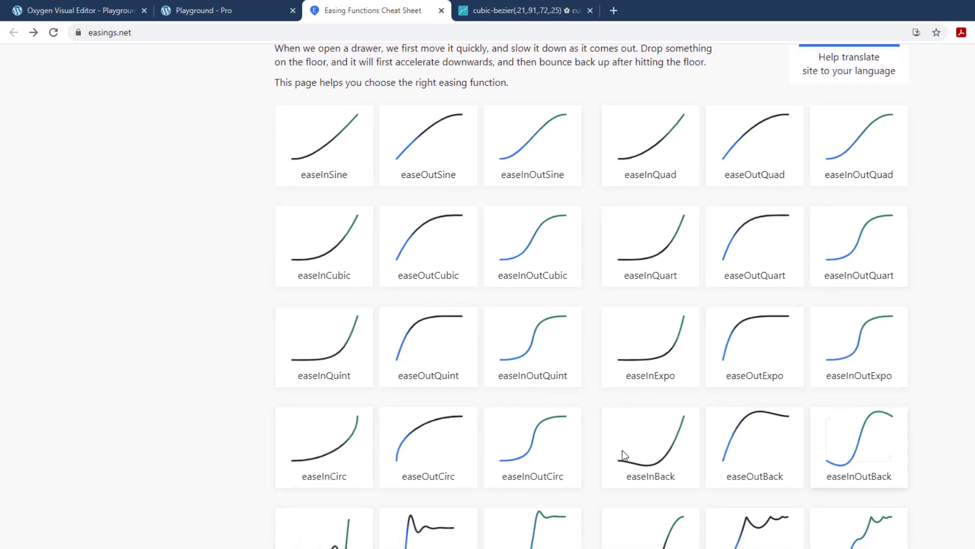
scroll(623, 450, "up", 1)
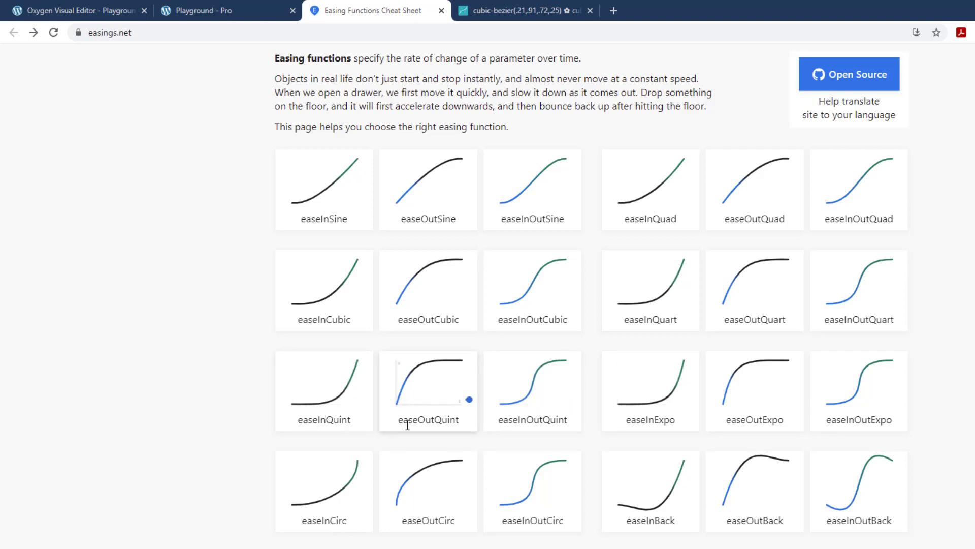
Step: On cubic-bezier.com, reshape the curve to cubic-bezier(.11,.89,.77,.25) and preview it against the ease curve
left_click(504, 11)
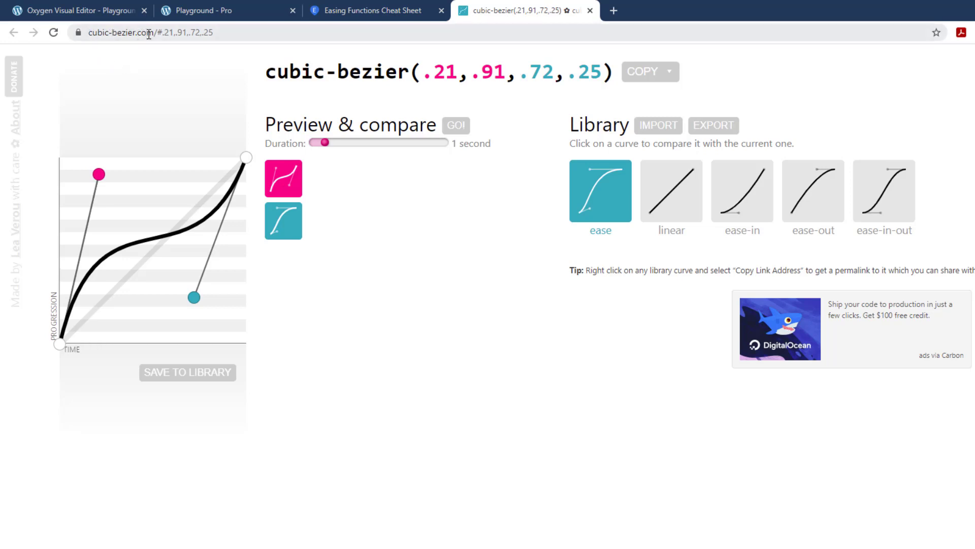
left_click_drag(100, 175, 93, 206)
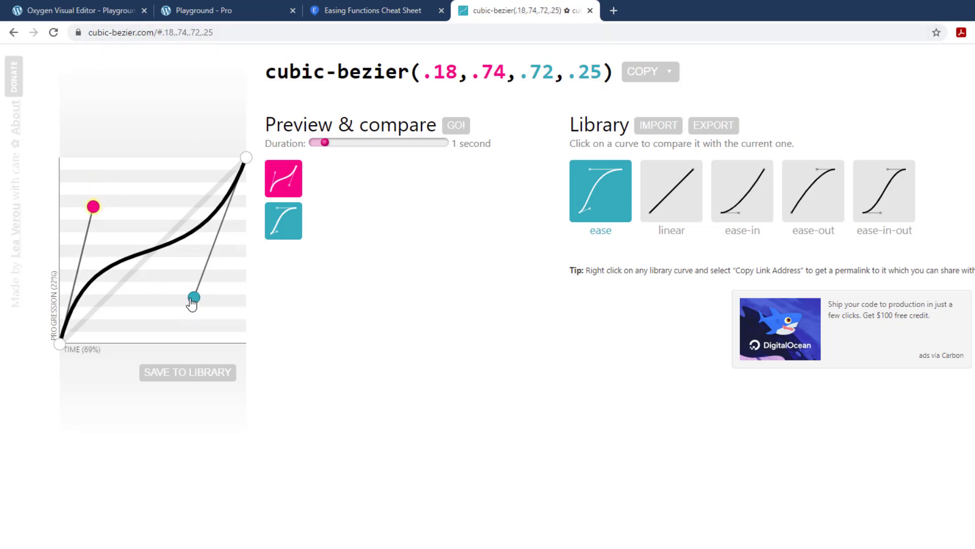
left_click_drag(192, 304, 209, 267)
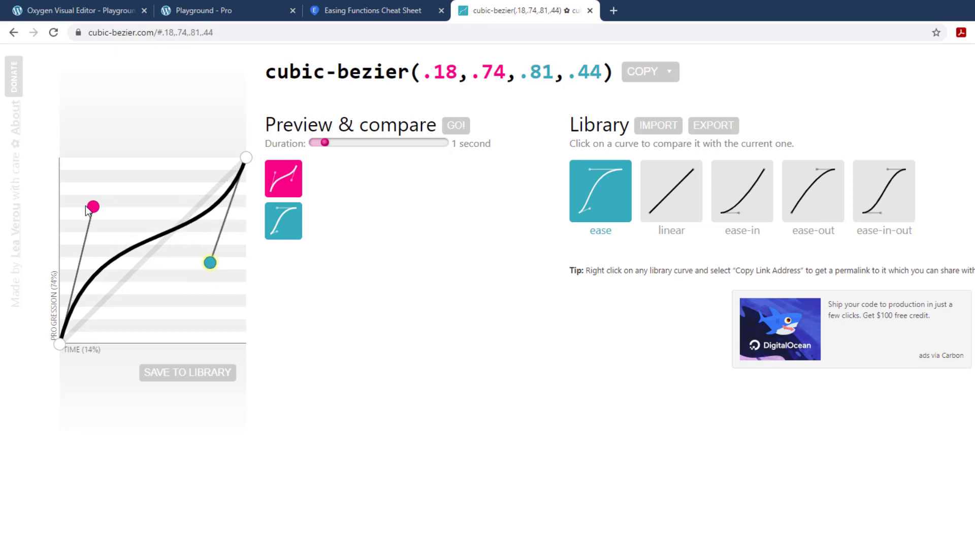
left_click_drag(86, 206, 74, 178)
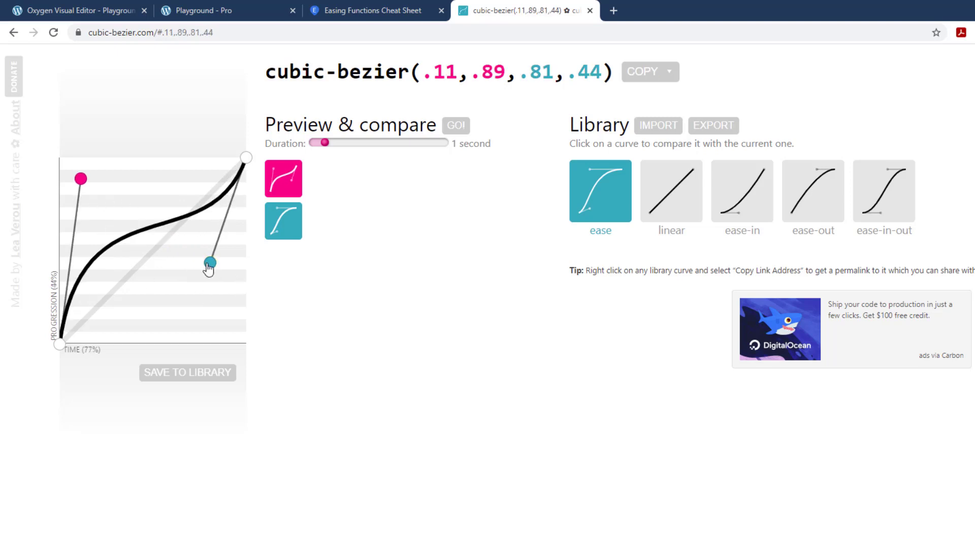
left_click_drag(210, 263, 204, 297)
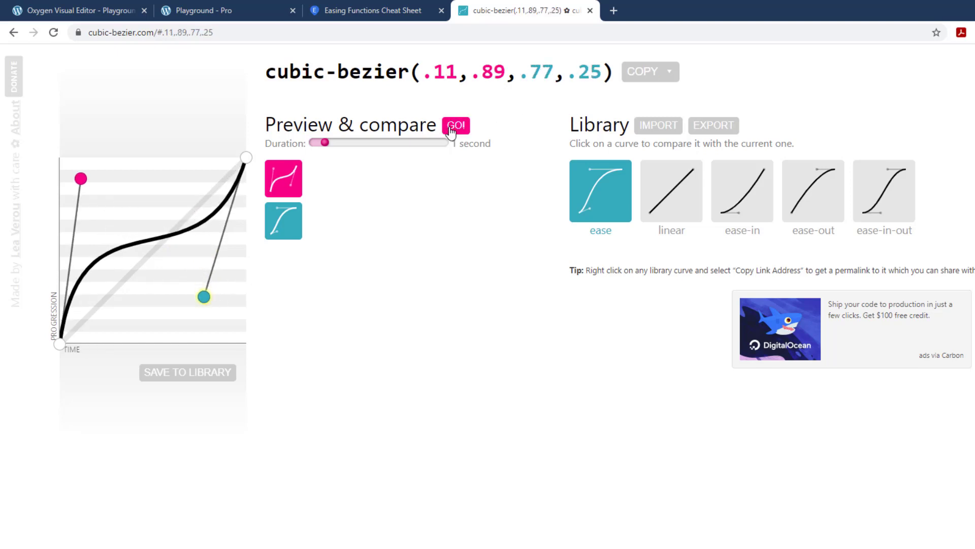
left_click(451, 127)
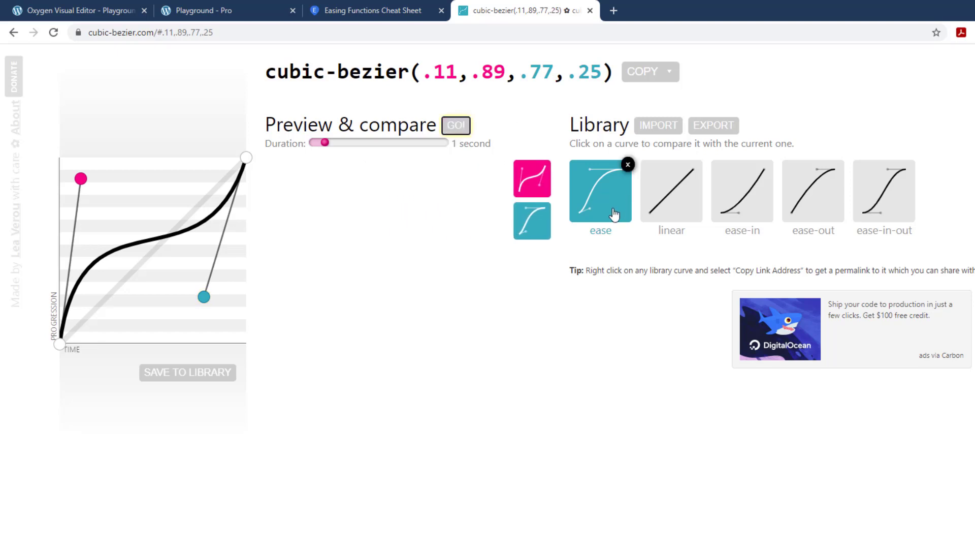
Step: Compare with the linear curve, reshape the custom curve to cubic-bezier(.11,.89,.46,.78), copy it and return to the Oxygen editor
left_click(686, 211)
left_click(456, 127)
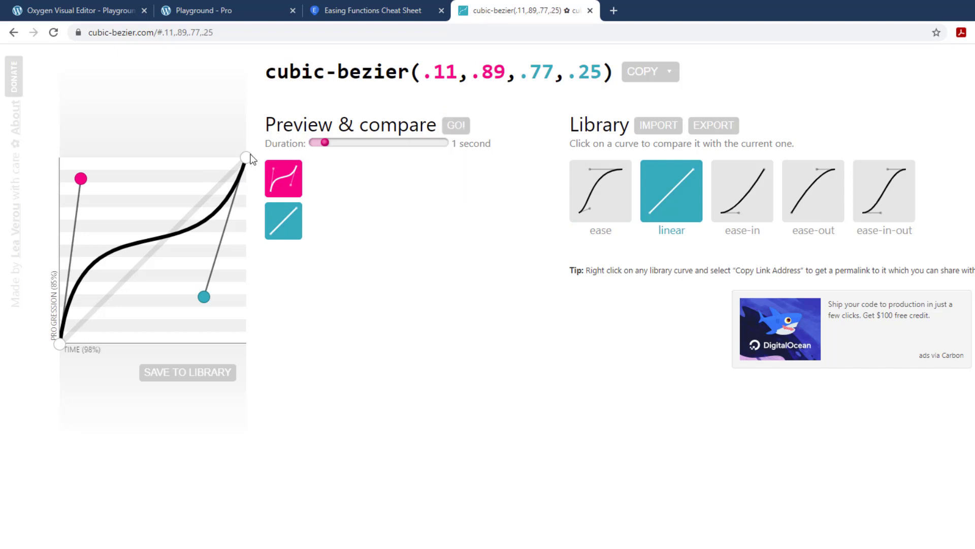
left_click_drag(205, 299, 145, 198)
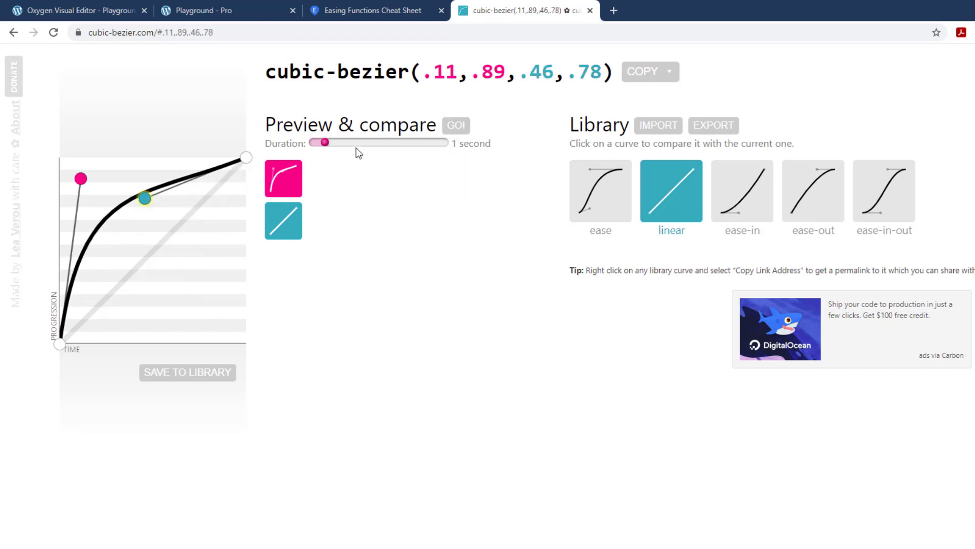
left_click(456, 125)
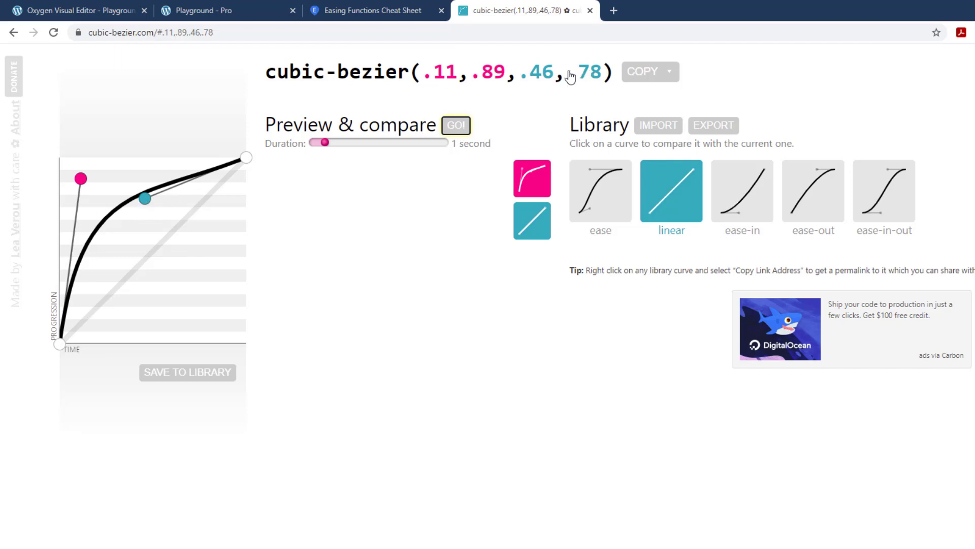
left_click(642, 75)
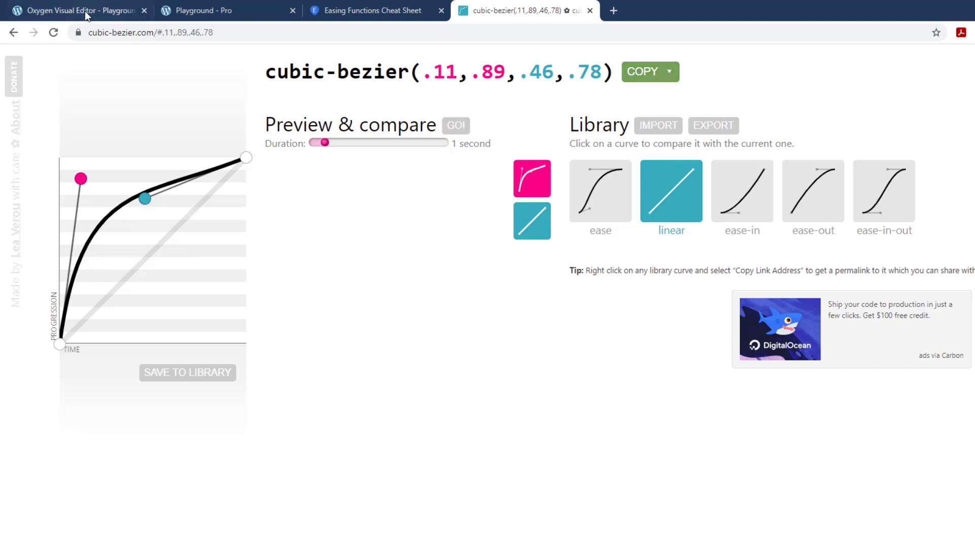
left_click(84, 10)
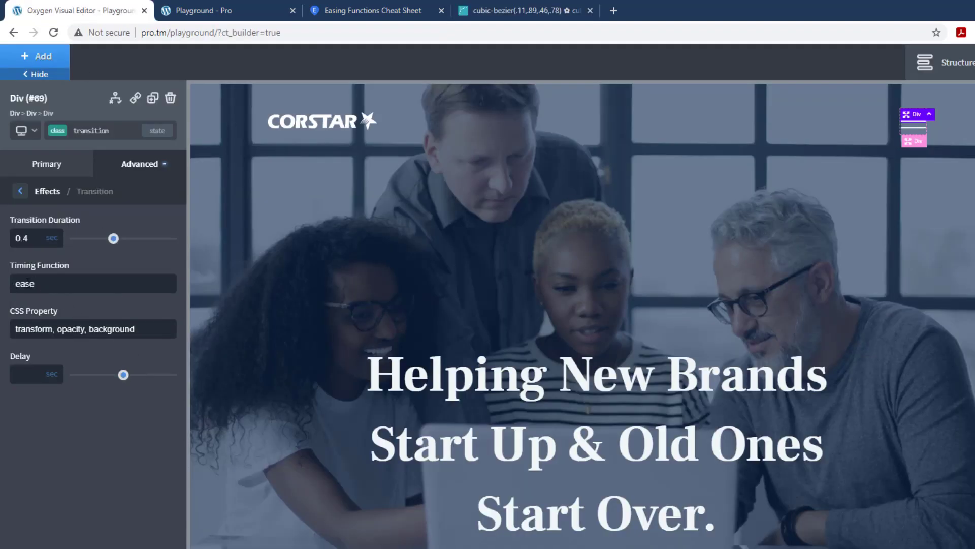
Step: Copy the name "easeOutQuint" from the Easing Functions Cheat Sheet and set it as the transition class's timing function
left_click(376, 10)
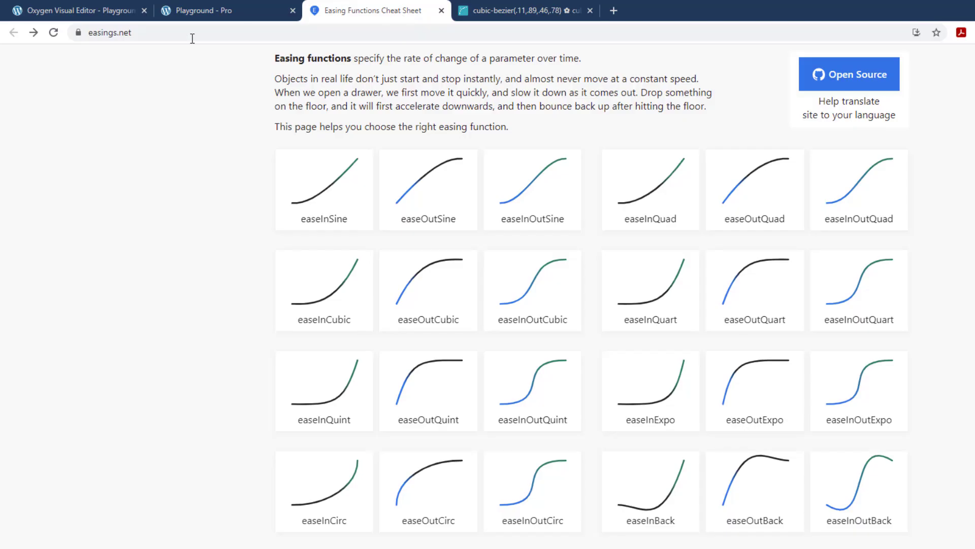
scroll(717, 321, "down", 1)
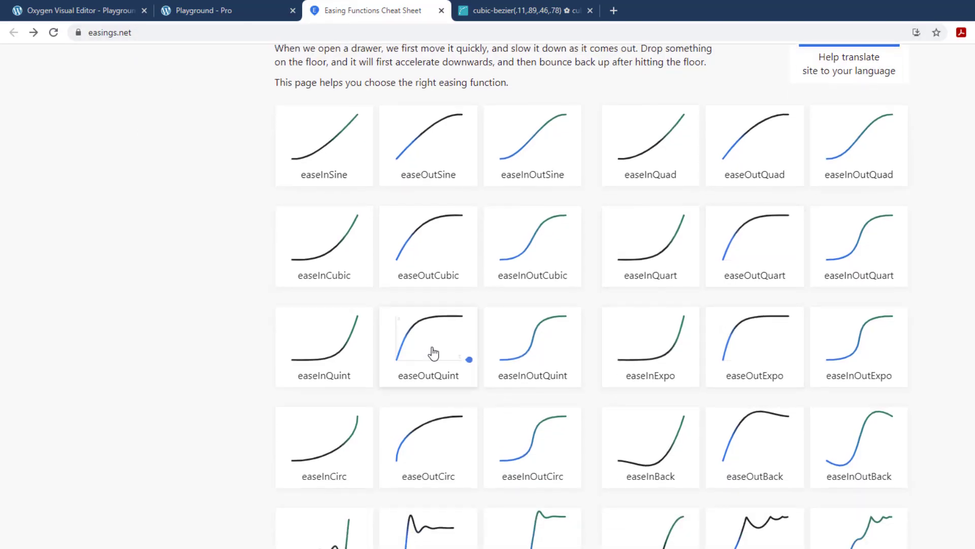
double_click(434, 378)
right_click(434, 379)
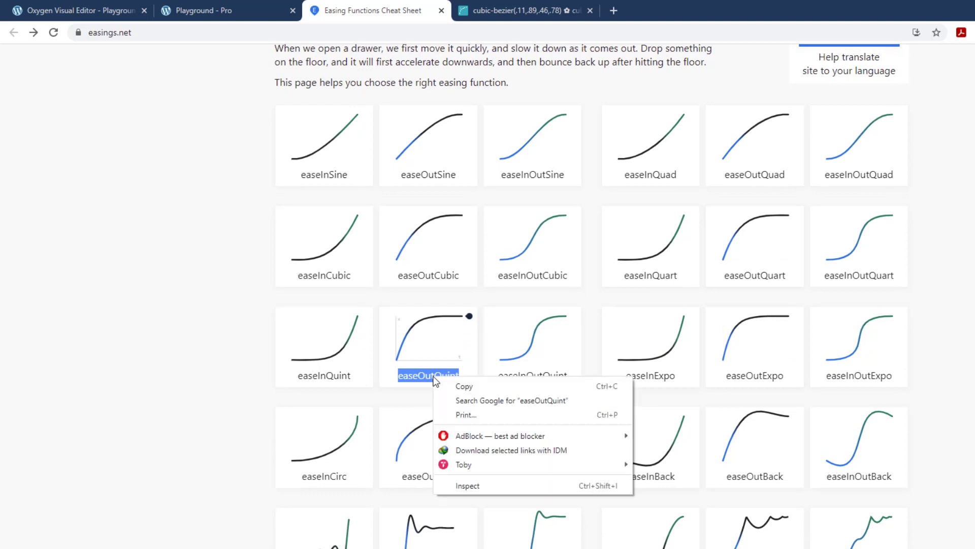
left_click(438, 382)
left_click(61, 10)
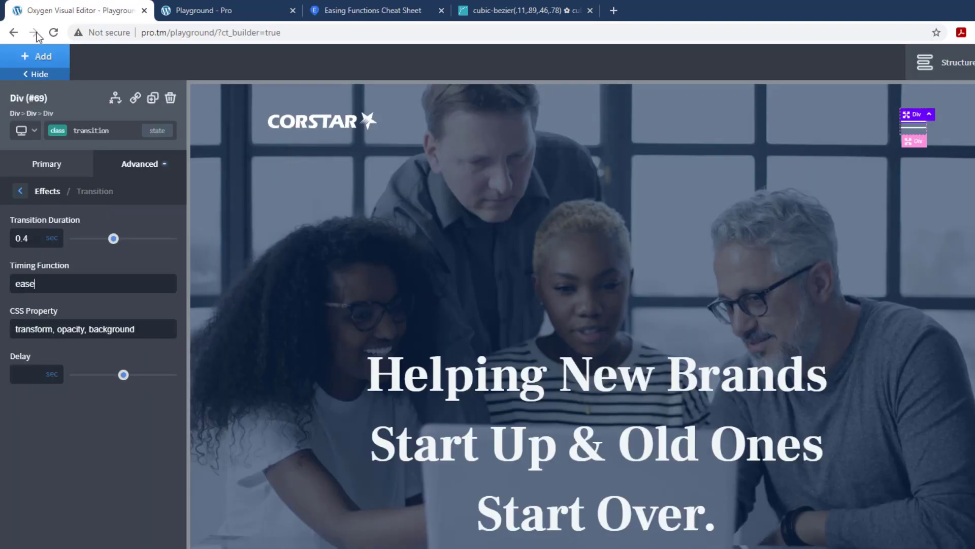
double_click(56, 288)
key("ctrl+v")
key("Tab")
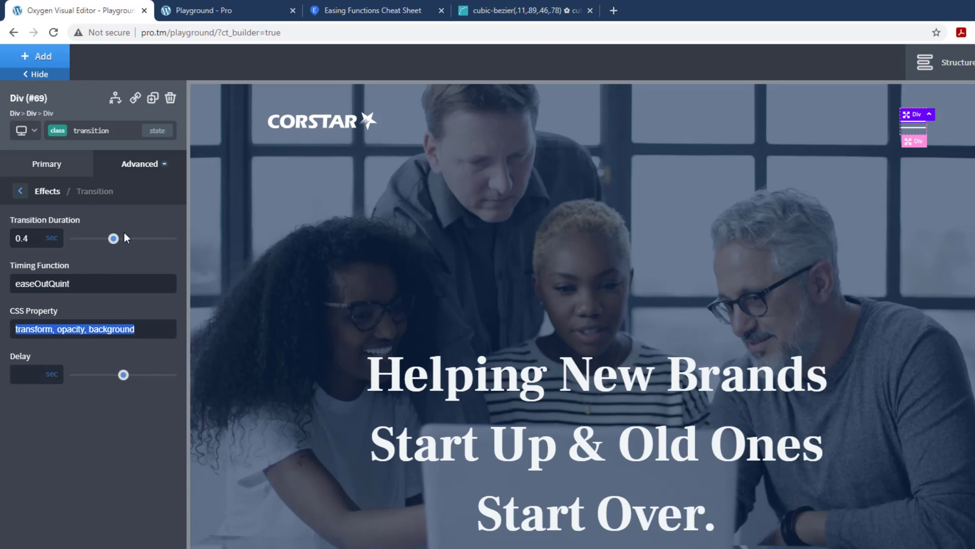
Step: For the transition class's :before state, set the transition duration to 0.4 sec and CSS property to "transform, opacity, background"
left_click(86, 132)
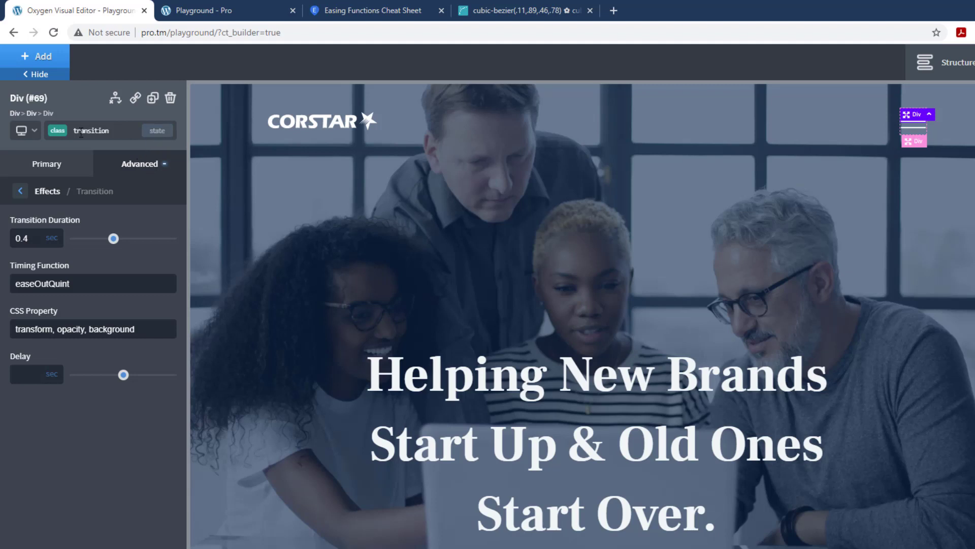
left_click(157, 131)
left_click(90, 187)
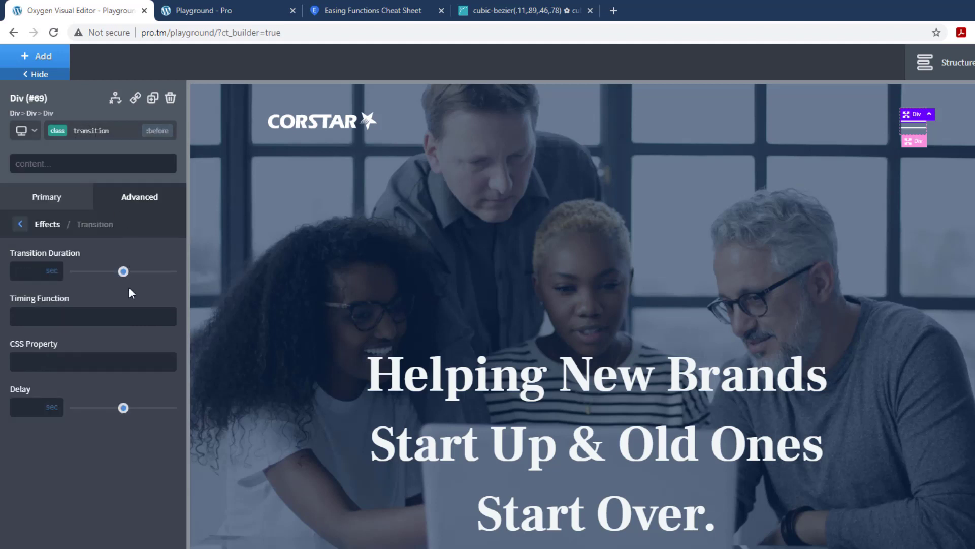
type("0.4")
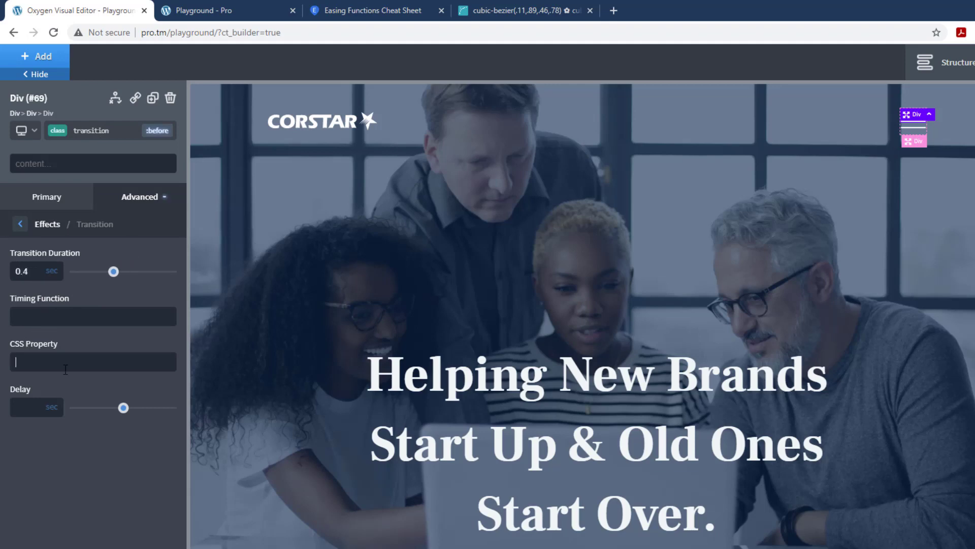
key("ctrl+v")
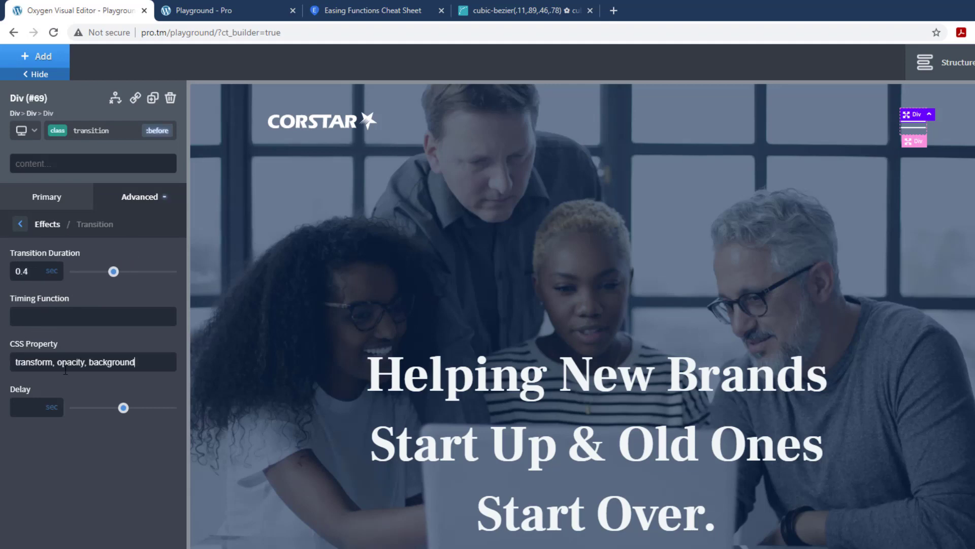
Step: Copy "easeOutQuint" from the Easing Functions Cheat Sheet into the :before state's timing function
left_click(358, 9)
right_click(445, 386)
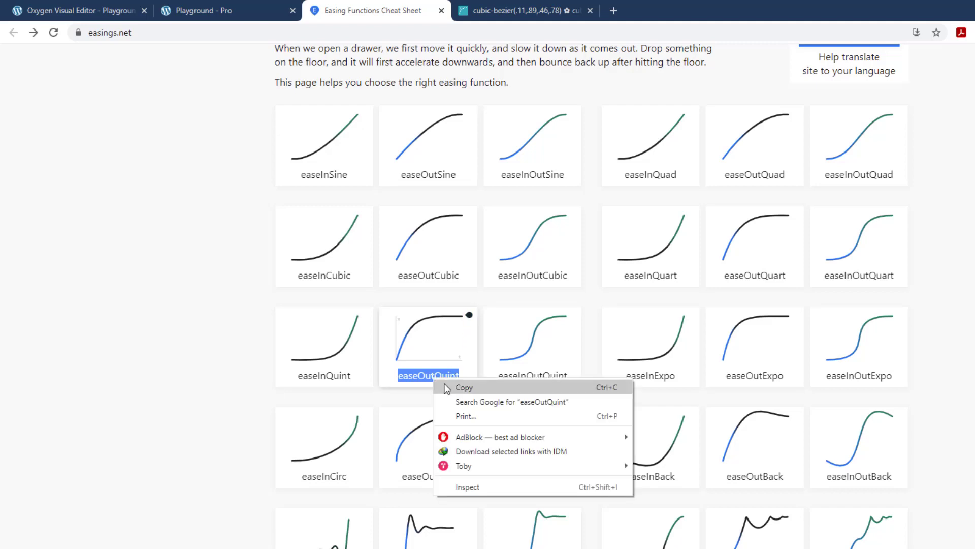
left_click(463, 388)
left_click(117, 10)
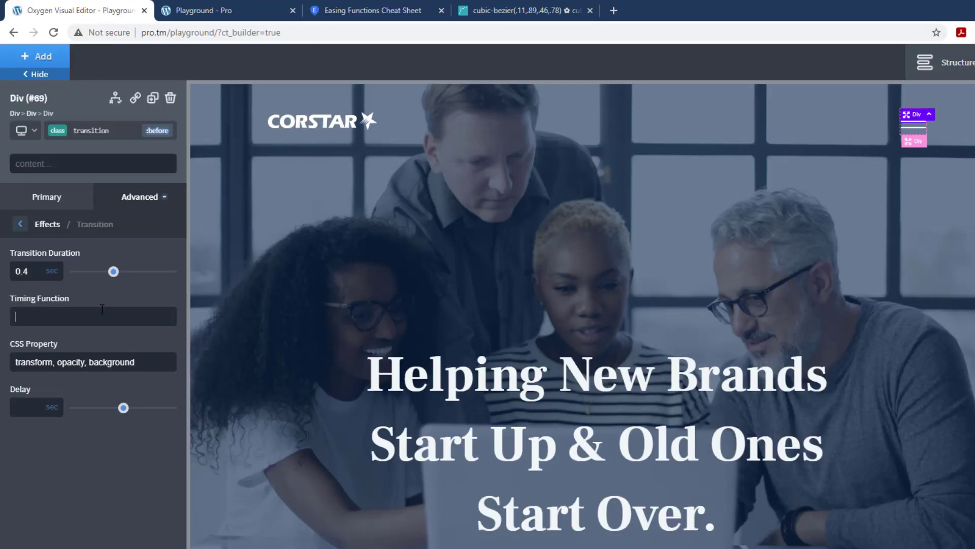
key("ctrl+v")
Step: Copy the :before state's CSS property "transform, opacity, background" to the :after state and set its transition duration to 0.4 sec
left_click_drag(136, 361, 7, 363)
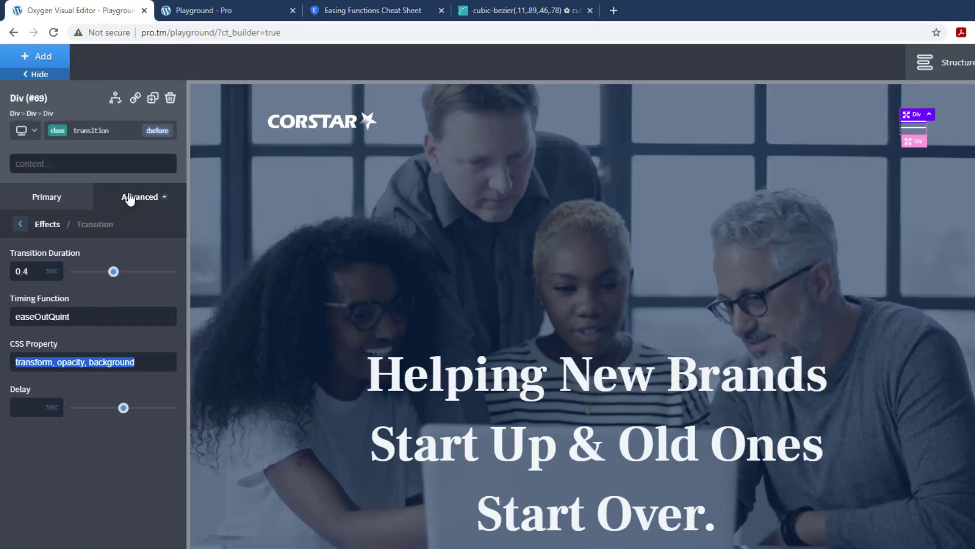
left_click(157, 130)
left_click(87, 215)
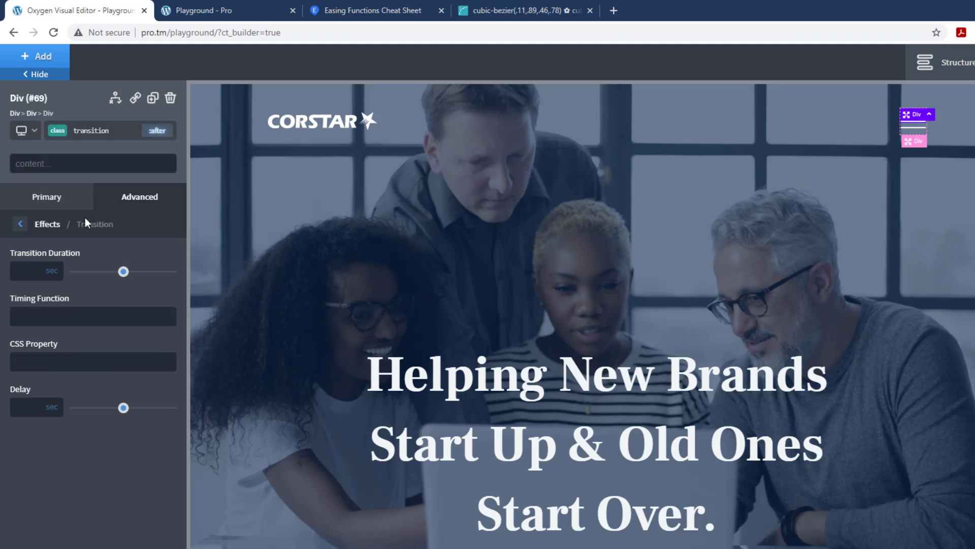
left_click(65, 360)
key("ctrl+v")
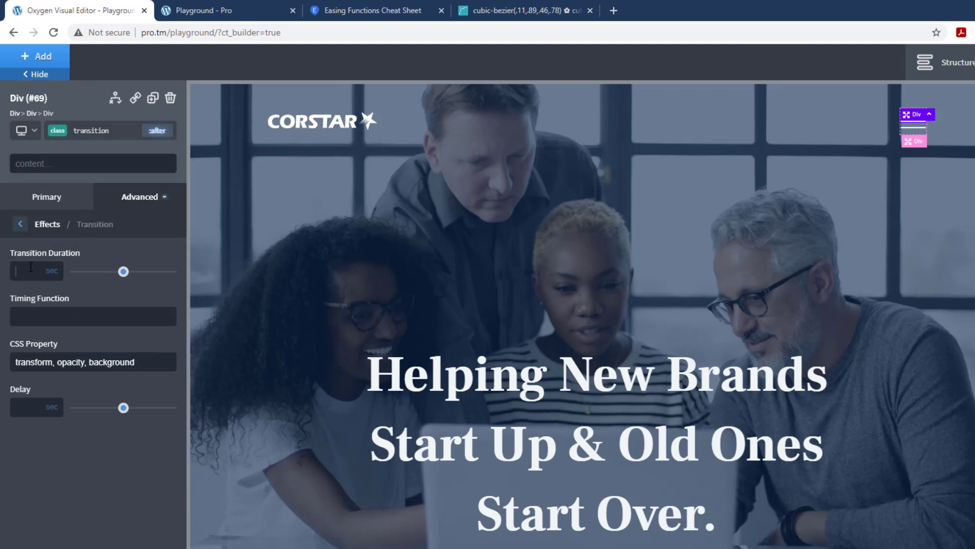
left_click(31, 267)
type("0.4")
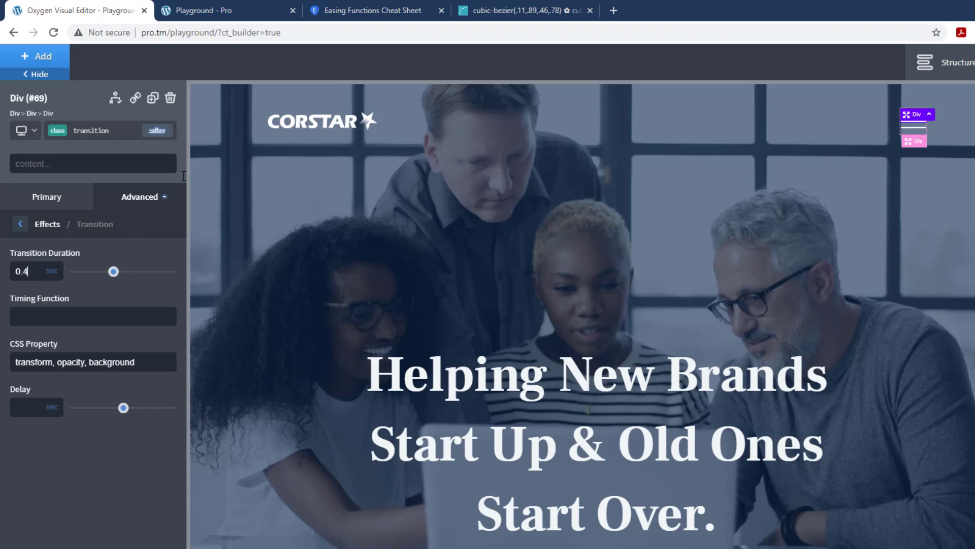
Step: Set the :after state's timing function to "easeOutQuint", copied from the Easing Functions Cheat Sheet
left_click(264, 10)
left_click(356, 10)
right_click(445, 377)
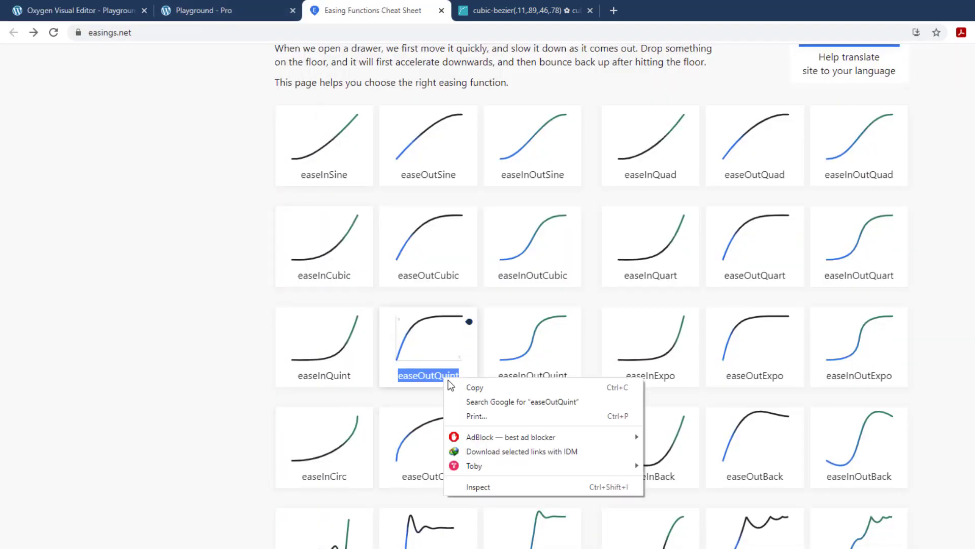
left_click(466, 386)
left_click(76, 11)
left_click(92, 314)
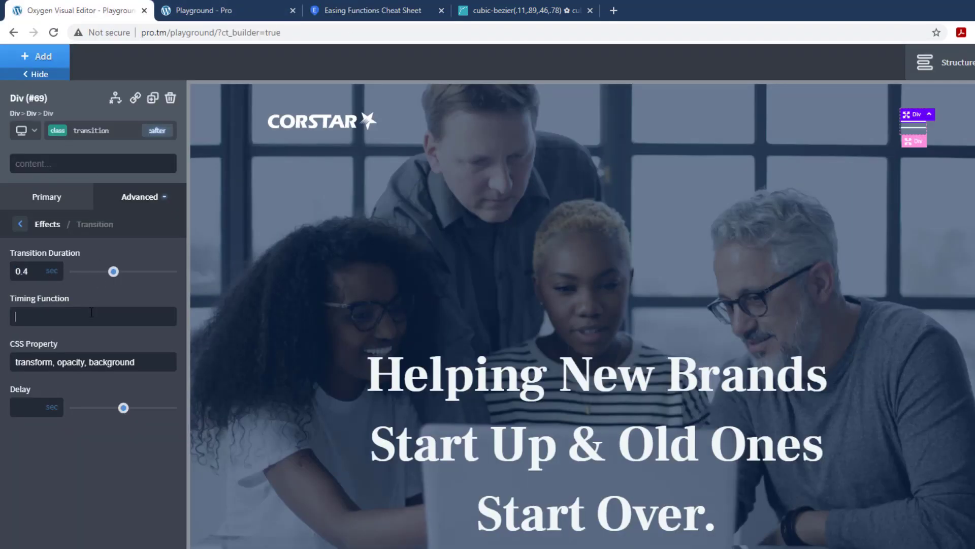
key("ctrl+v")
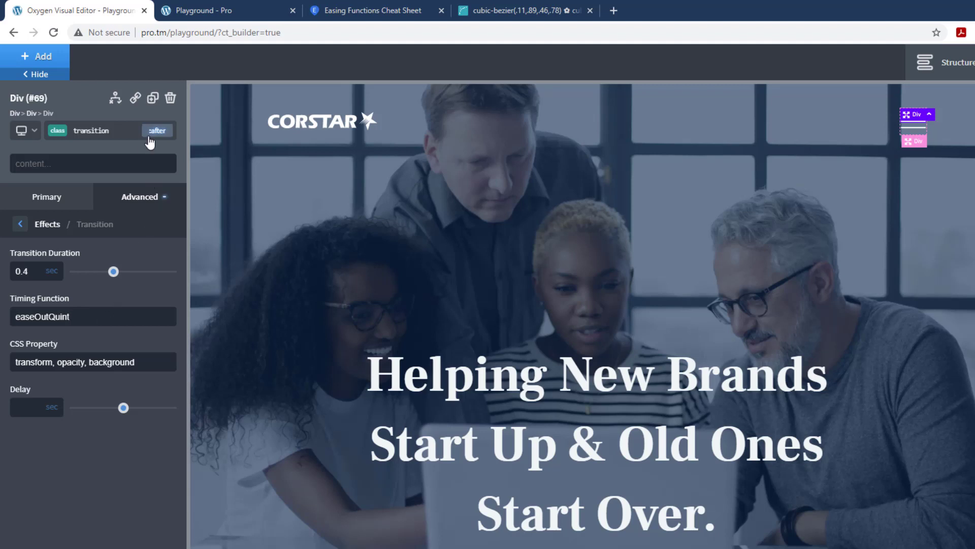
left_click(167, 132)
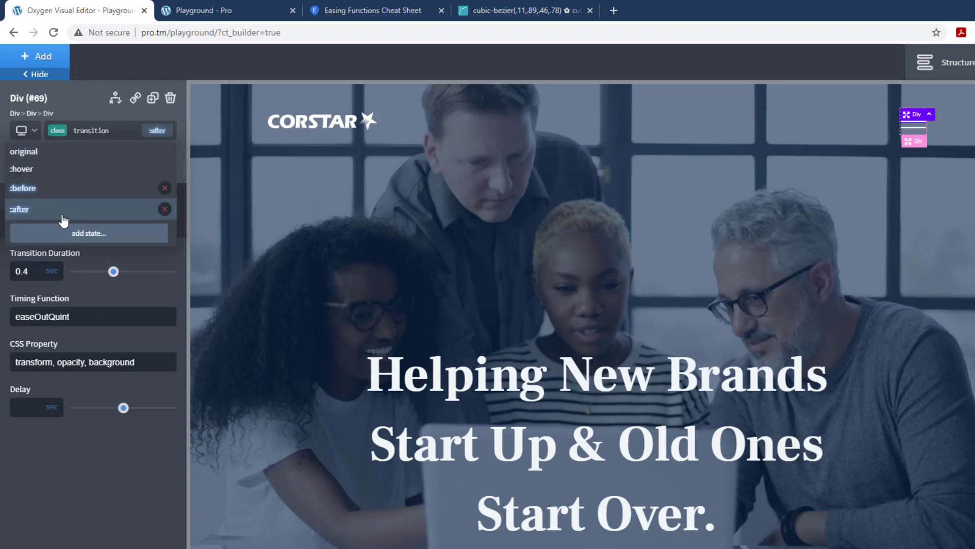
left_click(52, 481)
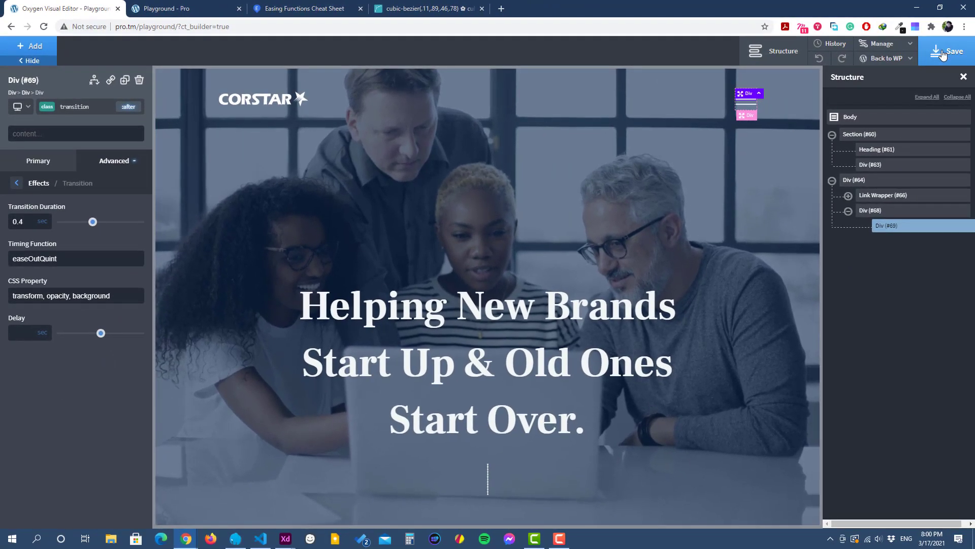
Step: Save the page in Oxygen, check the published Playground page, and return to the editor with the hero section selected
left_click(943, 50)
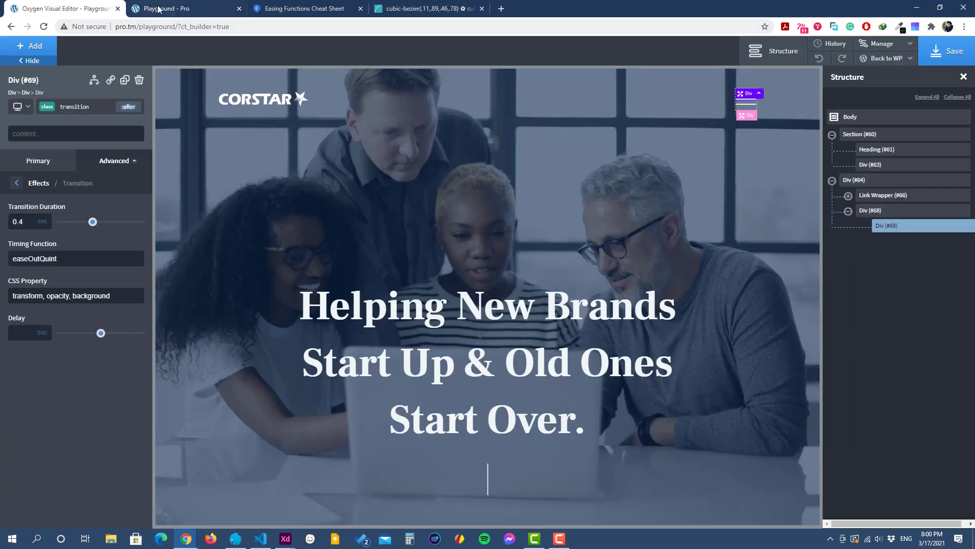
left_click(162, 9)
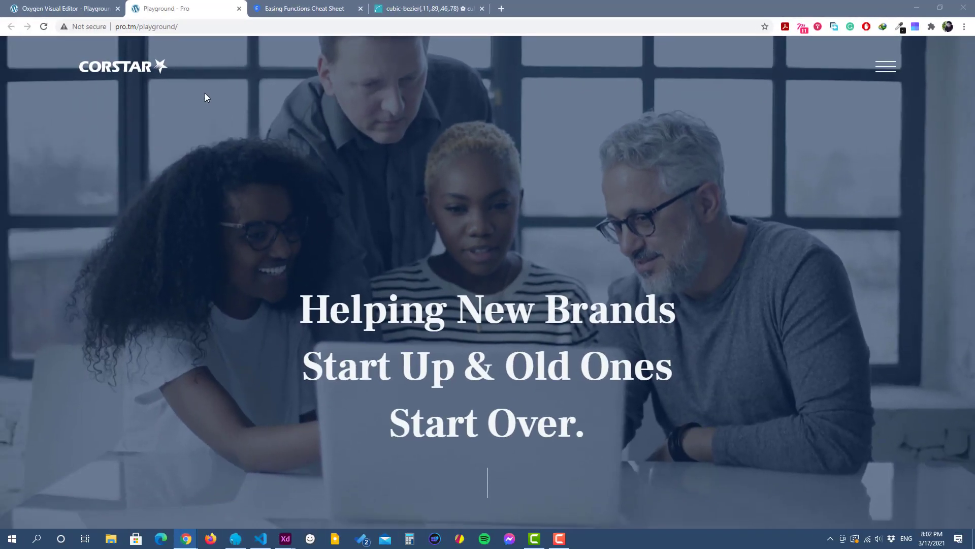
left_click(102, 8)
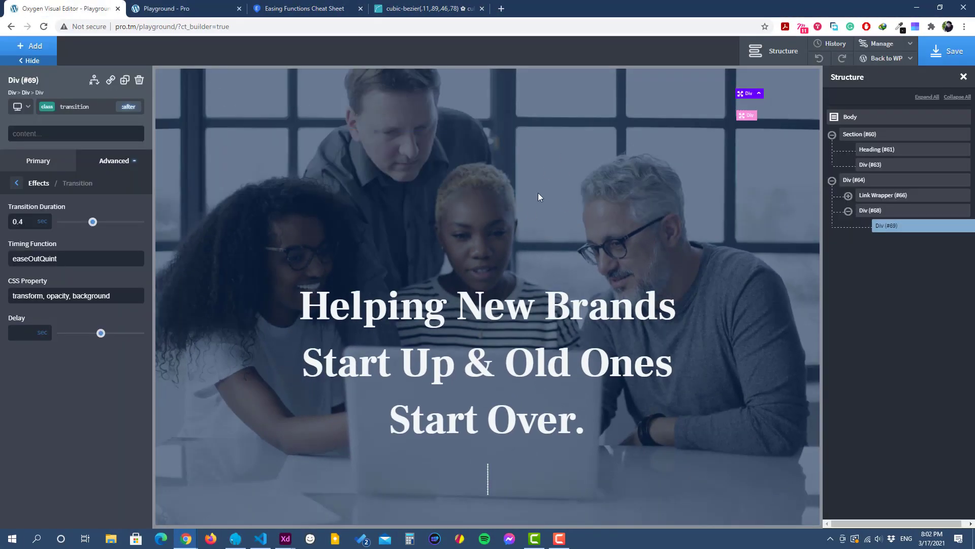
left_click(538, 195)
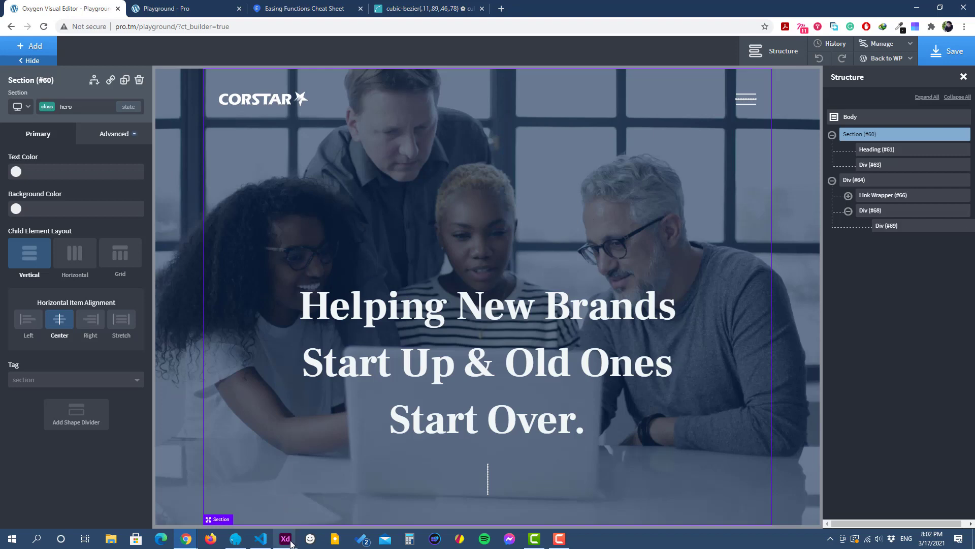
Step: Preview the Home – 2 artboard in Adobe XD, open and close the hamburger menu to examine its behaviour, and return to Oxygen
mouse_move(285, 538)
left_click(255, 483)
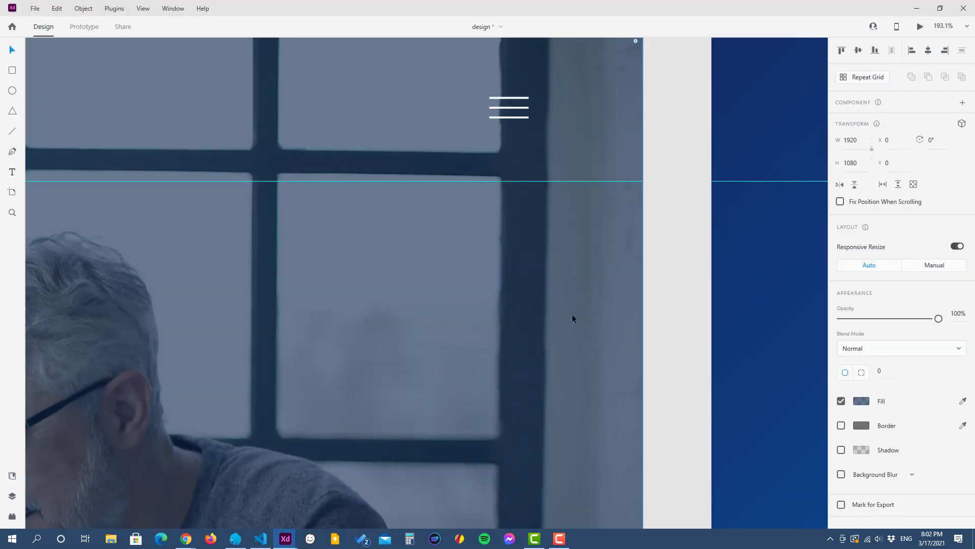
scroll(572, 313, "down", 10)
left_click_drag(672, 354, 699, 322)
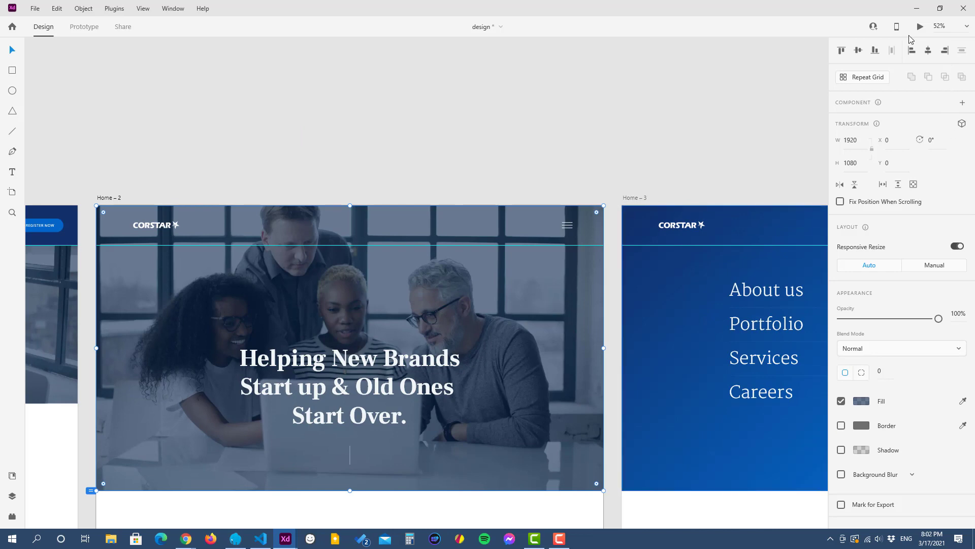
left_click(920, 28)
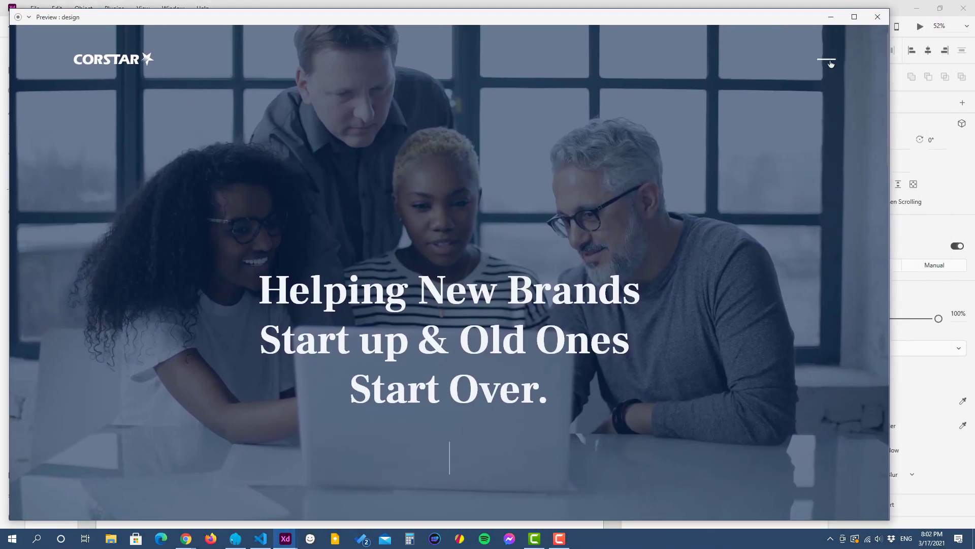
left_click(830, 62)
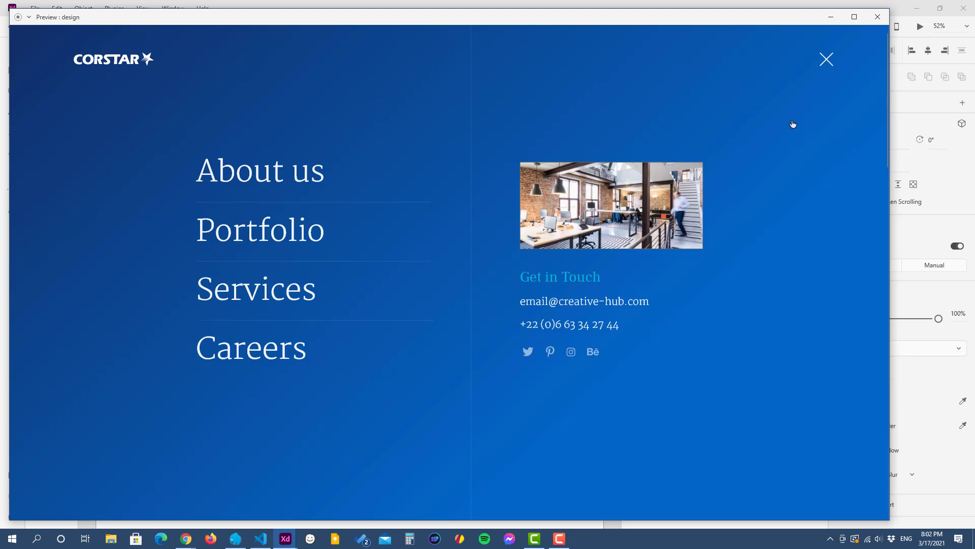
left_click(826, 60)
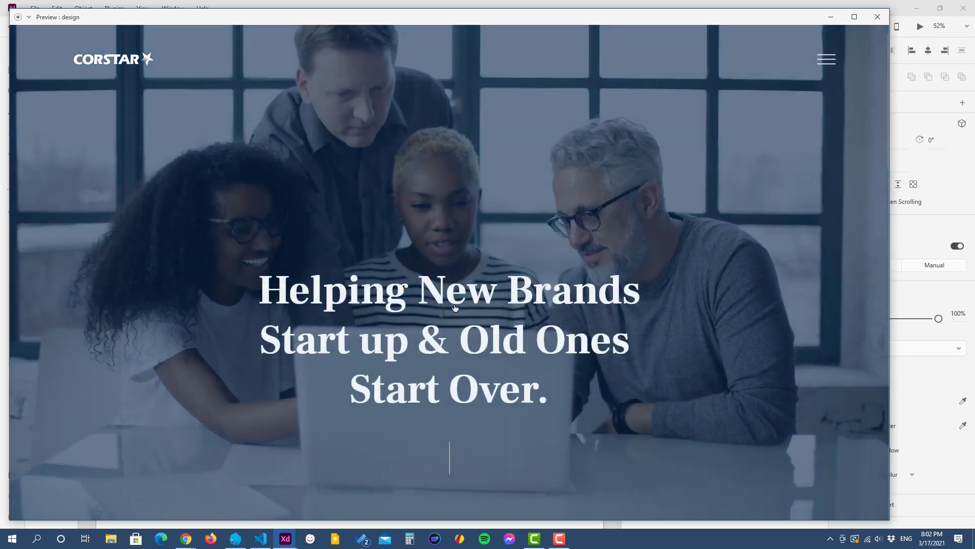
left_click(831, 21)
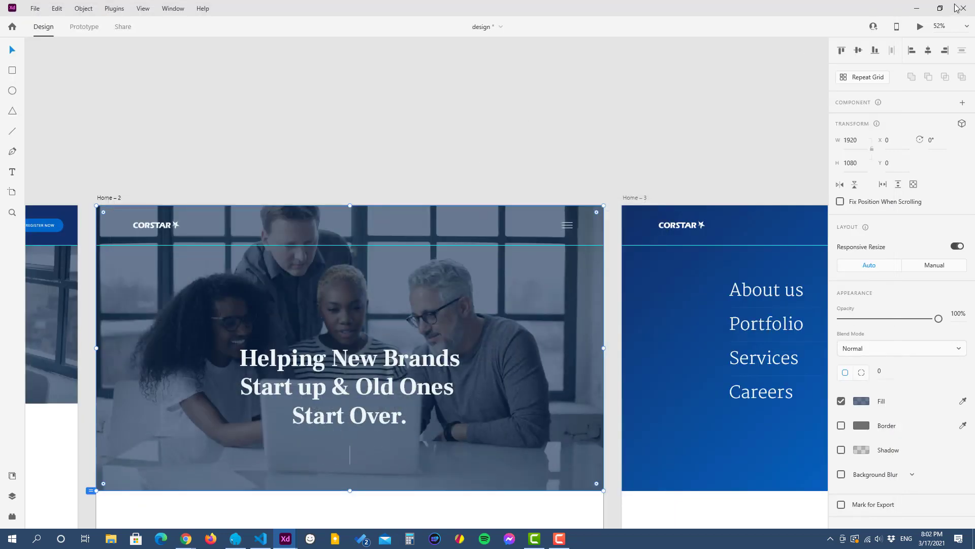
left_click(917, 8)
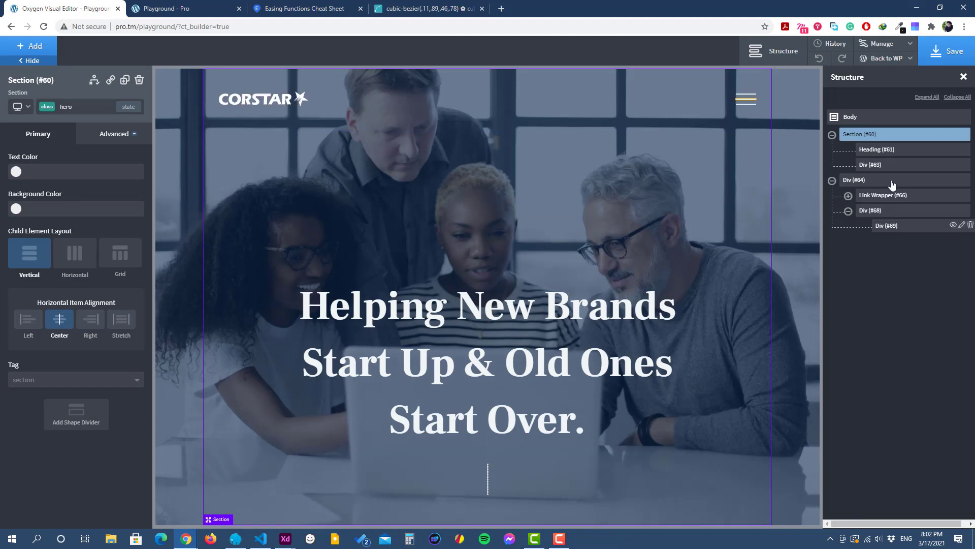
Step: Add a new section directly under the Body and give it the class "offcanvas-section"
left_click(860, 118)
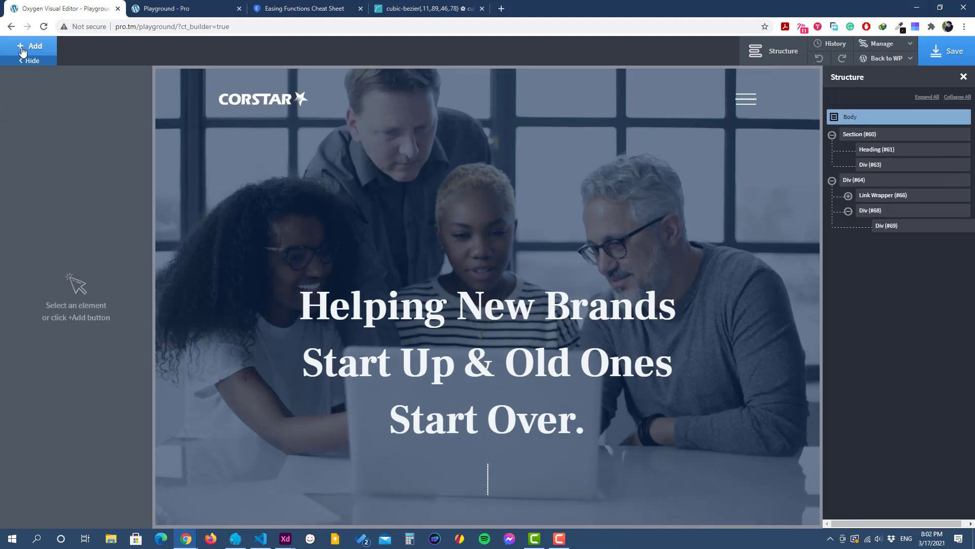
left_click(29, 47)
left_click(34, 147)
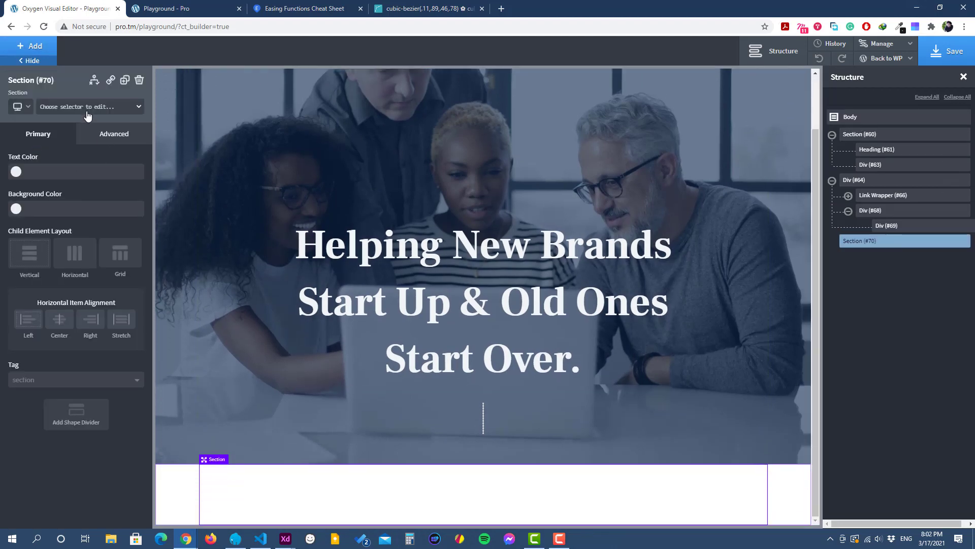
left_click(87, 107)
type("offcanvas-section")
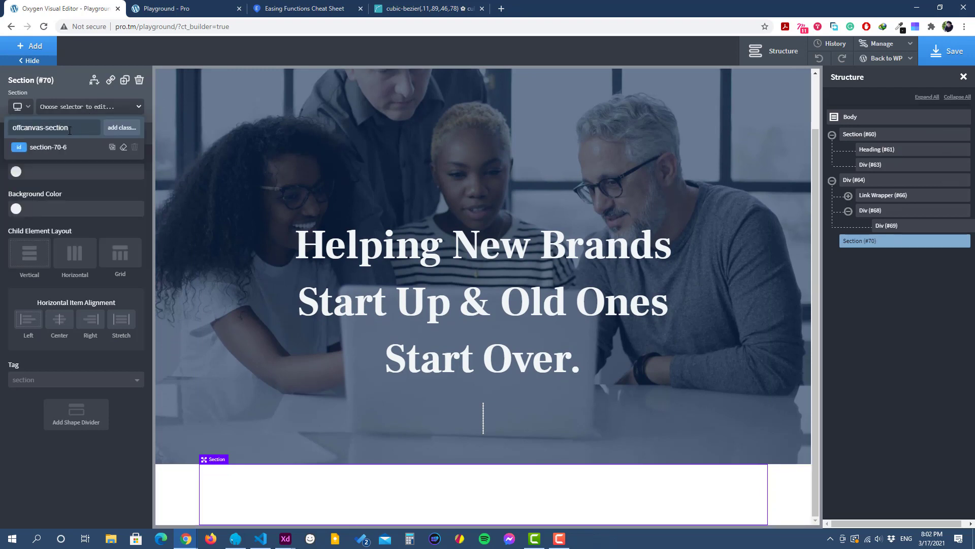
left_click(120, 128)
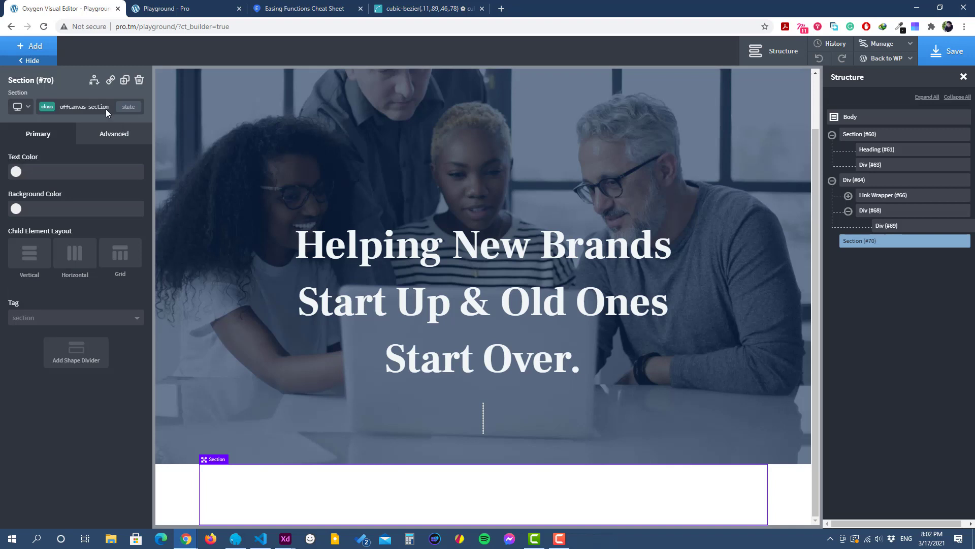
Step: Set the height of the offcanvas-section class to 100 vh
left_click(106, 135)
left_click(73, 193)
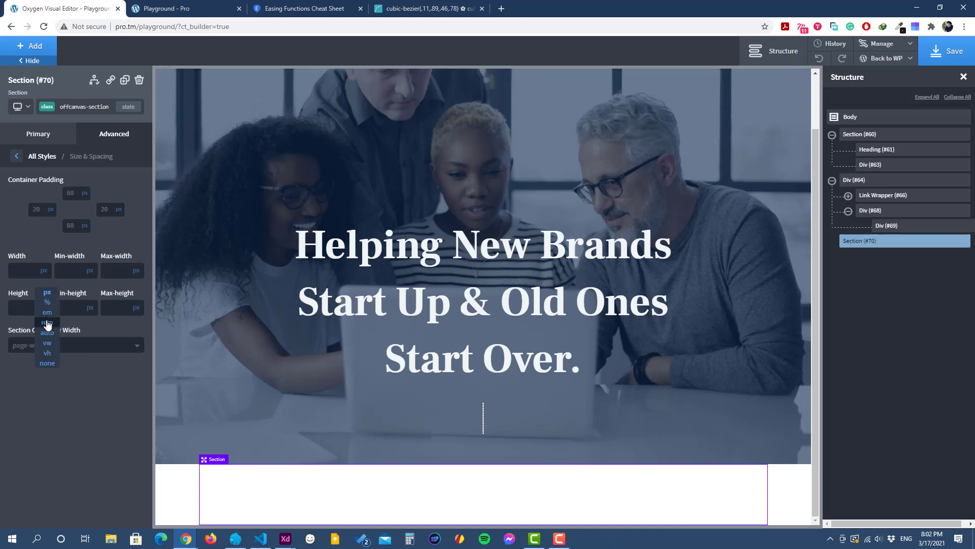
left_click(47, 356)
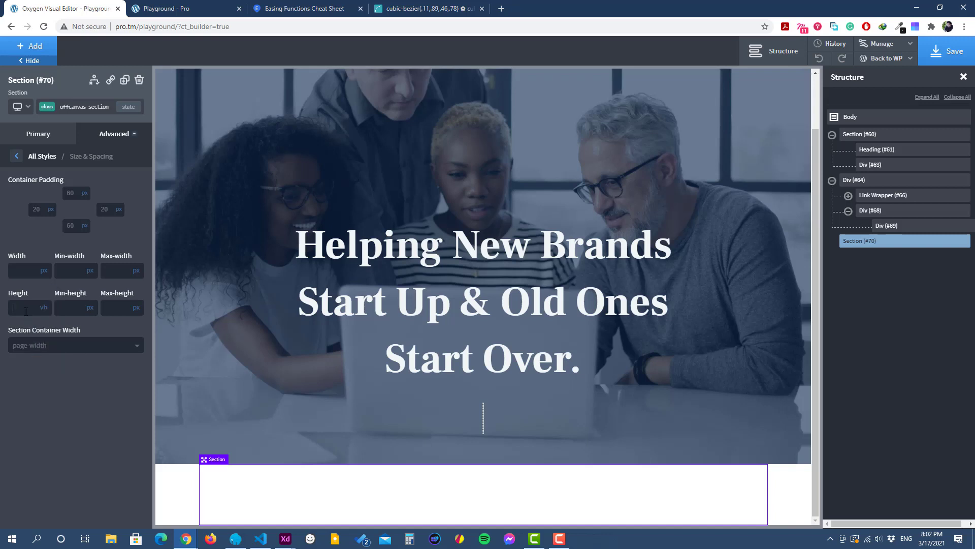
type("100")
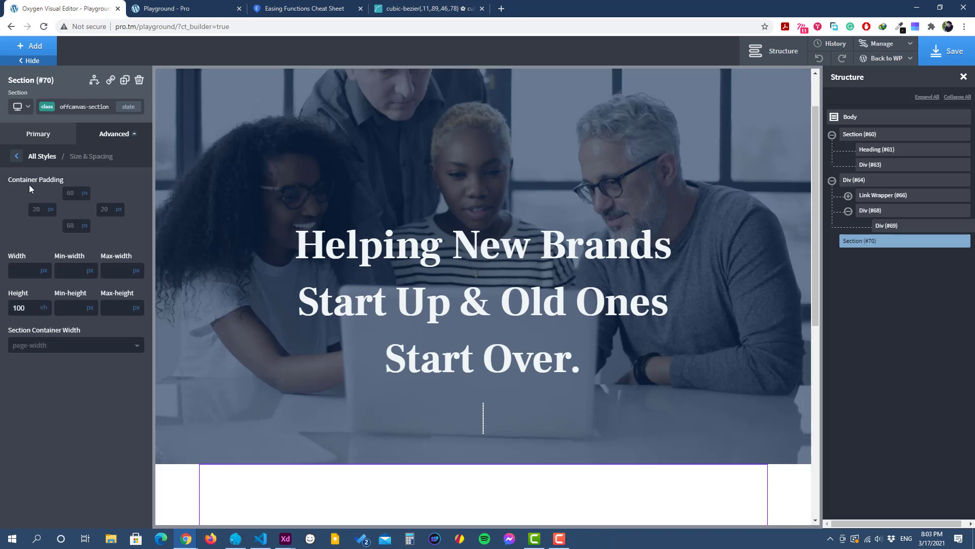
left_click(17, 161)
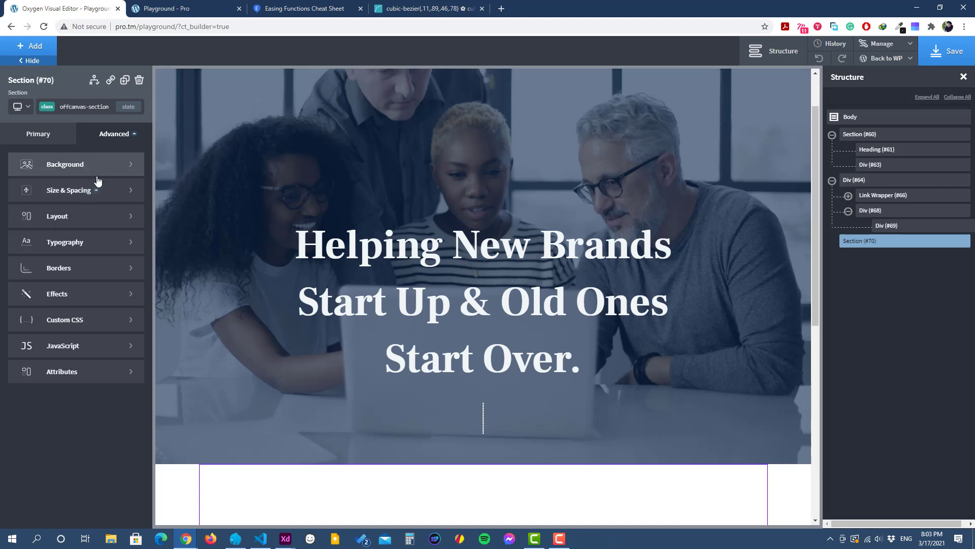
Step: Give the offcanvas-section class a fixed position with top, left and right offsets of 0 px
left_click(89, 219)
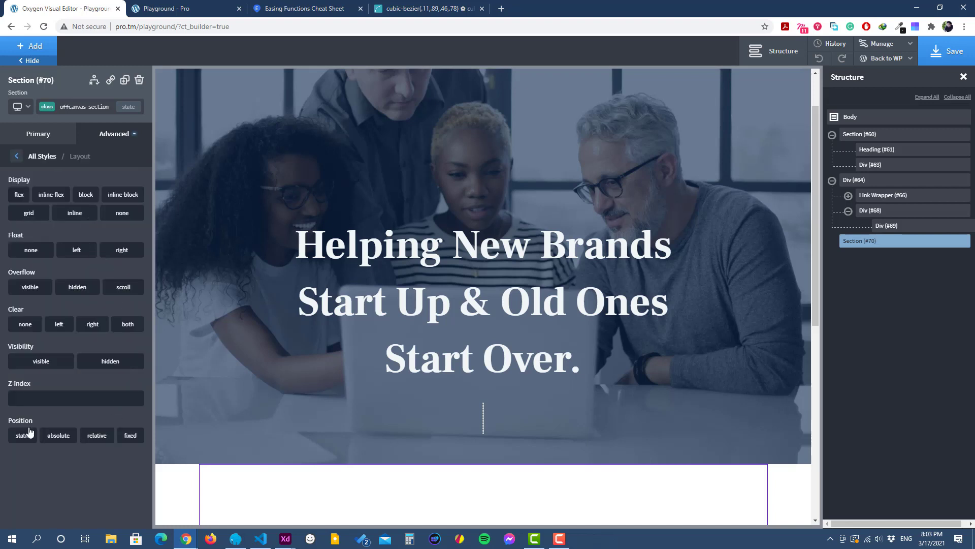
left_click(131, 435)
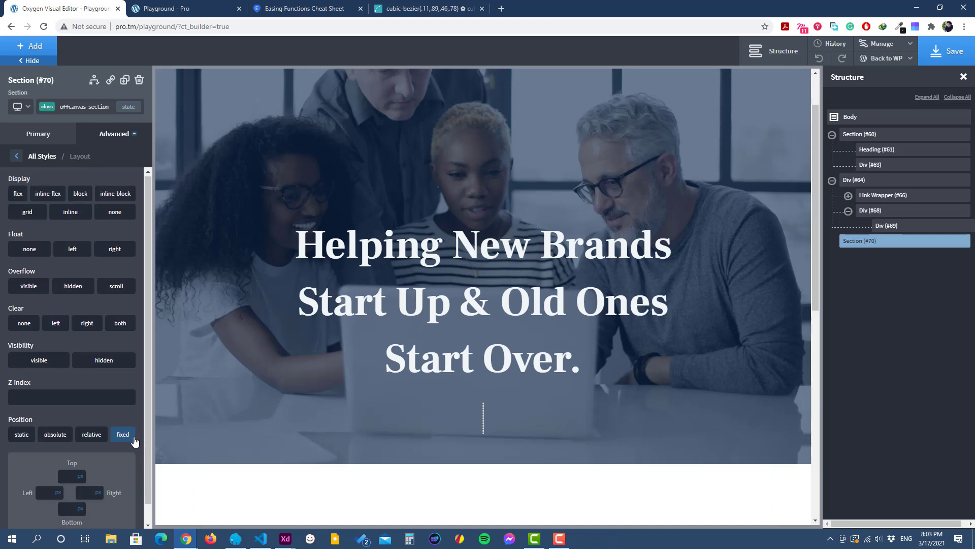
scroll(82, 463, "down", 1)
left_click(71, 456)
type("0")
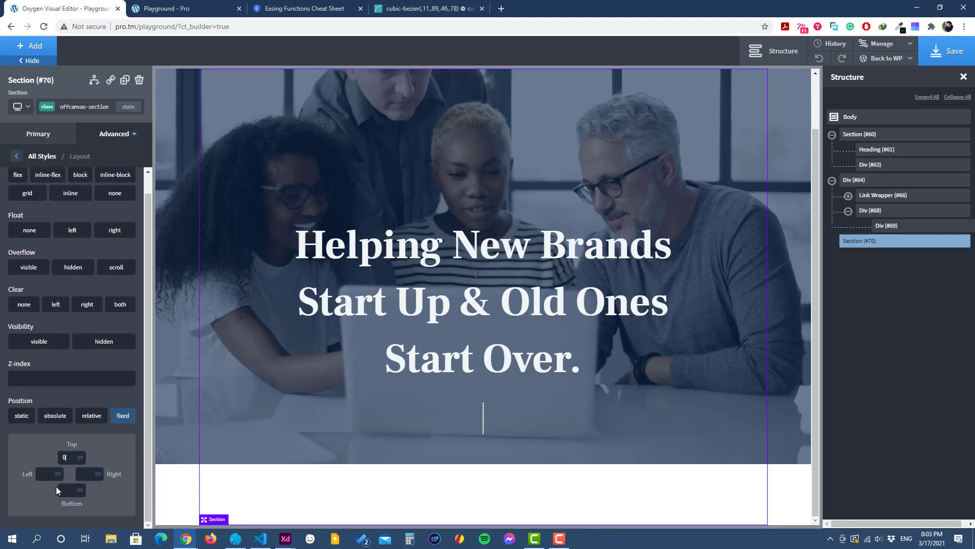
type("0")
left_click(81, 473)
type("0")
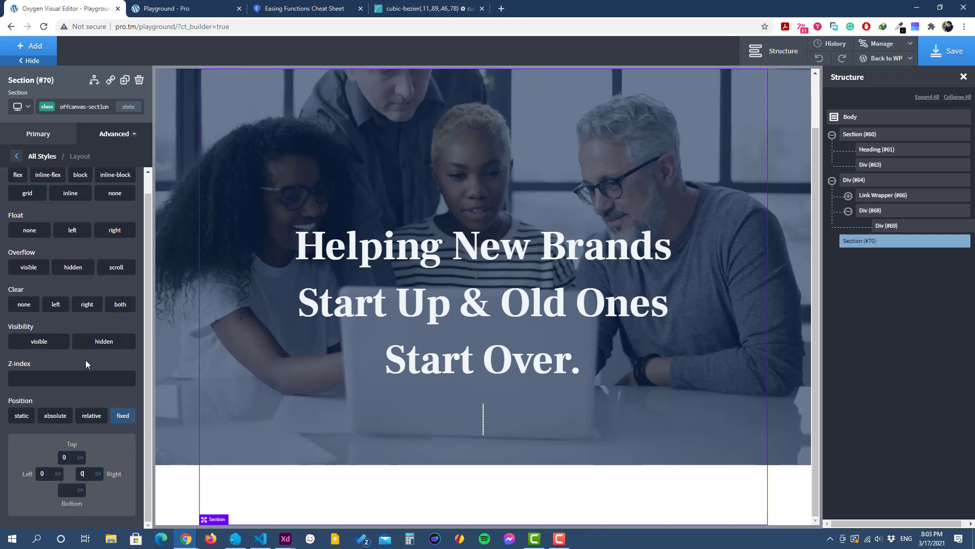
scroll(85, 360, "up", 1)
left_click(16, 156)
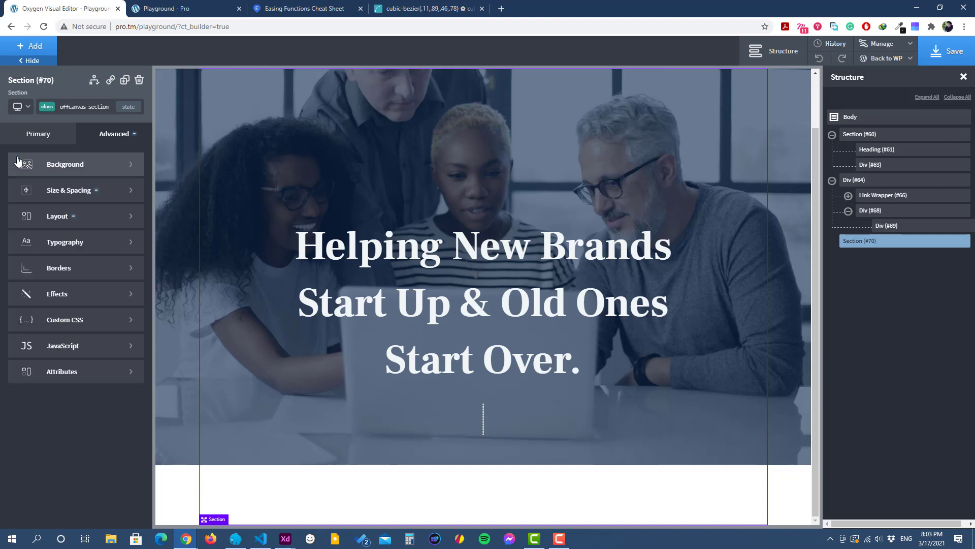
scroll(261, 285, "up", 2)
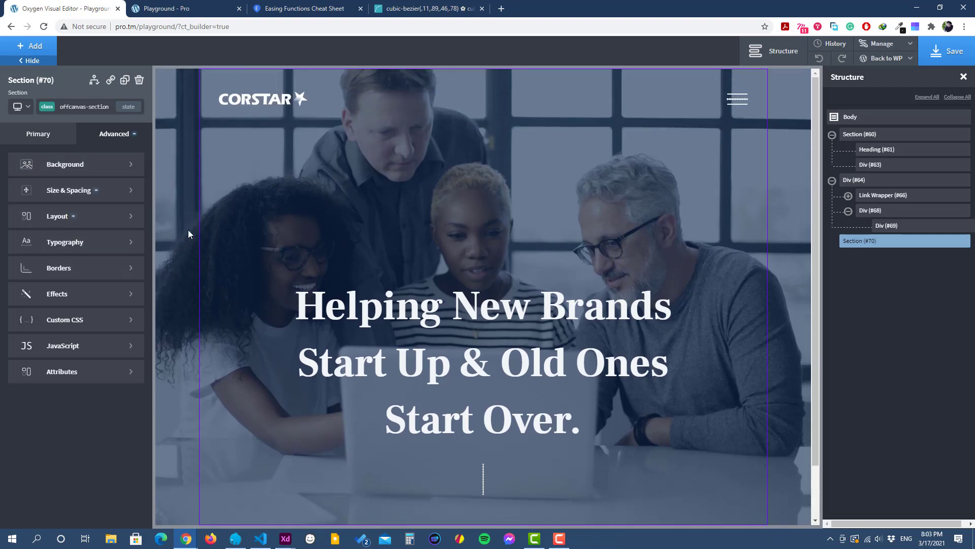
Step: Check the Home – 3 menu background in Adobe XD, and in Oxygen add the second, dark blue global color to the offcanvas-section background gradient
left_click(78, 165)
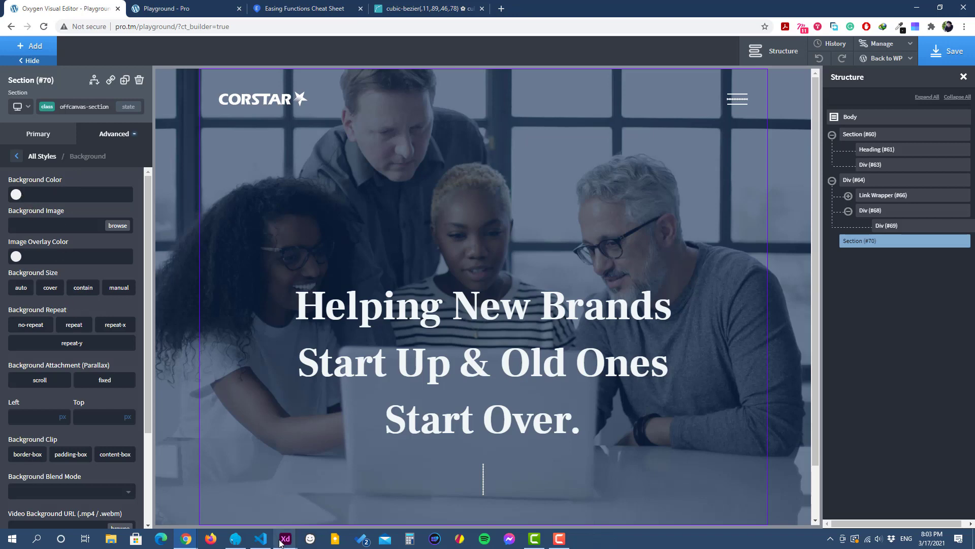
mouse_move(282, 541)
left_click(252, 495)
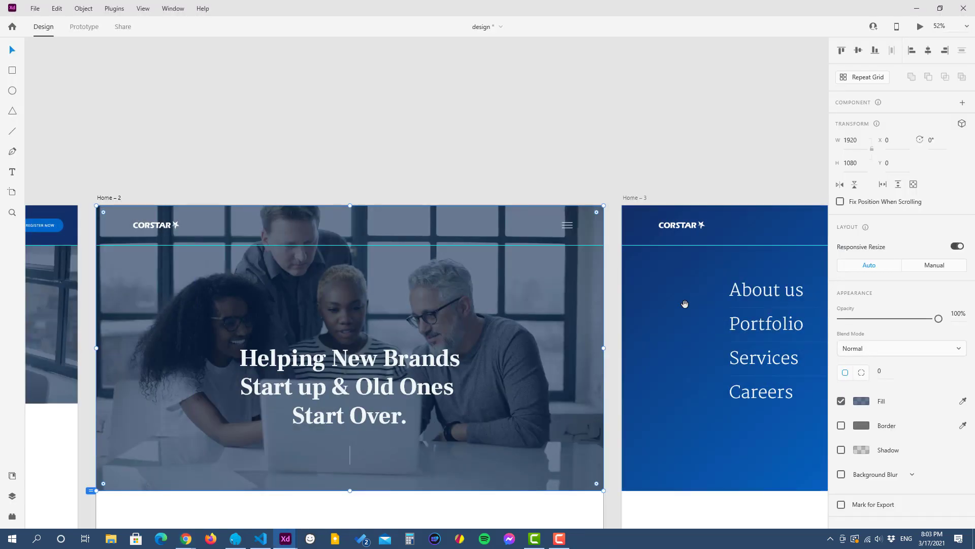
left_click_drag(684, 305, 394, 183)
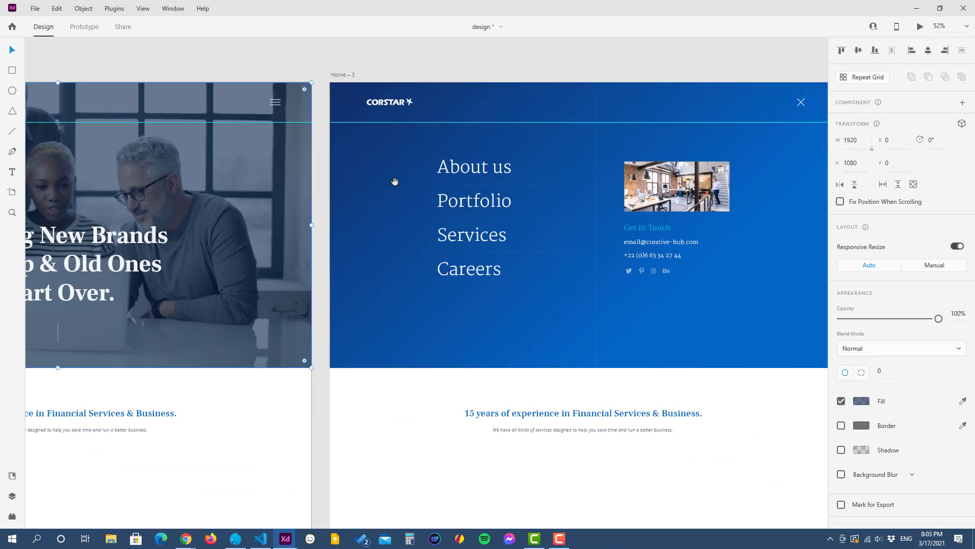
left_click(916, 8)
scroll(73, 336, "down", 3)
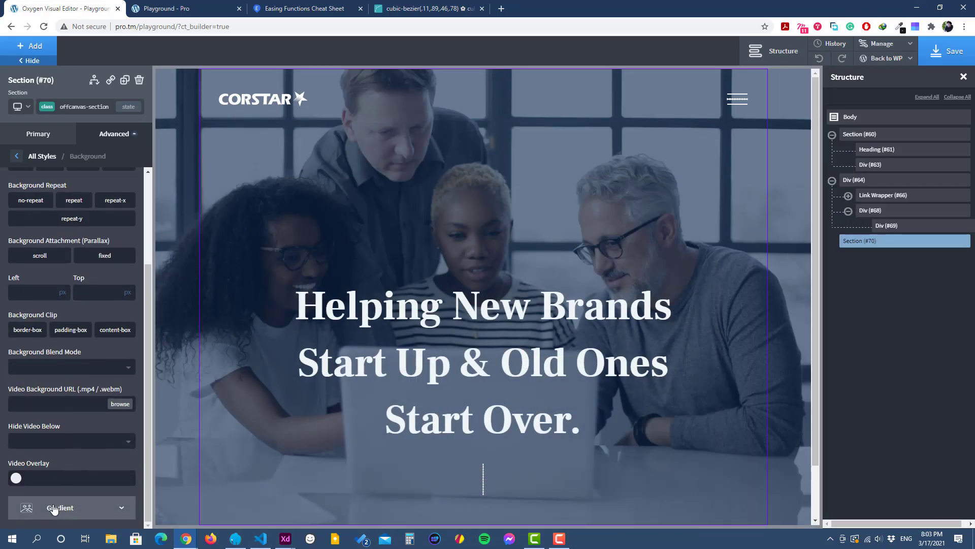
left_click(70, 508)
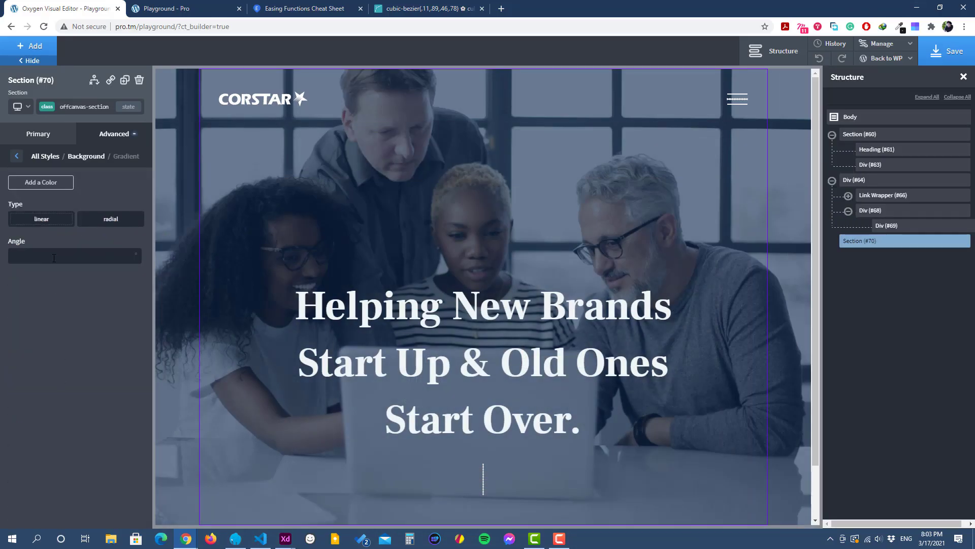
left_click(38, 182)
left_click(17, 208)
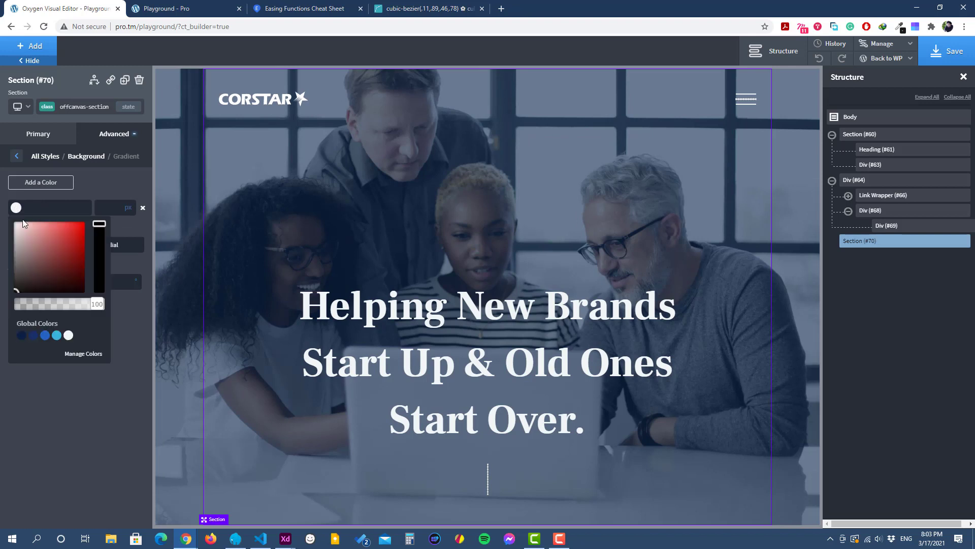
left_click(33, 335)
left_click(111, 176)
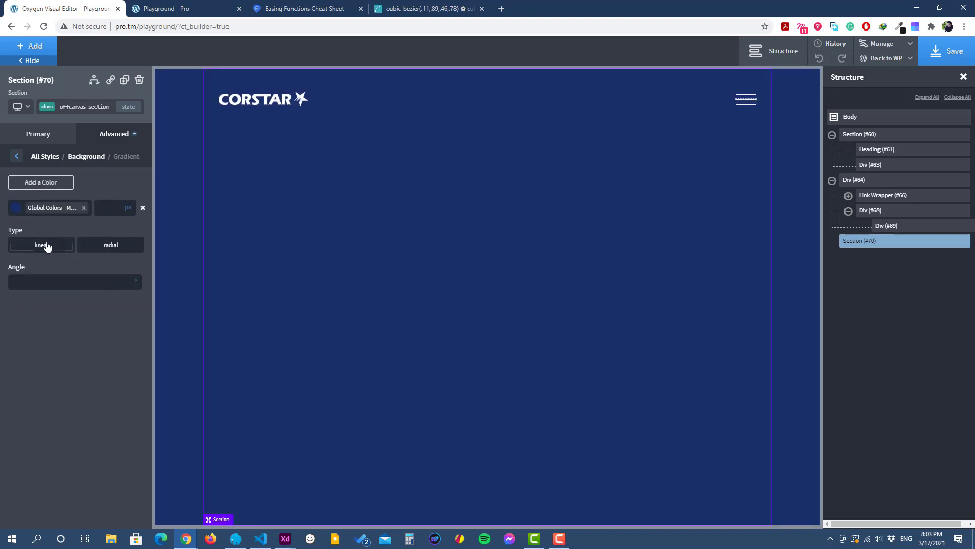
Step: Add the third, lighter blue global color to the offcanvas-section gradient and set the gradient angle to 45 degrees
left_click(29, 182)
left_click(16, 233)
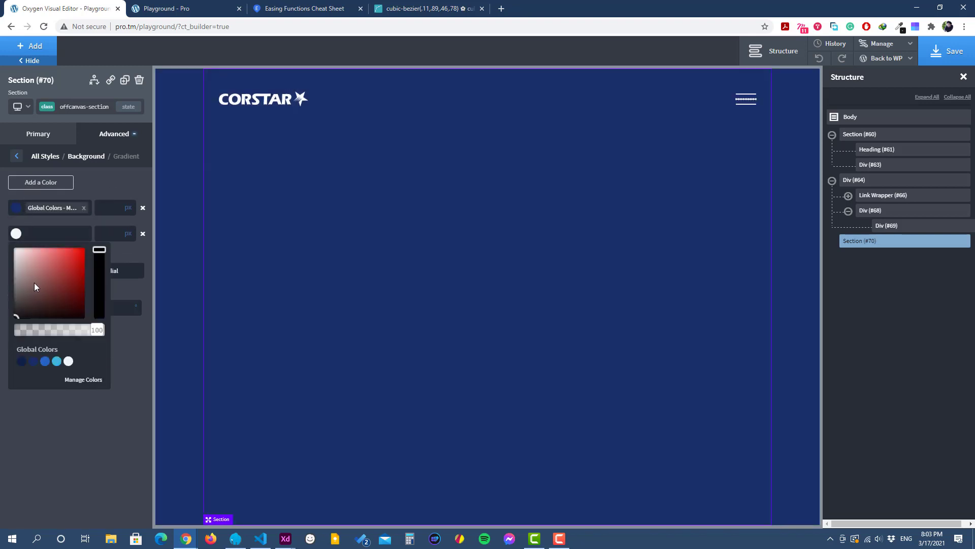
left_click(44, 362)
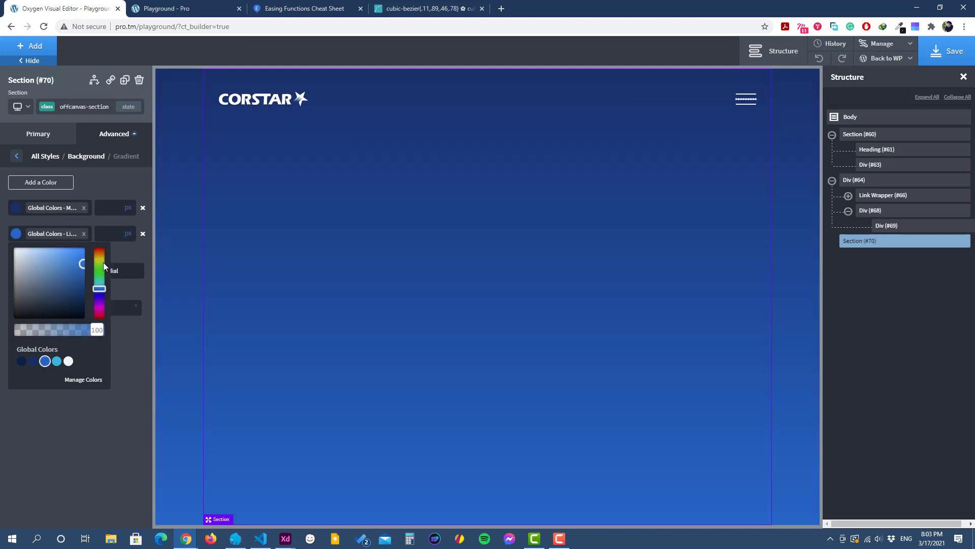
left_click(107, 189)
left_click(57, 308)
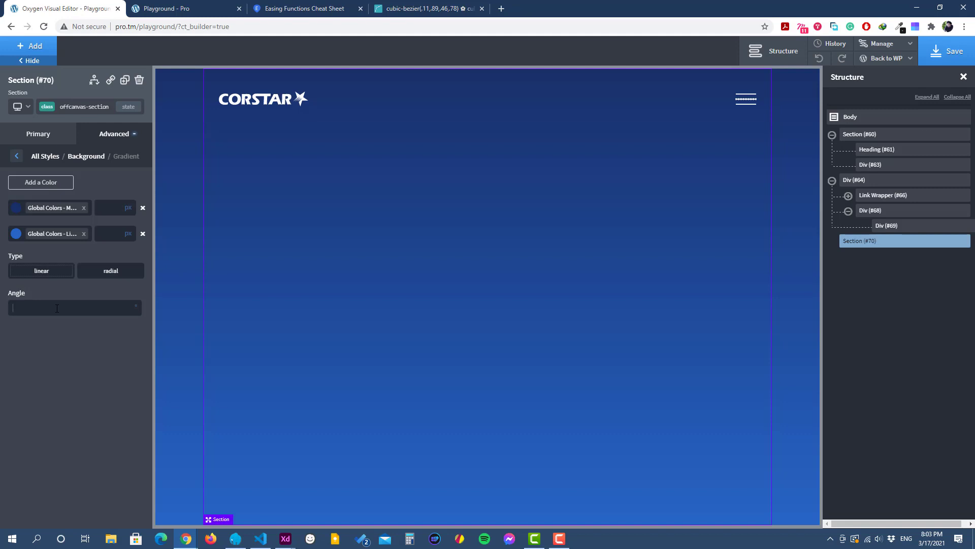
type("45")
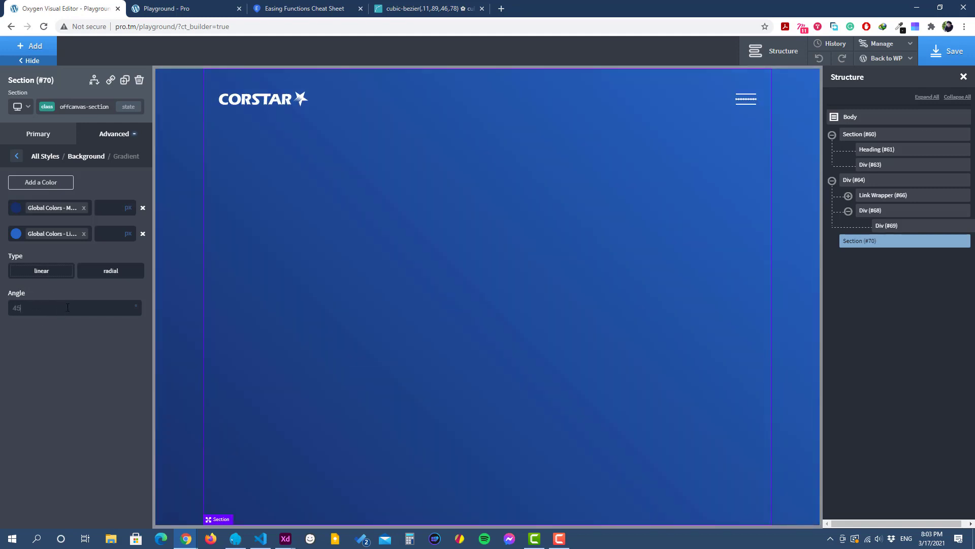
Step: Save the page, reload the Playground front end to check the gradient background, and return to the Oxygen editor
left_click(948, 51)
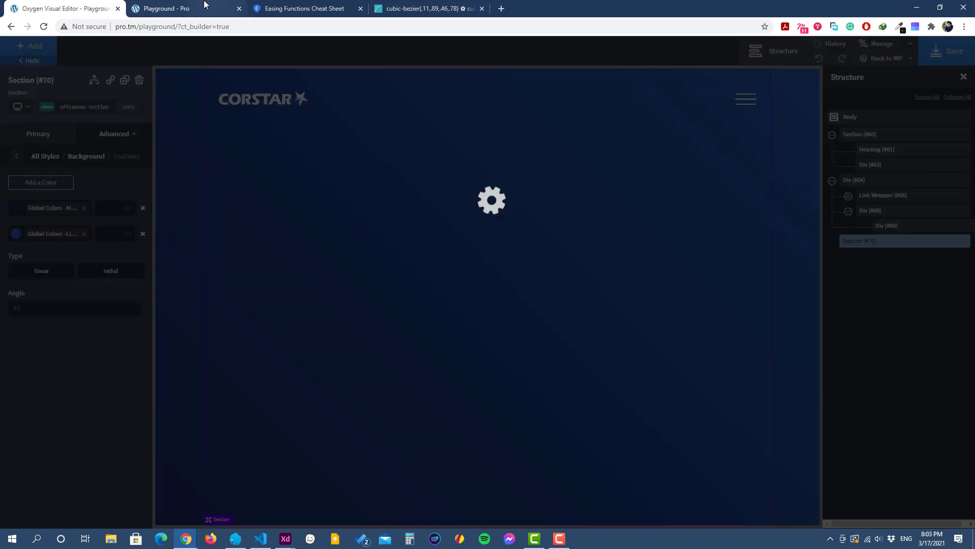
left_click(182, 9)
left_click(44, 27)
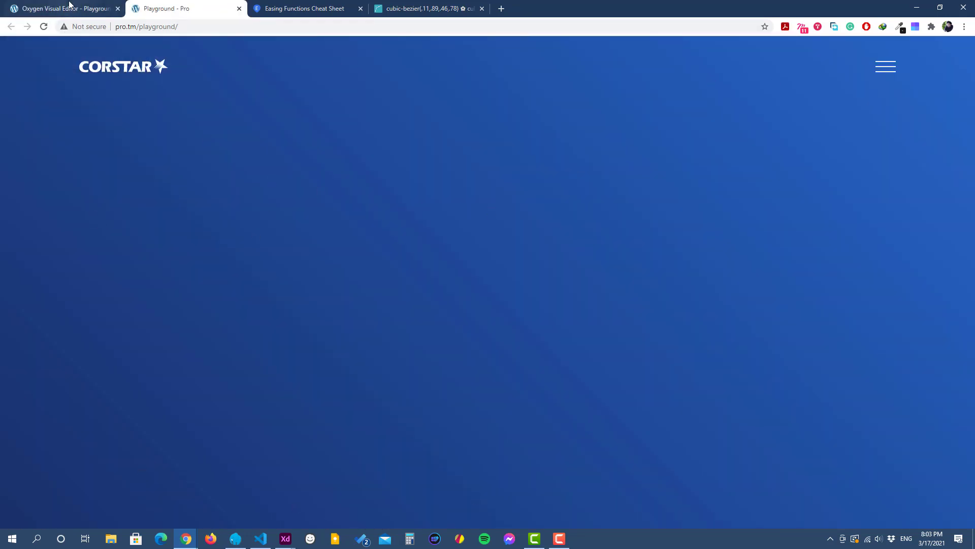
key("ctrl+shift+Tab")
Step: Check the menu design in Adobe XD, and in Oxygen switch the offcanvas-section class to its :before state
left_click(294, 542)
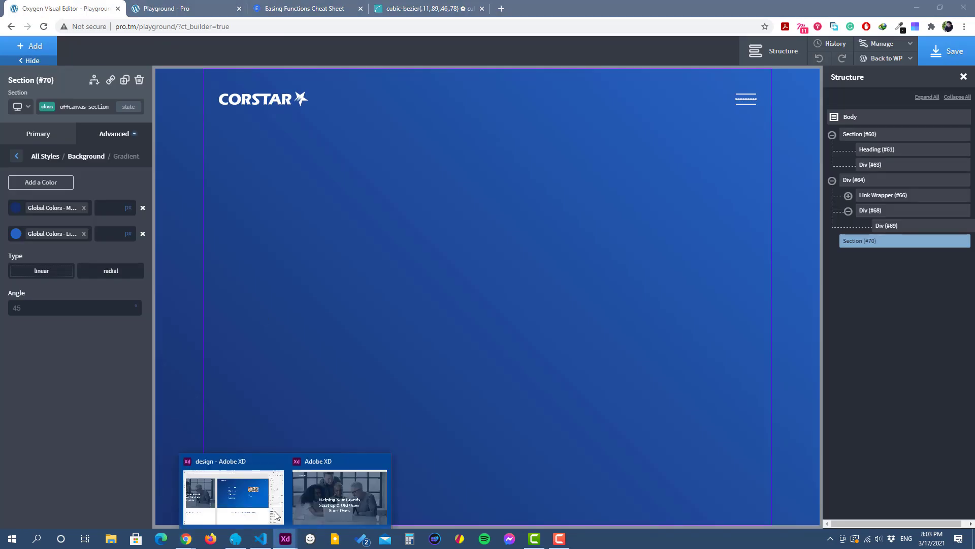
left_click(231, 488)
scroll(641, 215, "up", 5)
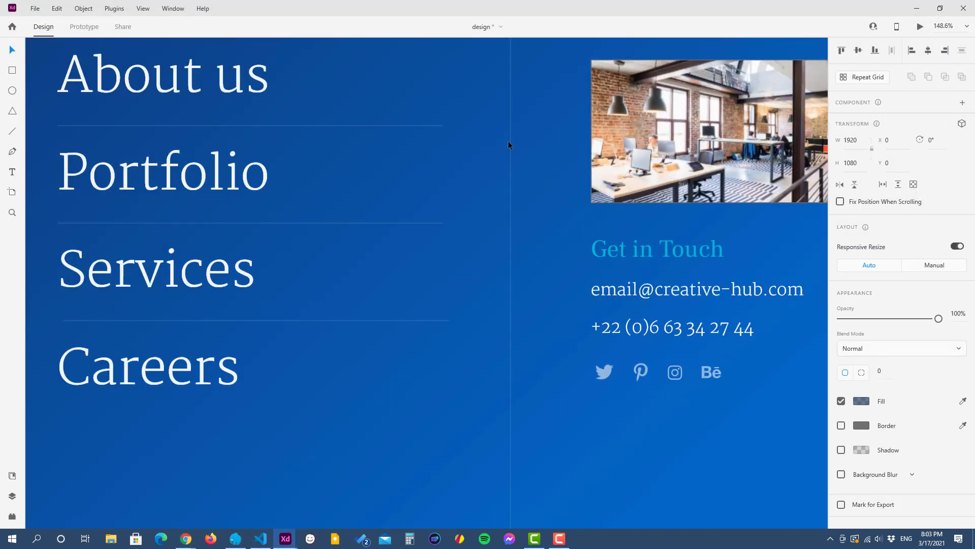
left_click(917, 9)
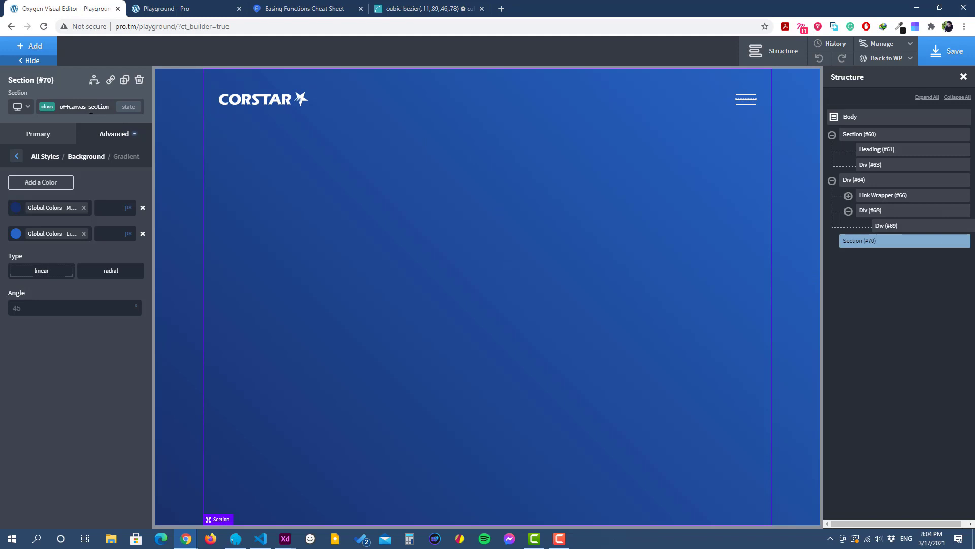
left_click(128, 106)
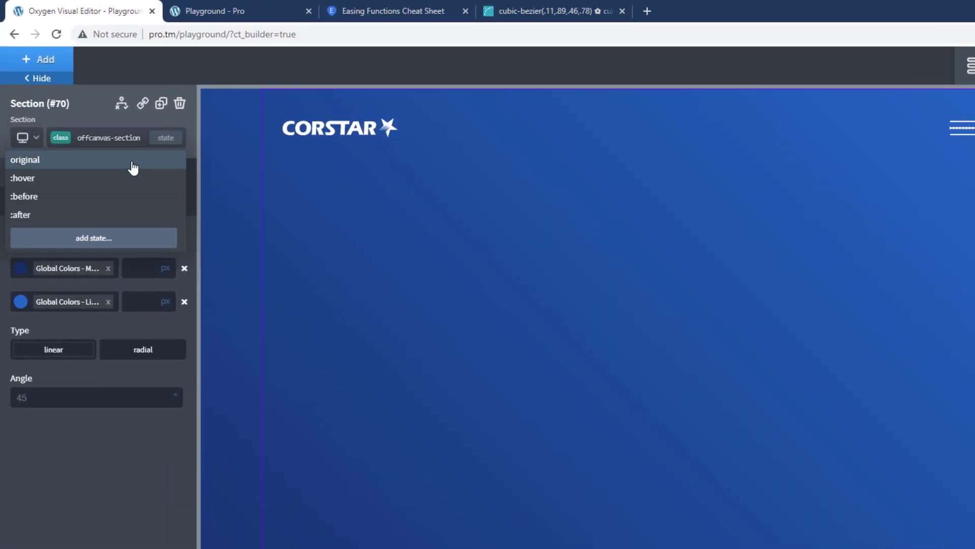
left_click(91, 198)
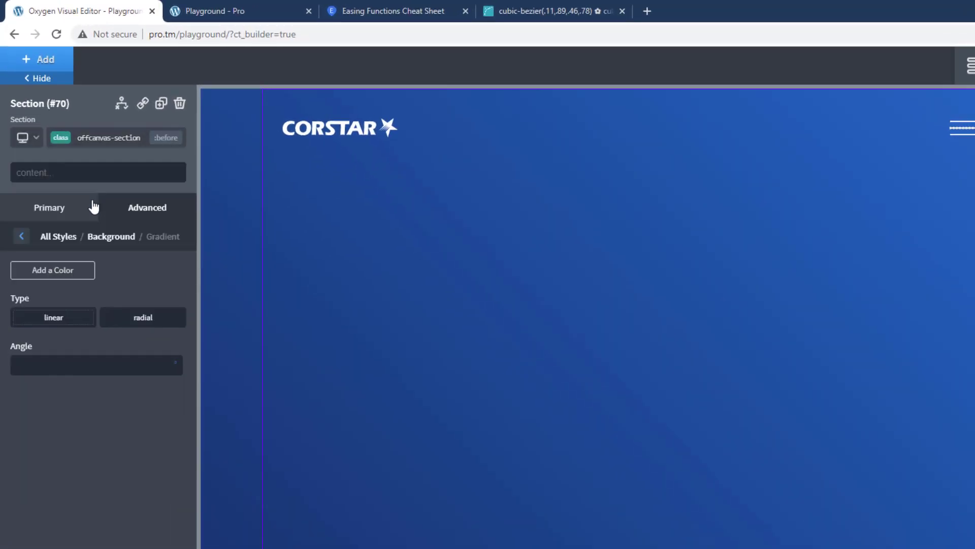
left_click(24, 234)
left_click(25, 239)
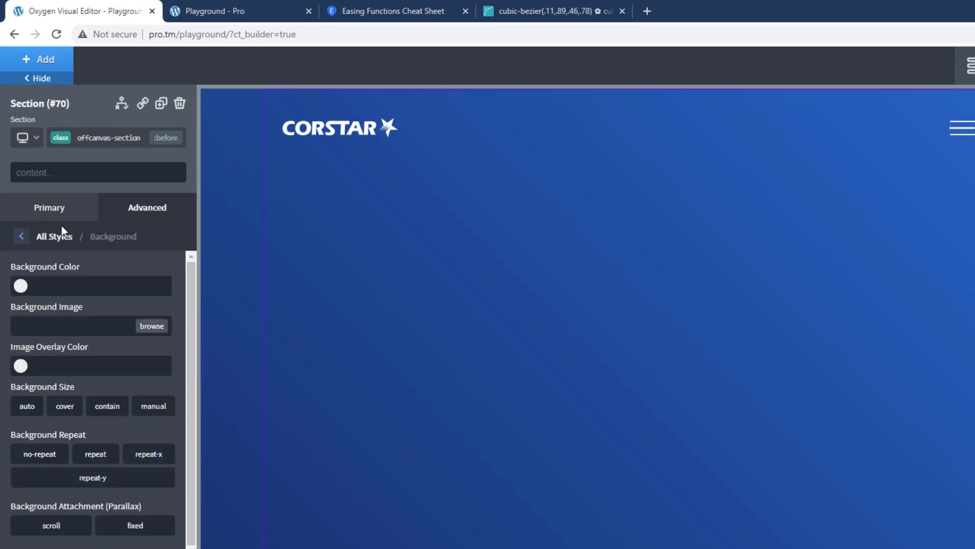
left_click(62, 219)
left_click(131, 218)
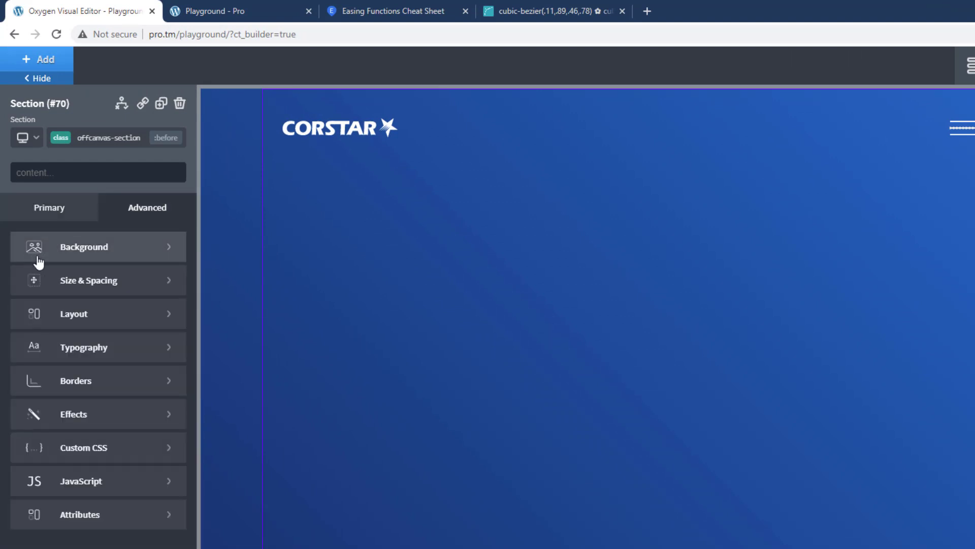
Step: Set the :before element of offcanvas-section to a width of 1 px and a height of 100%
left_click(97, 285)
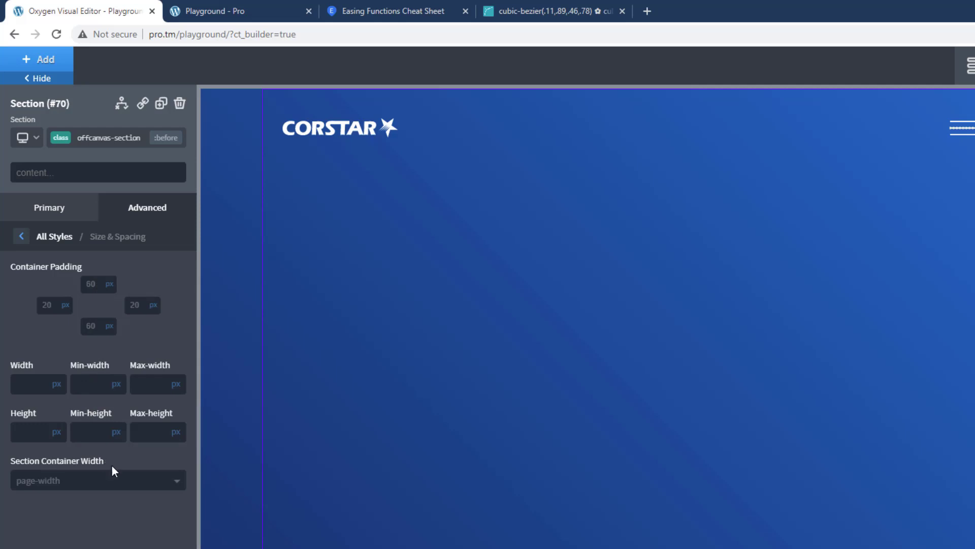
left_click(41, 385)
type("1")
left_click(28, 438)
type("100")
left_click(57, 435)
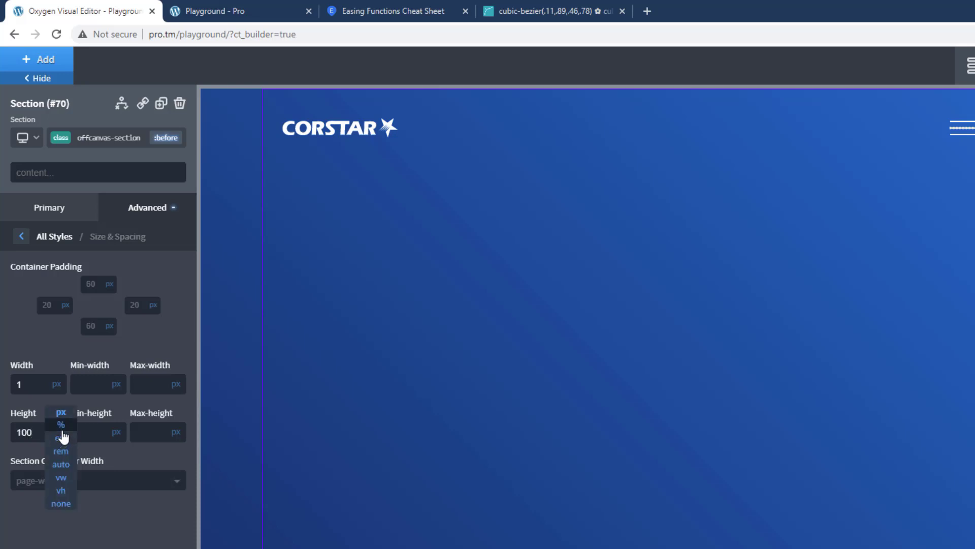
left_click(61, 424)
Step: Give the :before element the near-white Muted global color as background with its opacity reduced to 15%
left_click(24, 244)
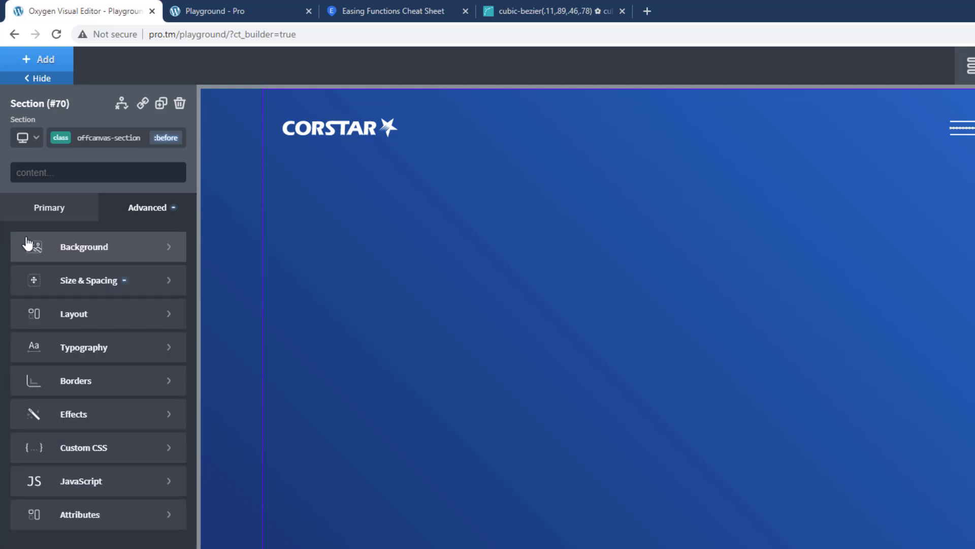
left_click(83, 249)
left_click(21, 286)
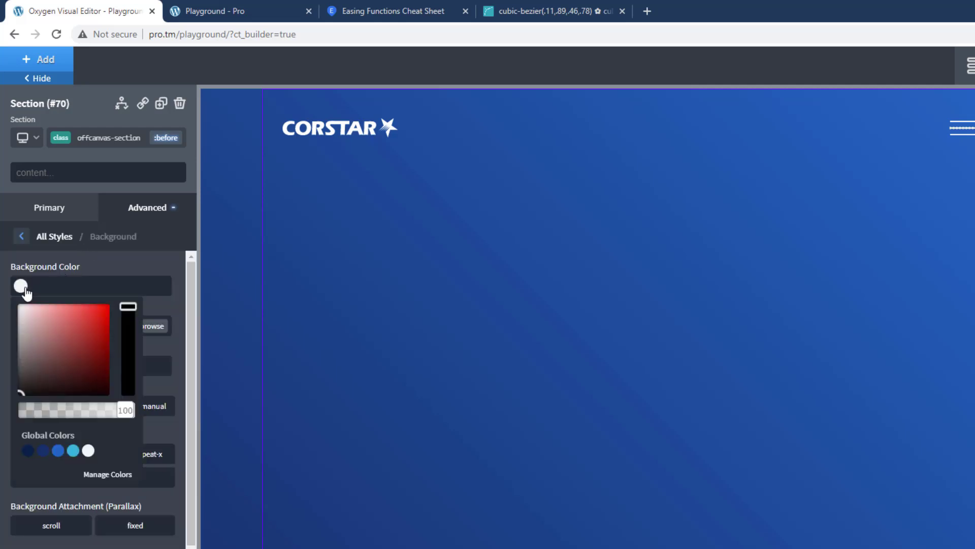
left_click(89, 450)
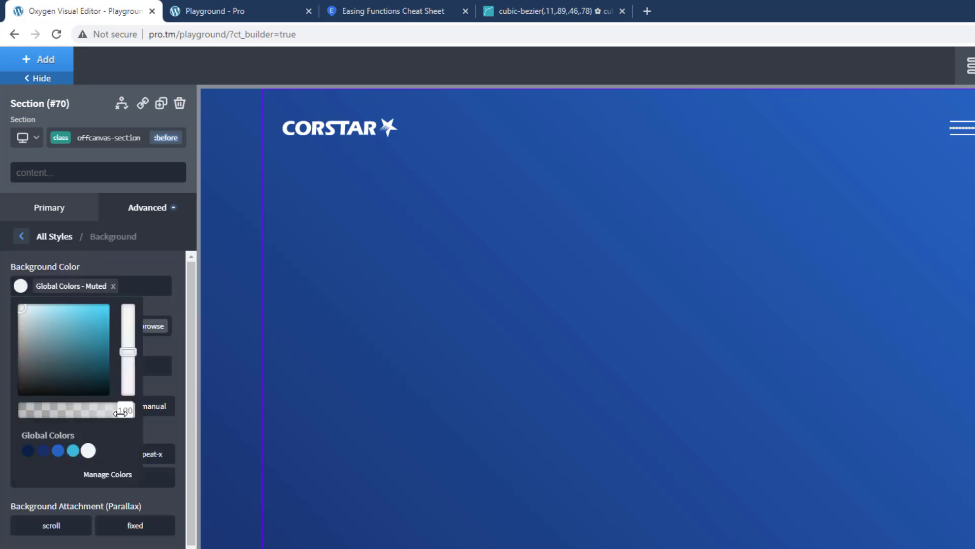
left_click_drag(121, 412, 39, 416)
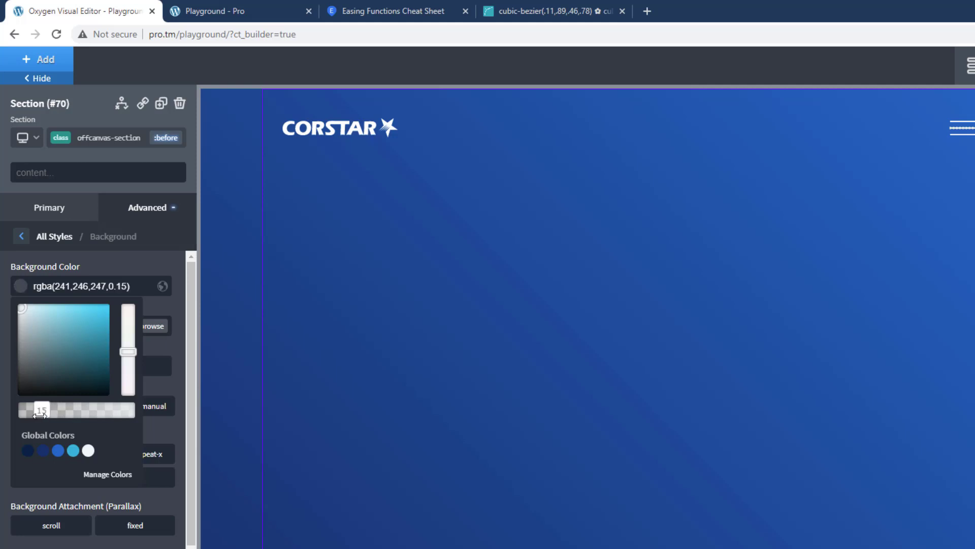
left_click(122, 272)
Step: Position the :before element absolutely with a top offset of 0 px and a left offset of 50%
left_click(21, 236)
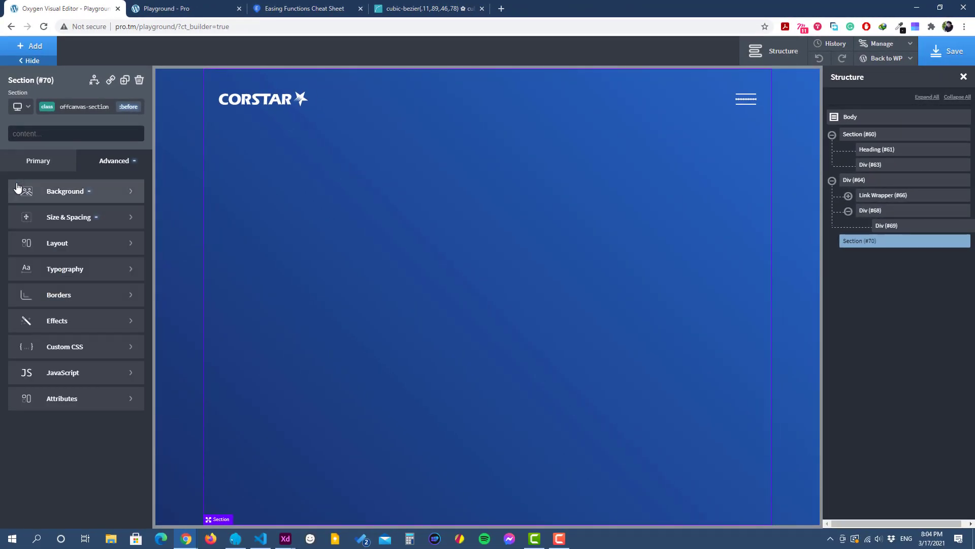
left_click(91, 244)
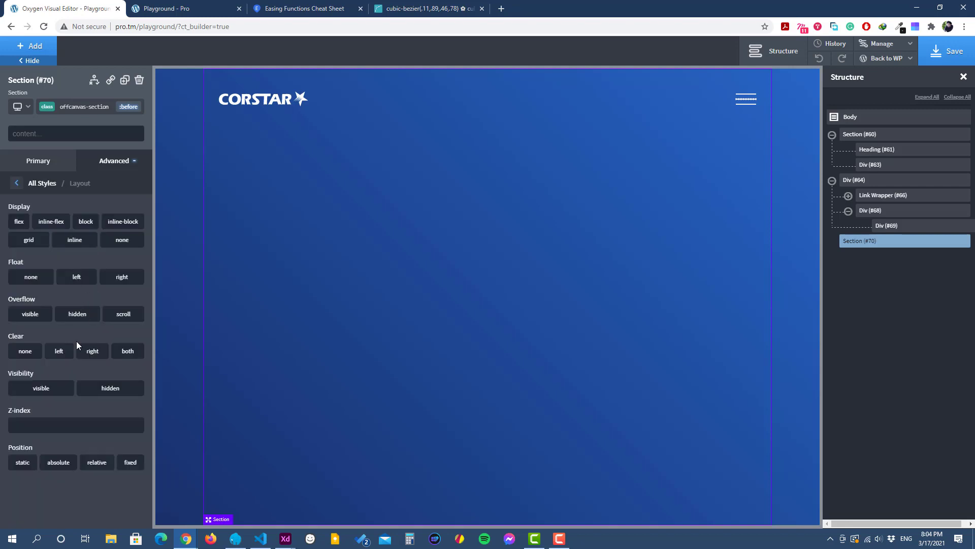
left_click(61, 463)
scroll(63, 463, "down", 1)
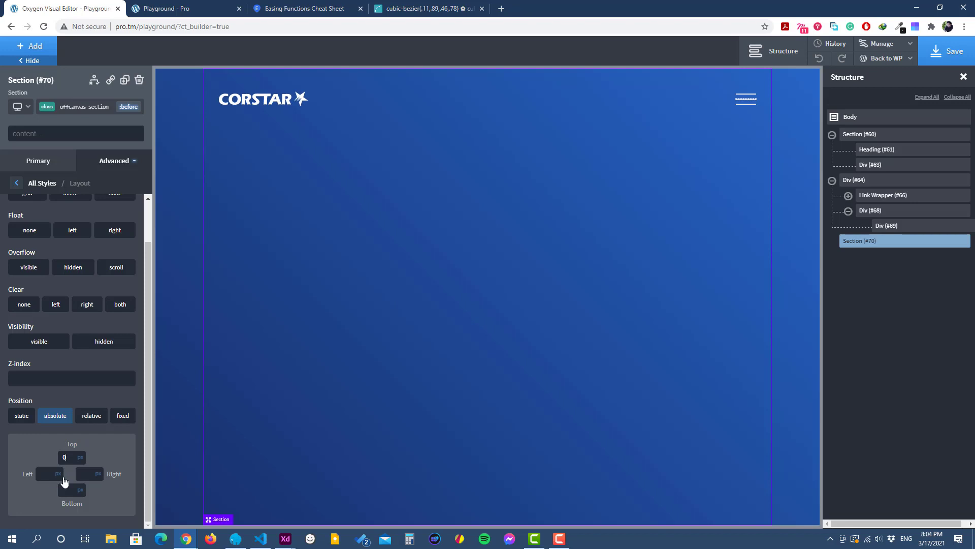
left_click(58, 474)
left_click(60, 470)
type("50")
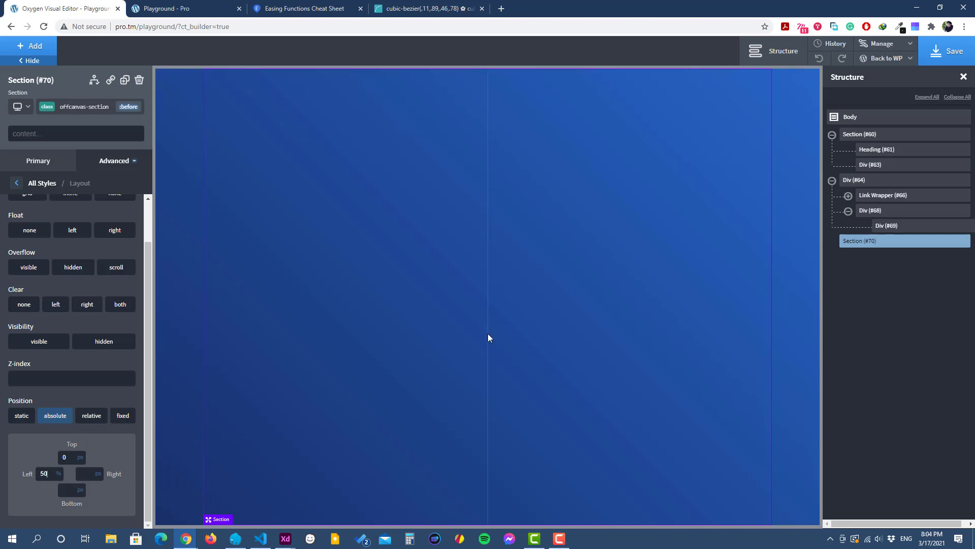
Step: Save the page, reload the Playground front end to check the vertical divider line, and return to the Oxygen editor
left_click(950, 51)
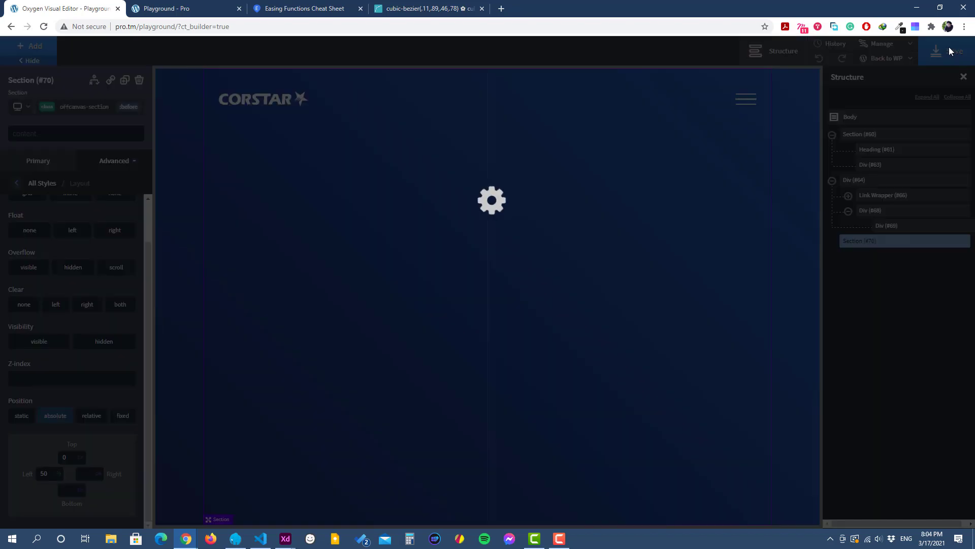
left_click(183, 7)
left_click(43, 26)
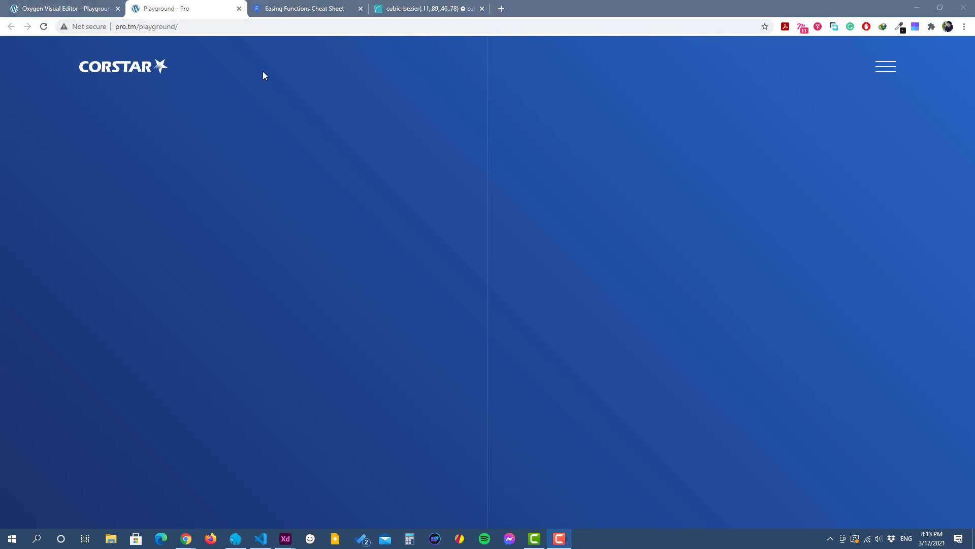
left_click(66, 9)
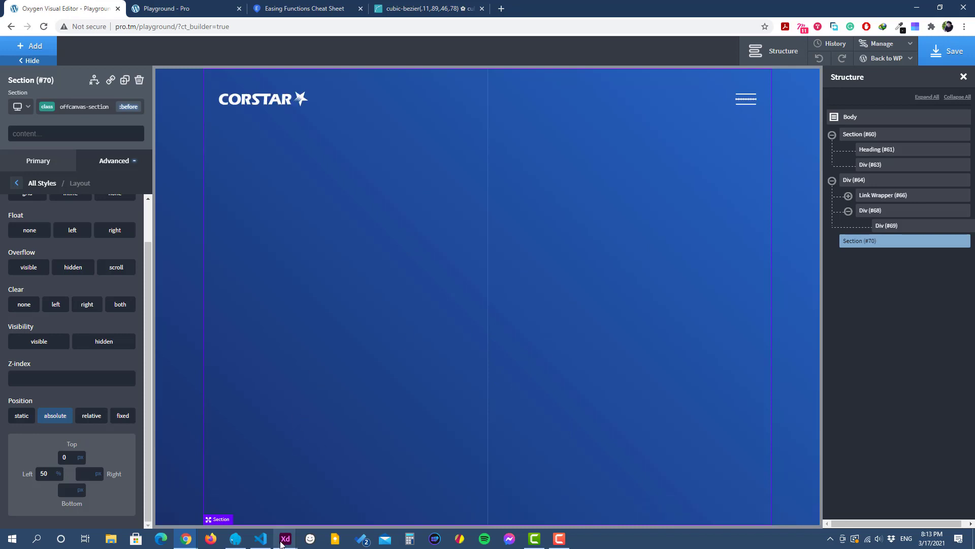
Step: Check the menu's two-column layout in Adobe XD, and in Oxygen add a Columns element with two equal columns to the off-canvas section
mouse_move(285, 537)
left_click(267, 495)
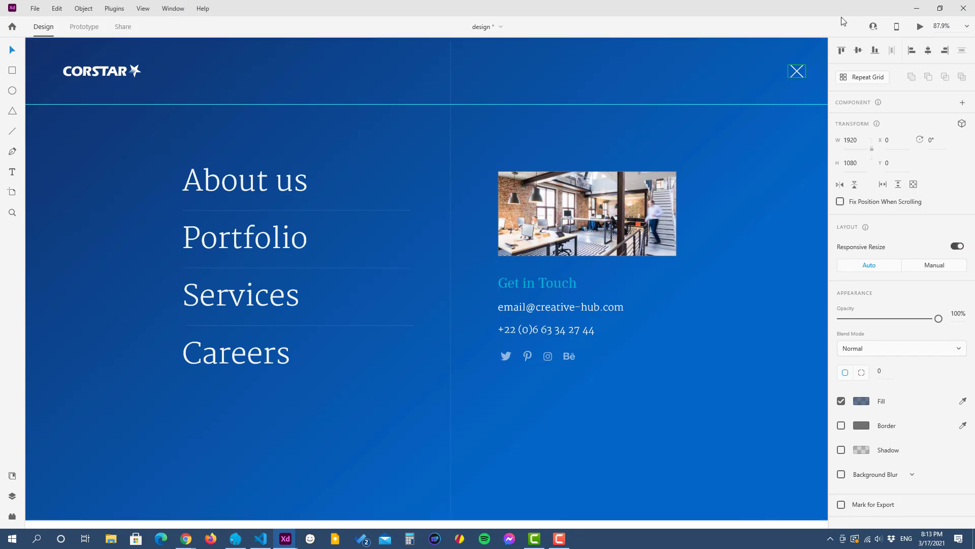
left_click(917, 8)
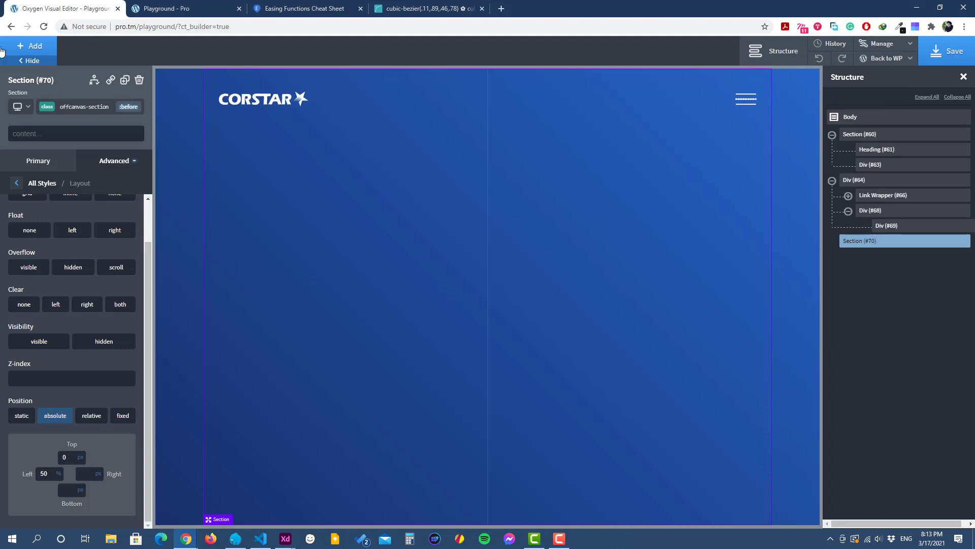
left_click(35, 45)
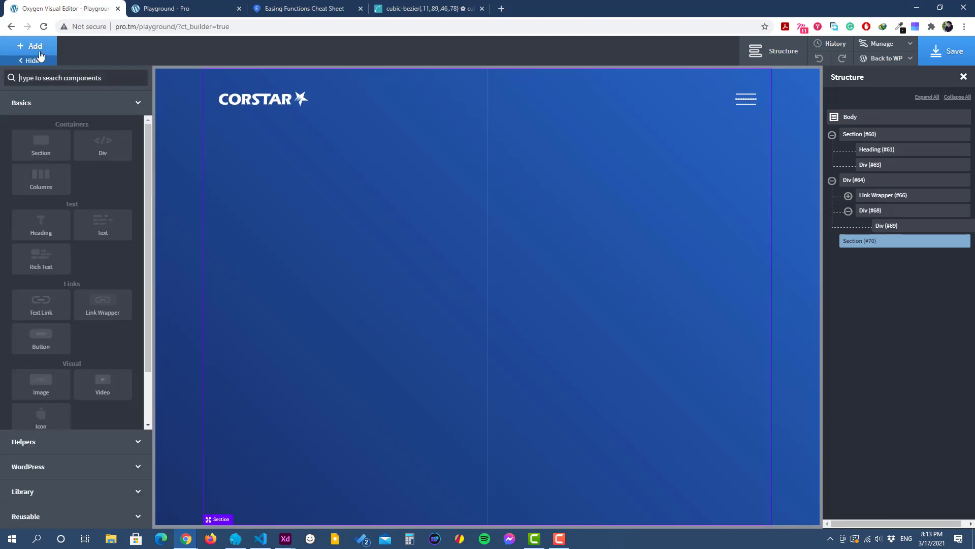
left_click(41, 189)
left_click(119, 311)
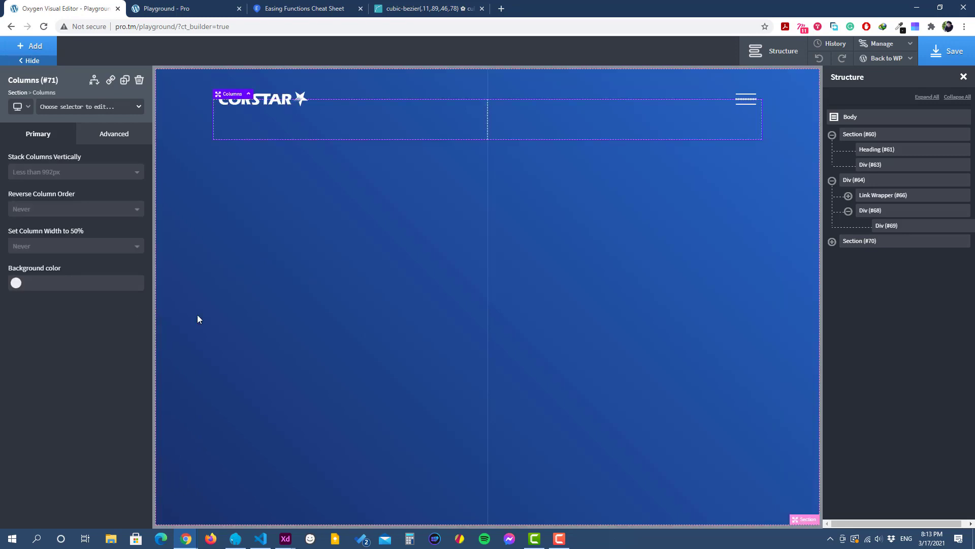
Step: Set the off-canvas section's child element layout to horizontal with middle vertical item alignment
left_click(393, 297)
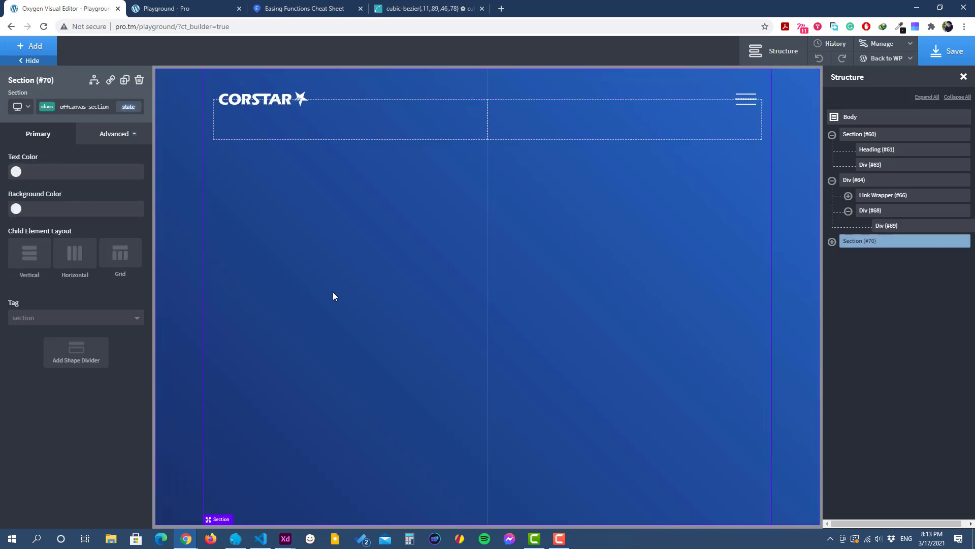
left_click(72, 258)
left_click(71, 320)
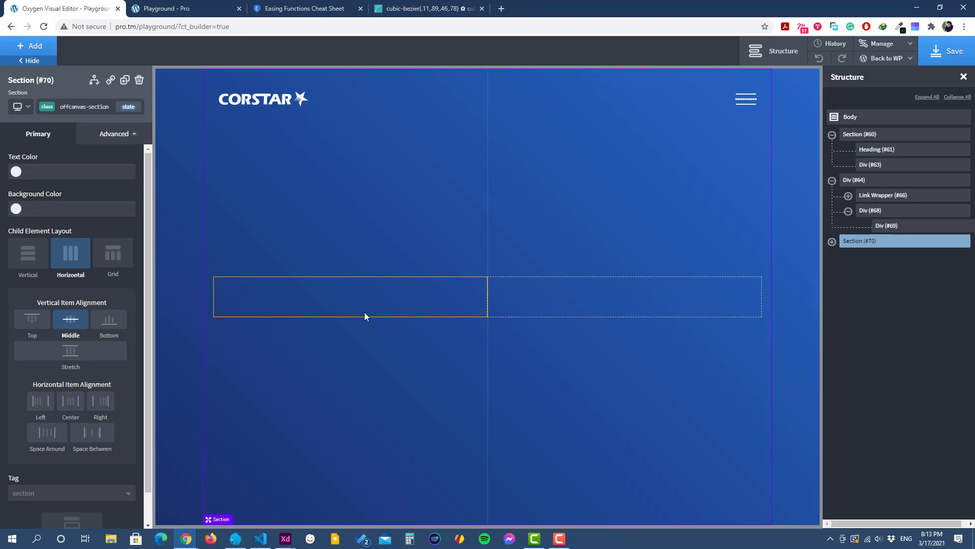
Step: Set the width of the first column's div in the off-canvas section to 40%
left_click(365, 298)
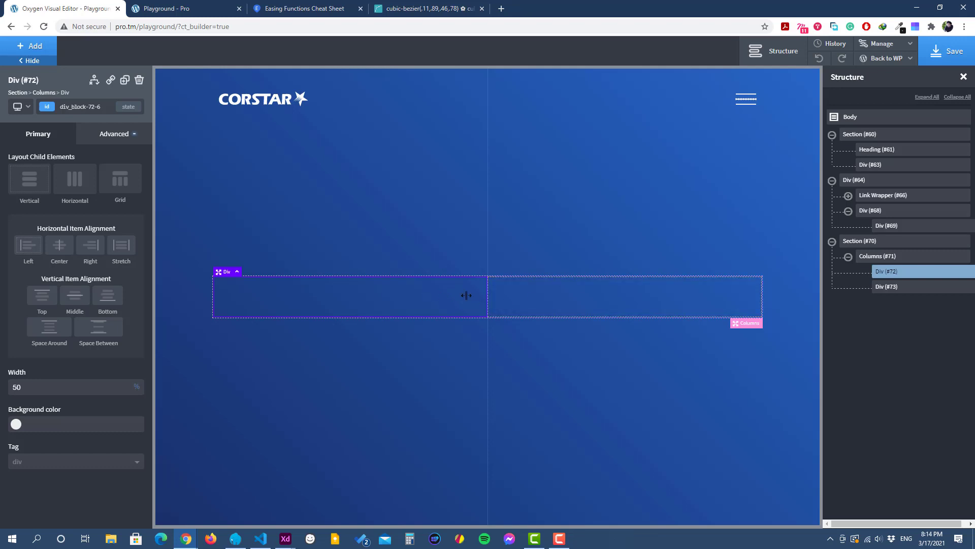
left_click(107, 109)
left_click(106, 134)
left_click(66, 190)
double_click(29, 276)
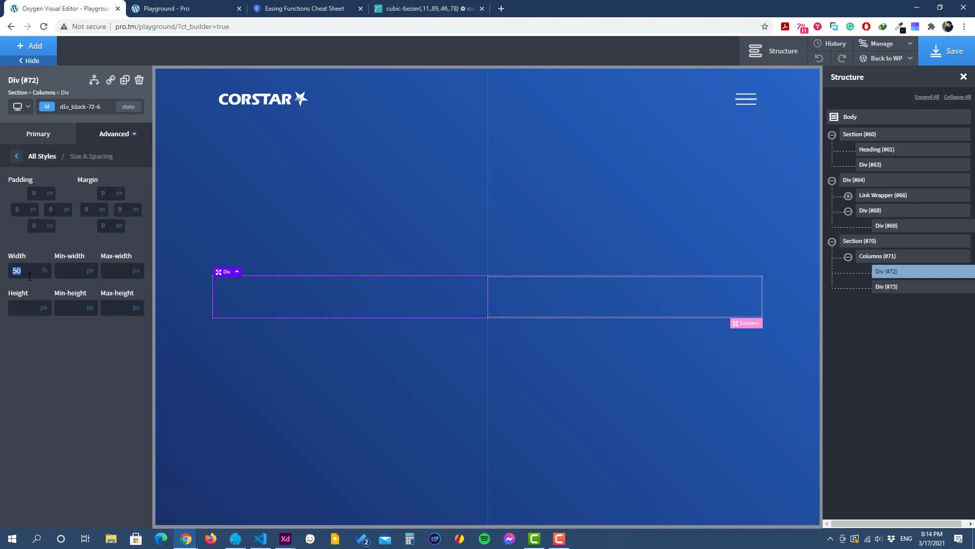
type("40")
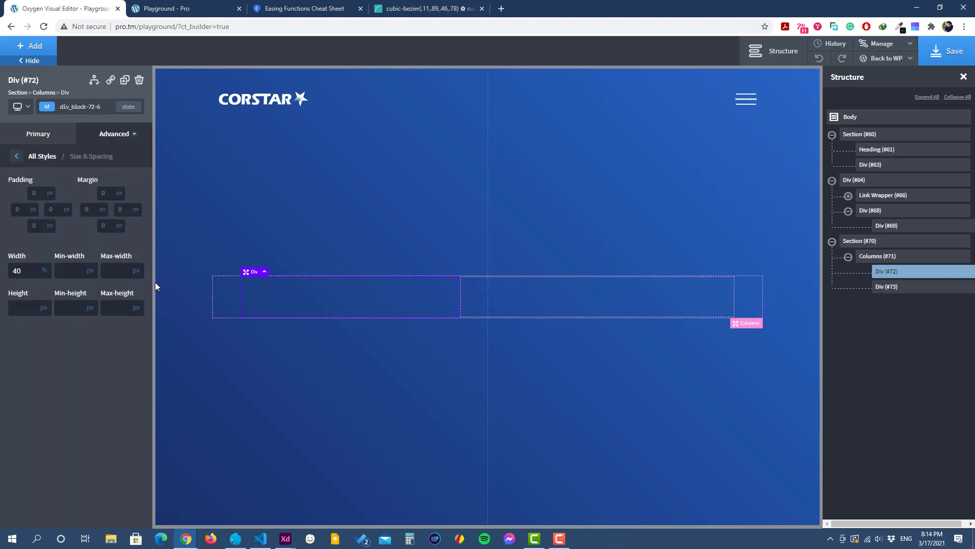
Step: Set the width of the second column's div in the off-canvas section to 40%
left_click(626, 300)
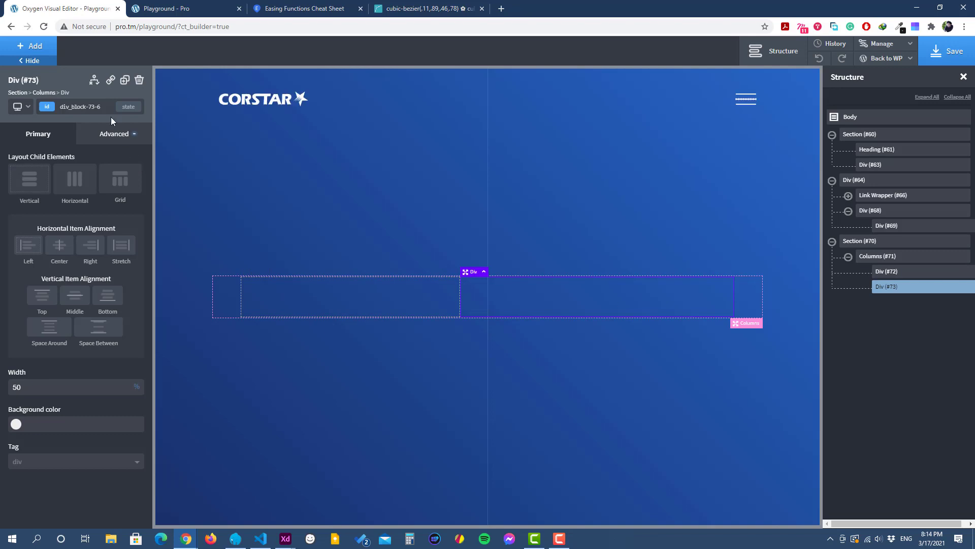
left_click(111, 133)
left_click(65, 191)
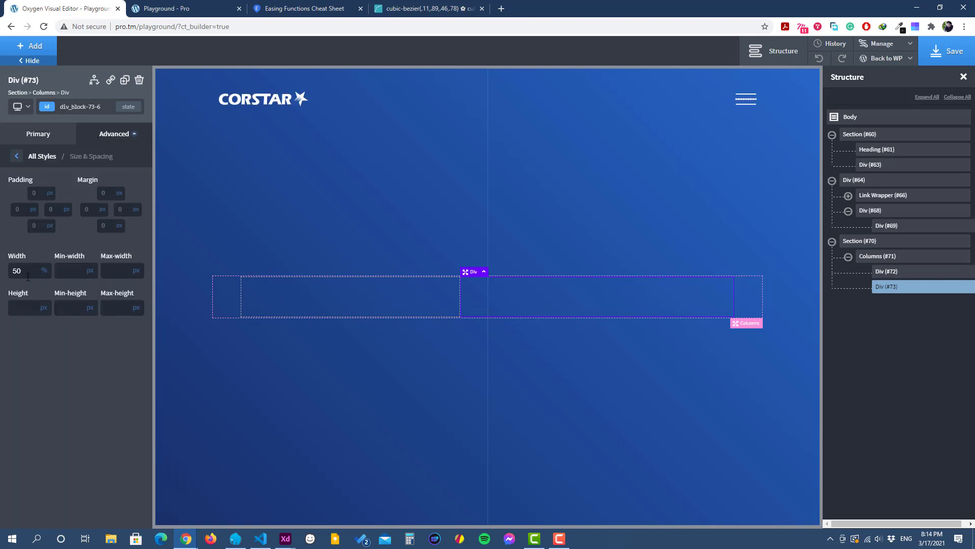
double_click(27, 277)
type("40")
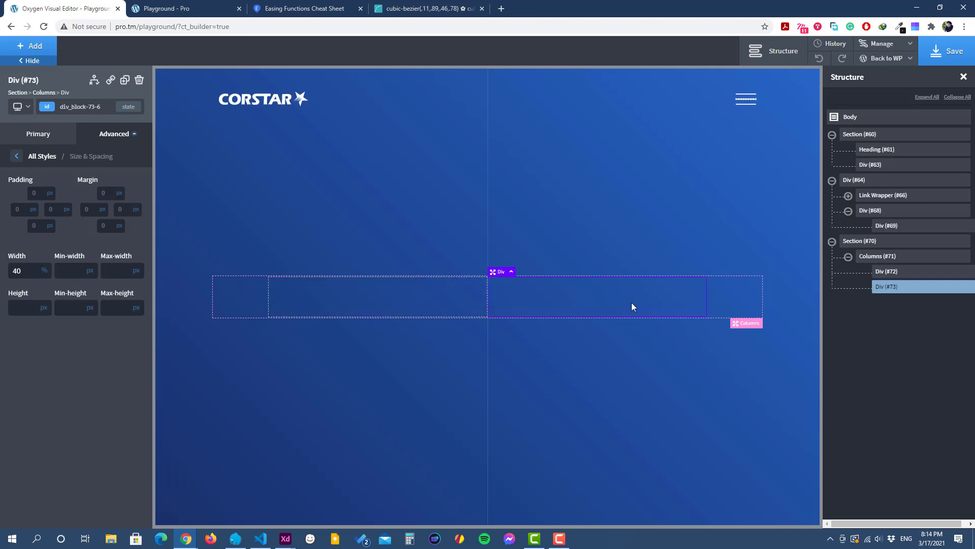
Step: Set the justify content of the off-canvas section's Columns element to space-between
left_click(865, 258)
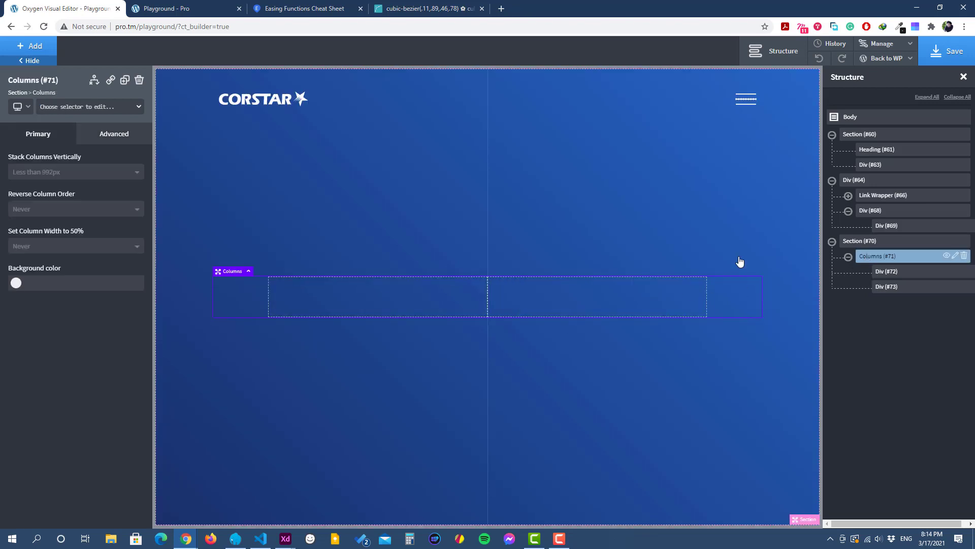
left_click(123, 136)
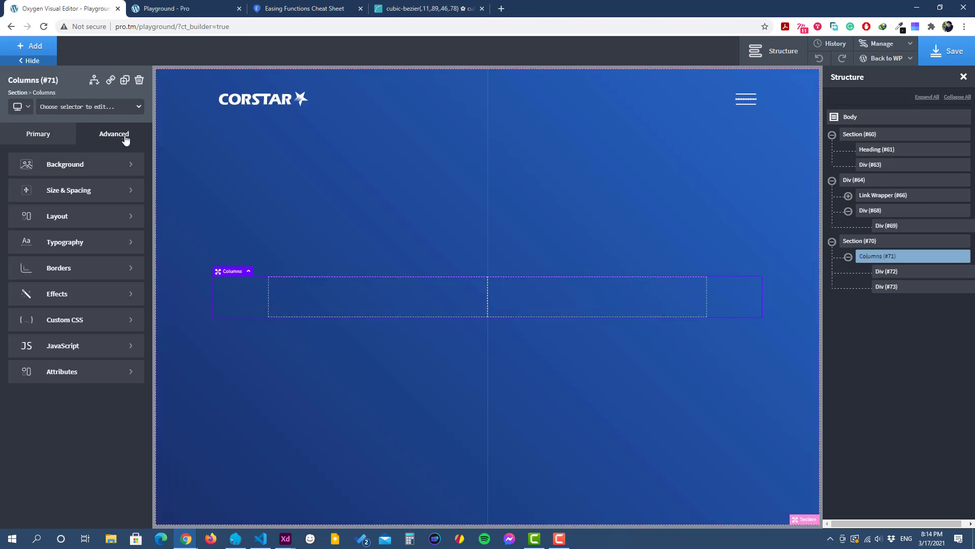
left_click(92, 192)
left_click(16, 156)
left_click(63, 218)
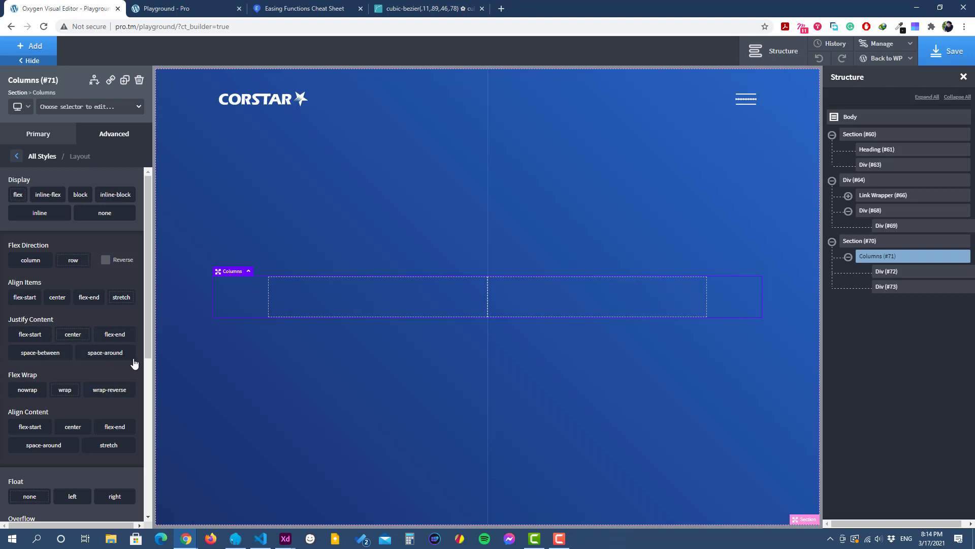
left_click(108, 360)
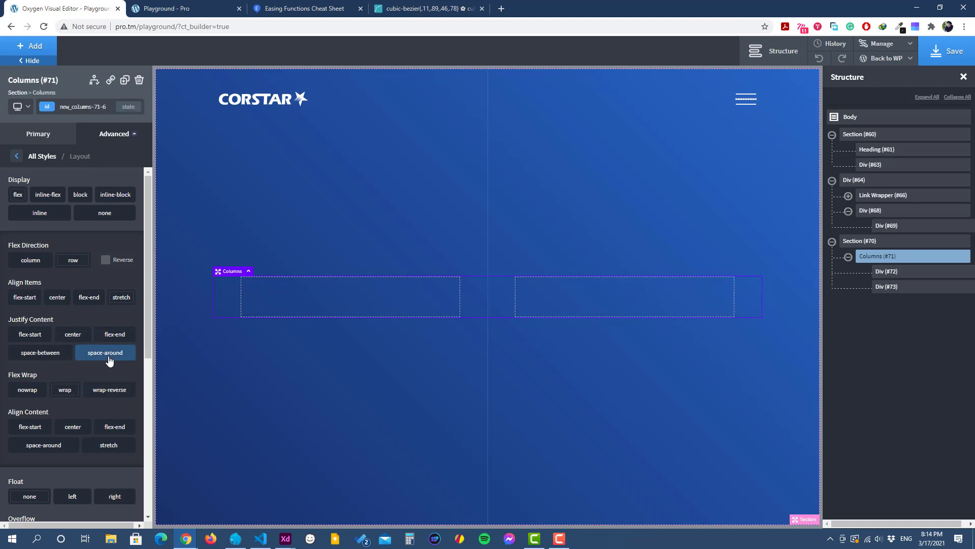
left_click(51, 359)
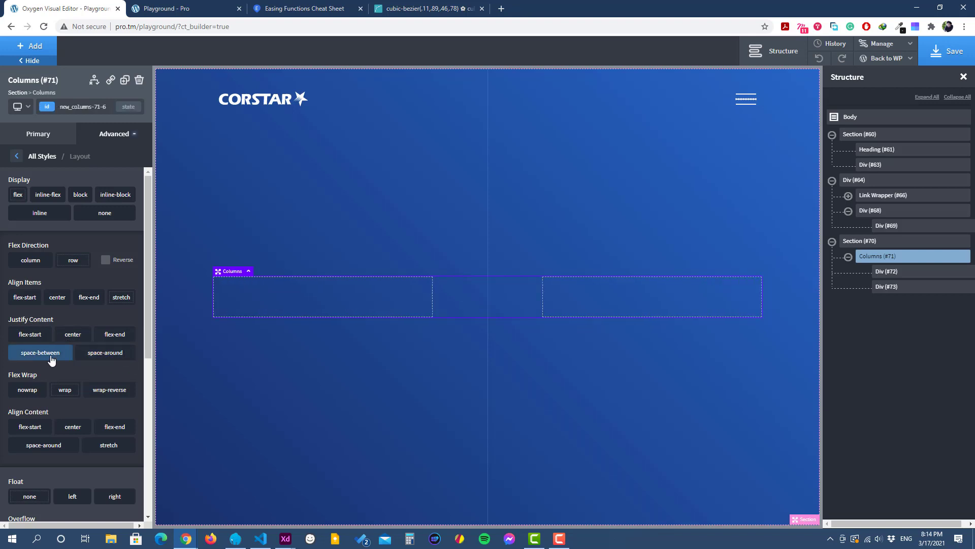
Step: Add a Text Link to the first column, then check the menu links' design in Adobe XD and return to Oxygen
left_click(362, 298)
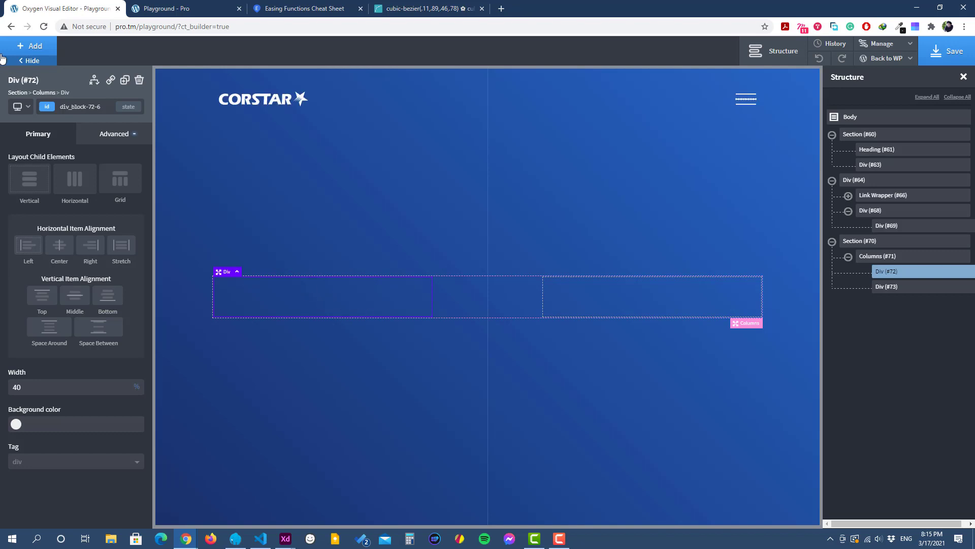
left_click(36, 45)
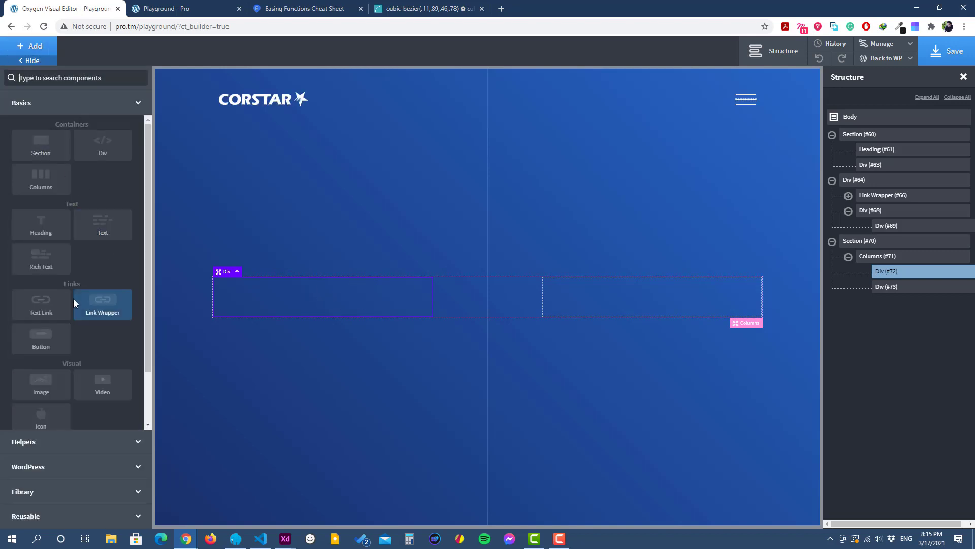
left_click(42, 305)
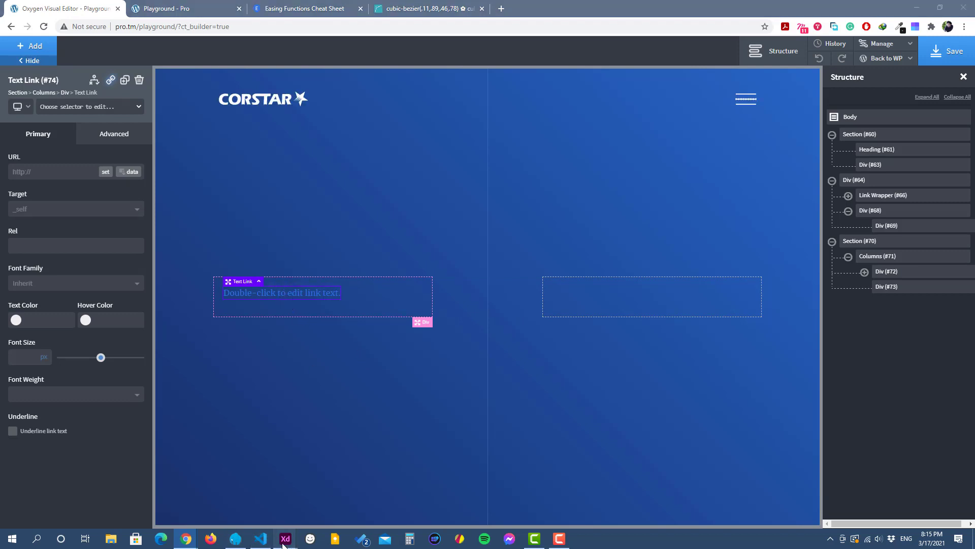
mouse_move(286, 540)
left_click(233, 488)
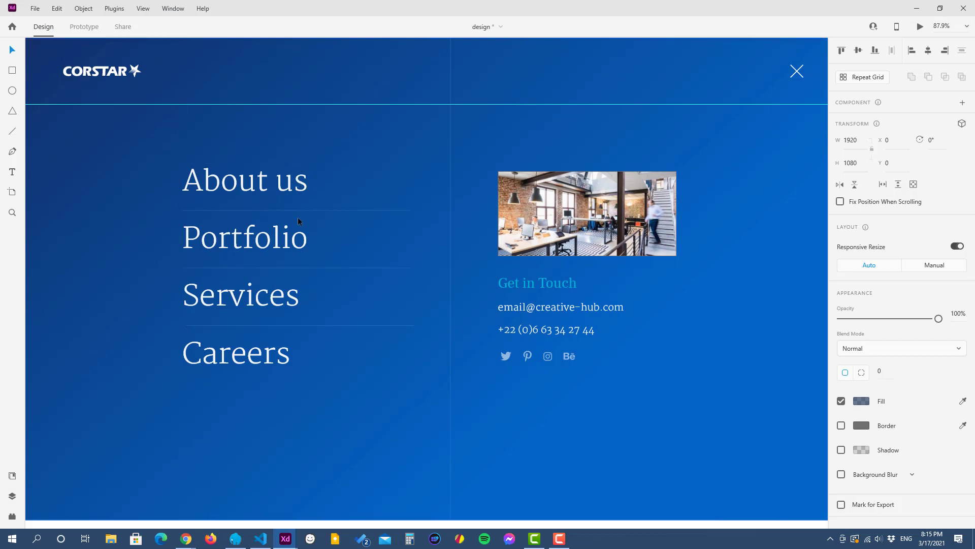
left_click(284, 188)
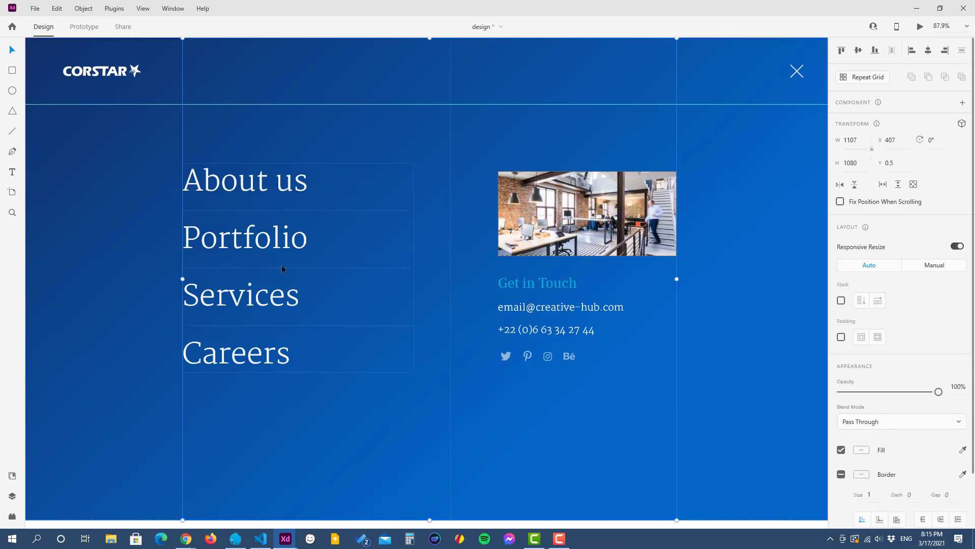
left_click(917, 8)
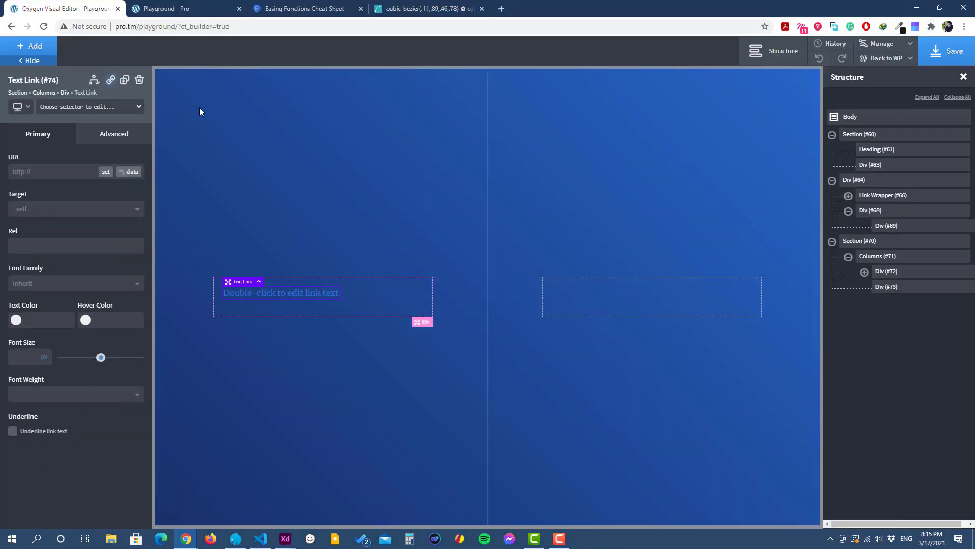
Step: Assign a new class named menu-link to the text link in the first column
left_click(101, 108)
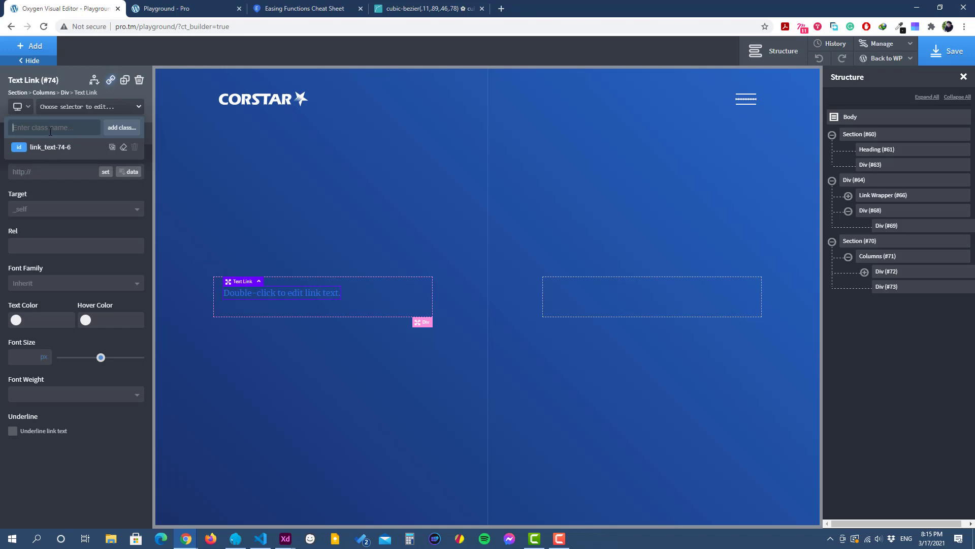
type("menu-")
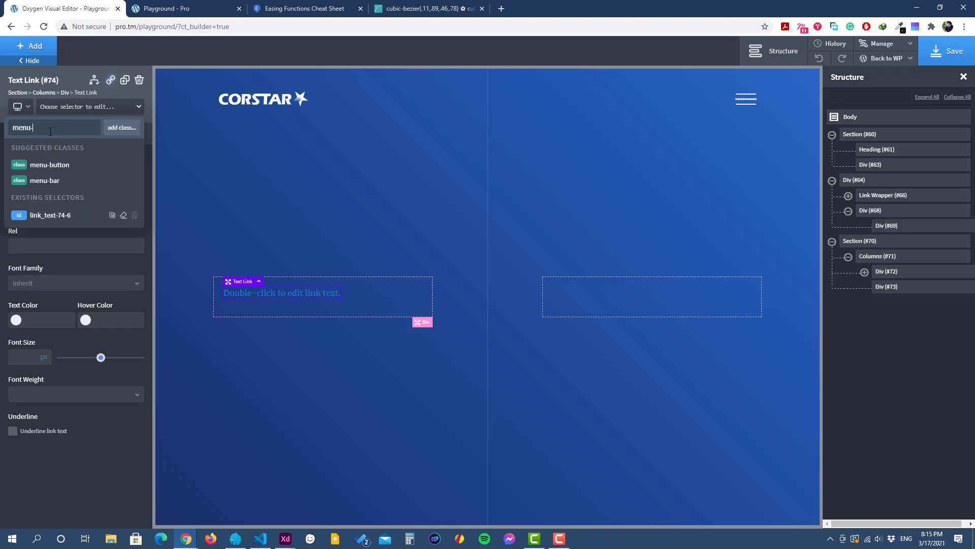
type("link")
key("Return")
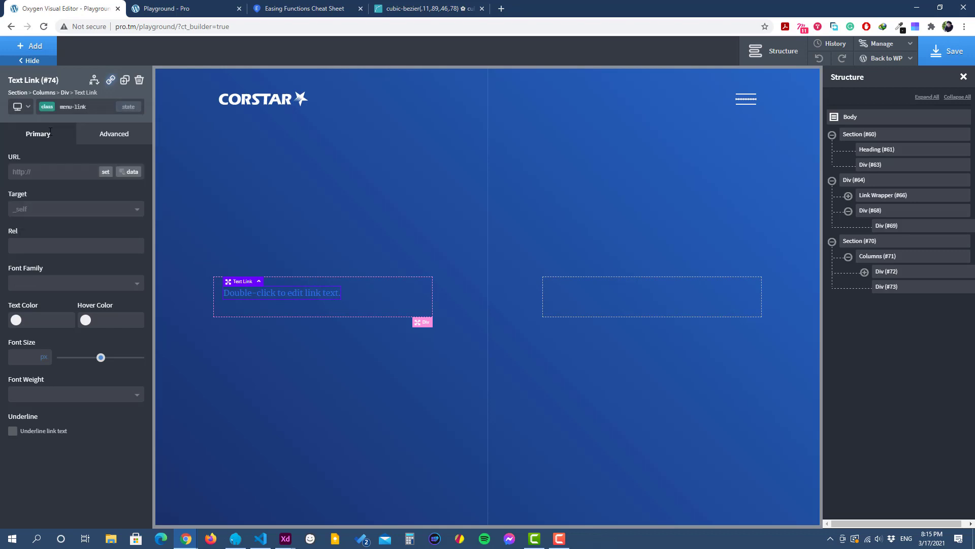
Step: Change the text link's placeholder text to "About Us"
double_click(323, 300)
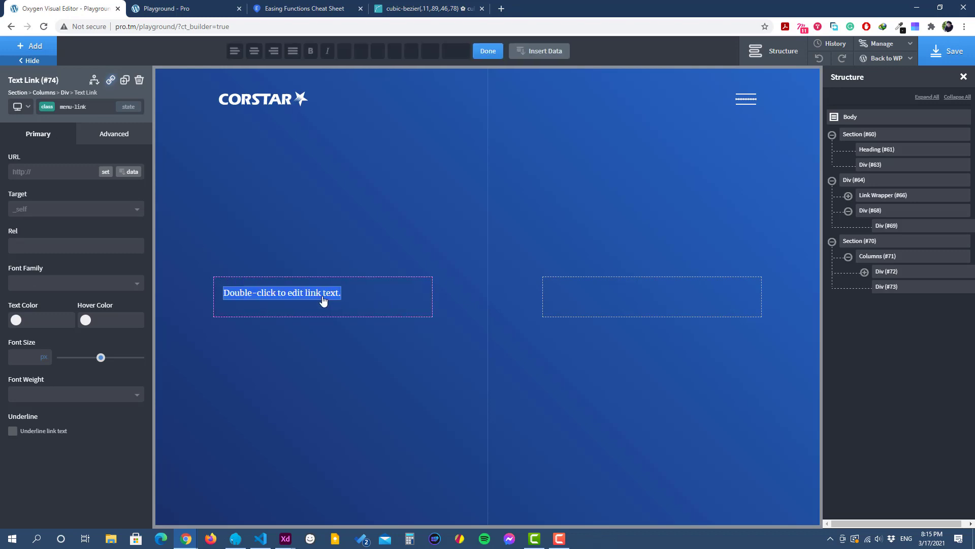
type("About")
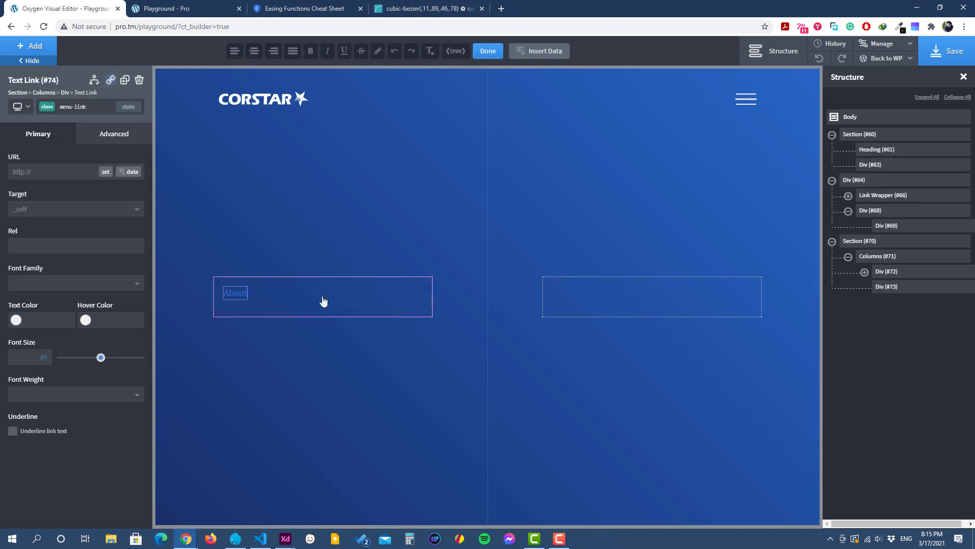
type(" us")
key("BackSpace")
key("BackSpace")
type("Us")
left_click(488, 51)
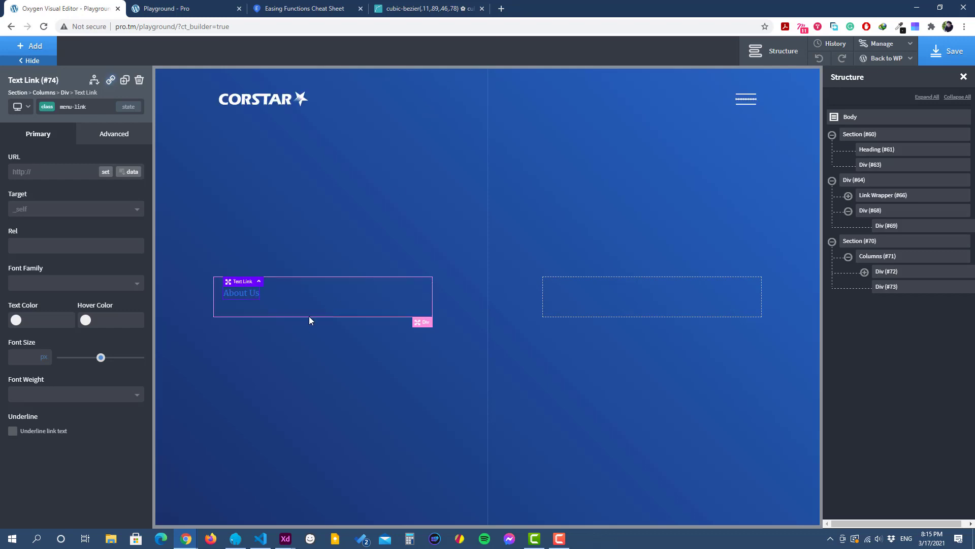
Step: Set the menu-link class's text color to the Muted global color
left_click(107, 135)
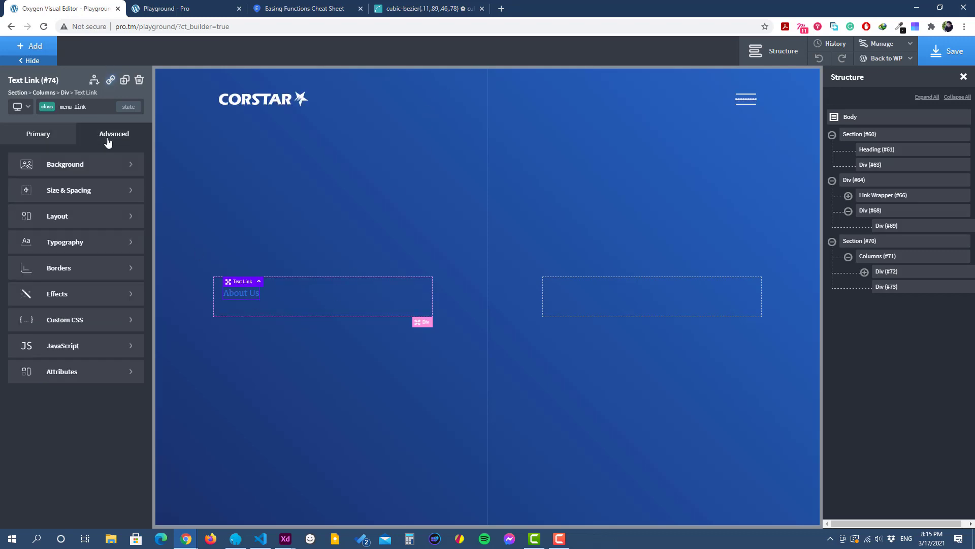
left_click(78, 245)
left_click(17, 231)
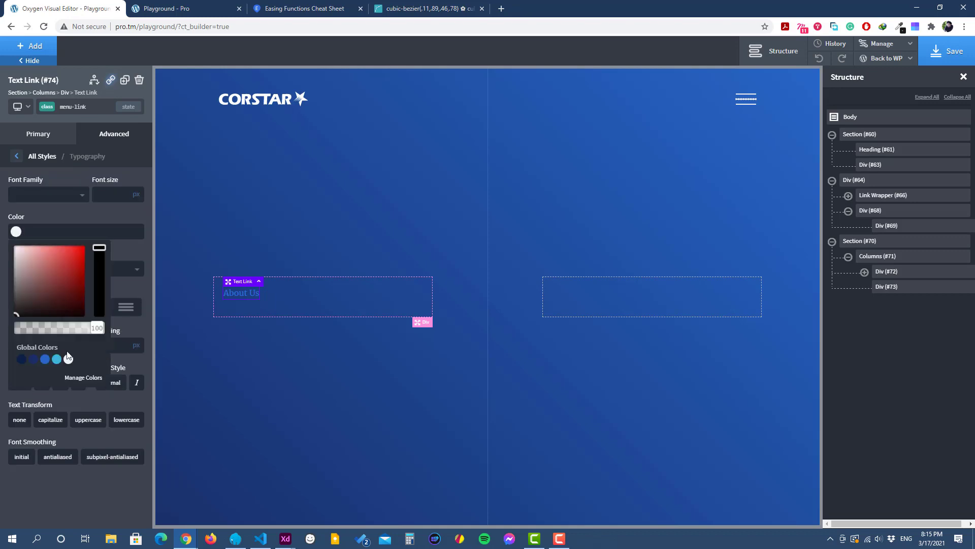
left_click(68, 360)
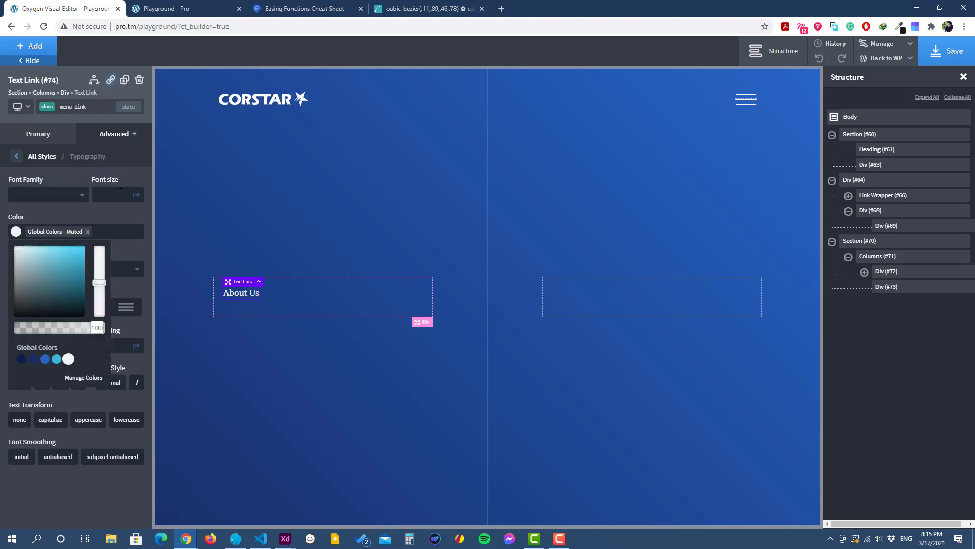
left_click(106, 216)
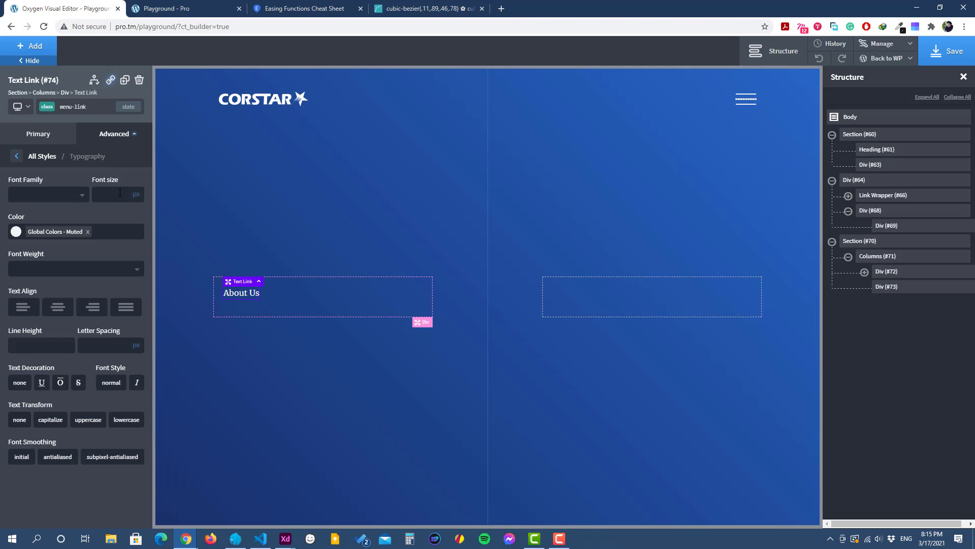
Step: Set the menu-link class's font size to 60 px and its line height to 1
left_click(120, 192)
type("60")
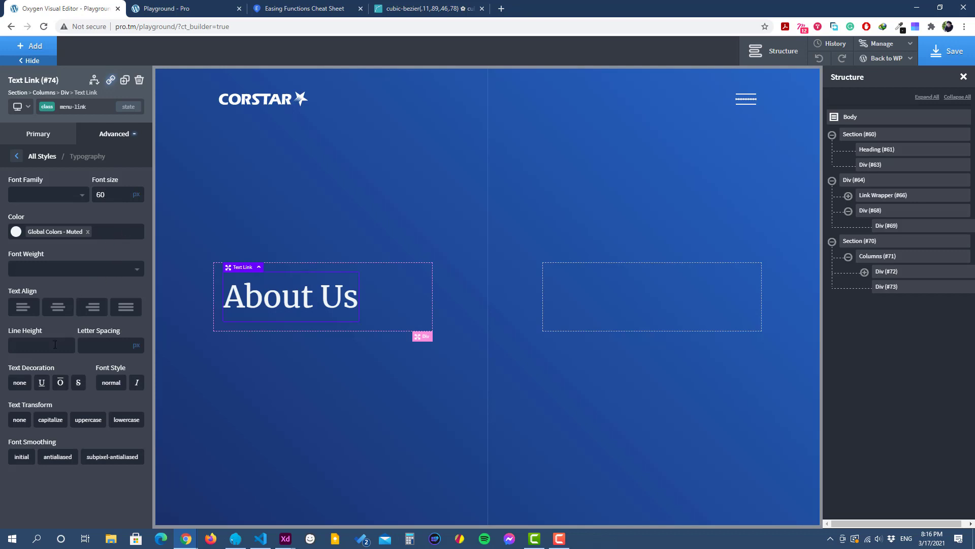
type("1")
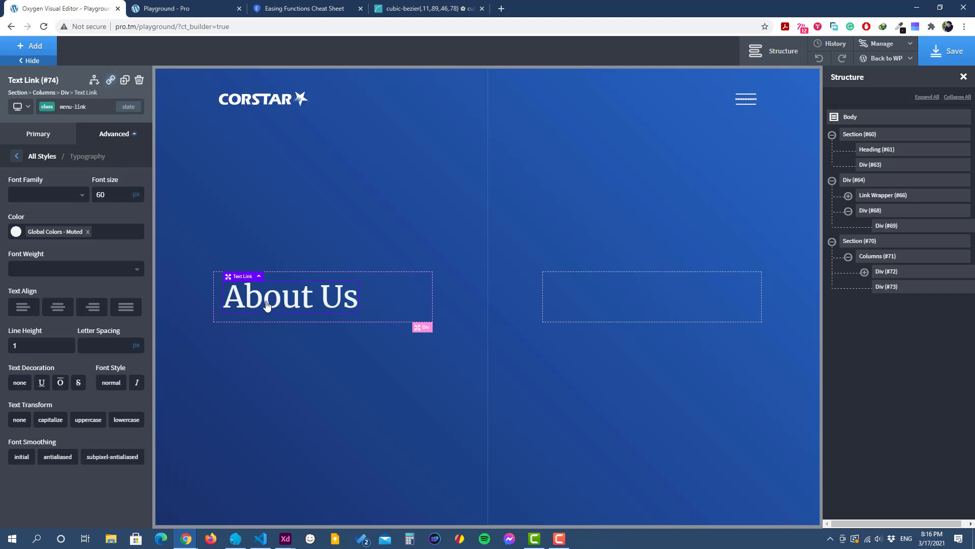
Step: Set the menu-link class's top and bottom padding to 25 px each
left_click(5, 187)
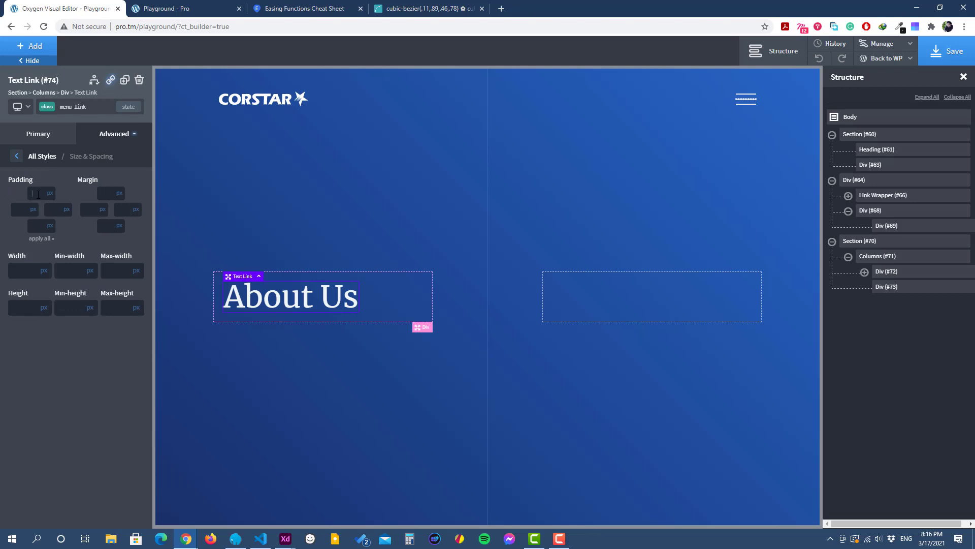
type("25")
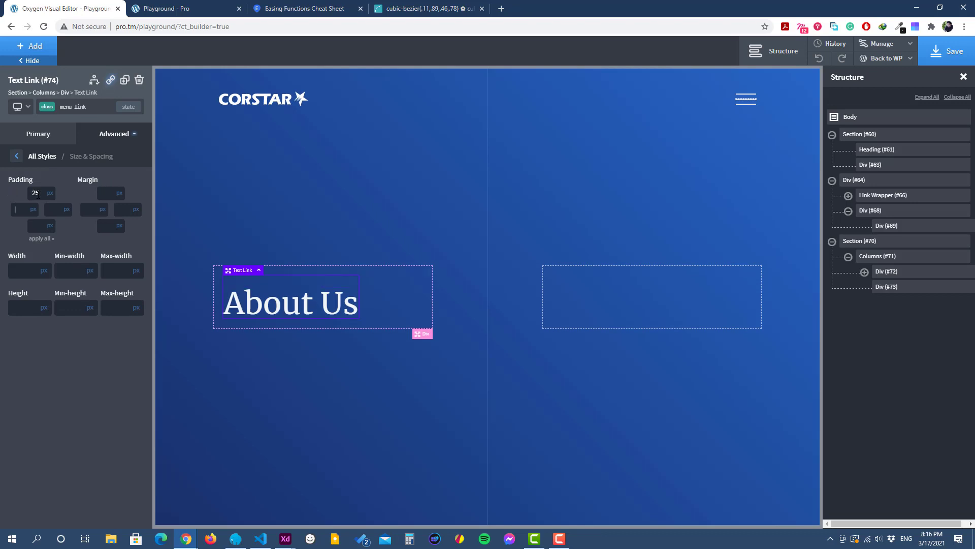
key("Tab")
key("Tab")
key("Tab")
type("25")
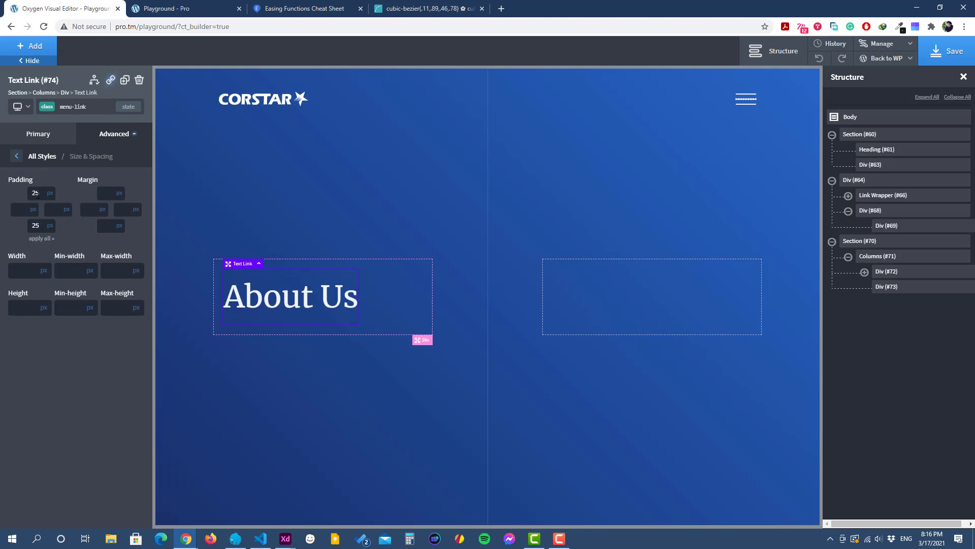
left_click(17, 156)
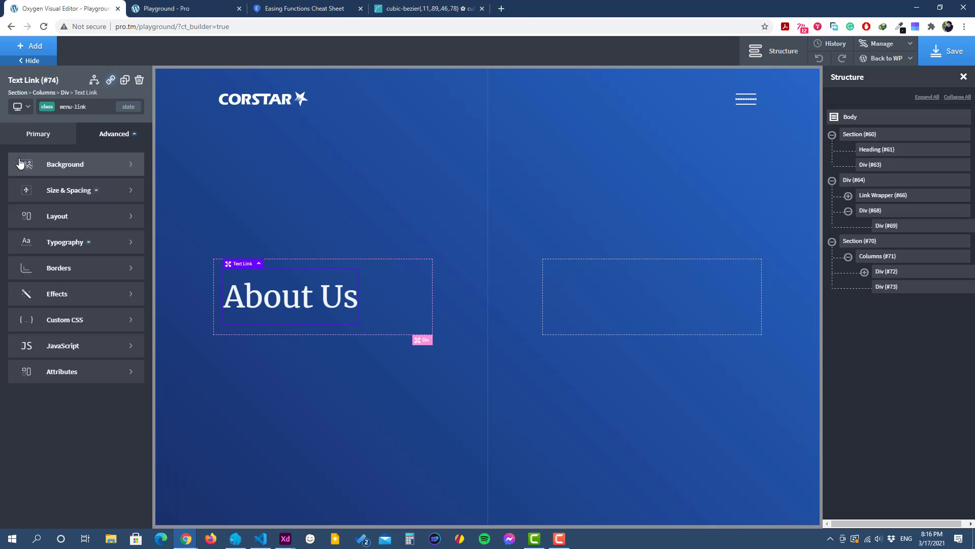
Step: Check the divider lines between the menu links in the Adobe XD design and return to the Oxygen editor
mouse_move(286, 537)
left_click(251, 492)
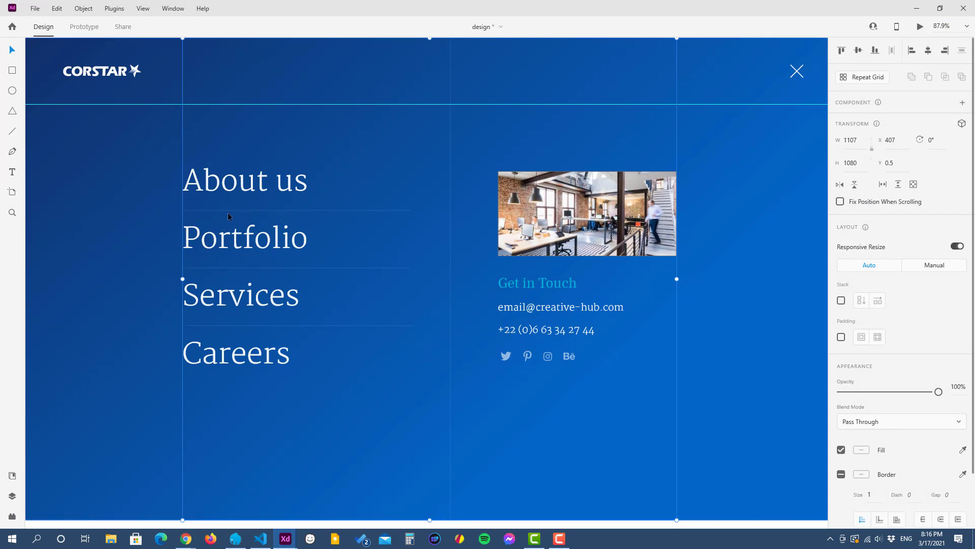
left_click(921, 8)
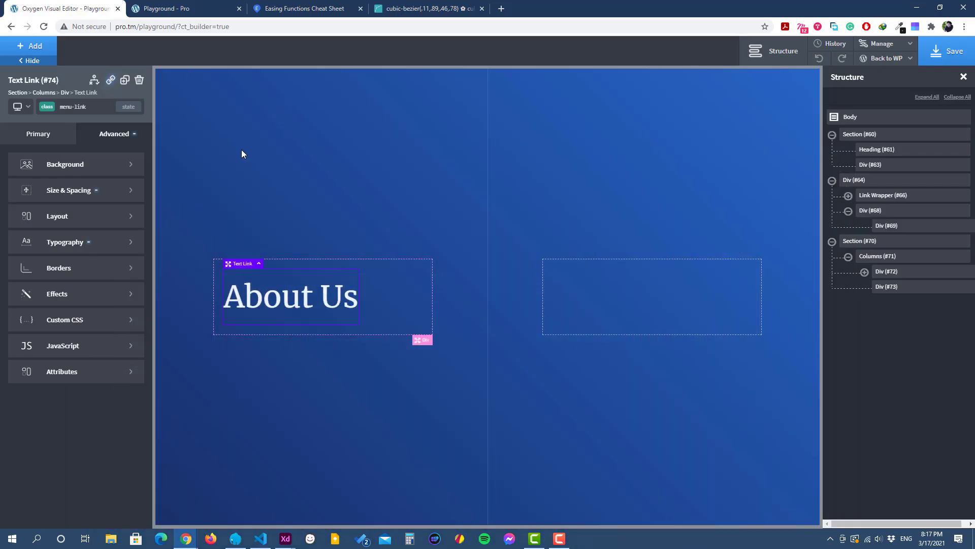
Step: Set the menu-link class's bottom border color to the Muted color, rgba(241,246,247), with strongly reduced opacity
left_click(76, 330)
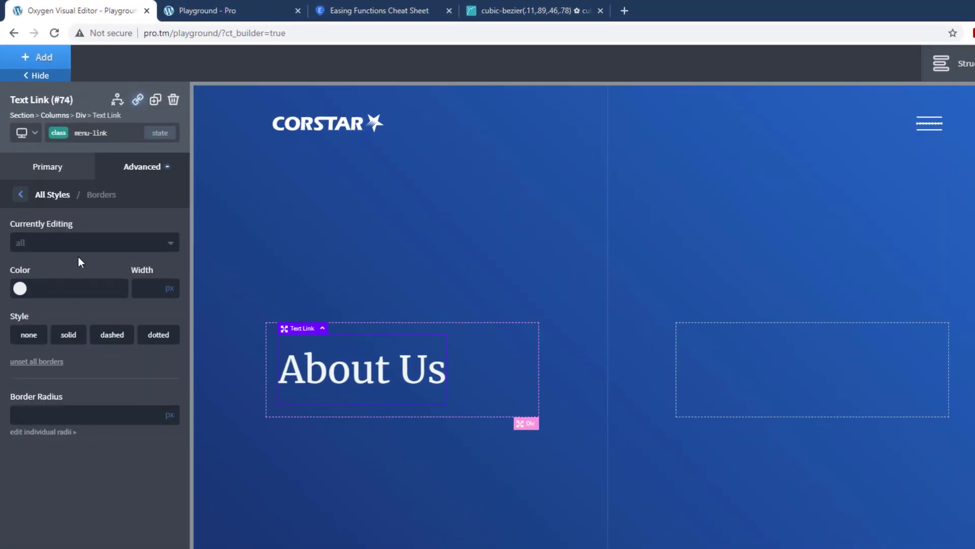
left_click(84, 241)
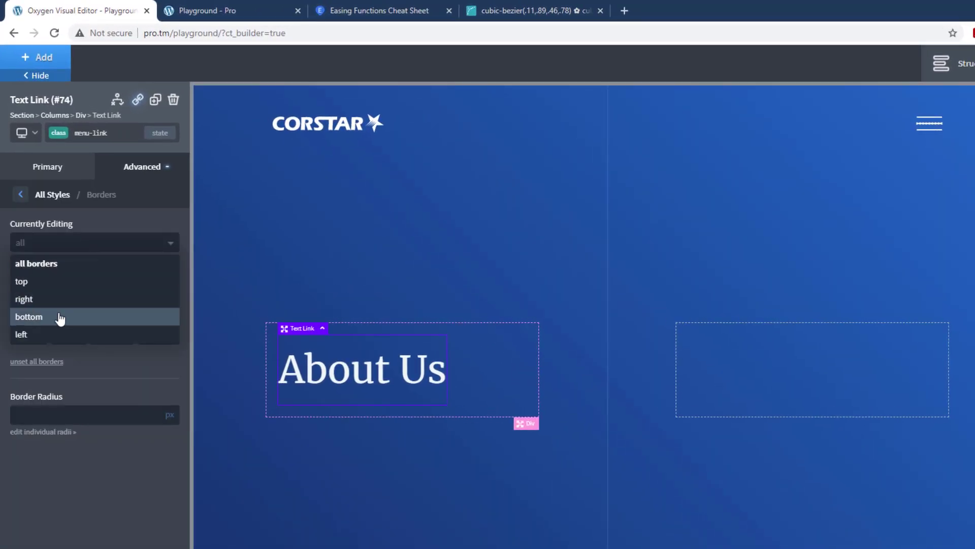
left_click(59, 318)
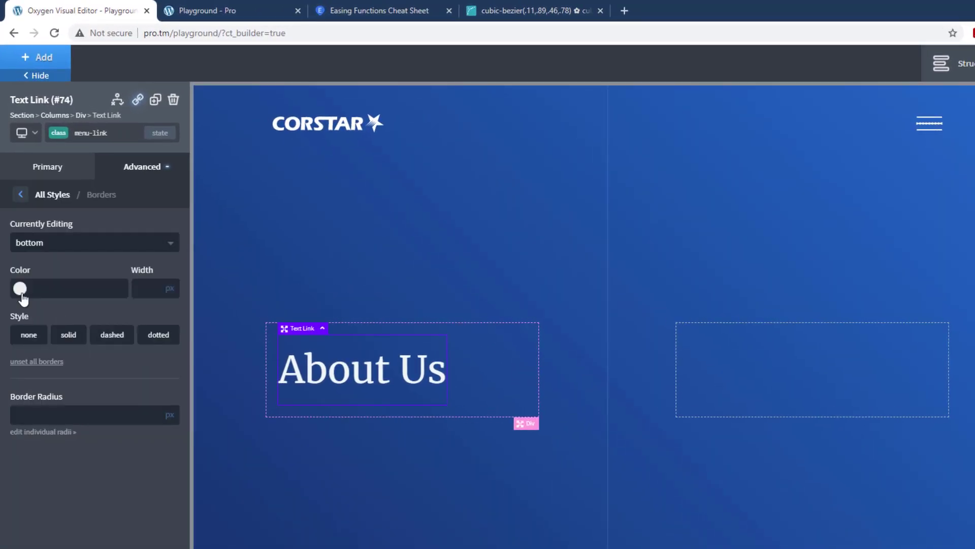
left_click(20, 288)
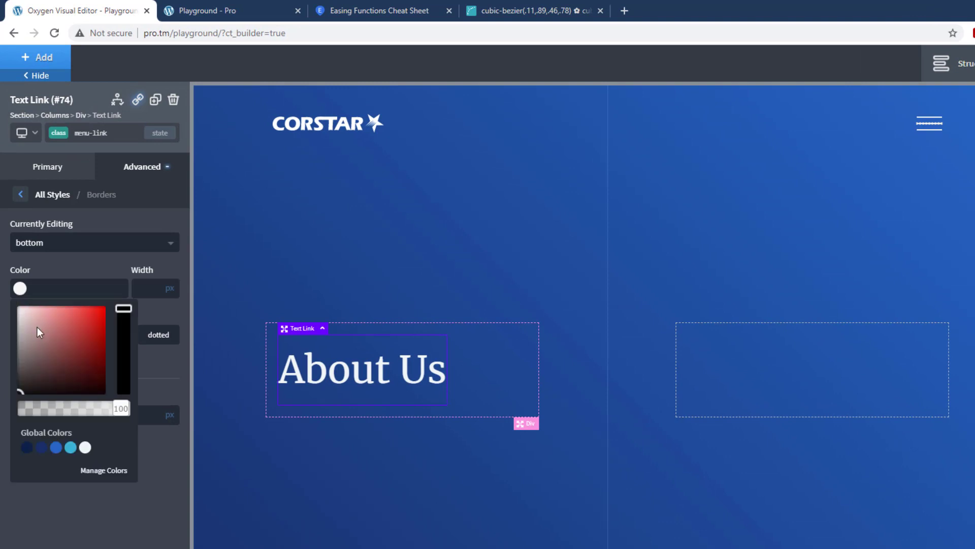
left_click(71, 447)
left_click_drag(121, 409, 42, 413)
left_click(96, 260)
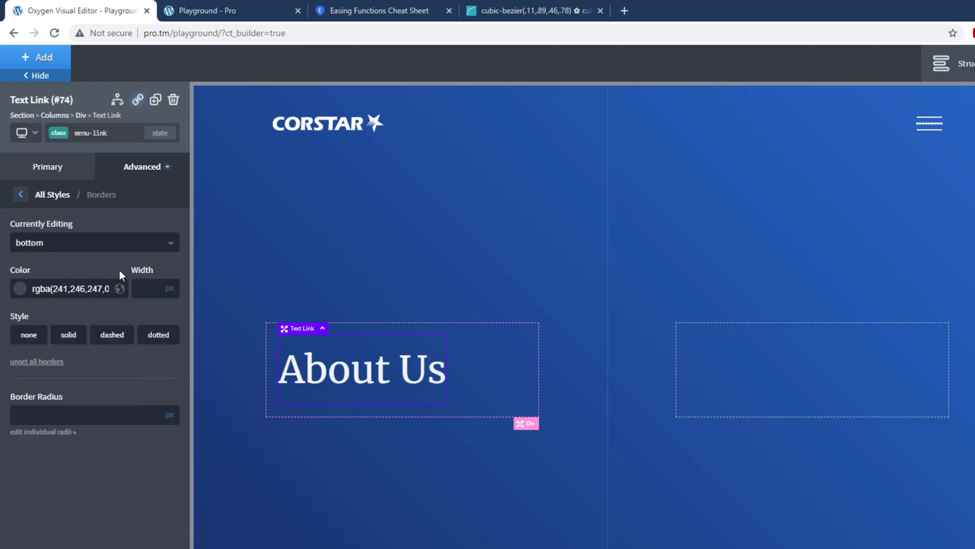
Step: Give the menu-link class's bottom border a width of 1 px and a solid style
type("1")
left_click(73, 338)
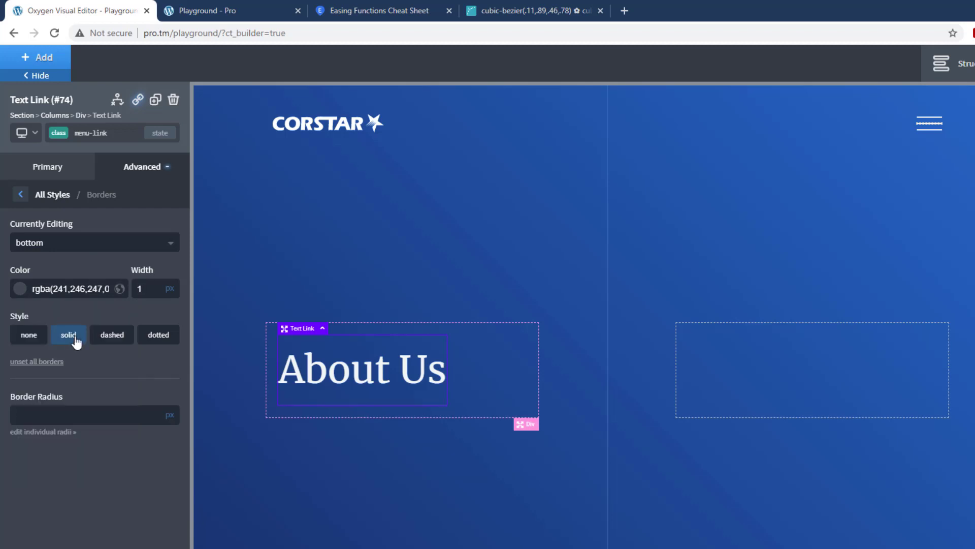
Step: Set the item alignment of the div holding the About Us link to stretch
left_click(506, 372)
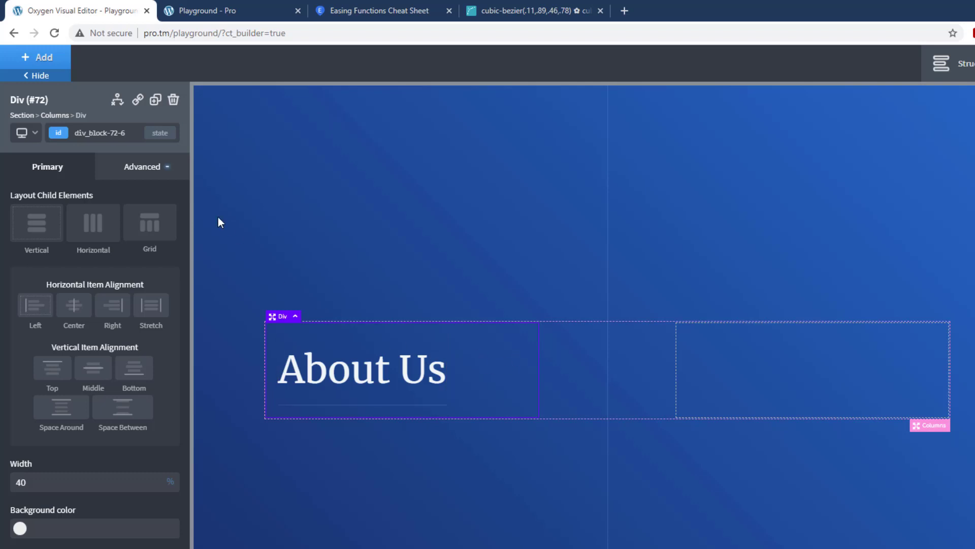
left_click(147, 167)
left_click(120, 270)
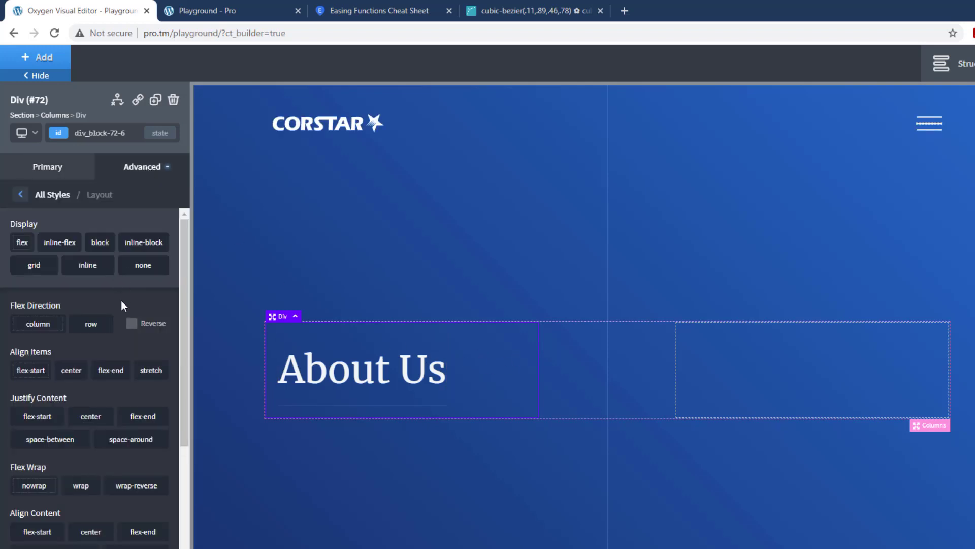
left_click(156, 373)
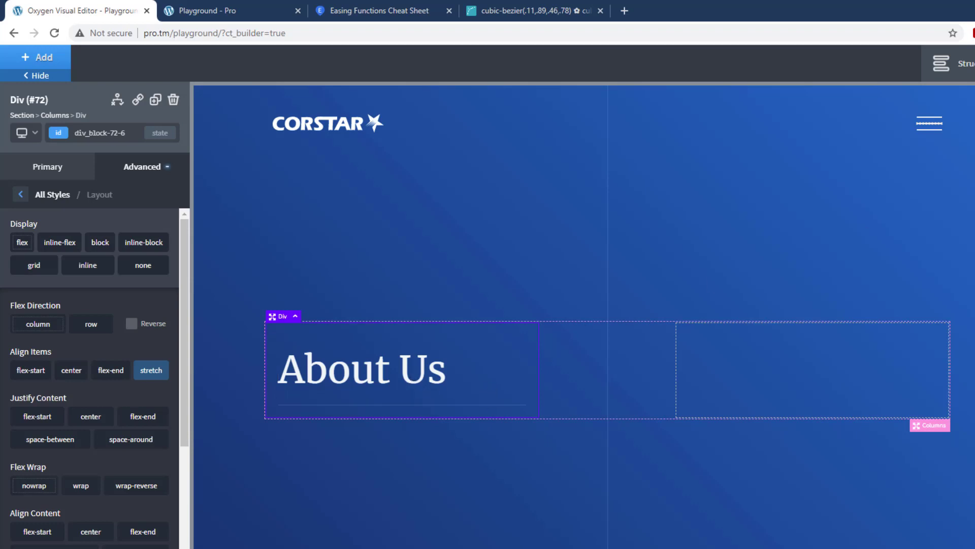
Step: Save the page, check the divider under About Us on the live page, and return to the Oxygen editor
left_click(974, 64)
left_click(255, 11)
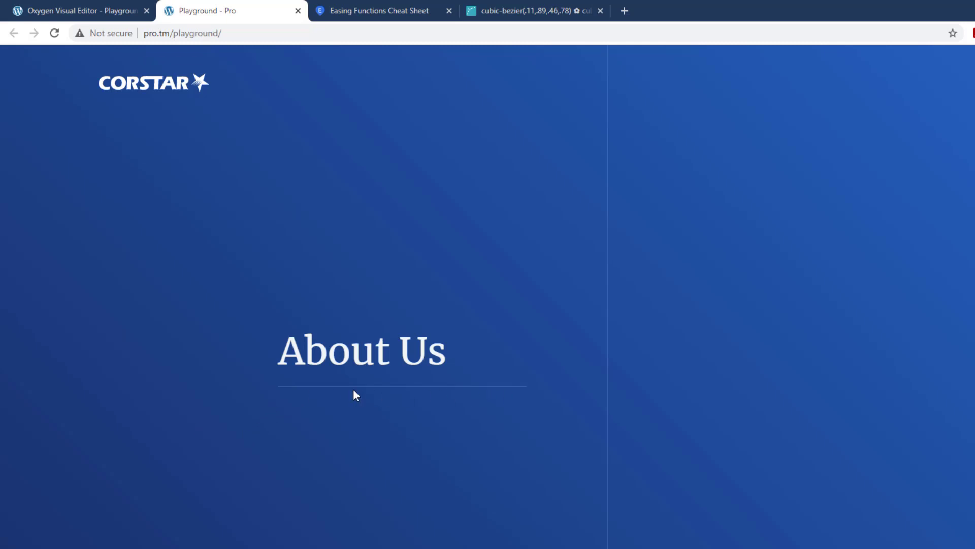
key("ctrl+1")
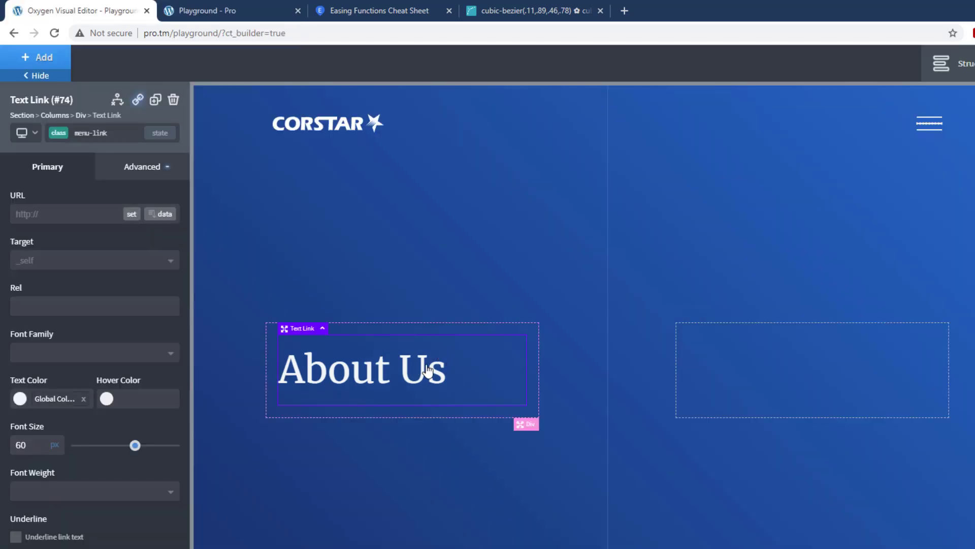
Step: Duplicate the About Us text link three times within the left column
left_click(155, 100)
left_click(155, 100)
left_click(156, 99)
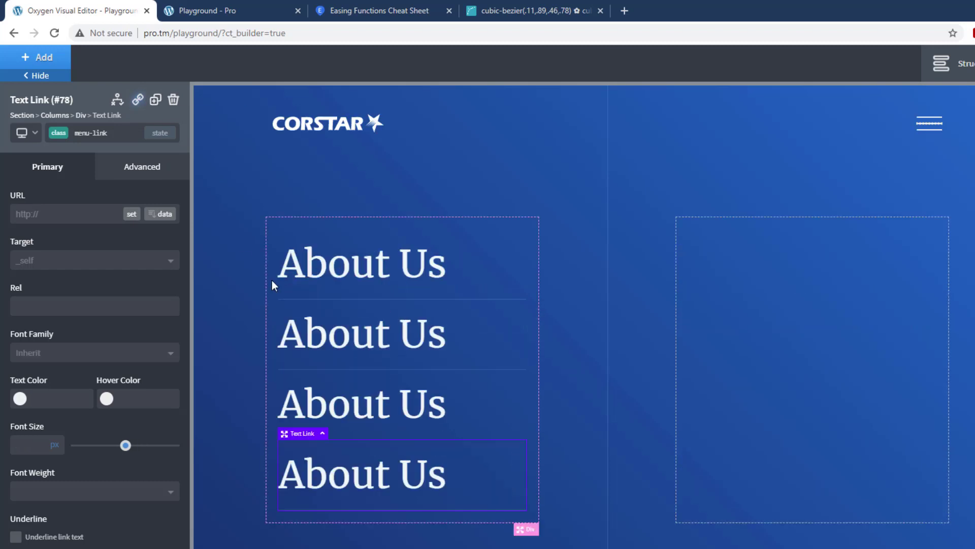
Step: Change the text of the three duplicated links to Portfolio, Services and Careers, in that order
double_click(381, 338)
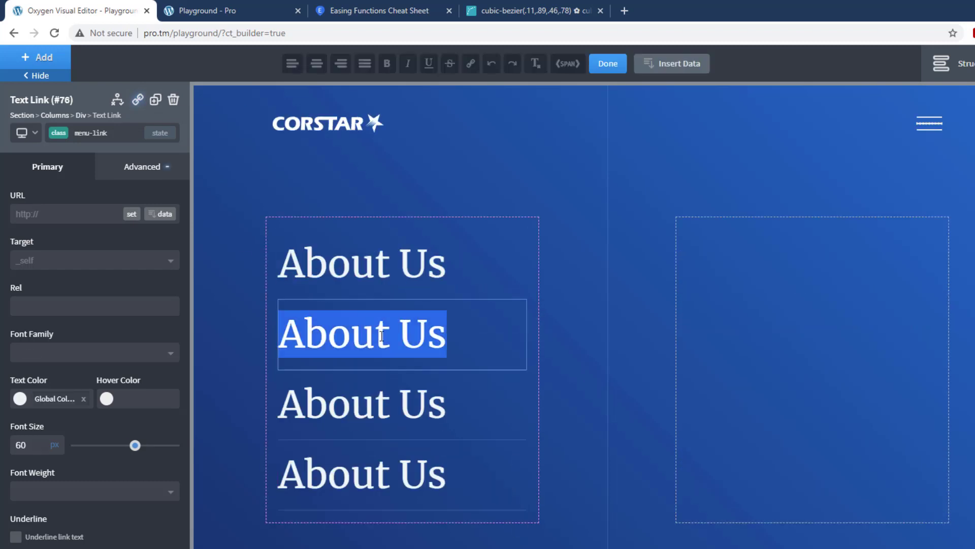
type("Portf")
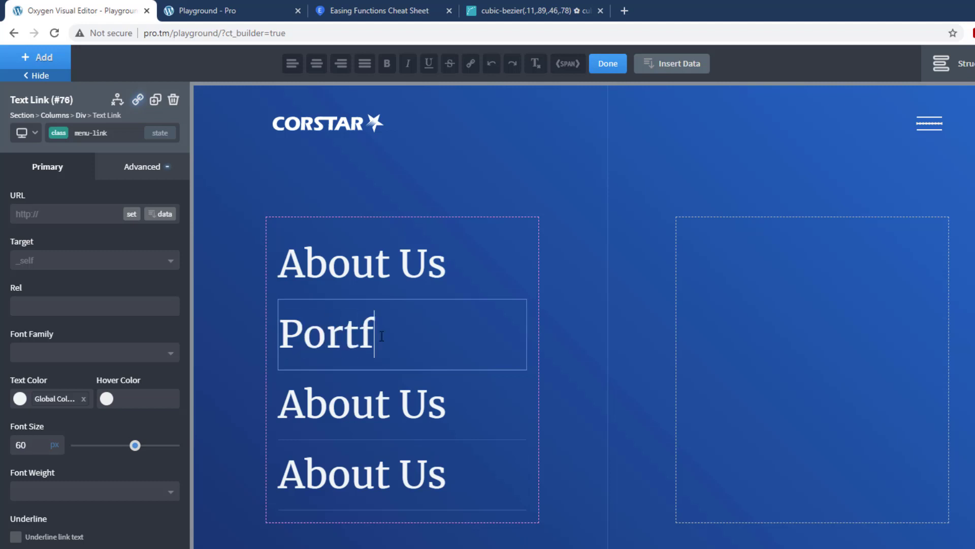
type("olio")
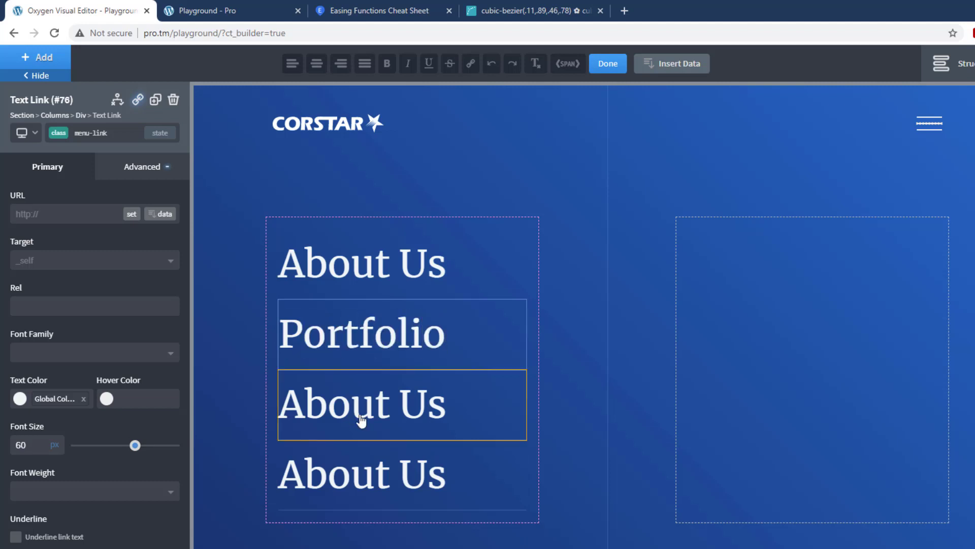
double_click(362, 420)
type("Services")
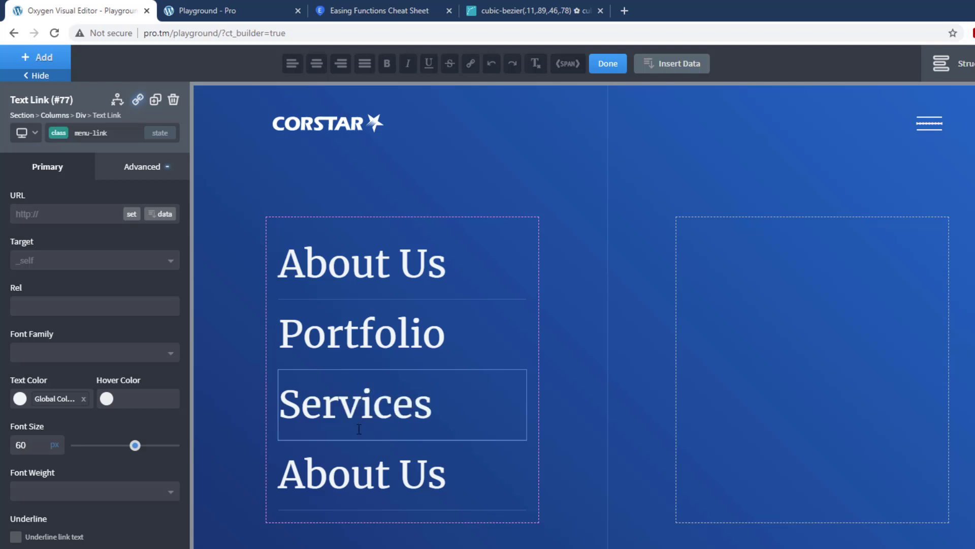
double_click(362, 479)
type("Careers")
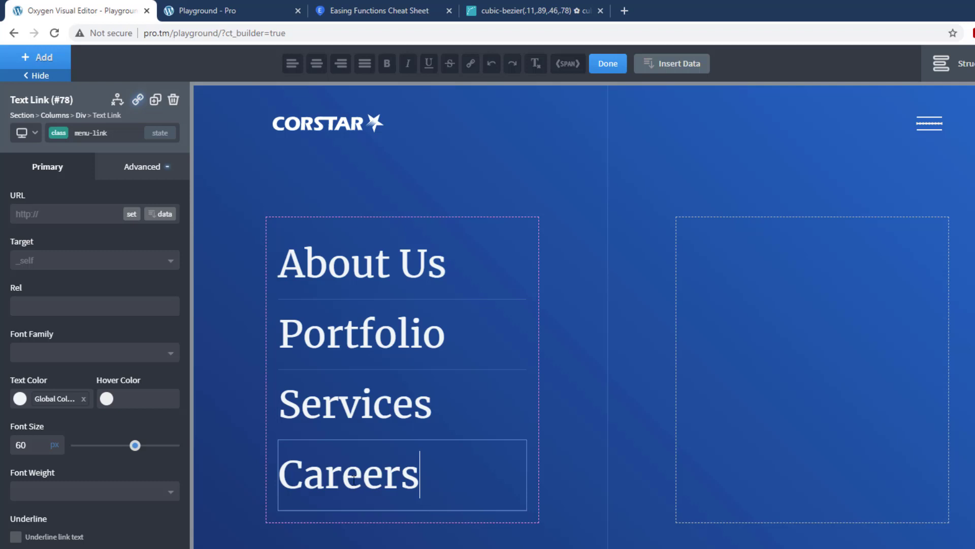
left_click(612, 64)
Step: Save the page and compare the reloaded live menu with the Adobe XD design, ending back in the Oxygen editor
key("ctrl+s")
left_click(281, 6)
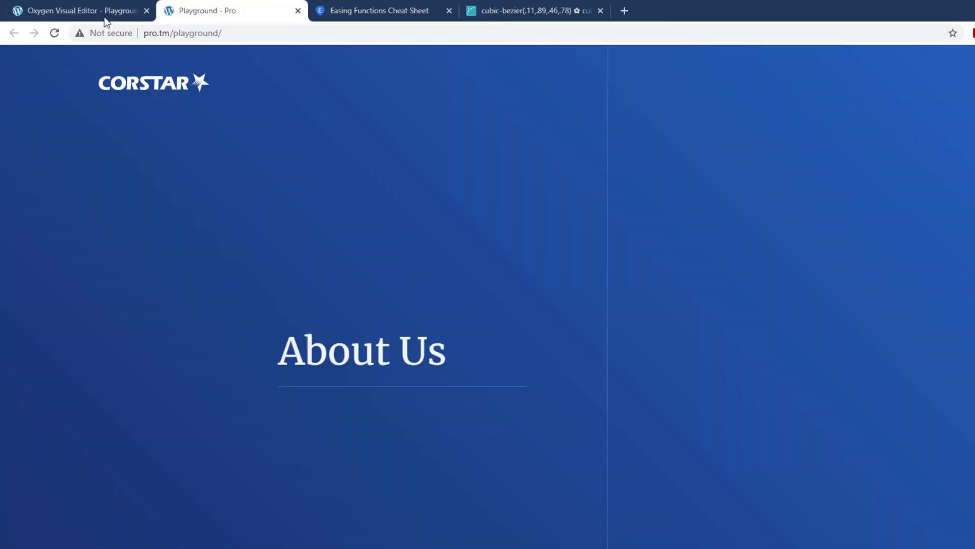
left_click(55, 33)
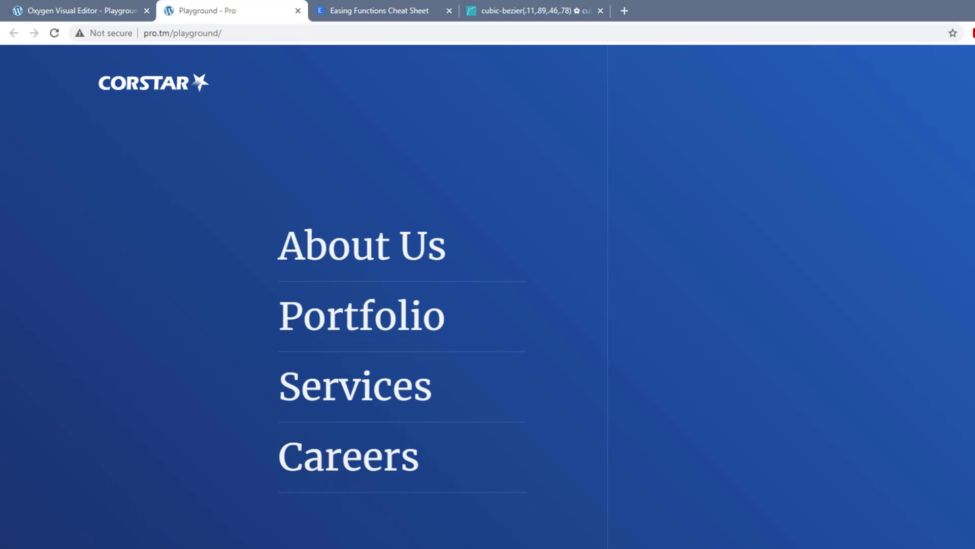
key("alt+Tab")
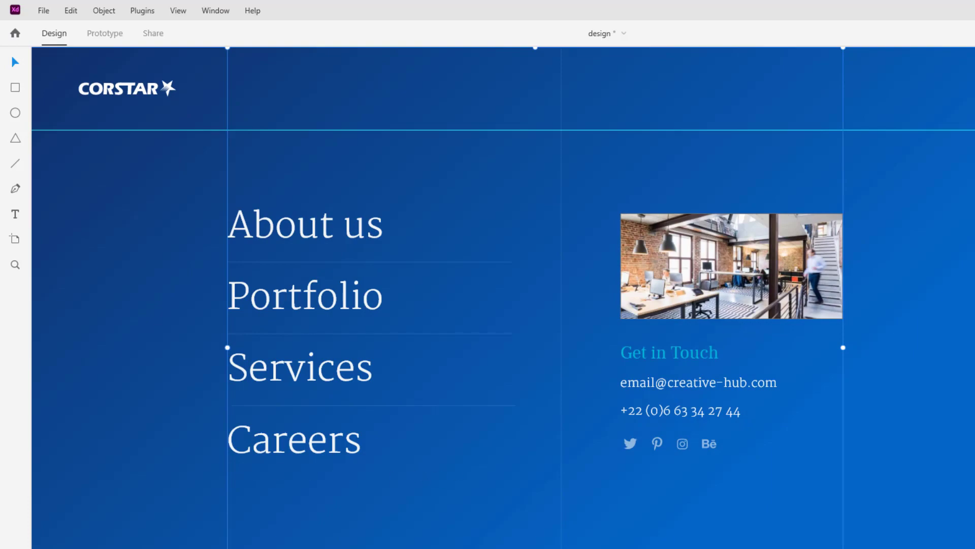
key("alt+Tab")
left_click(72, 10)
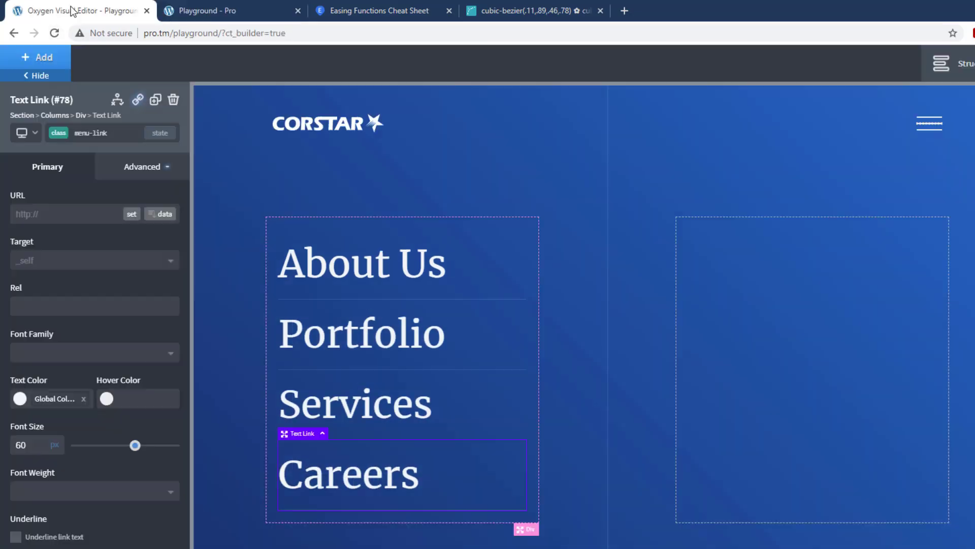
Step: Add a last-child state to the menu-link class on the About Us link
left_click(483, 280)
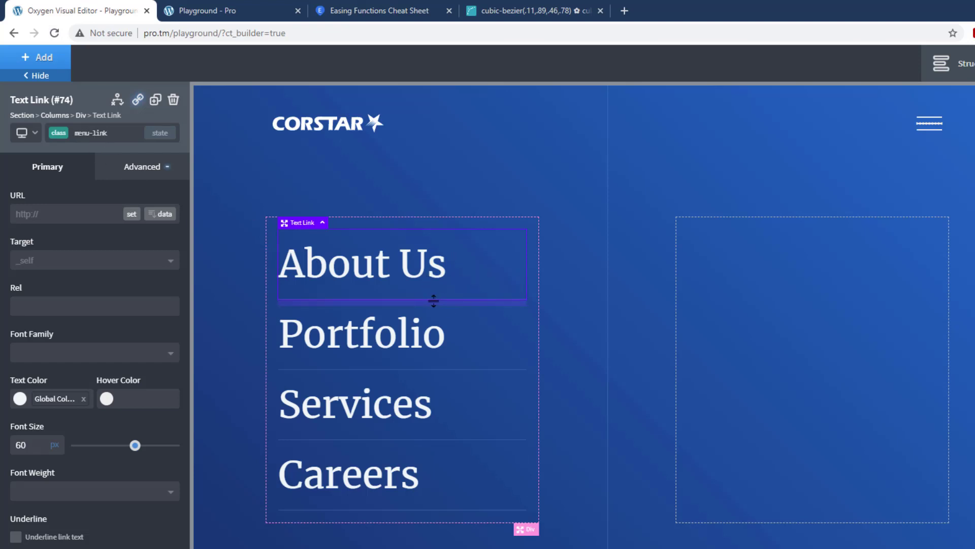
left_click(159, 133)
left_click(93, 228)
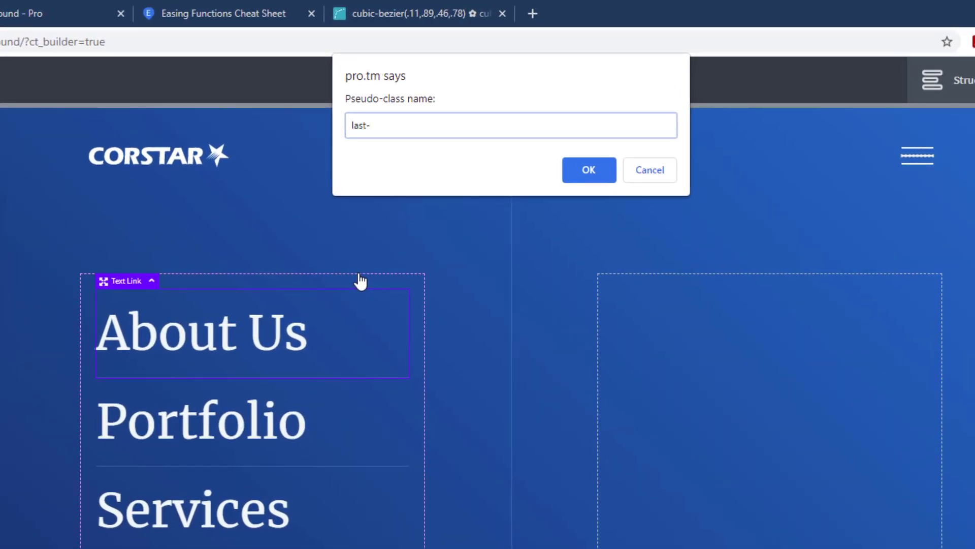
type("last-child")
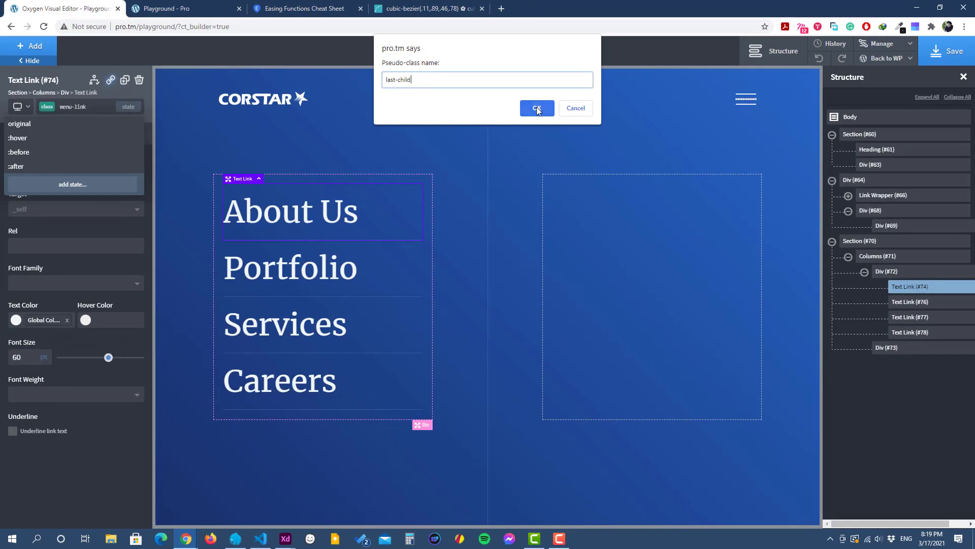
left_click(536, 108)
Step: Set the border style of all borders to none for the menu-link class's last-child state
left_click(115, 136)
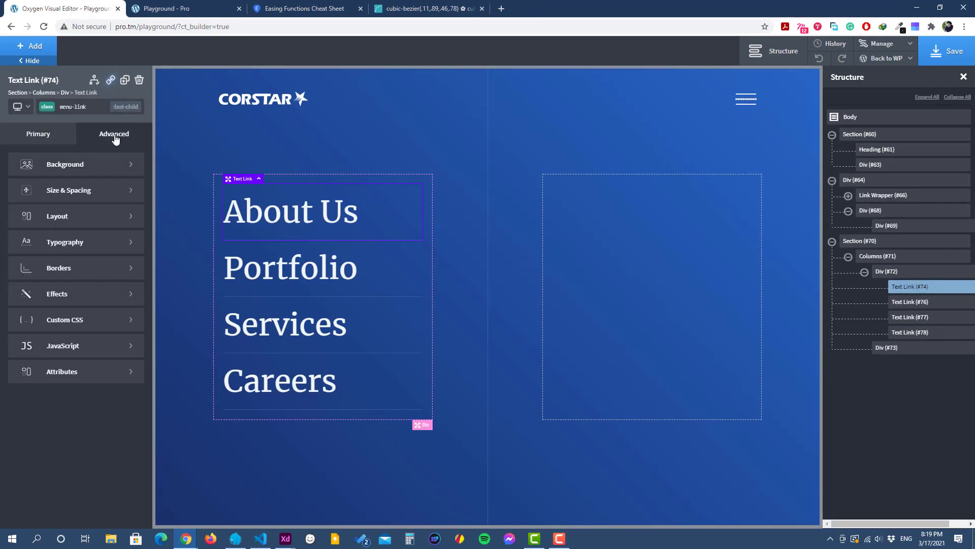
left_click(87, 272)
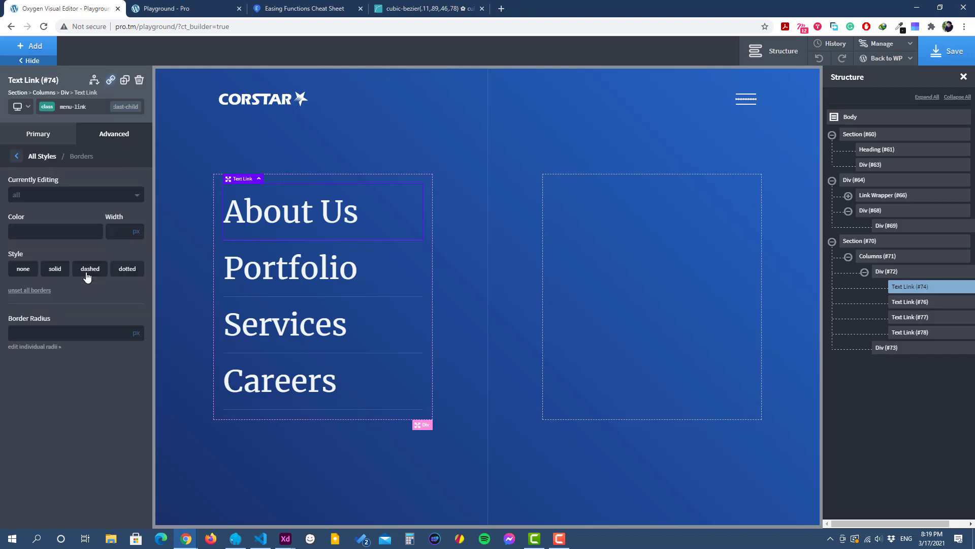
left_click(45, 197)
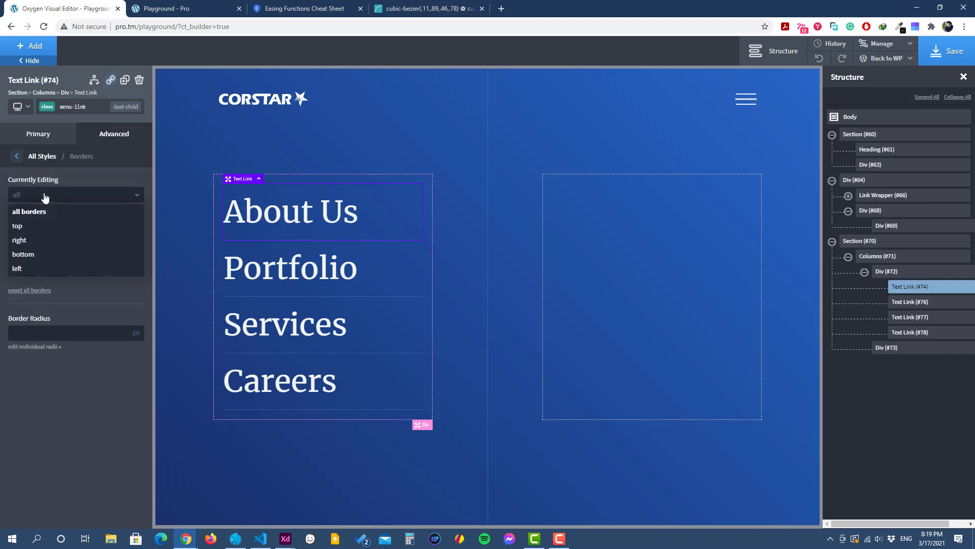
left_click(74, 216)
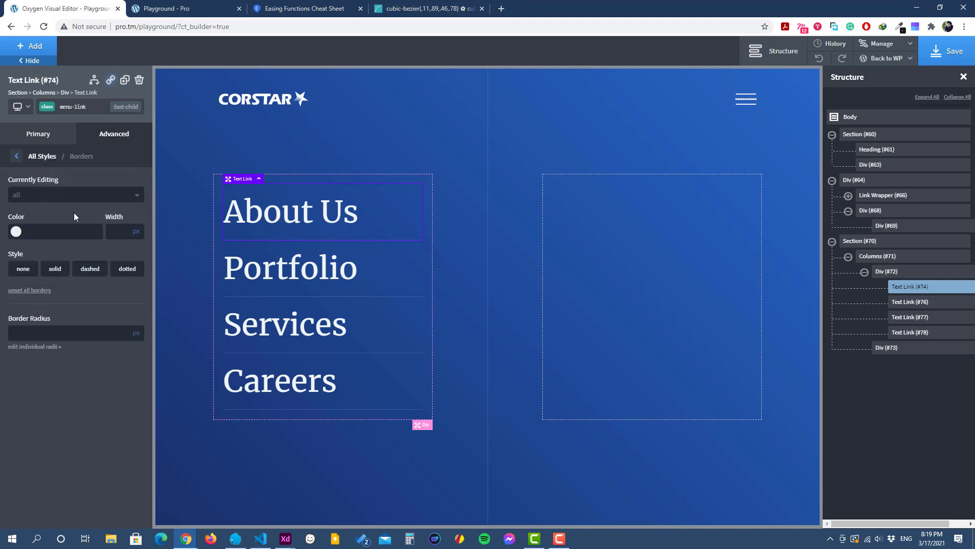
left_click(21, 273)
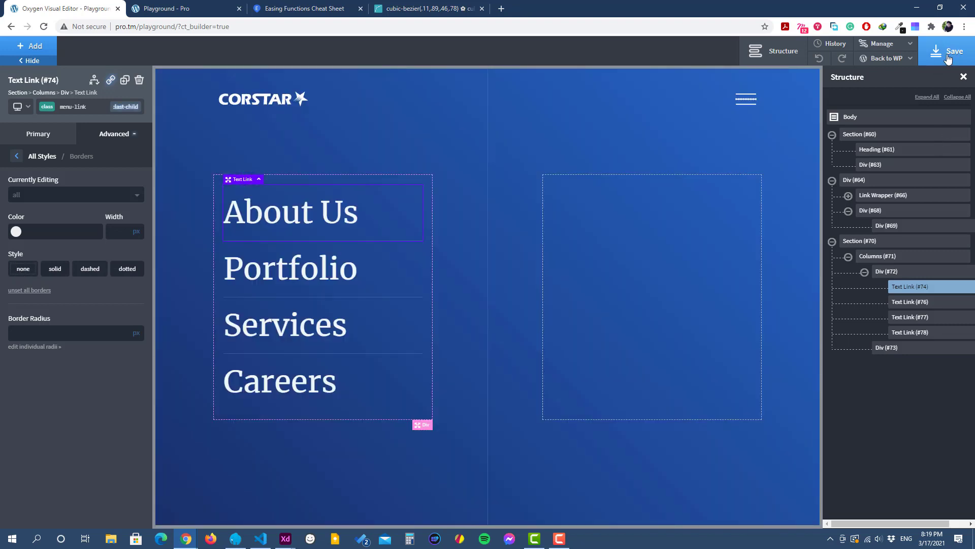
Step: Save the page, check the divider below Careers on the reloaded live page, and return to the Oxygen editor
left_click(948, 59)
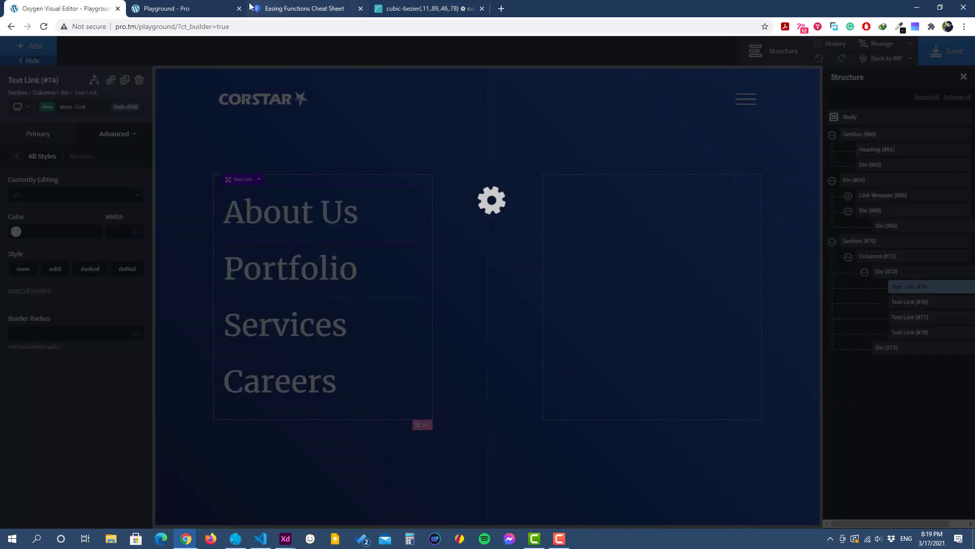
left_click(208, 8)
left_click(45, 27)
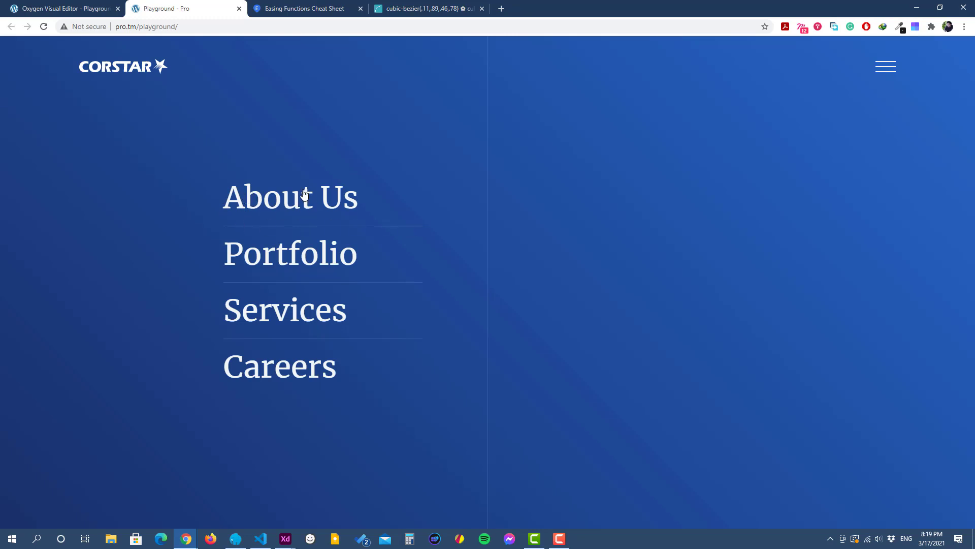
left_click(64, 9)
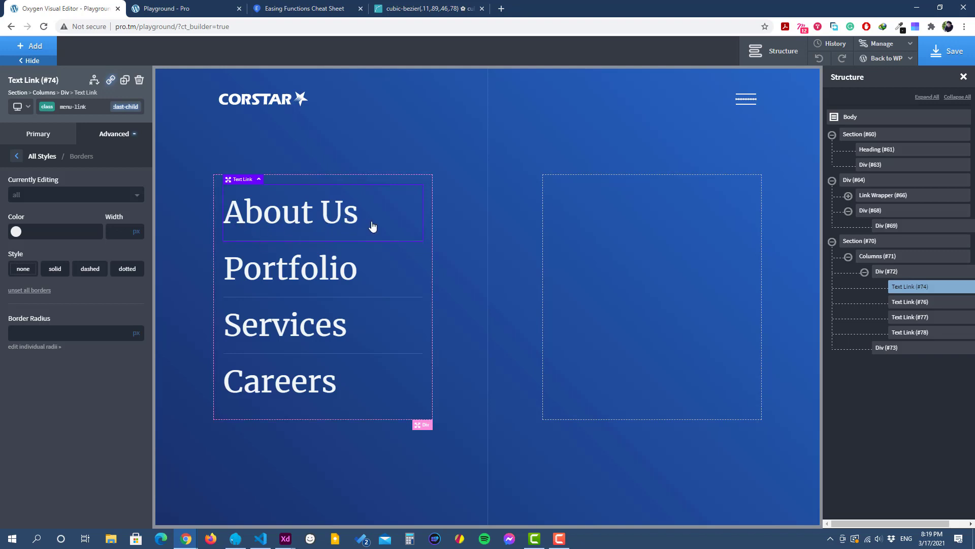
Step: Wrap the full text of each menu link, About Us, Portfolio, Services and Careers, in its own span
double_click(306, 220)
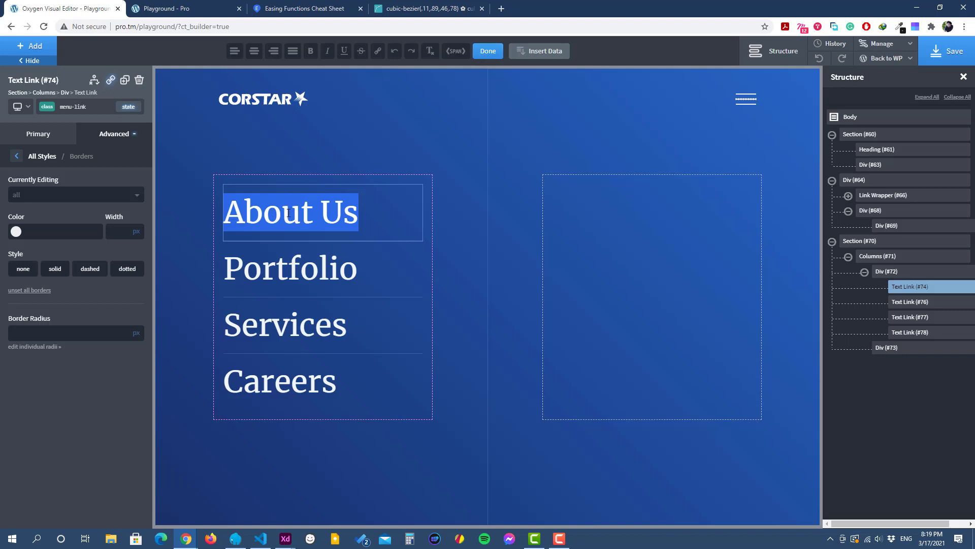
left_click(455, 51)
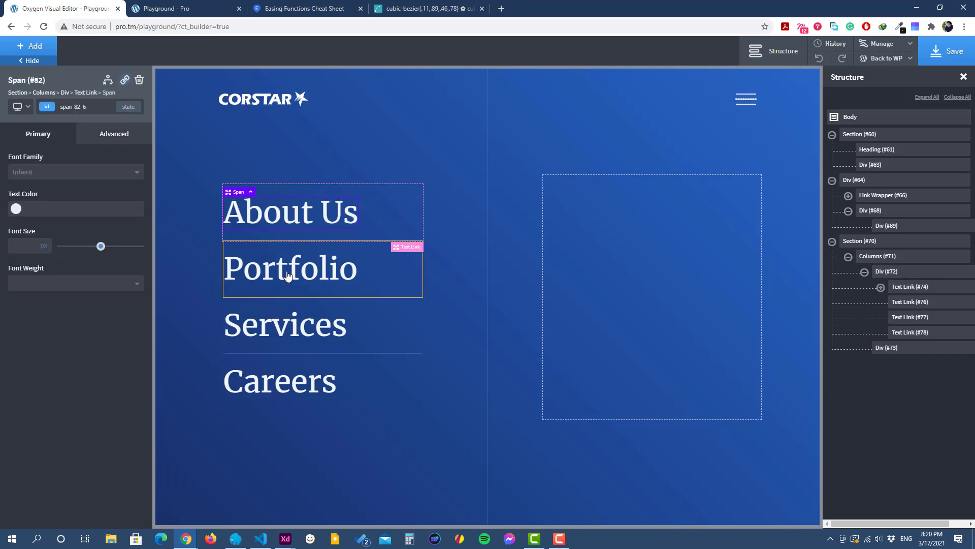
left_click(288, 274)
double_click(288, 275)
left_click(457, 53)
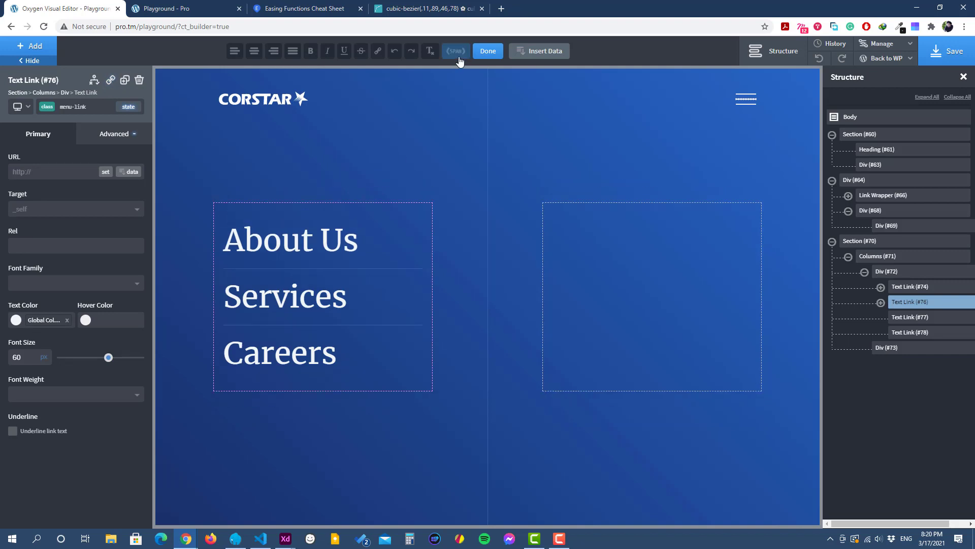
left_click(268, 331)
double_click(271, 331)
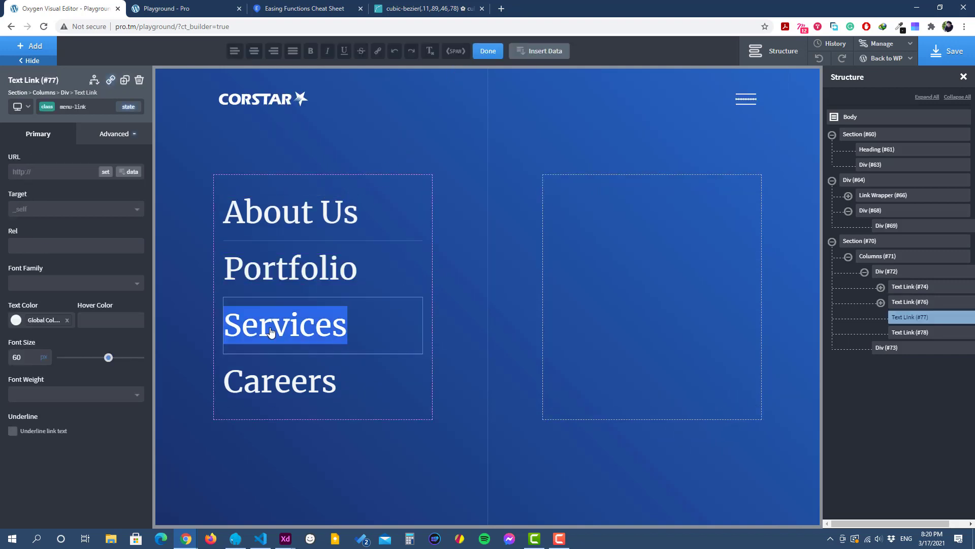
left_click(456, 51)
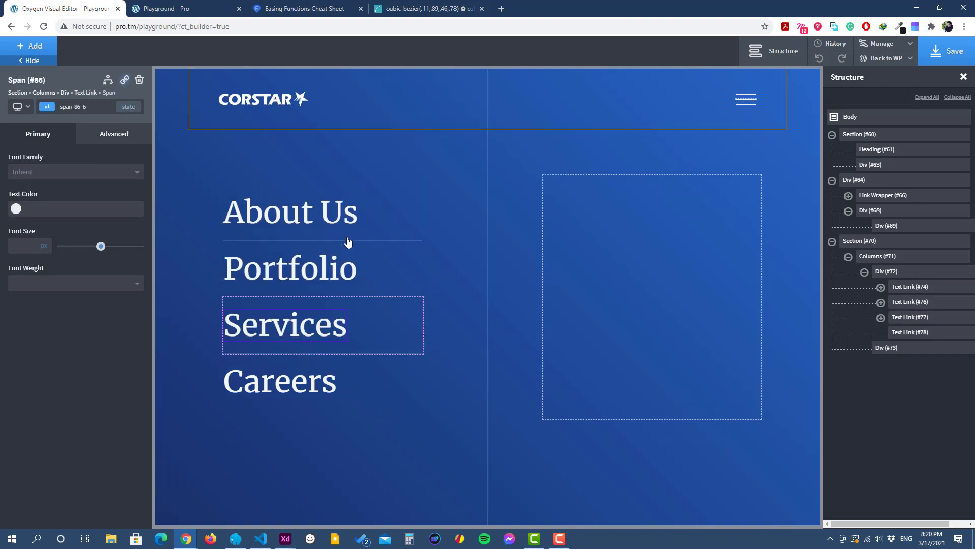
left_click(282, 392)
double_click(282, 391)
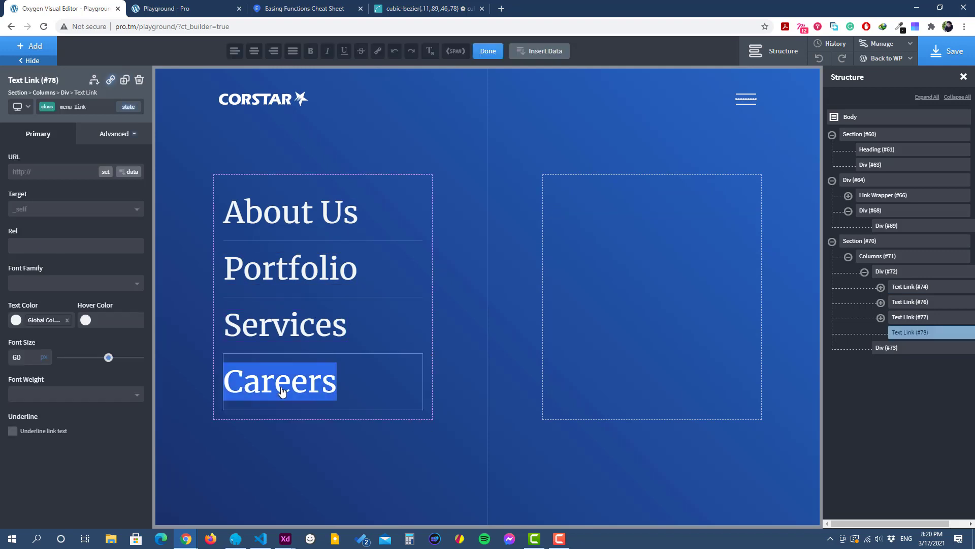
left_click(455, 52)
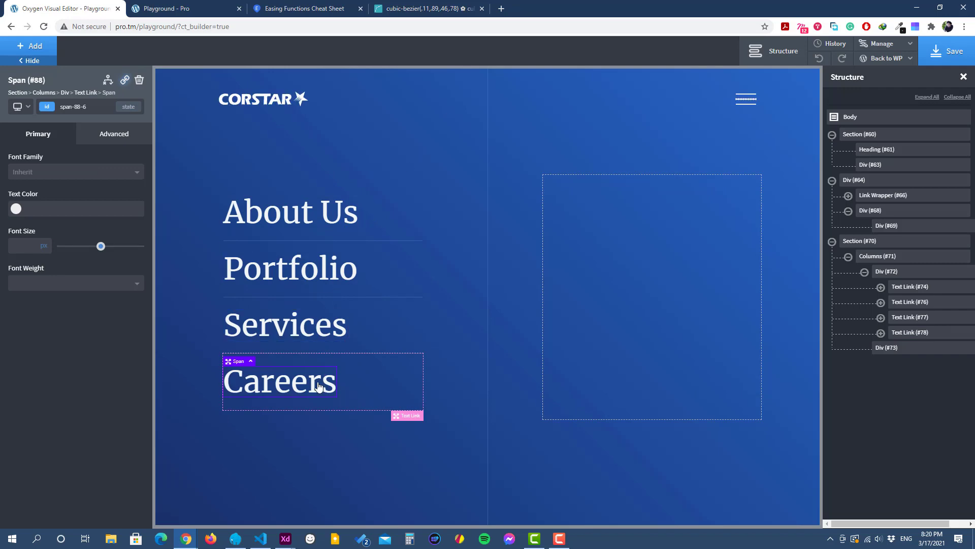
Step: Add a "hover span" state to the menu-link class on the About Us text link
left_click(285, 224)
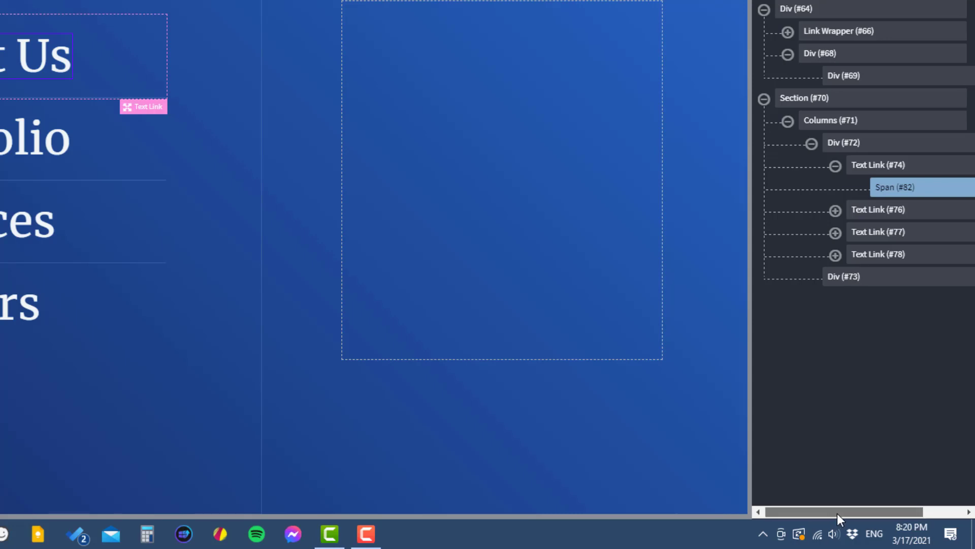
left_click_drag(837, 513, 845, 513)
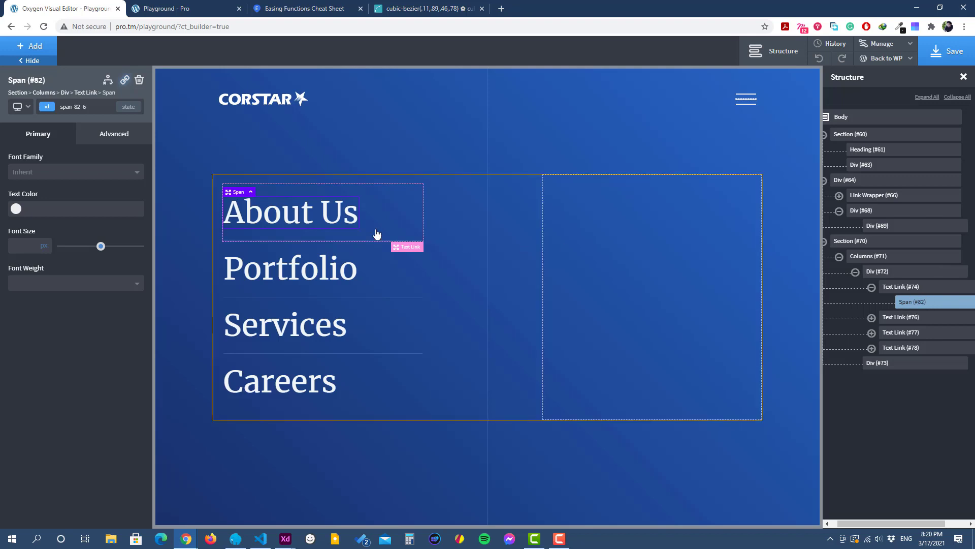
left_click(383, 205)
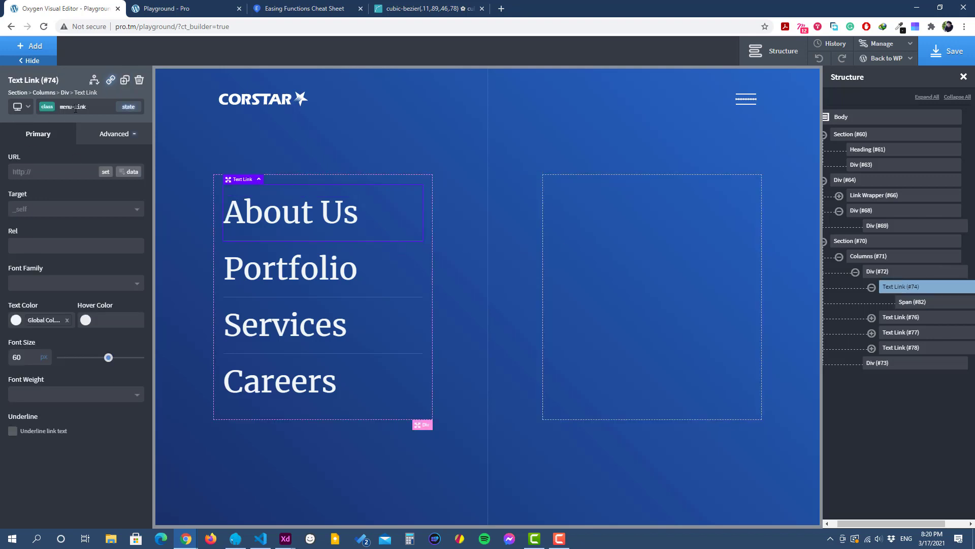
left_click(128, 106)
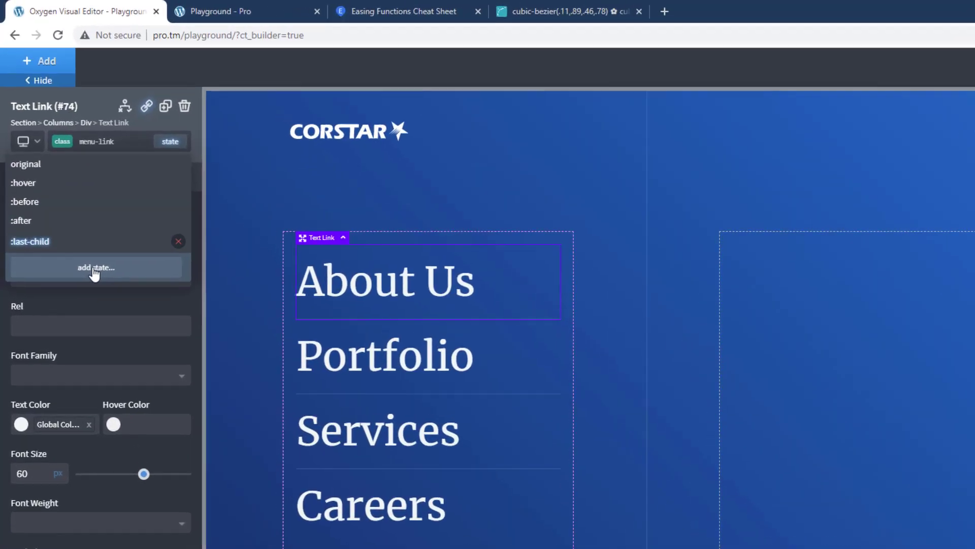
left_click(93, 269)
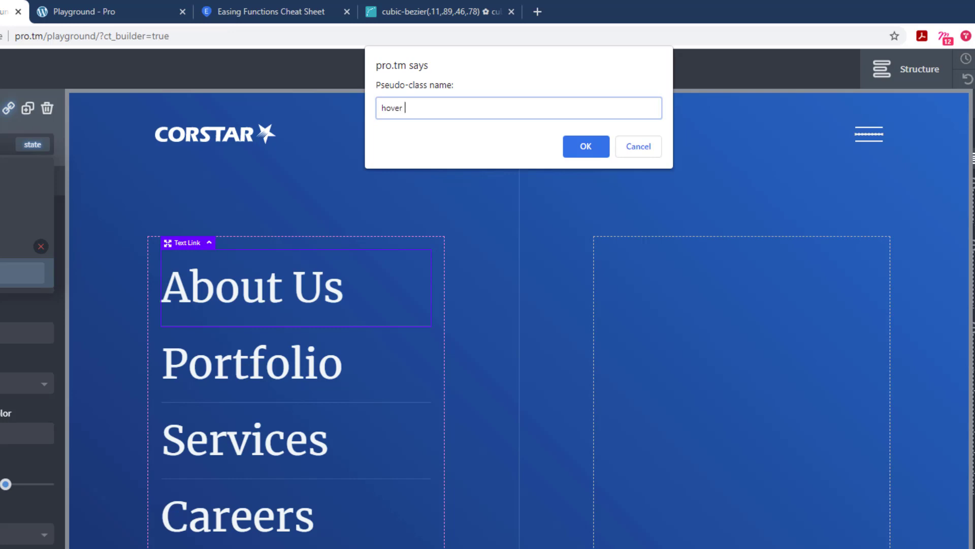
type("hover span")
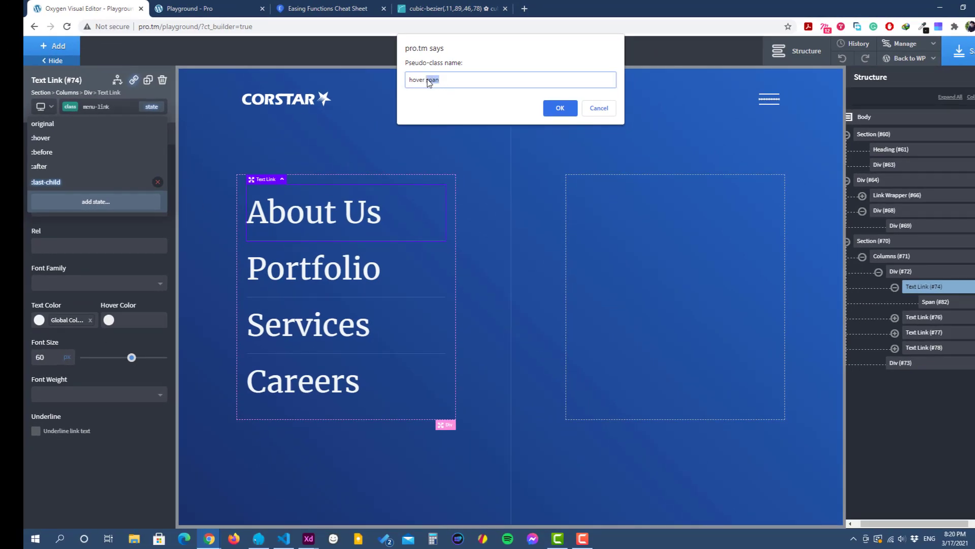
left_click(560, 109)
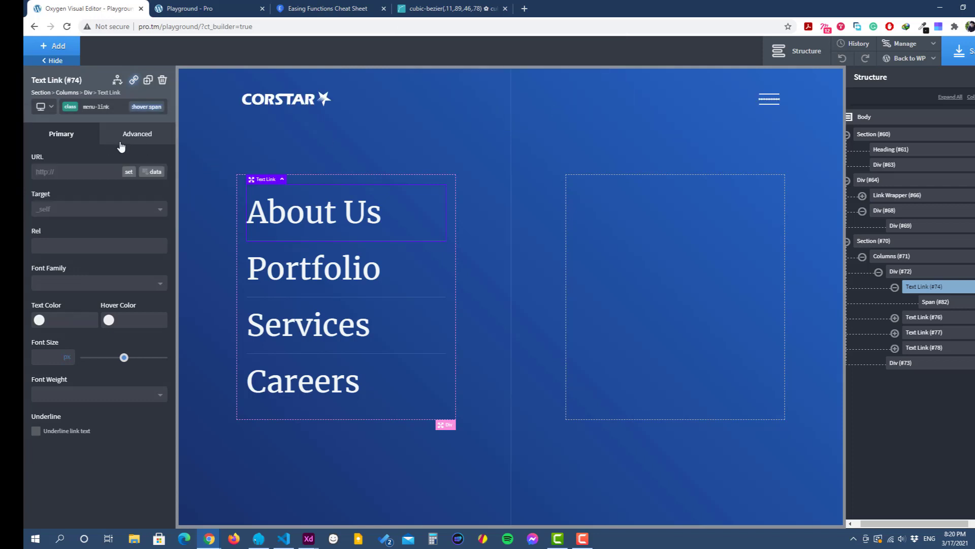
Step: Add a translate transform with Translate X of 30 px to the menu-link class's hover span state
left_click(138, 143)
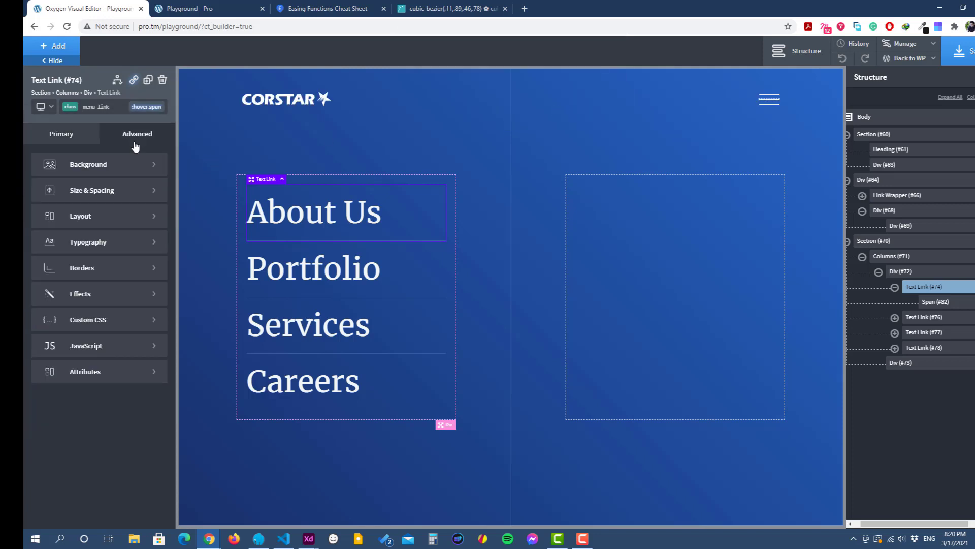
left_click(102, 302)
left_click(100, 345)
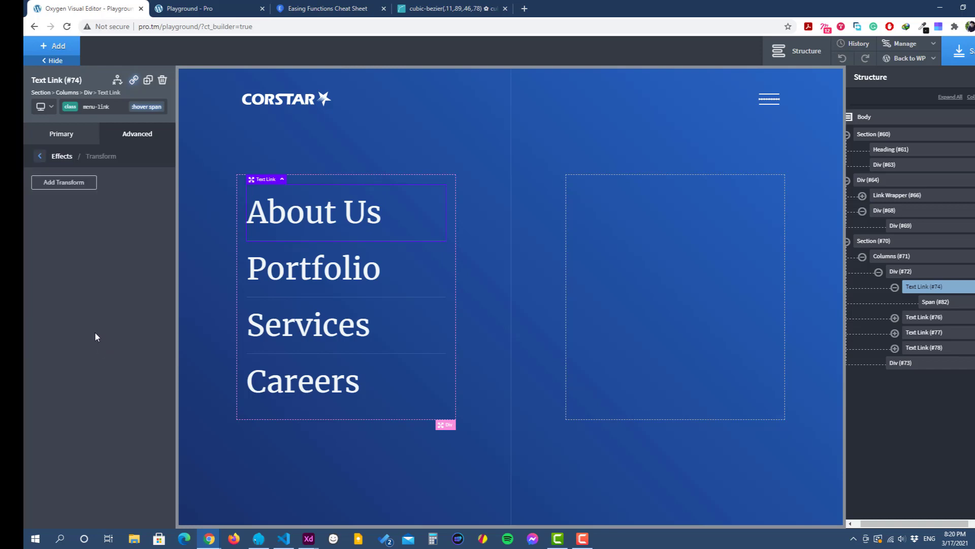
left_click(69, 184)
left_click(57, 228)
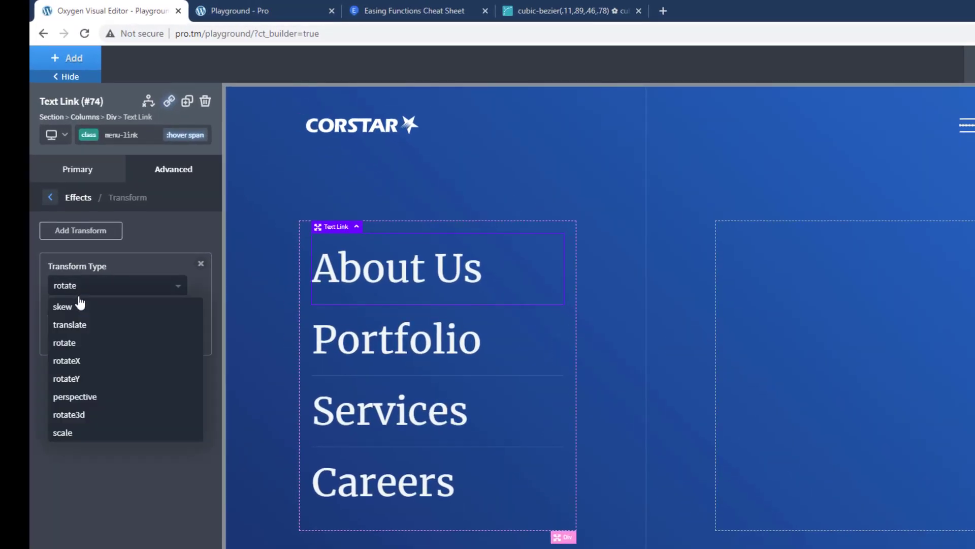
left_click(100, 325)
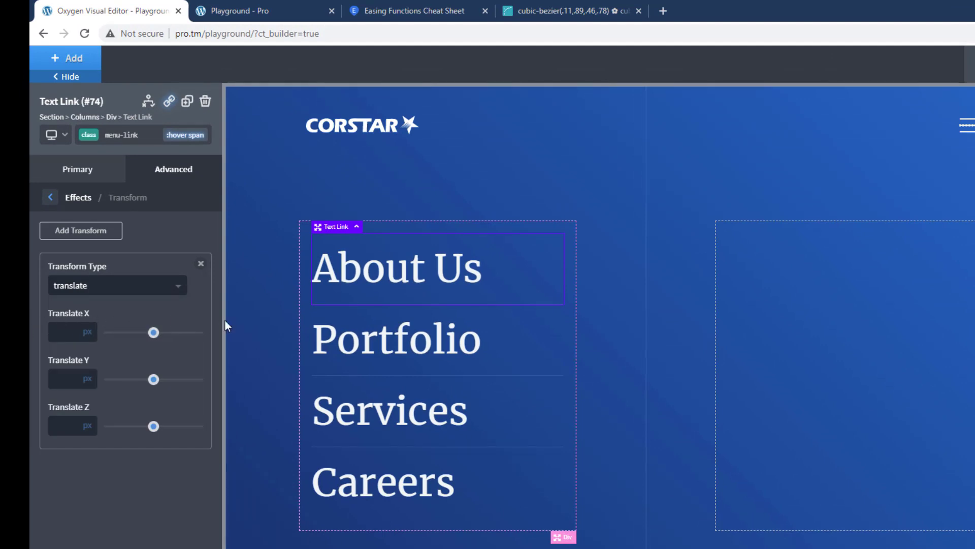
left_click(75, 337)
type("30")
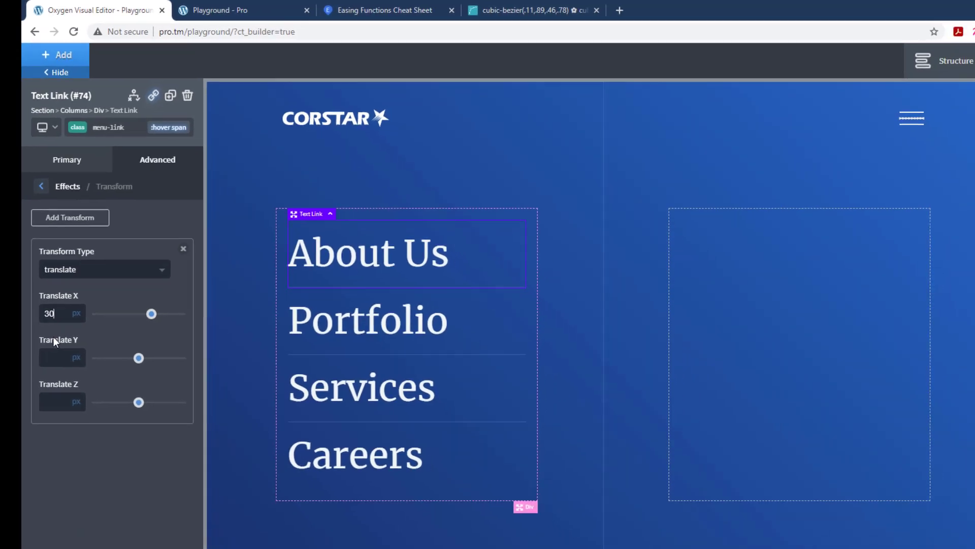
Step: Save the page, check the menu links' hover shift on the reloaded live page, and return to the Oxygen editor
left_click(955, 54)
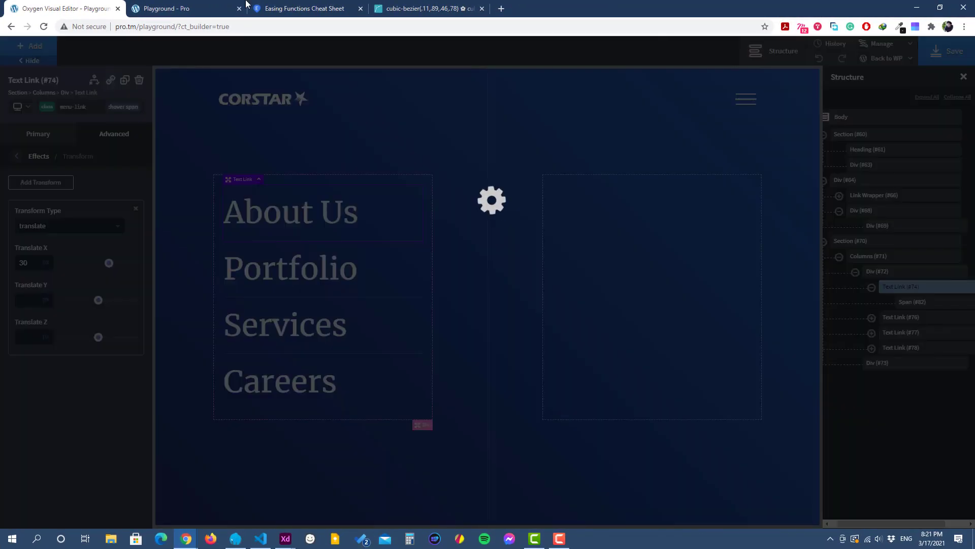
left_click(179, 7)
left_click(44, 27)
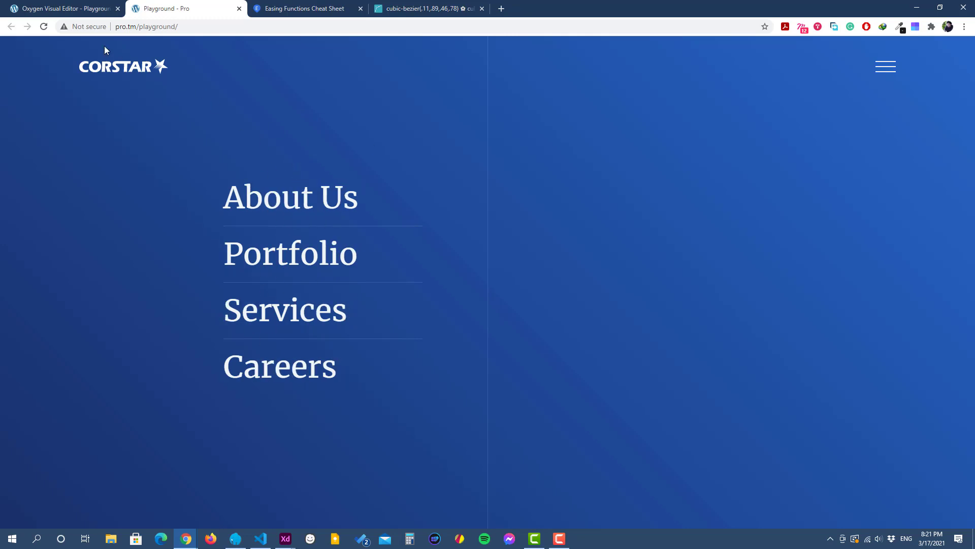
left_click(71, 9)
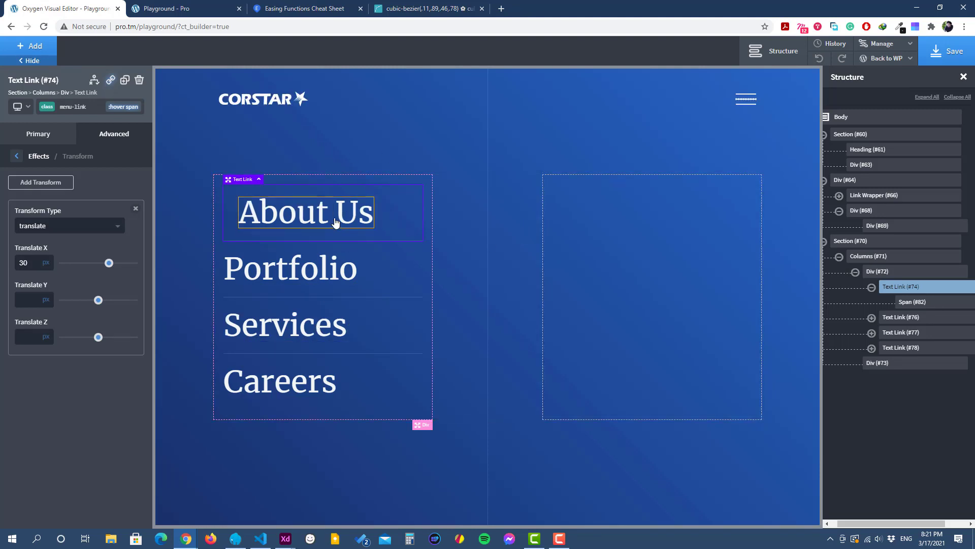
Step: Assign the existing transition class to the About Us and Portfolio spans
left_click(302, 225)
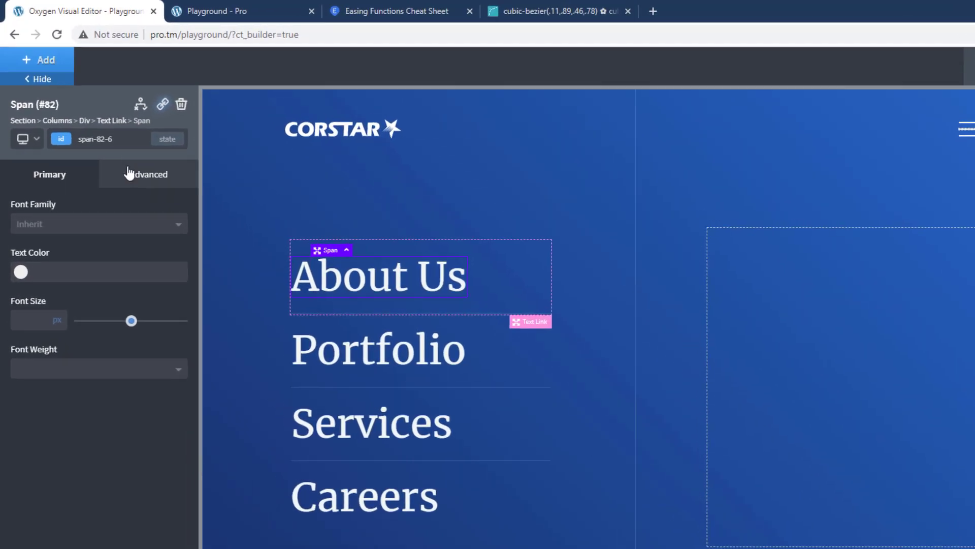
left_click(94, 139)
type("tra")
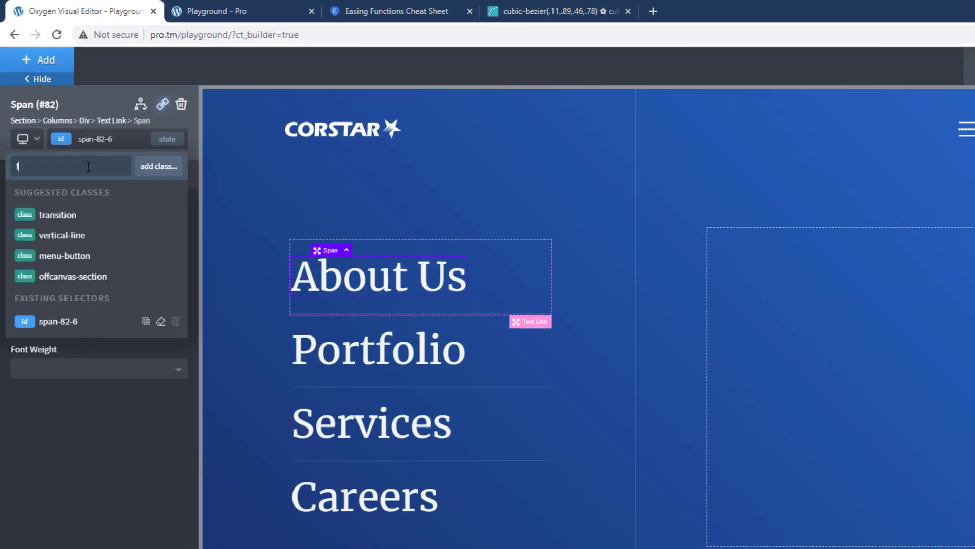
left_click(78, 213)
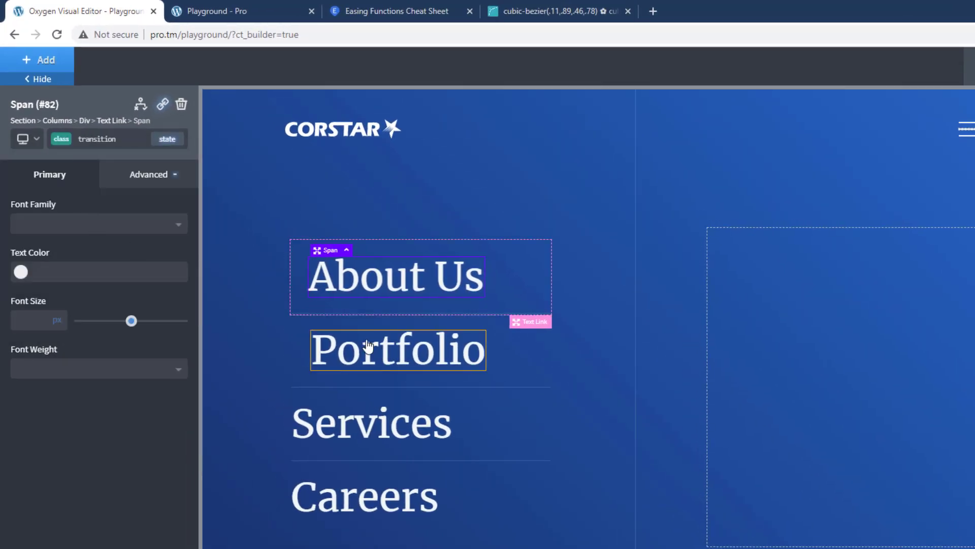
left_click(355, 351)
left_click(126, 143)
type("t")
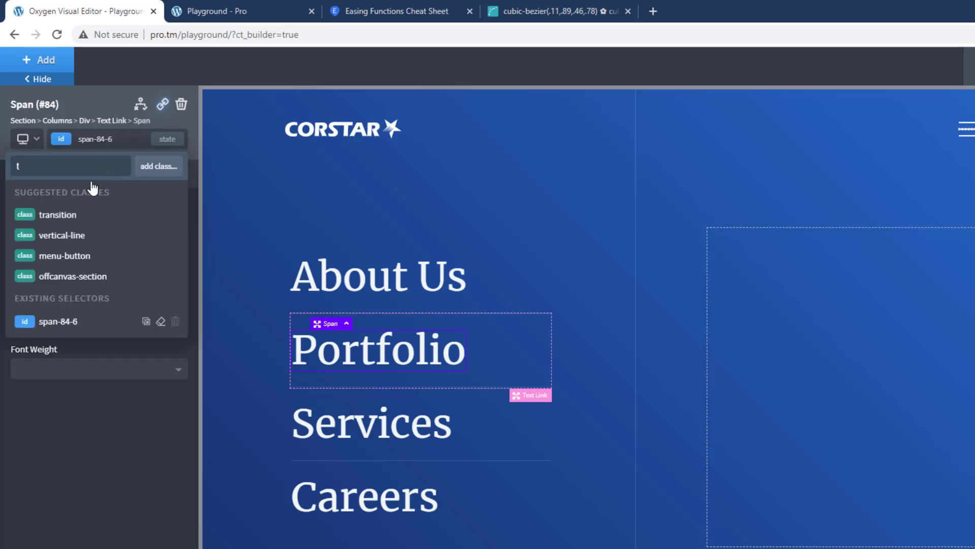
left_click(72, 217)
Step: Assign the existing transition class to the Services and Careers spans
left_click(407, 440)
left_click(128, 144)
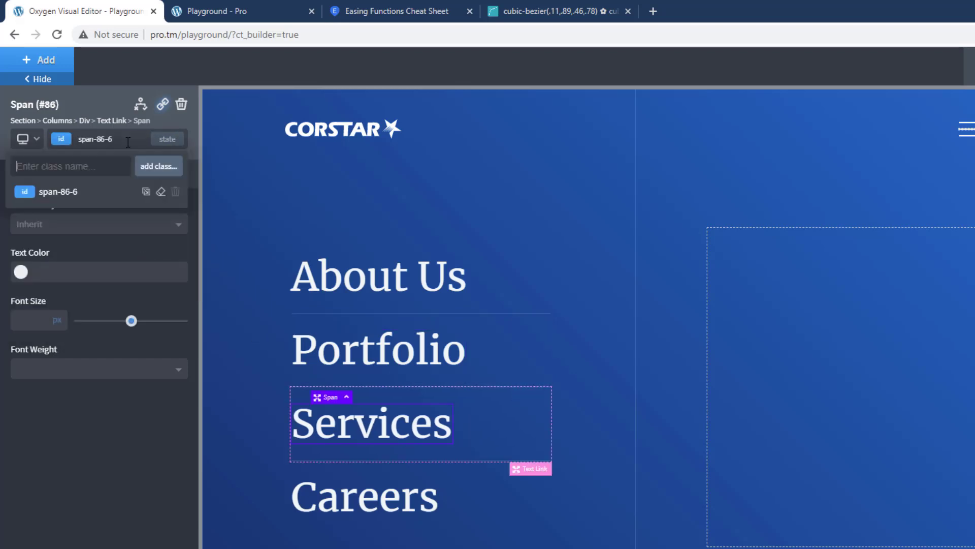
type("t")
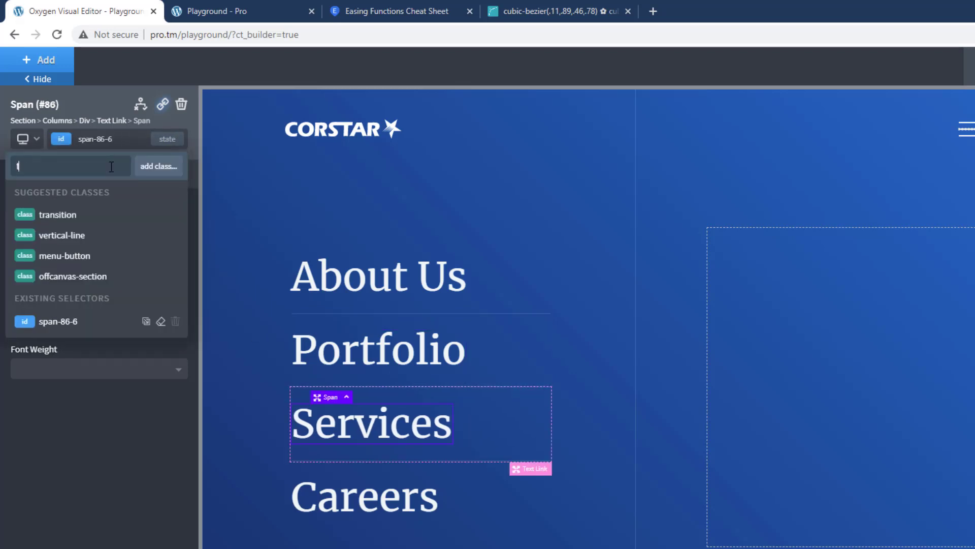
left_click(99, 213)
left_click(376, 499)
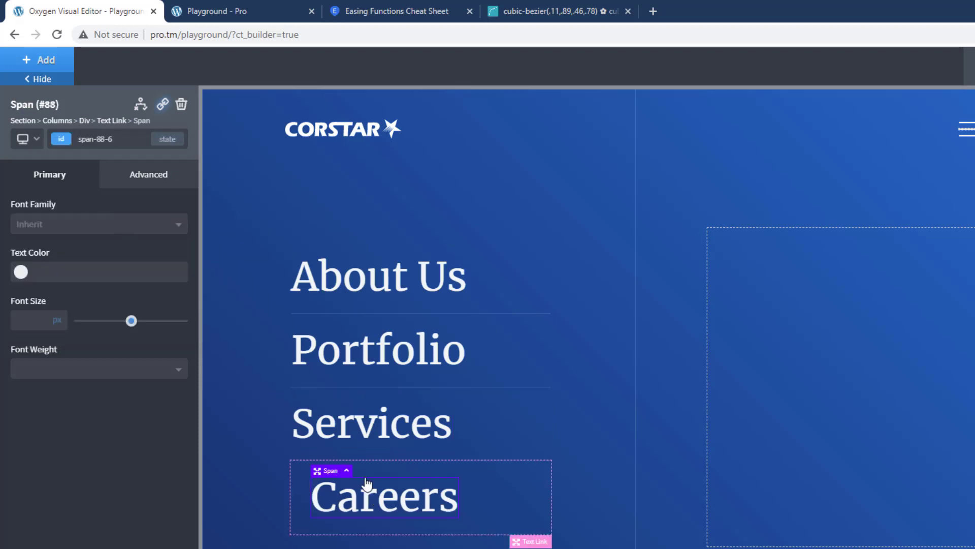
left_click(102, 139)
type("t")
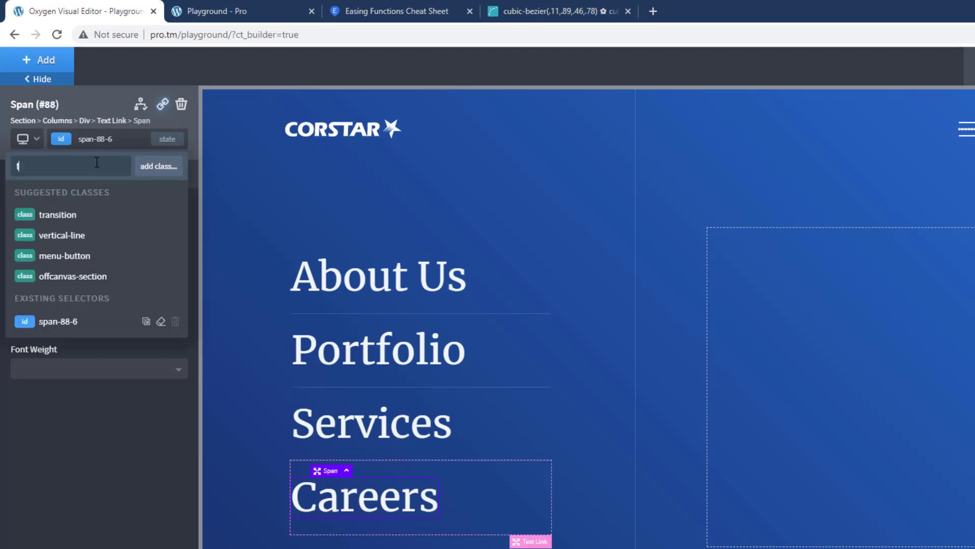
left_click(91, 211)
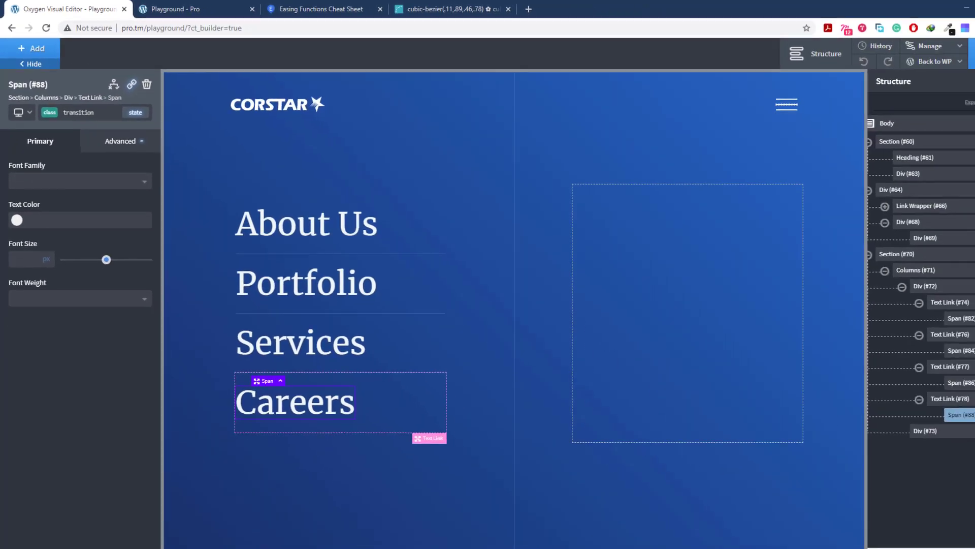
Step: Save the page, test the animated link hover on the reloaded live page, and return to the Oxygen editor
left_click(942, 52)
left_click(168, 8)
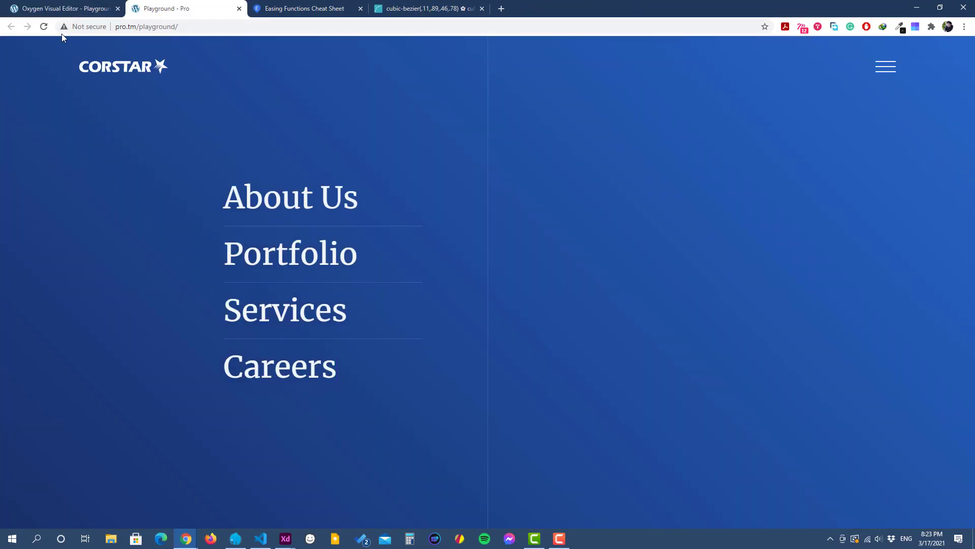
left_click(43, 27)
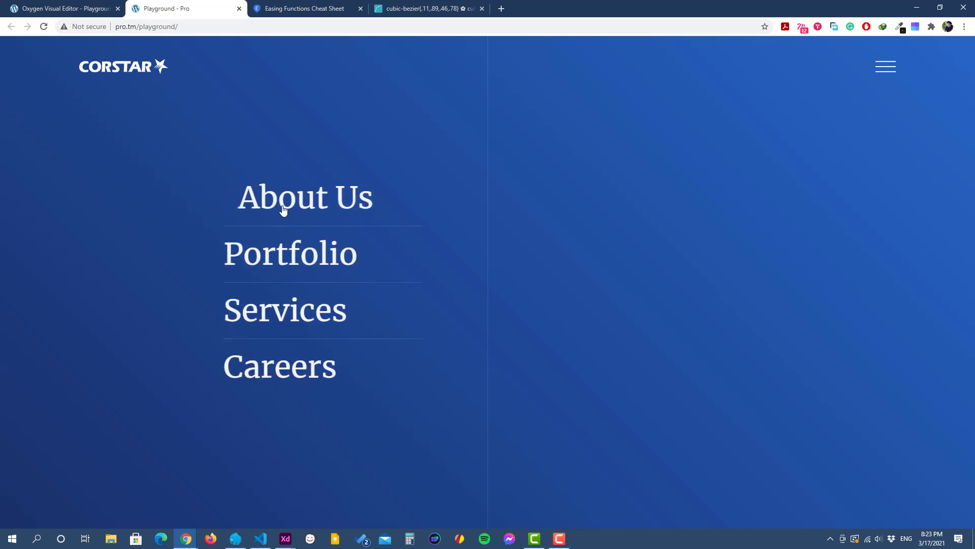
left_click(74, 9)
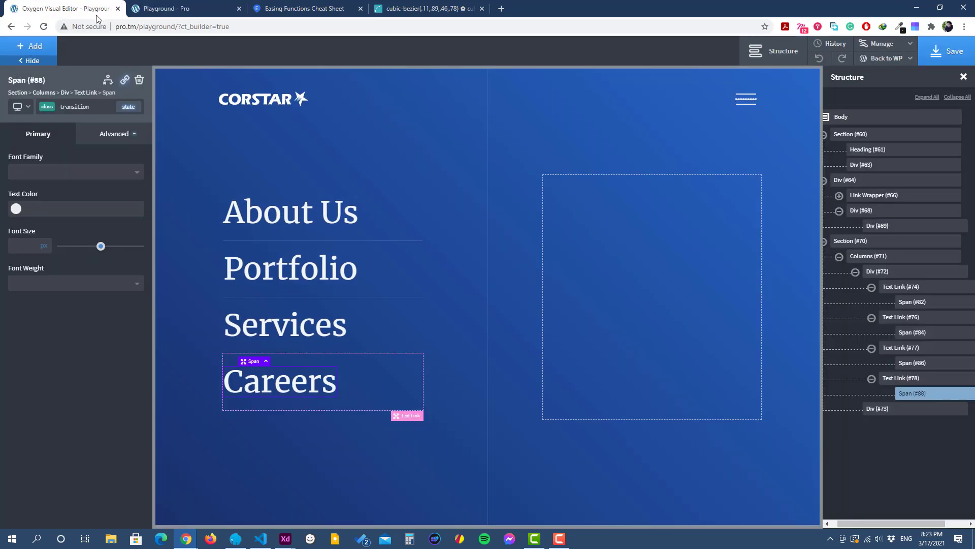
Step: Select the empty second column and examine the menu's contact column in the Adobe XD design
left_click(604, 227)
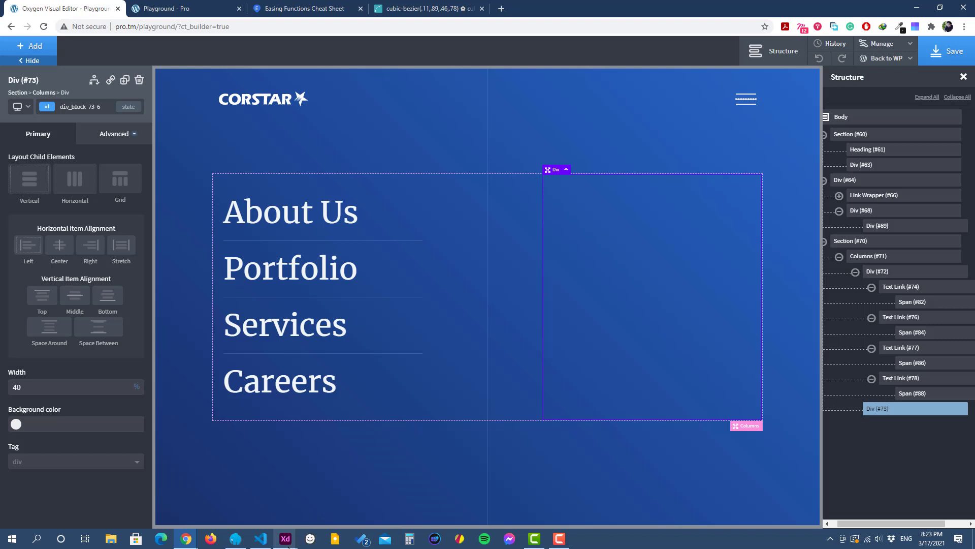
mouse_move(285, 545)
left_click(260, 506)
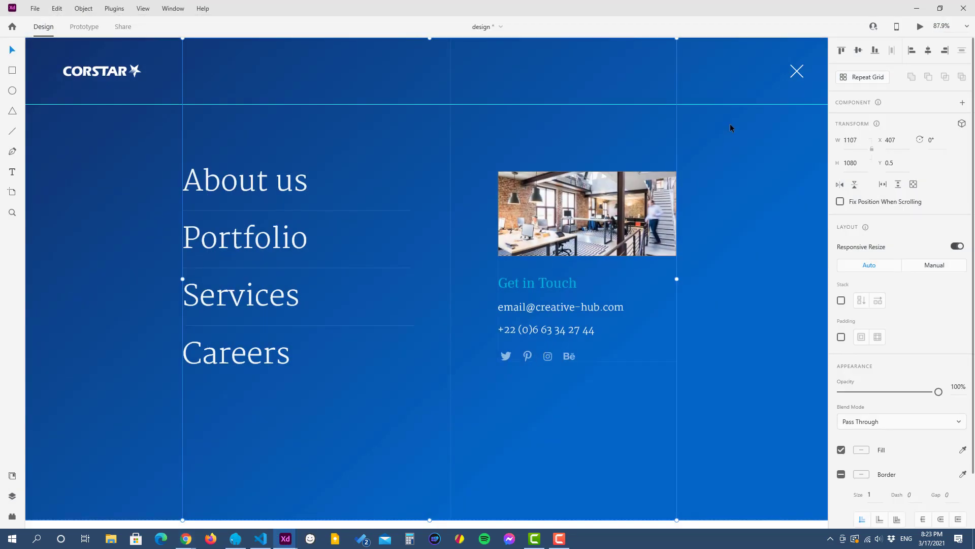
left_click(917, 8)
mouse_move(285, 537)
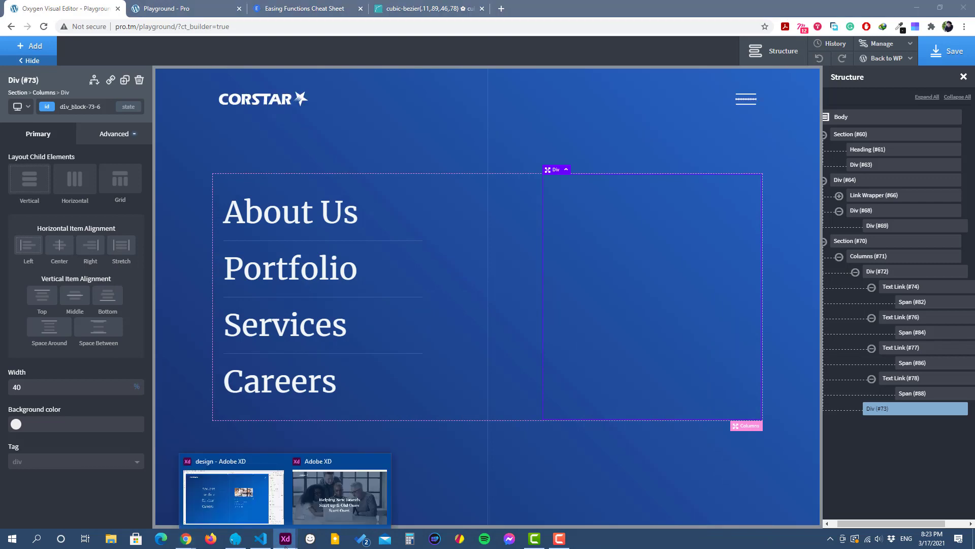
left_click(231, 496)
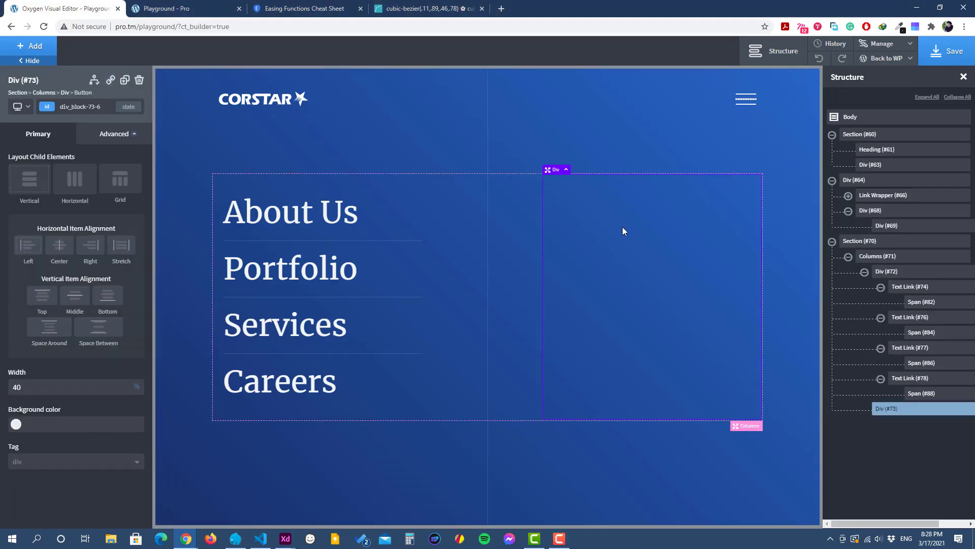
Step: Fill the empty column with the office image, Get in Touch heading, e-mail and phone texts, and a Twitter, Pinterest, Instagram and Behance icon row
left_click(38, 94)
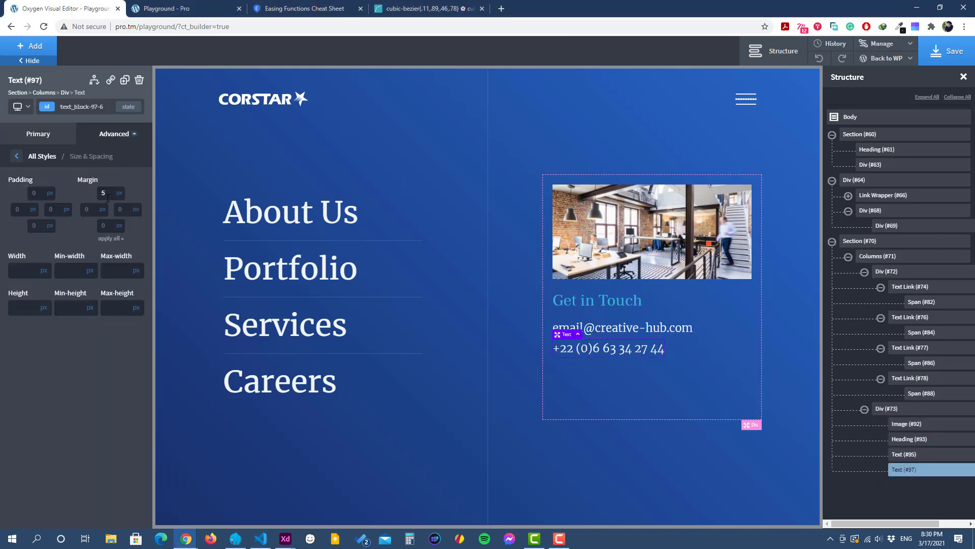
left_click(43, 49)
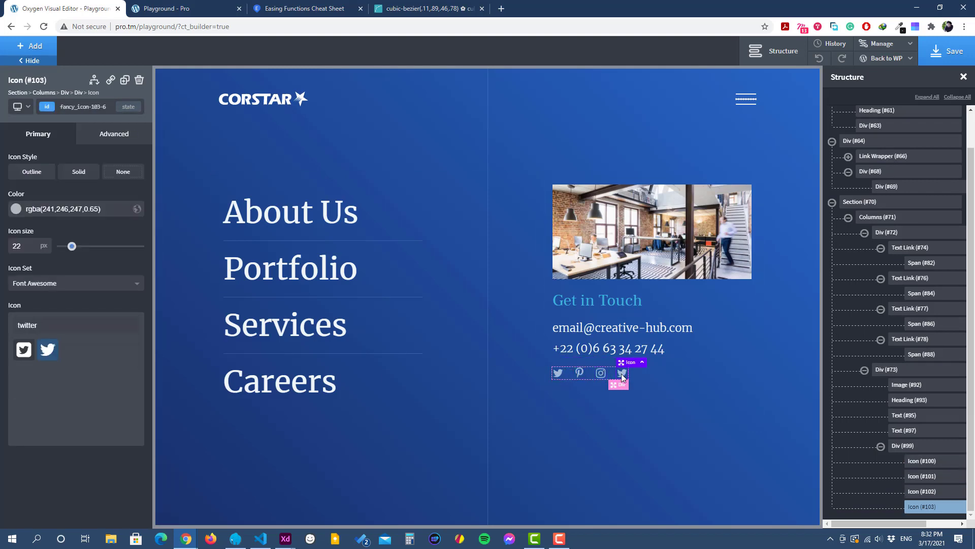
left_click(24, 350)
left_click(574, 456)
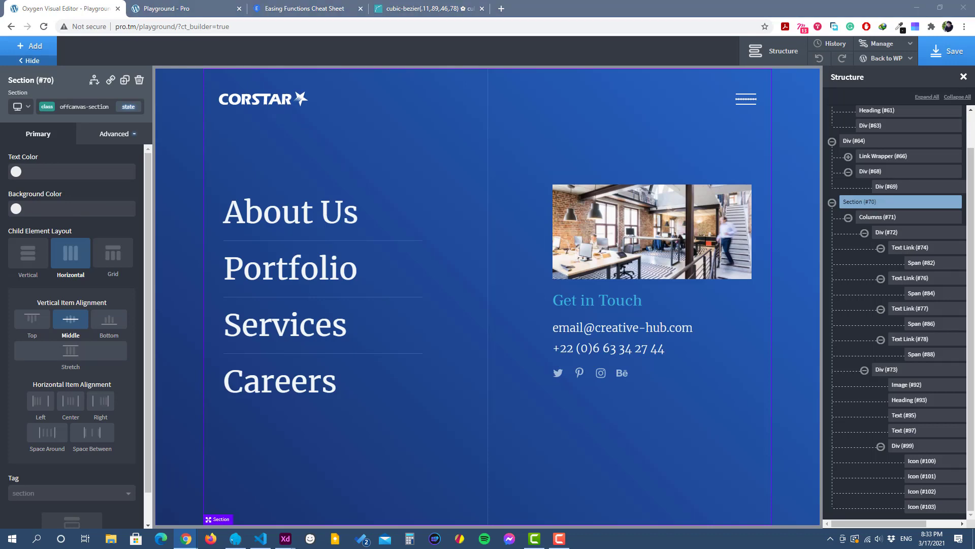
Step: Increase the spacing above the phone number text and set the social icon row's top margin to 25 px
left_click(609, 348)
left_click(114, 135)
left_click(621, 375)
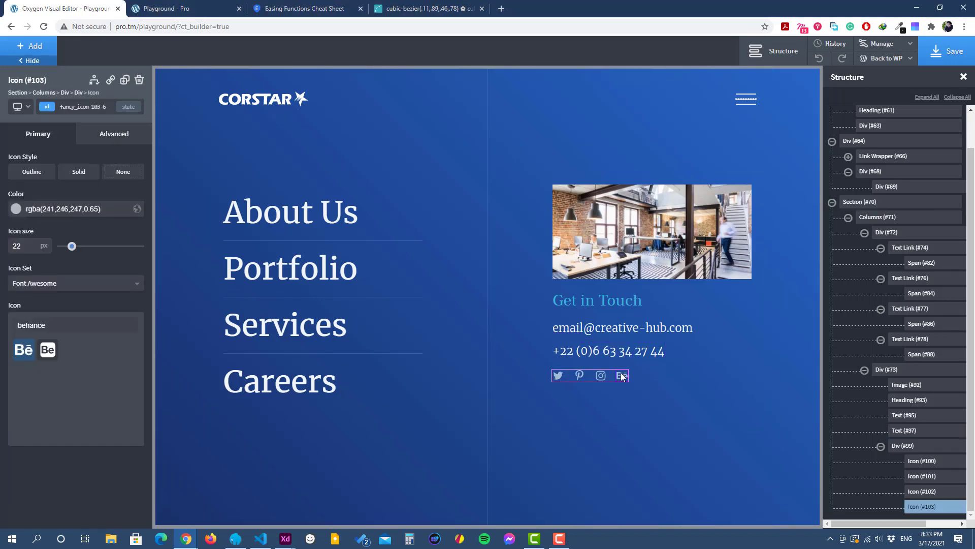
left_click(78, 92)
left_click(114, 134)
left_click(105, 193)
type("25")
Step: Save the page and check the finished contact column on the reloaded live page
key("ctrl+s")
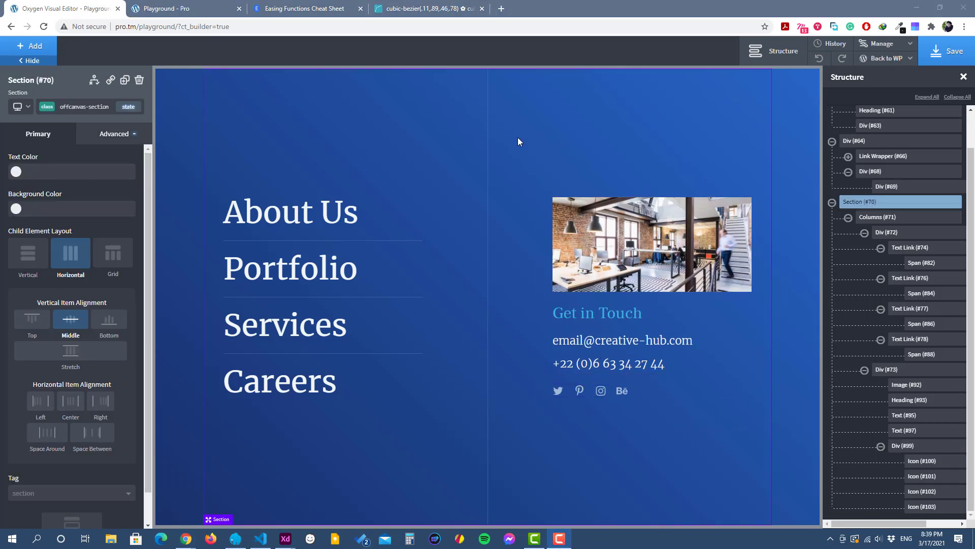
left_click(946, 51)
left_click(152, 8)
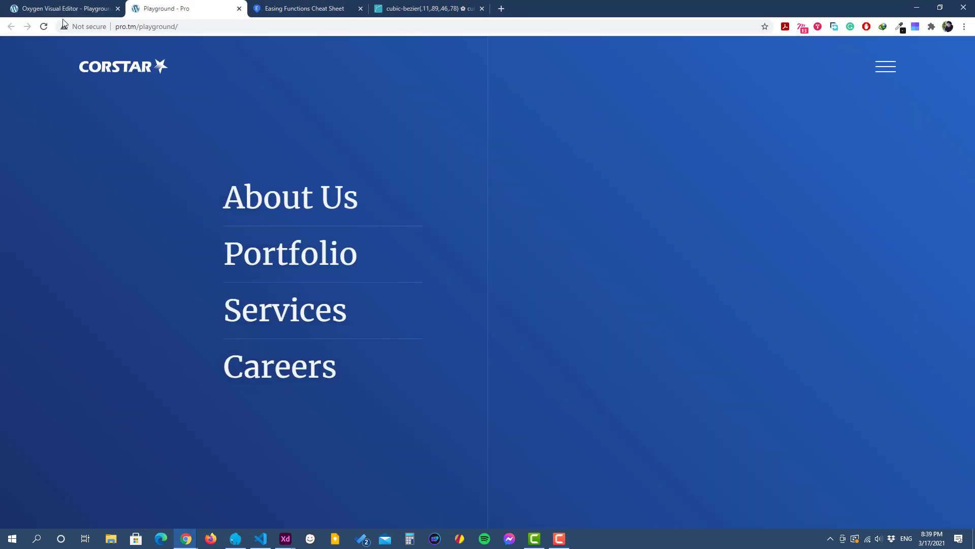
left_click(43, 27)
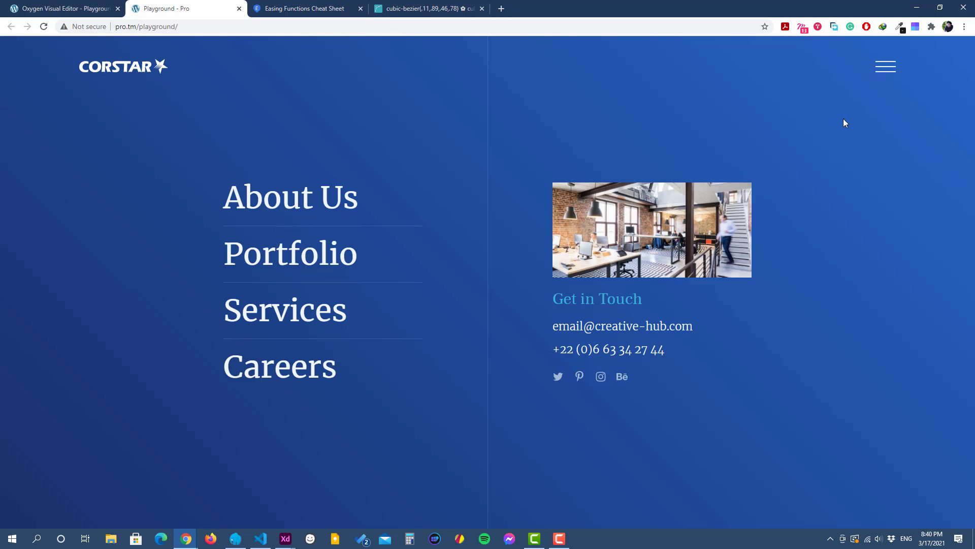
Step: Return to the Oxygen editor and select the hamburger's menu-button div in the header
left_click(76, 8)
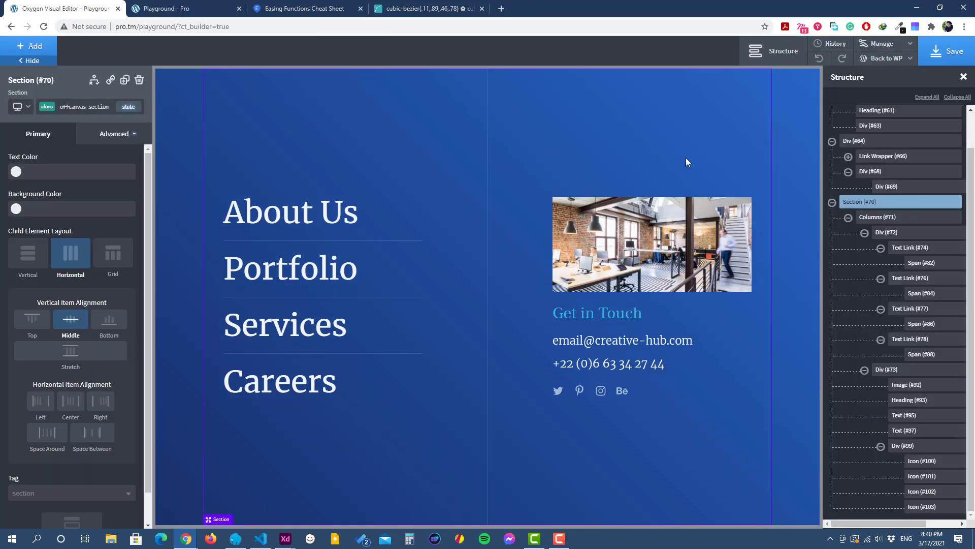
left_click(742, 105)
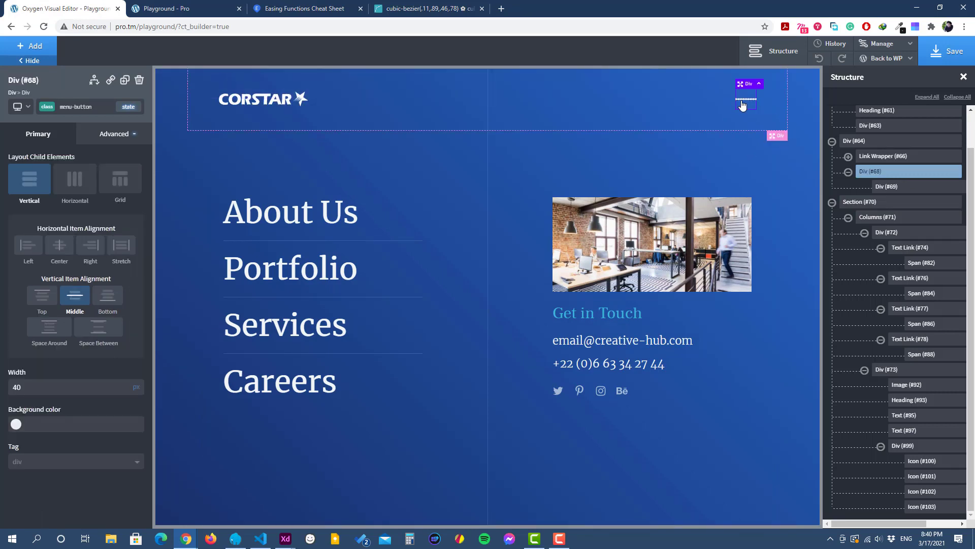
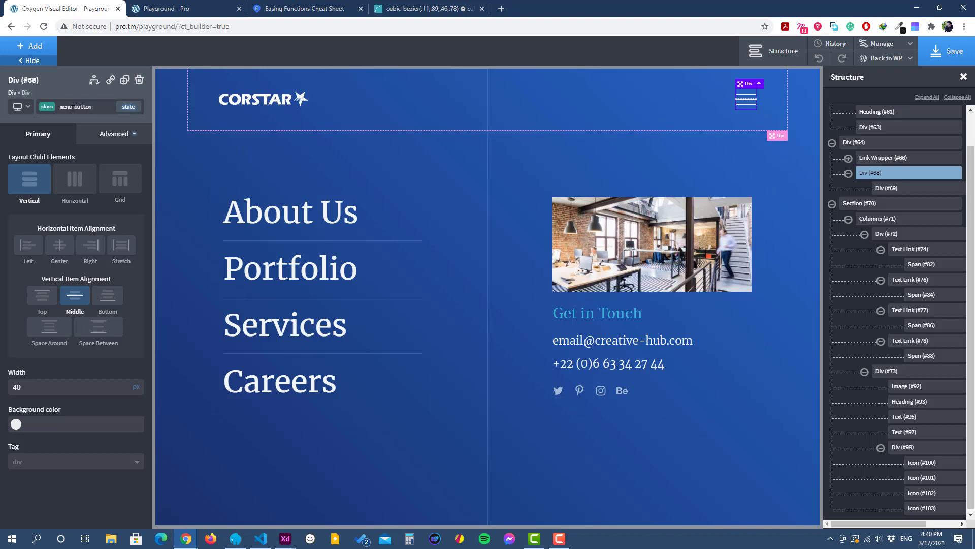
Step: In the menu-button class's JavaScript, write the click call jQuery('.menu-button').click();
left_click(114, 135)
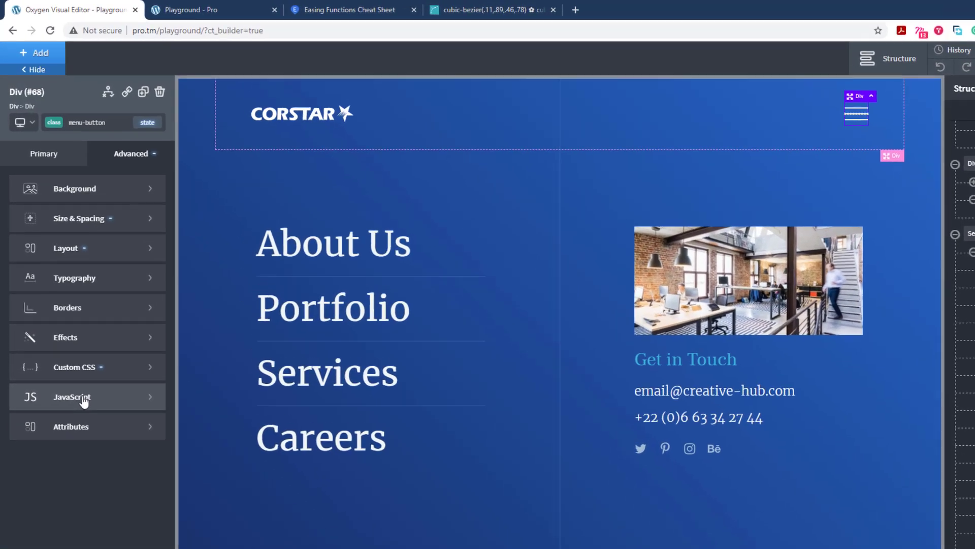
left_click(72, 346)
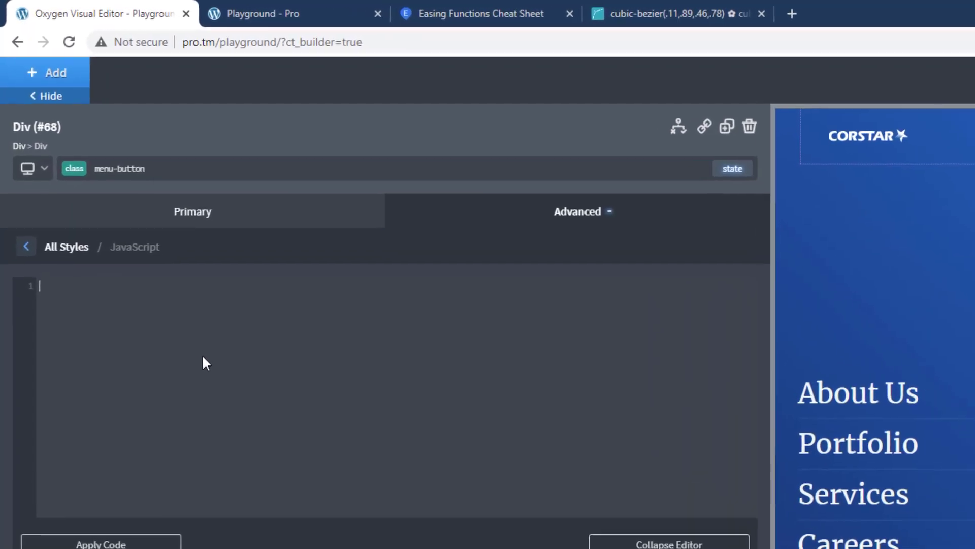
type("jQu")
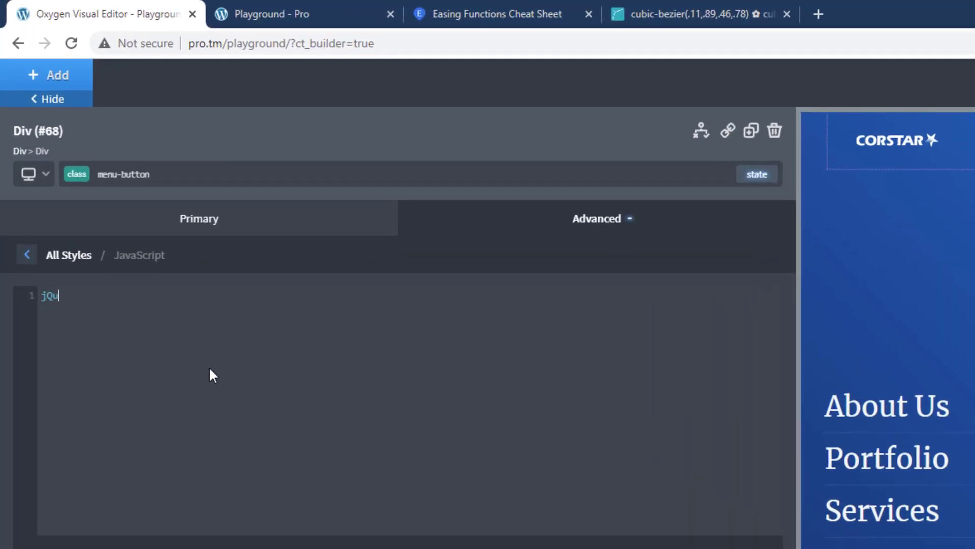
type("ery('.menu-button').c")
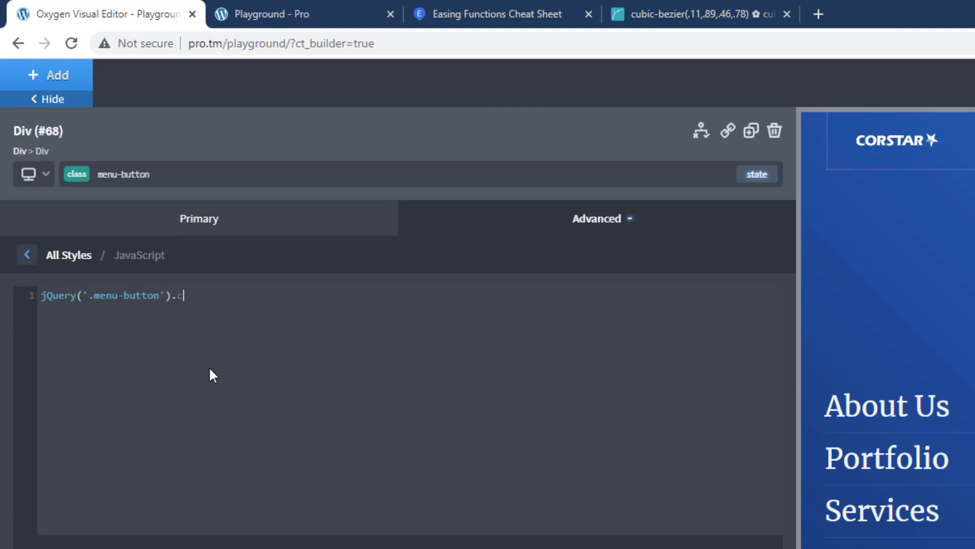
type("lick")
type("()")
type(";")
Step: Give the click call an empty function() { } callback, with blank lines inside for its body
key("Left")
key("Left")
type("function(")
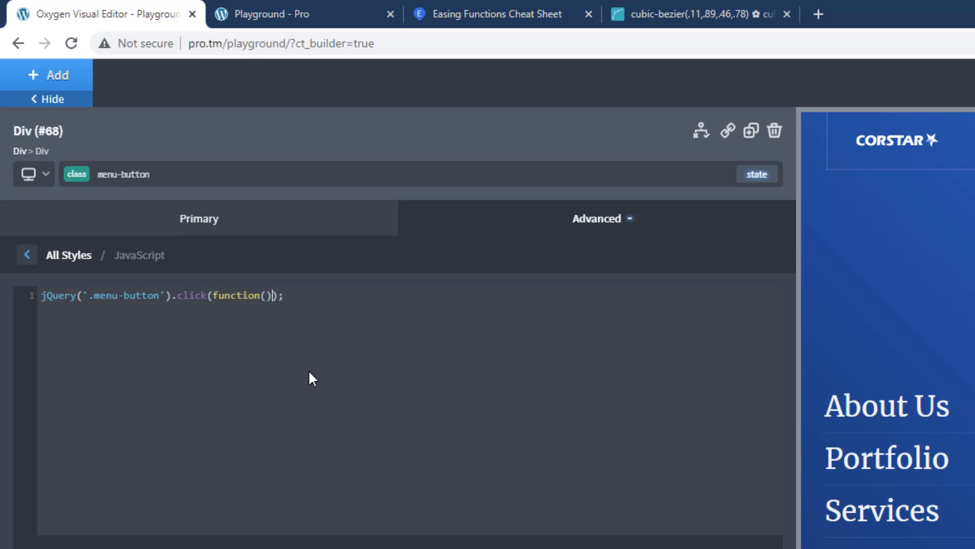
type(") {")
key("Return")
key("Return")
key("Up")
key("Up")
key("Tab")
key("Return")
Step: Inside the callback, add jQuery('body').toggleClass('offcanvas-opened'); and apply the code
type("jQuery")
key("BackSpace")
type("y('body')")
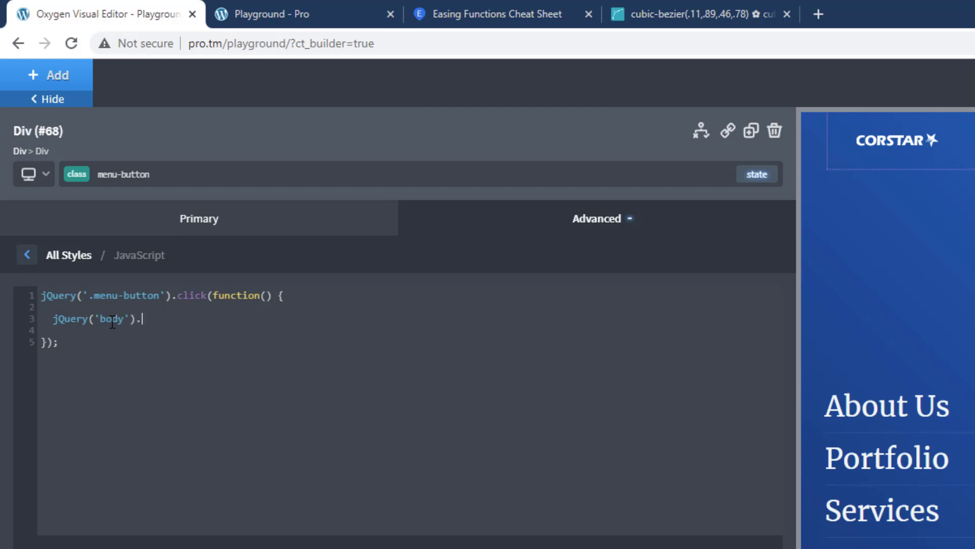
type(".too")
key("BackSpace")
type("ggleClass('offcanvas-op")
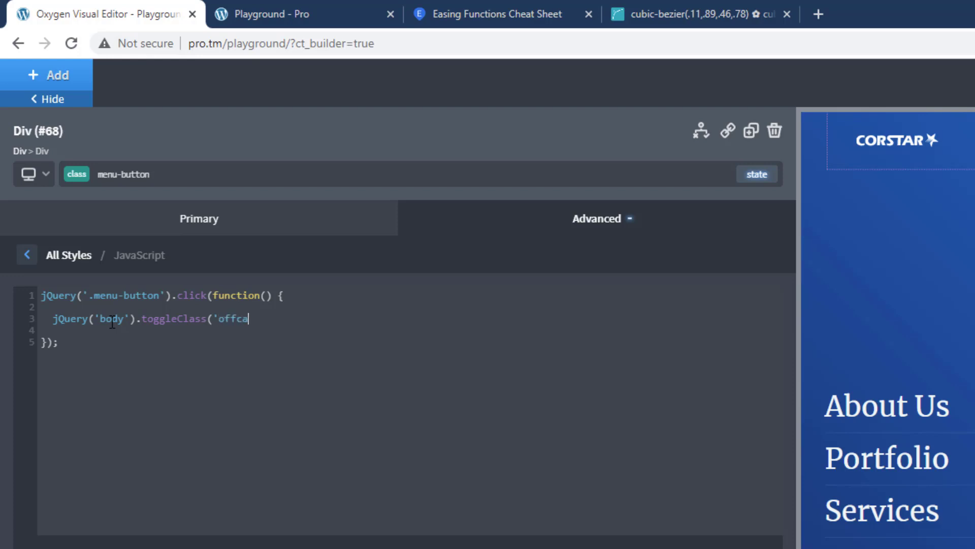
type("ened');")
left_click_drag(213, 319, 318, 319)
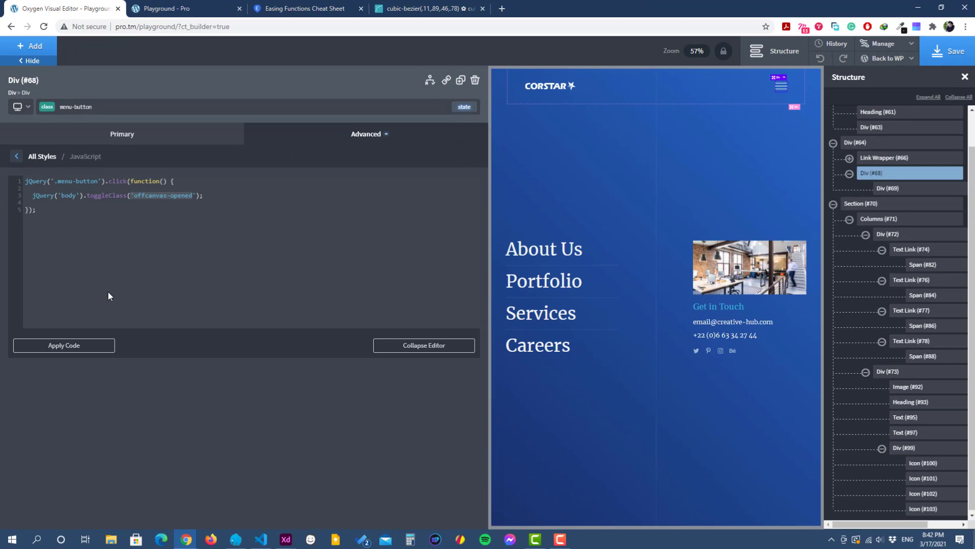
left_click(78, 345)
Step: Save the page, reload the live page and inspect its body element in the browser's developer tools
left_click(925, 56)
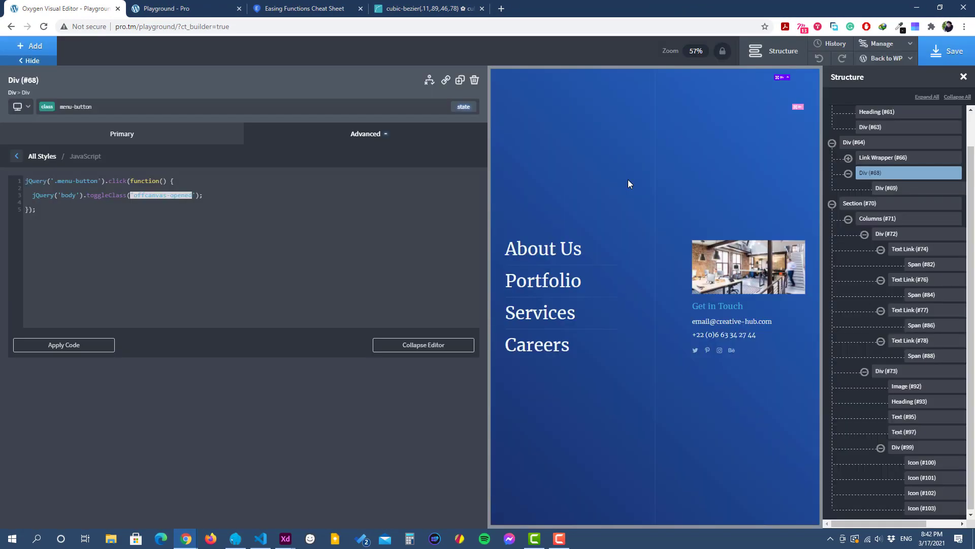
left_click(628, 178)
left_click(173, 8)
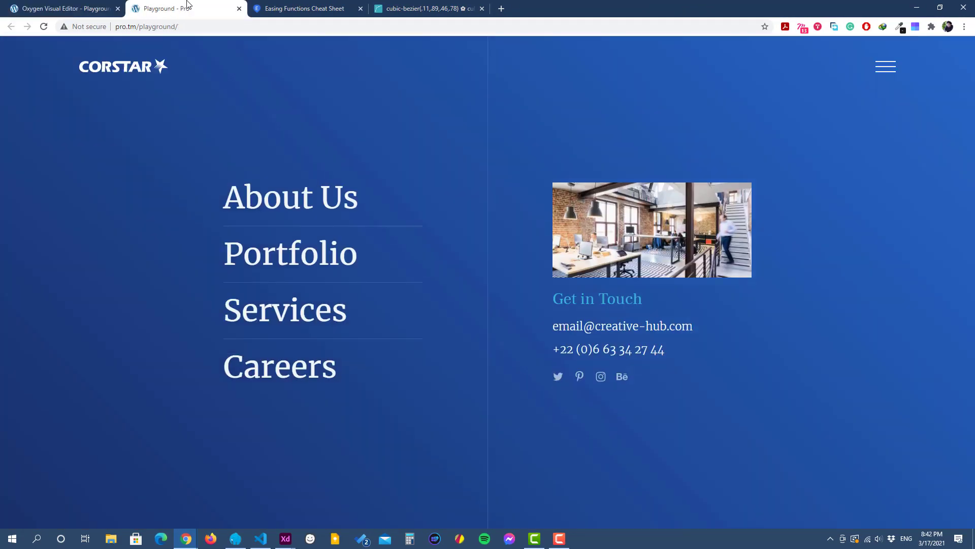
left_click(44, 26)
right_click(419, 103)
left_click(459, 288)
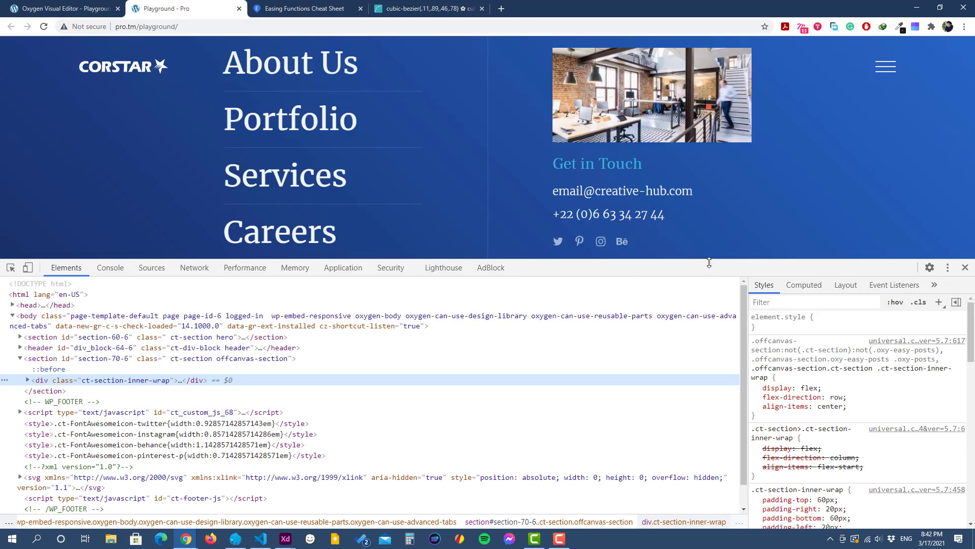
left_click_drag(709, 263, 709, 294)
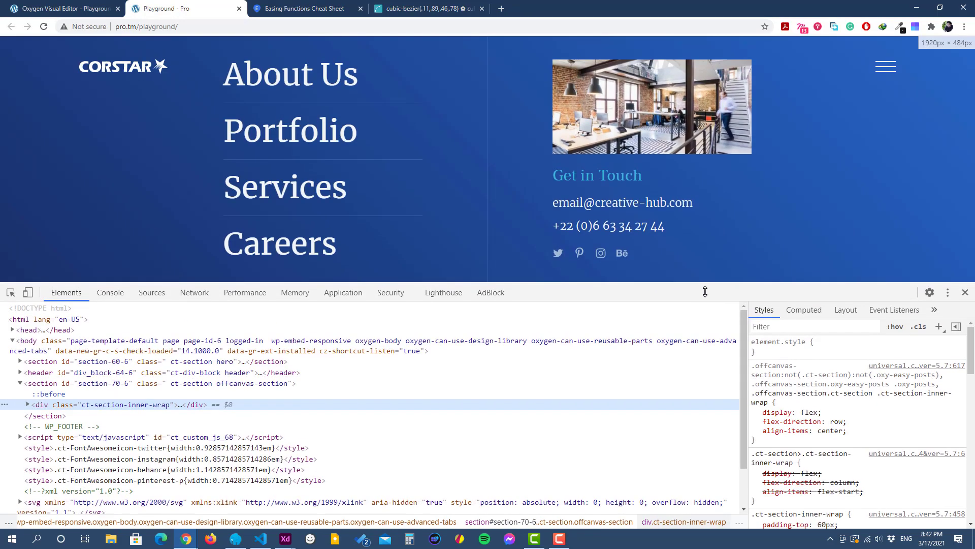
left_click(33, 350)
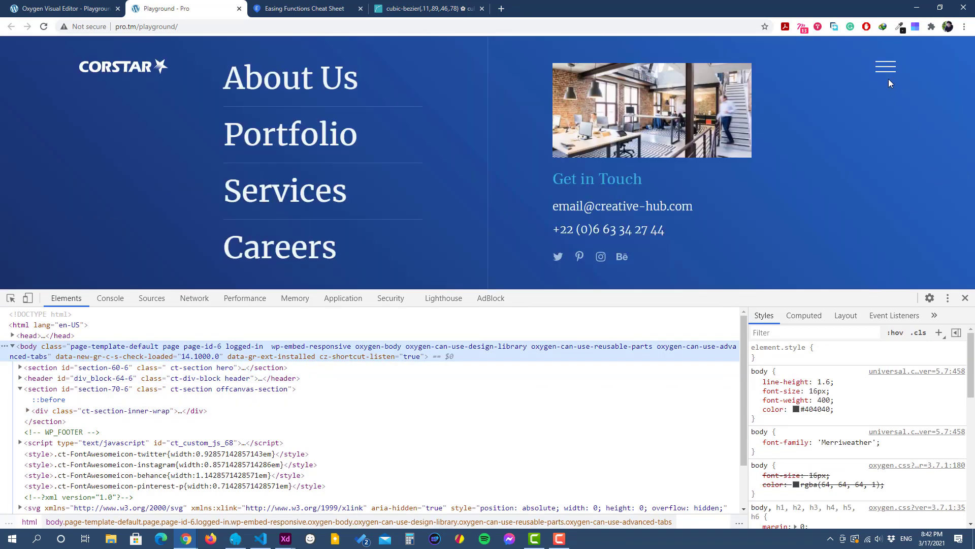
Step: Toggle the hamburger repeatedly to check the body element's class list, and close the developer tools
left_click(887, 75)
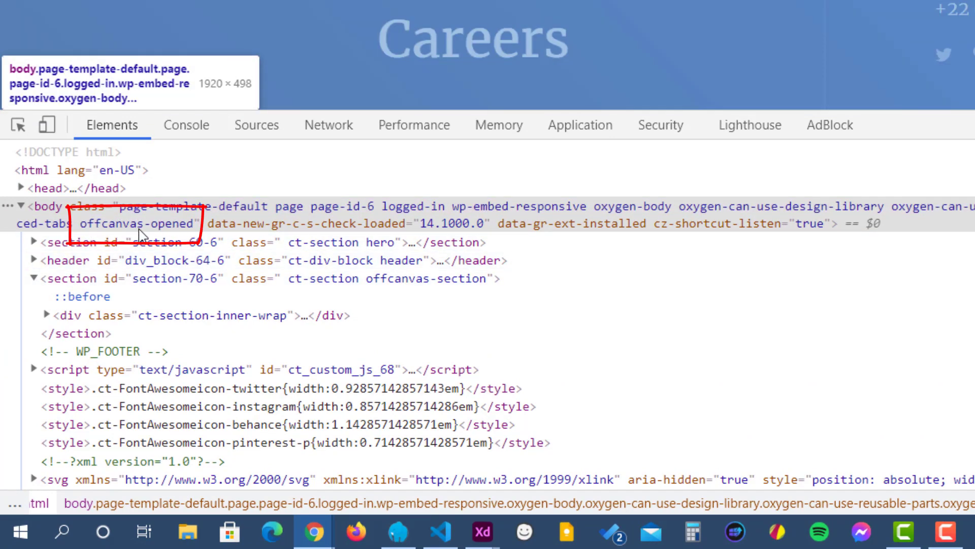
left_click(886, 72)
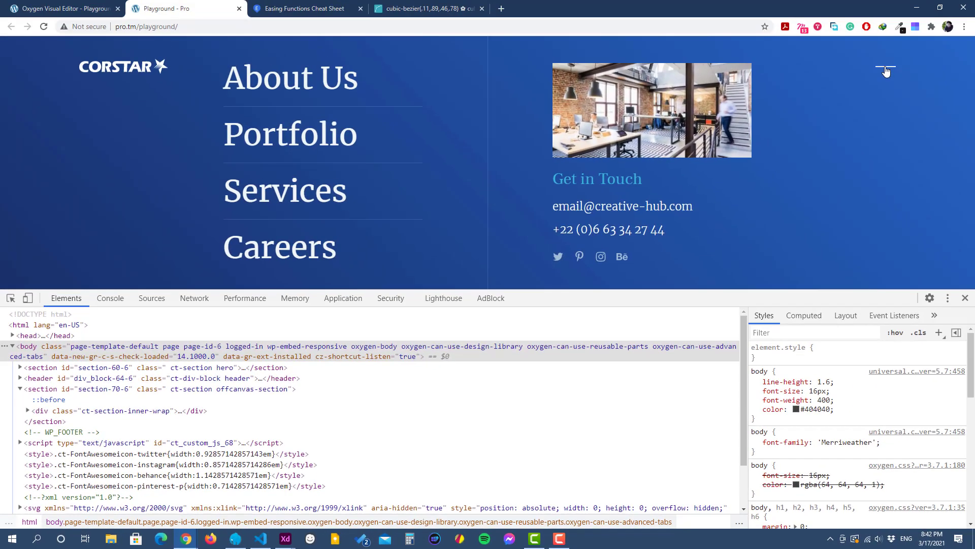
left_click(886, 71)
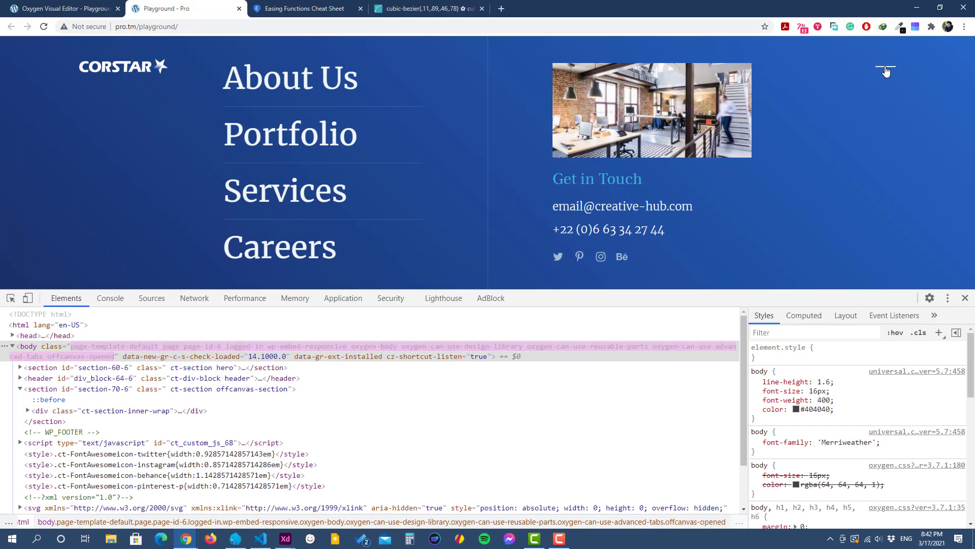
left_click(886, 72)
left_click(887, 72)
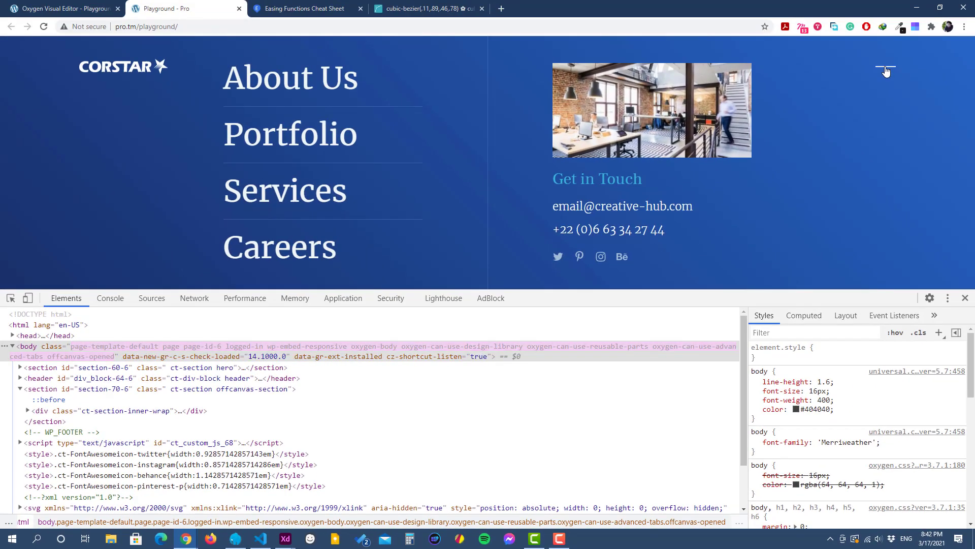
left_click(886, 72)
left_click(886, 71)
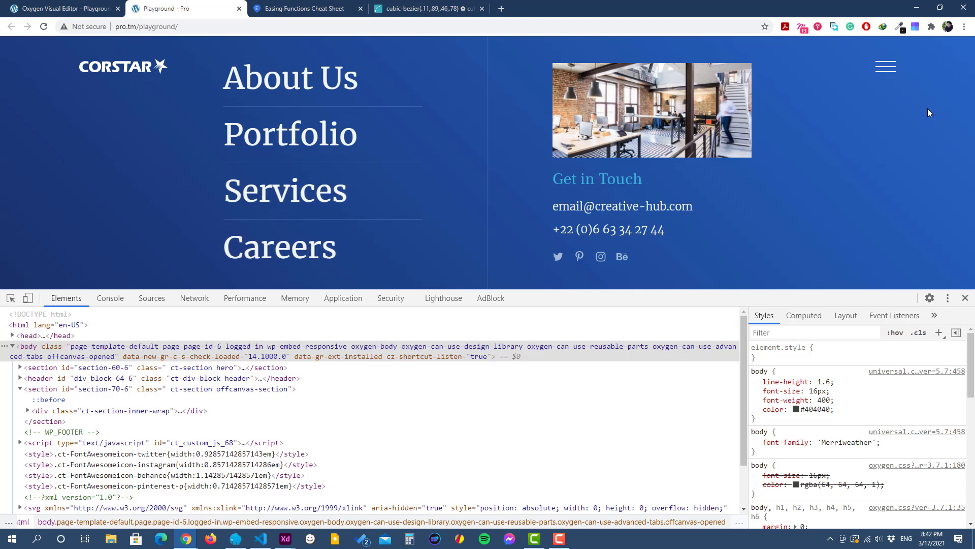
left_click(886, 67)
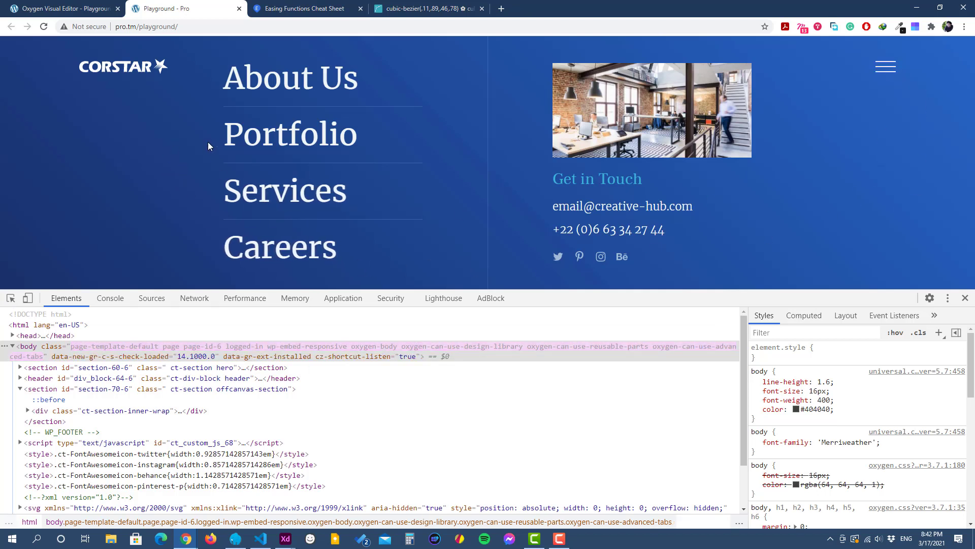
left_click(965, 298)
Step: Back in the Oxygen editor, add a translate transform to the offcanvas-section with Translate Y set to -100%
left_click(57, 9)
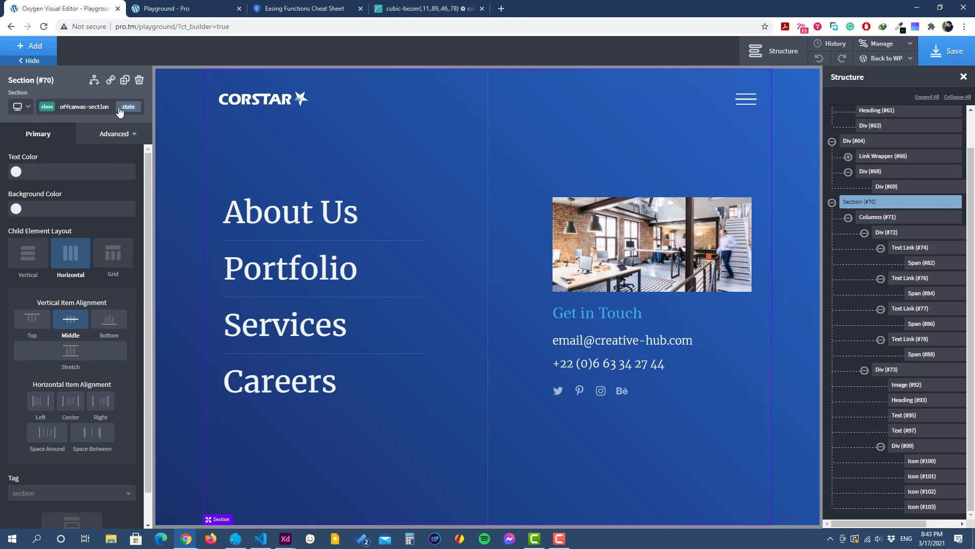
left_click(119, 142)
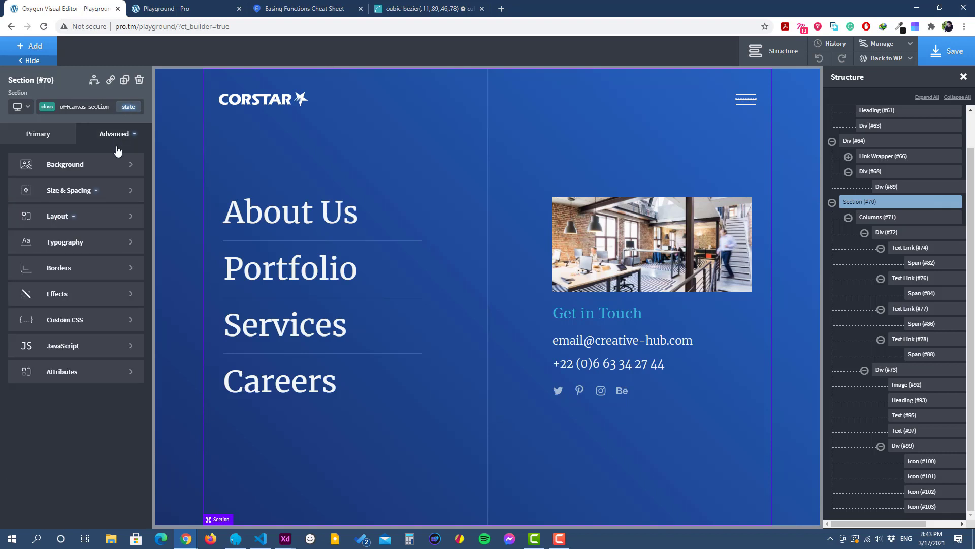
left_click(76, 295)
left_click(76, 345)
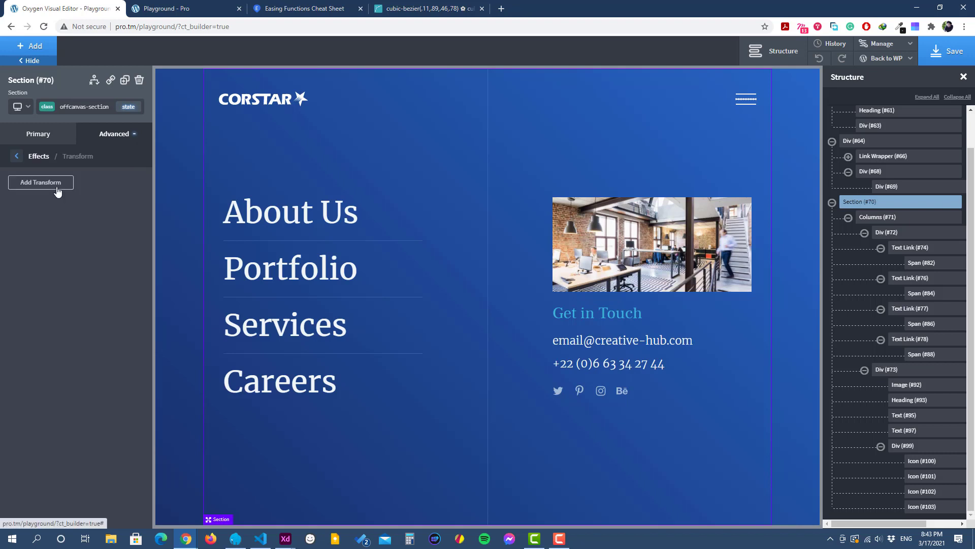
left_click(41, 182)
left_click(40, 226)
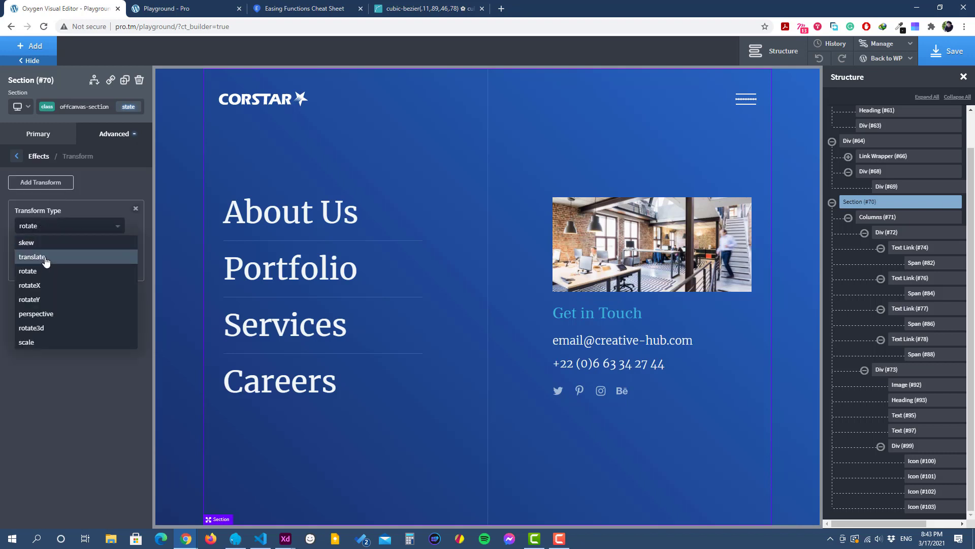
left_click(41, 257)
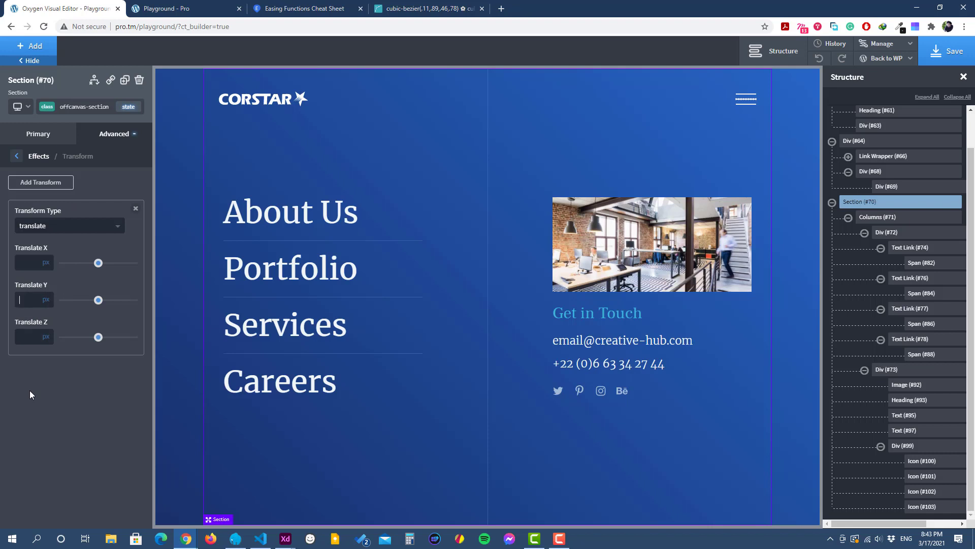
type("-100")
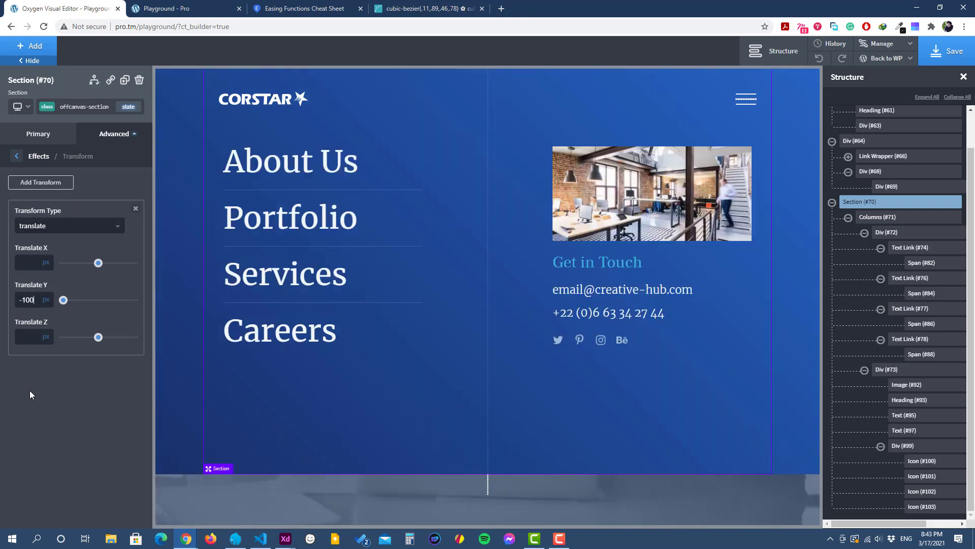
left_click(48, 302)
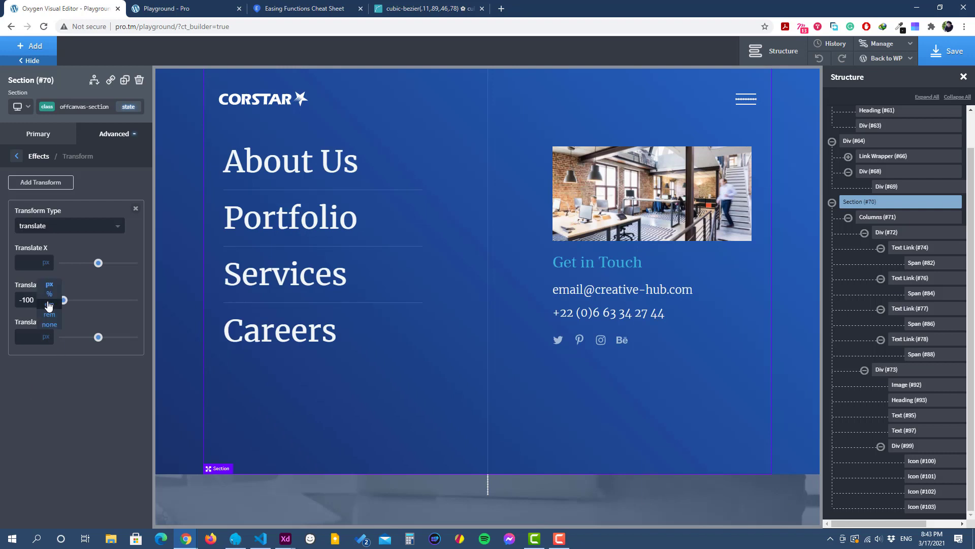
left_click(48, 297)
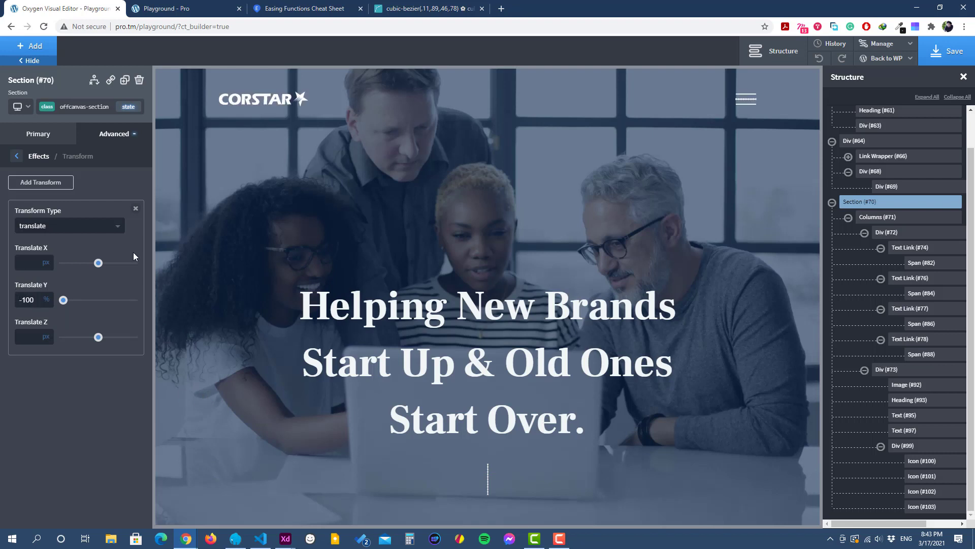
Step: Save the page and check the hidden off-canvas section on the reloaded live page
left_click(947, 51)
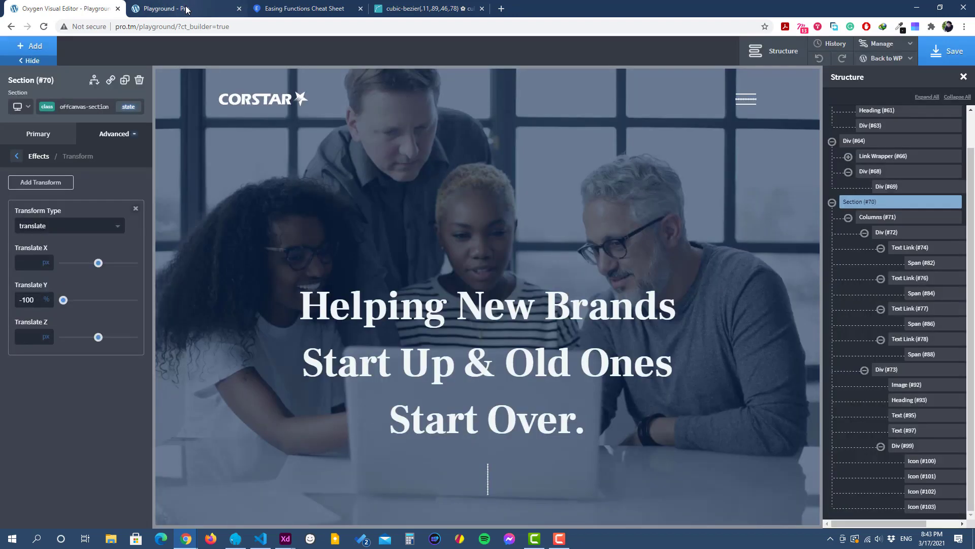
left_click(185, 7)
key("F5")
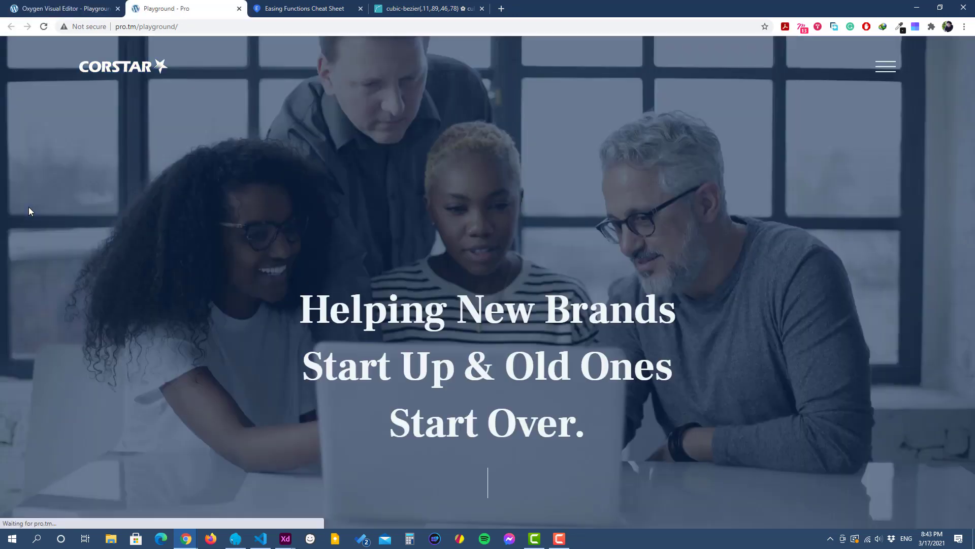
Step: Back in the Oxygen editor, add the custom CSS selector ".offcanvas-opened .offcanvas-section"
left_click(61, 6)
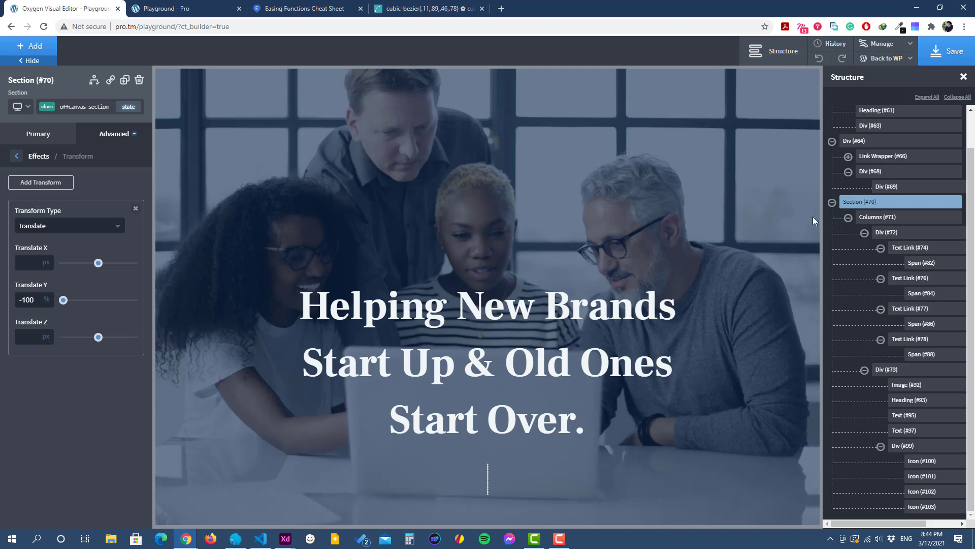
scroll(910, 218, "up", 2)
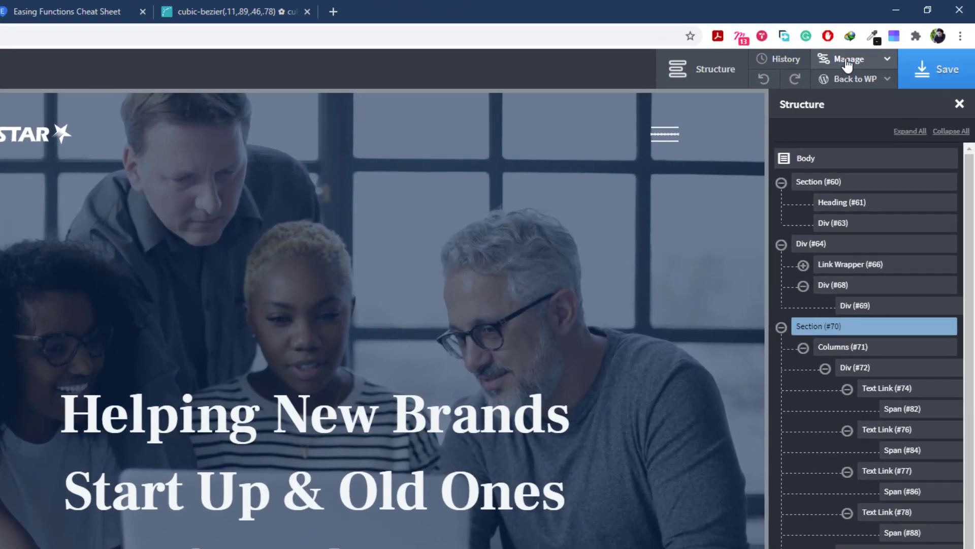
left_click(847, 61)
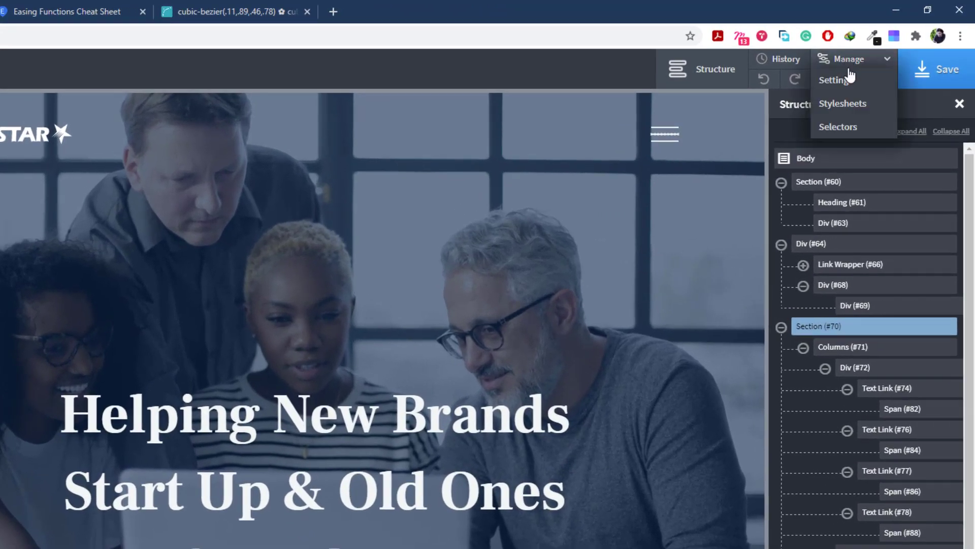
left_click(847, 127)
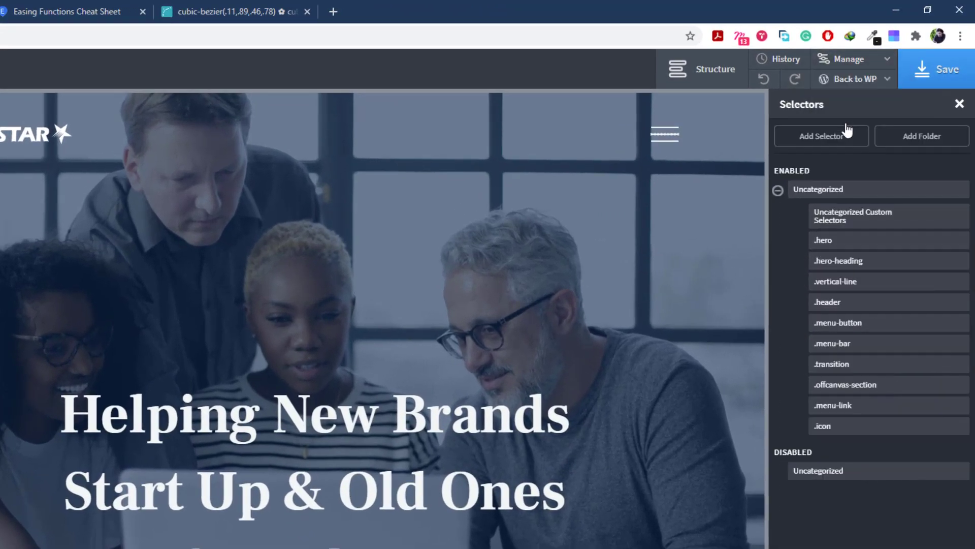
left_click(822, 135)
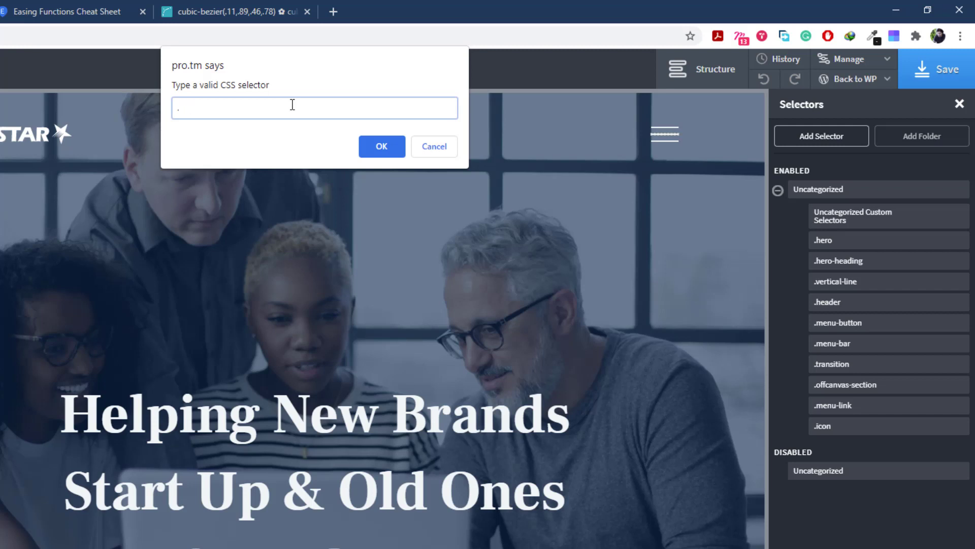
type("offcanvas-opened")
left_click_drag(251, 108, 165, 110)
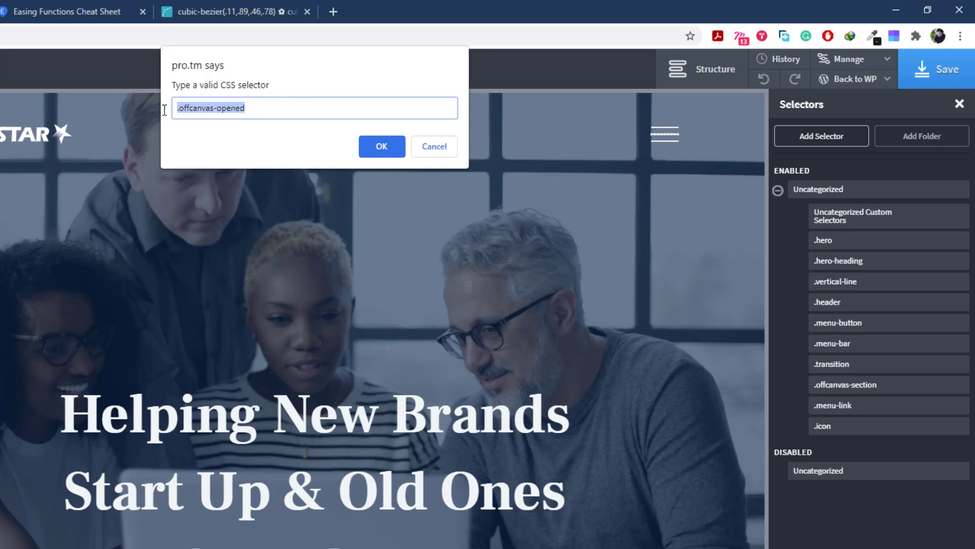
left_click(285, 111)
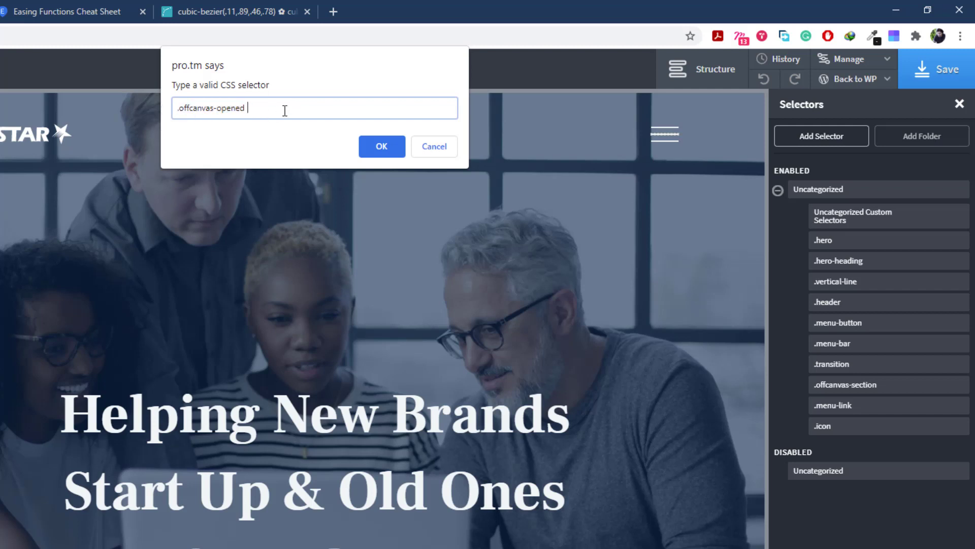
type(".offcanvas-section")
left_click(382, 146)
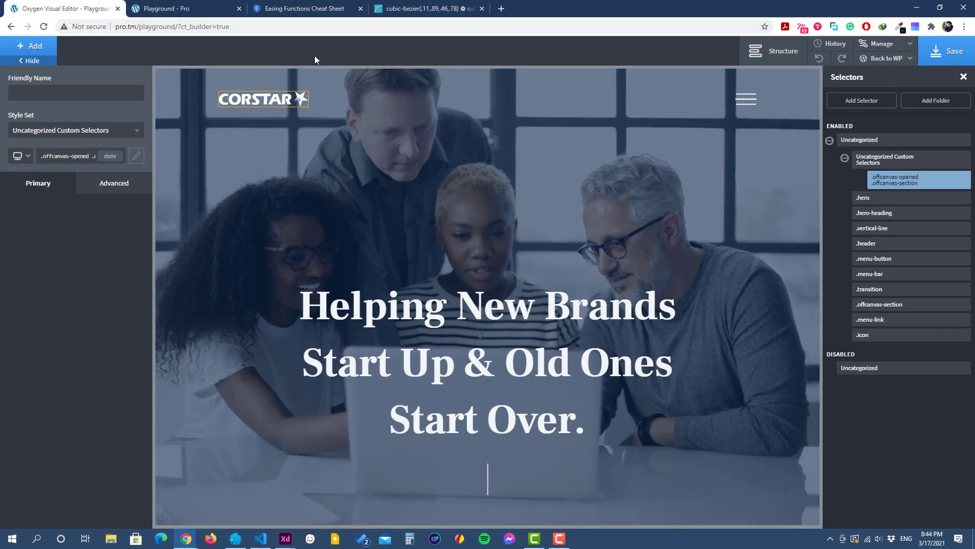
Step: Give the .offcanvas-opened .offcanvas-section selector the custom CSS "transform: translateY(0)"
left_click(100, 192)
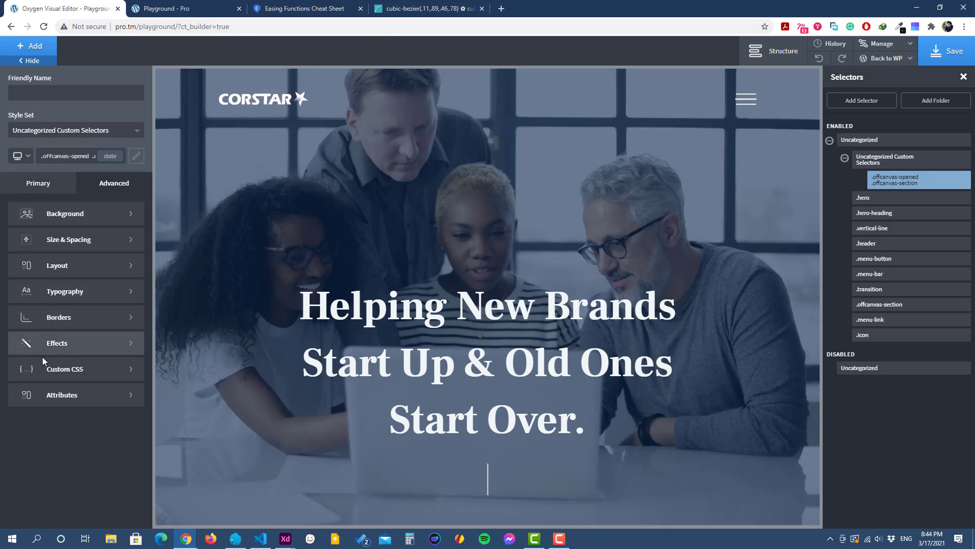
left_click(63, 370)
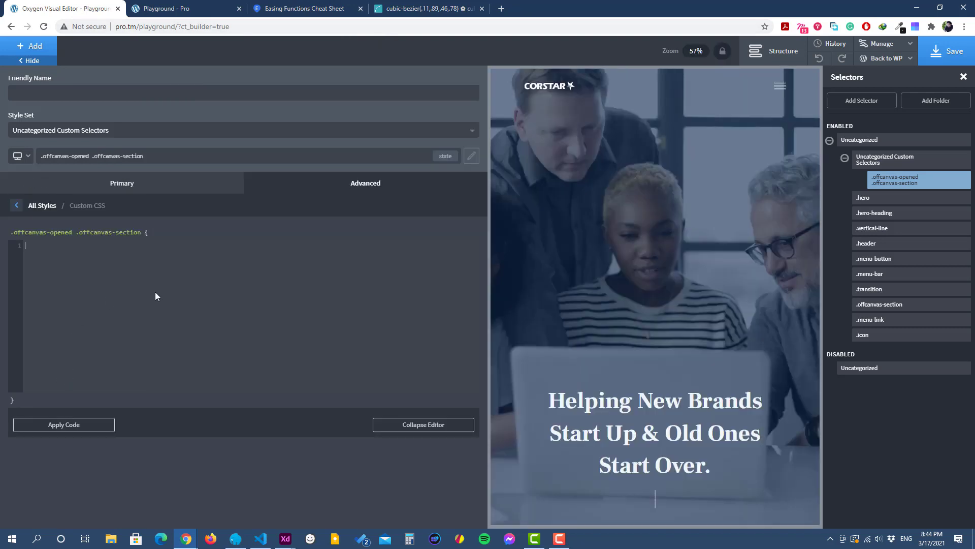
type("tran")
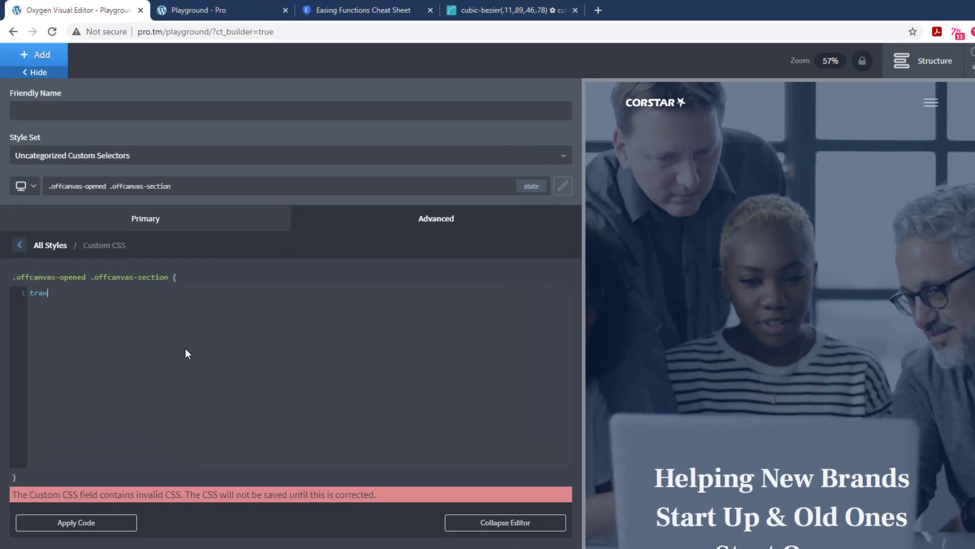
type("sform: ")
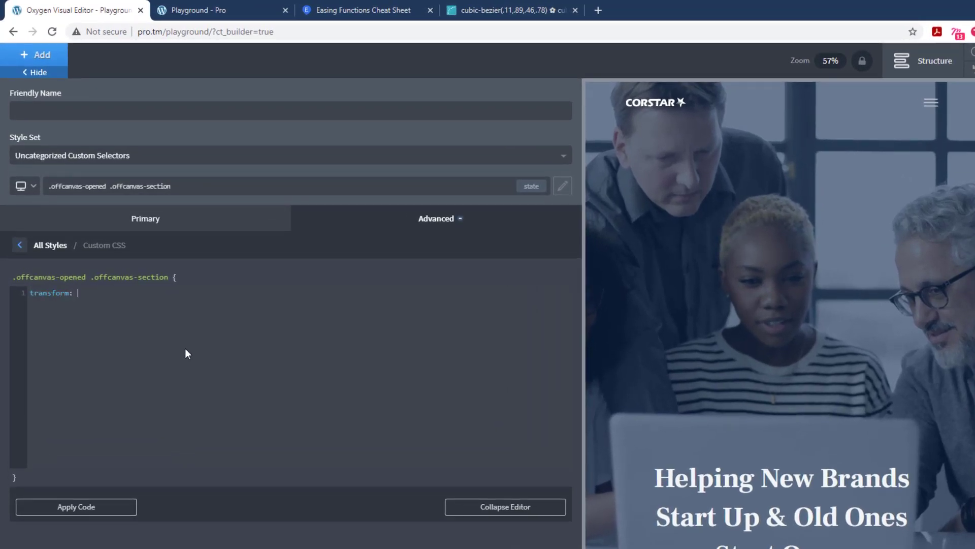
type("translateY(0)")
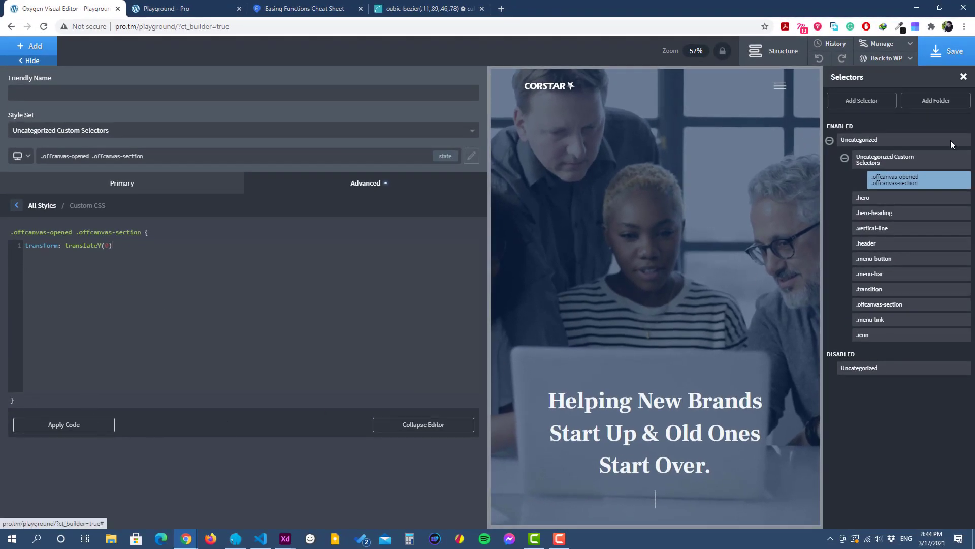
Step: Save the page, then open and close the off-canvas menu with the hamburger on the reloaded live page
left_click(958, 51)
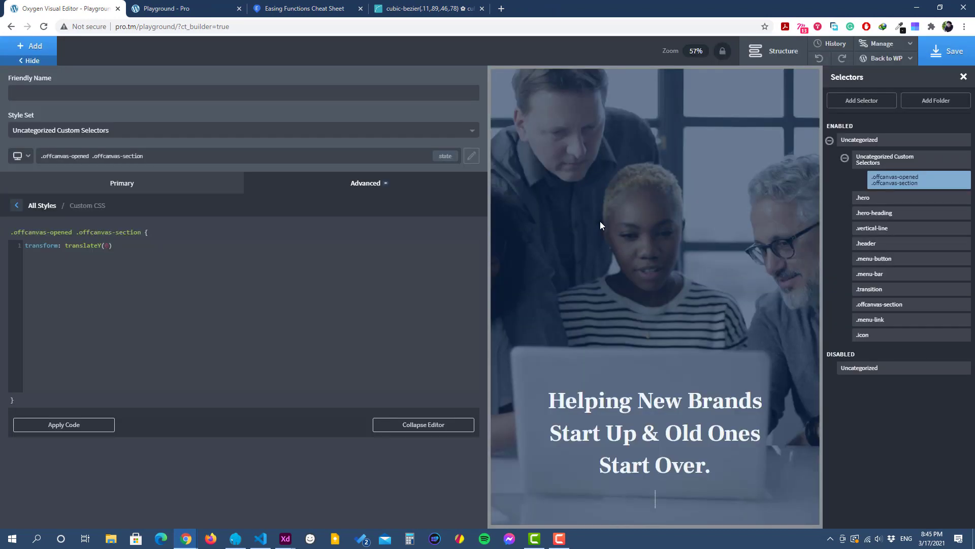
left_click(600, 222)
left_click(145, 7)
left_click(48, 30)
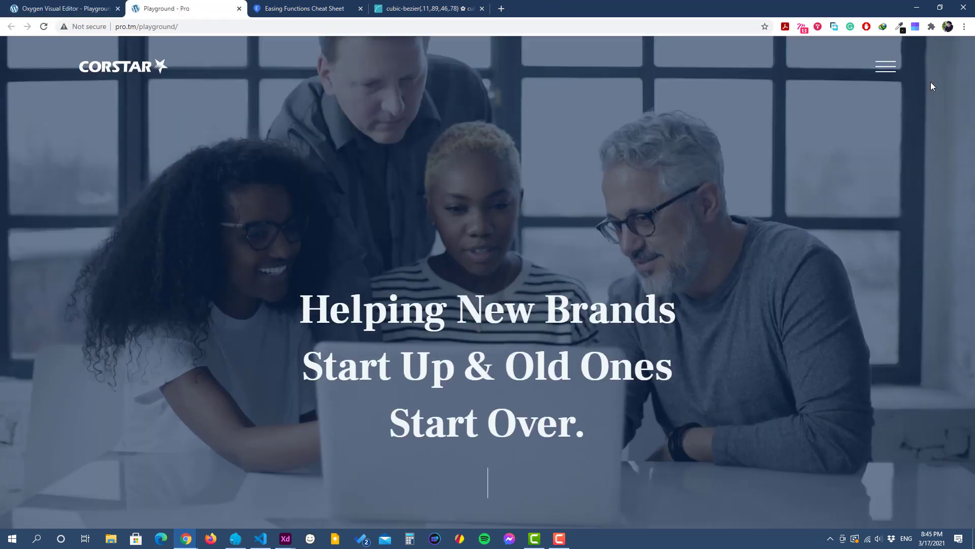
left_click(890, 71)
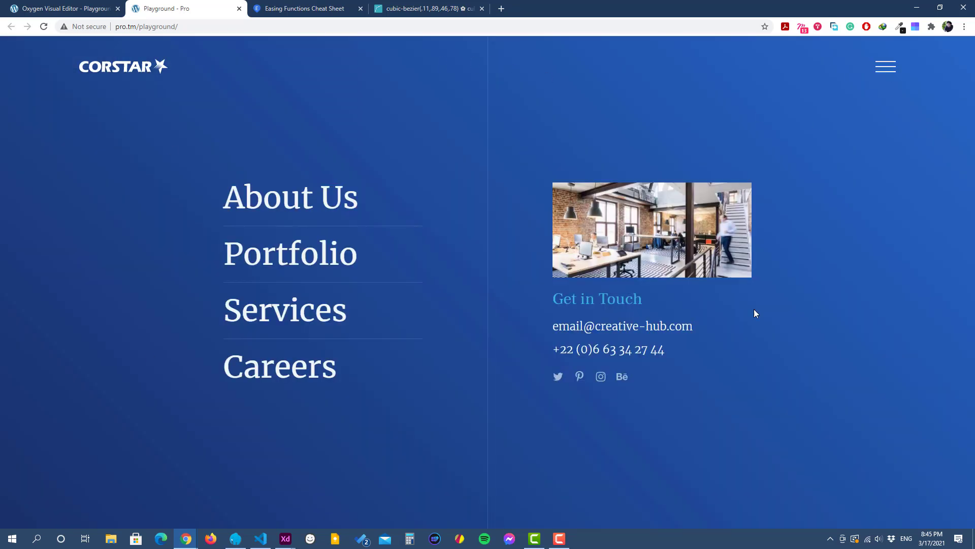
left_click(885, 69)
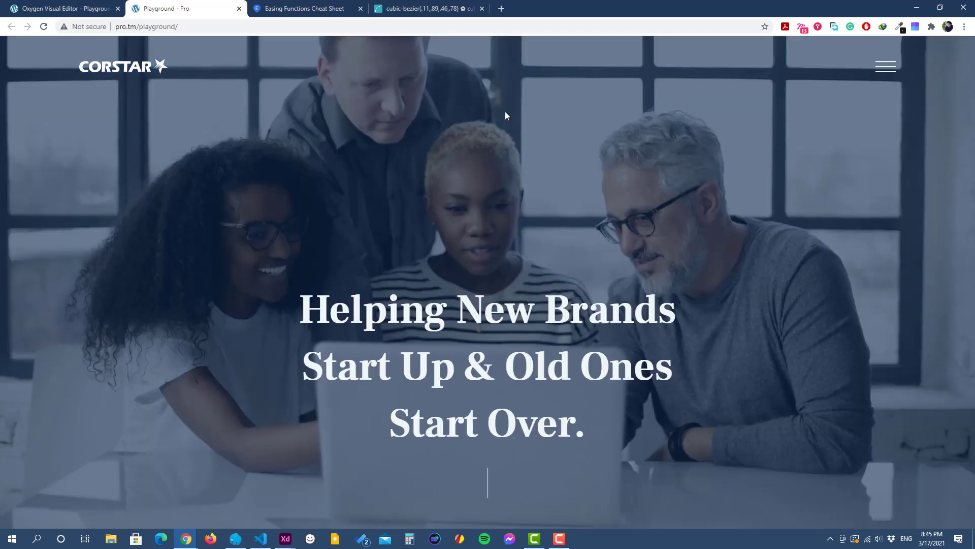
Step: Back in the Oxygen editor, add the existing transition class to the off-canvas section
left_click(89, 10)
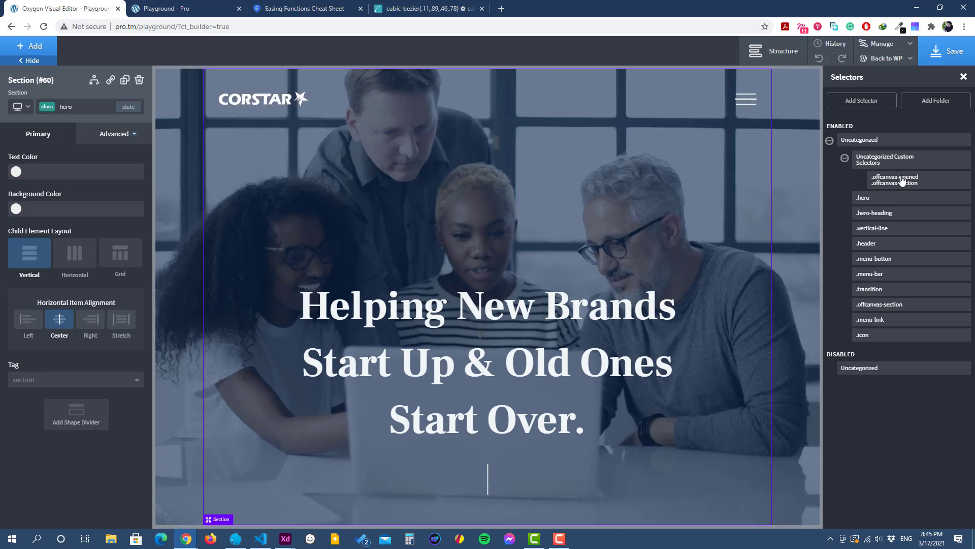
left_click(770, 46)
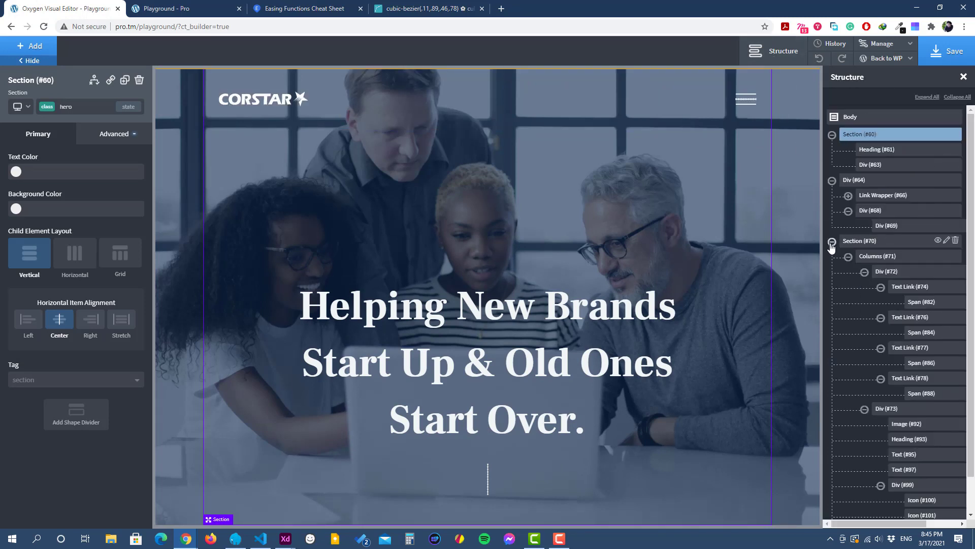
left_click(831, 242)
left_click(859, 242)
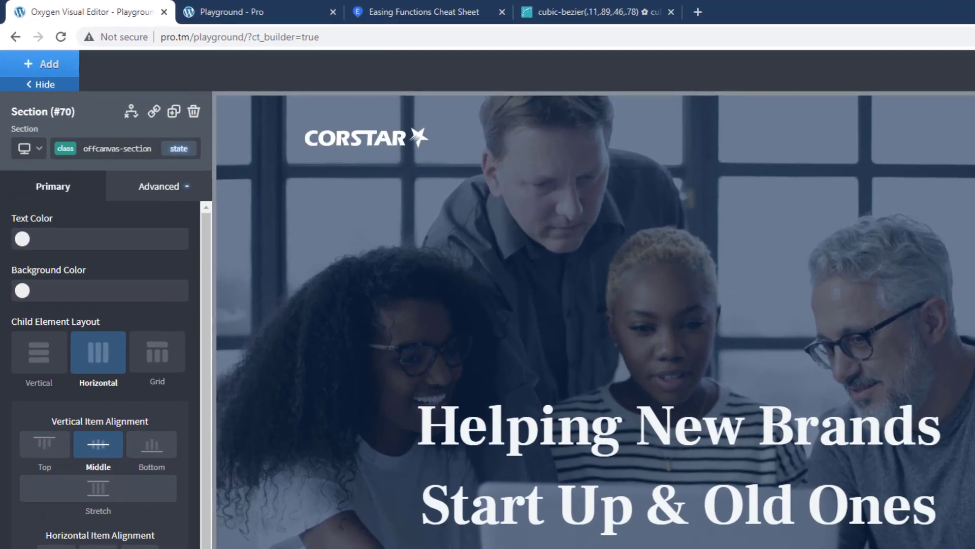
left_click(117, 148)
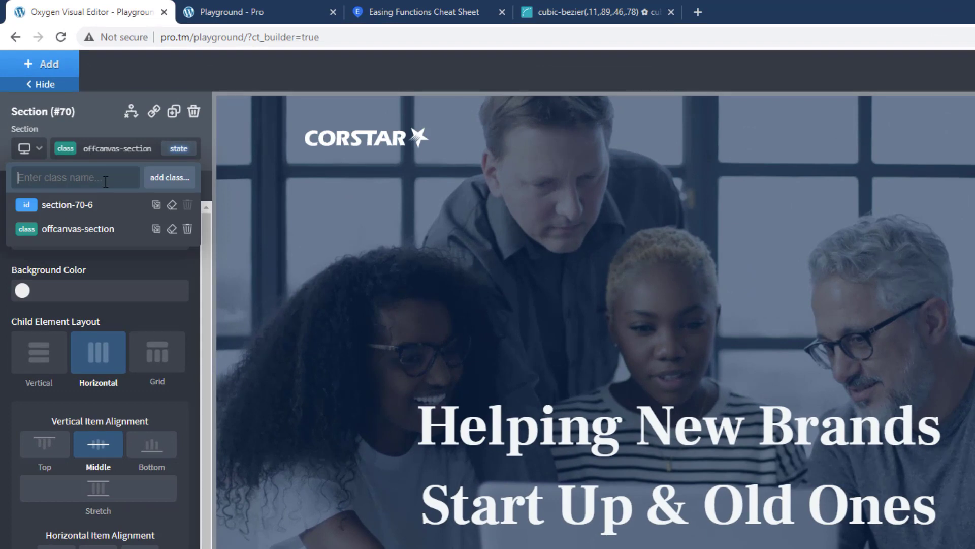
type("tra")
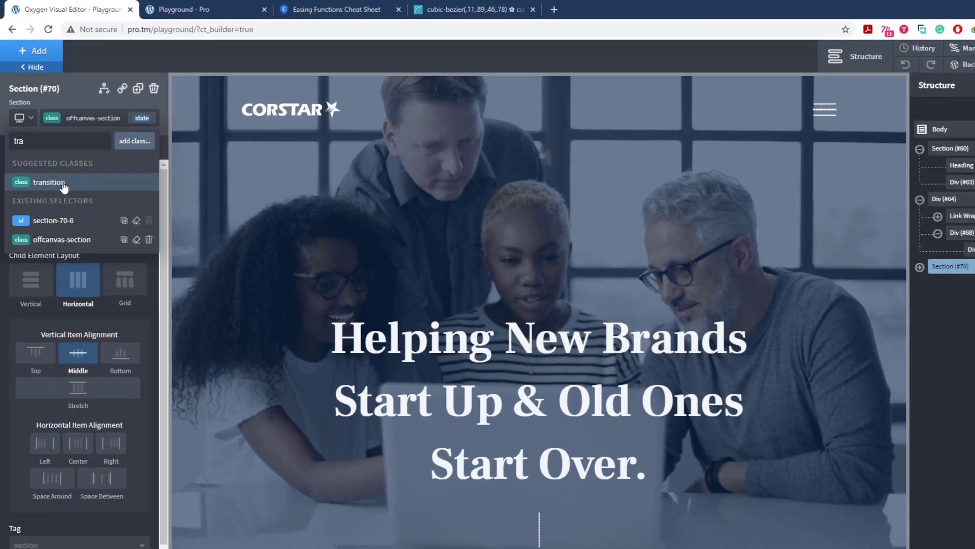
left_click(64, 225)
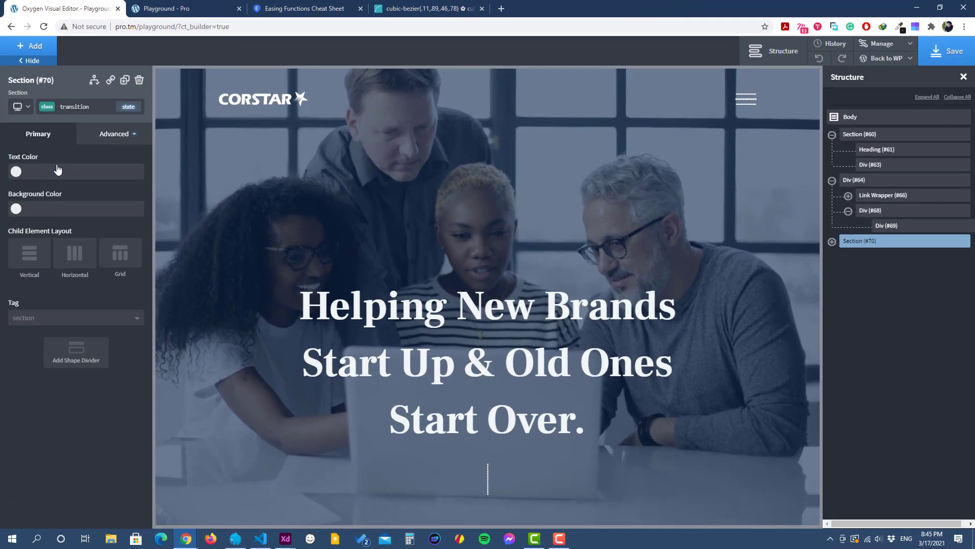
Step: Save the page and test the off-canvas menu's slide transition on the reloaded live page by toggling the hamburger repeatedly
left_click(935, 56)
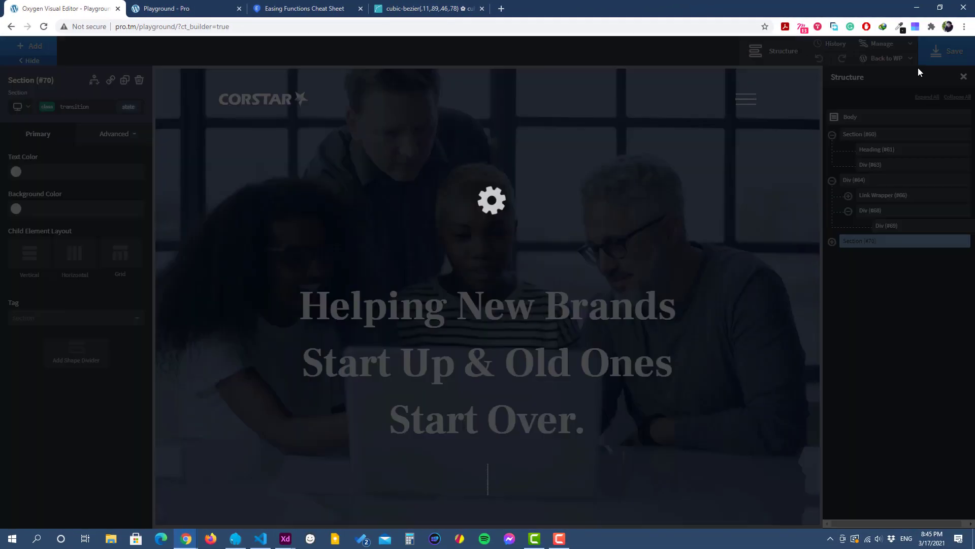
left_click(203, 8)
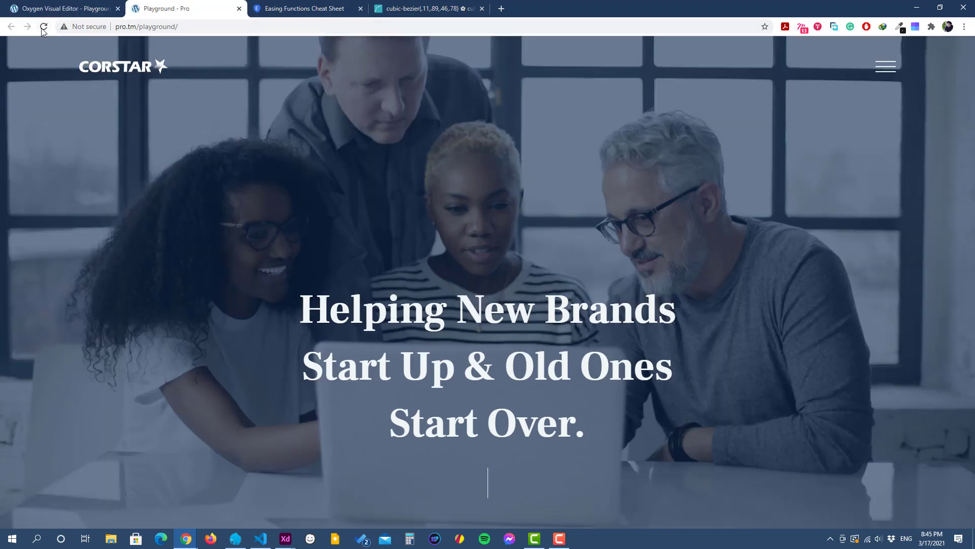
key("F5")
left_click(891, 71)
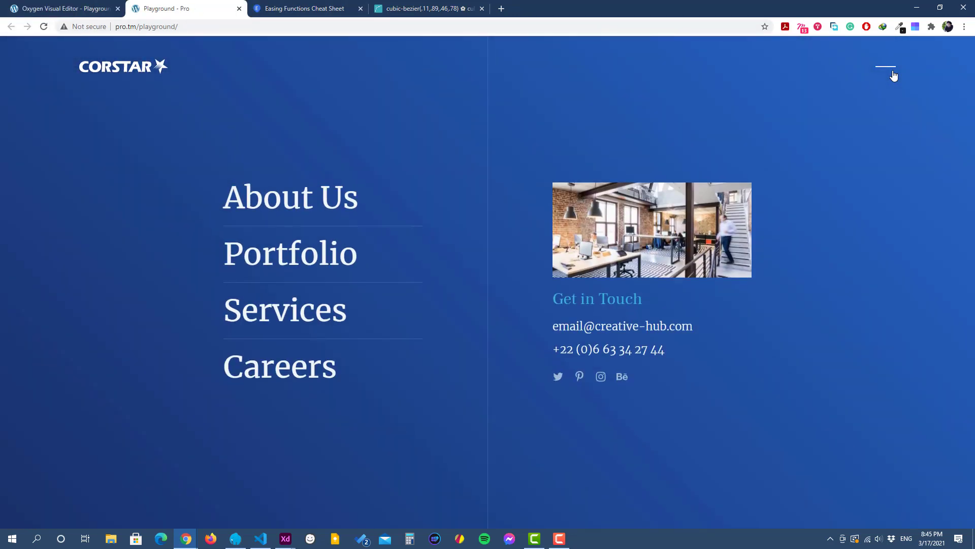
left_click(894, 75)
left_click(881, 76)
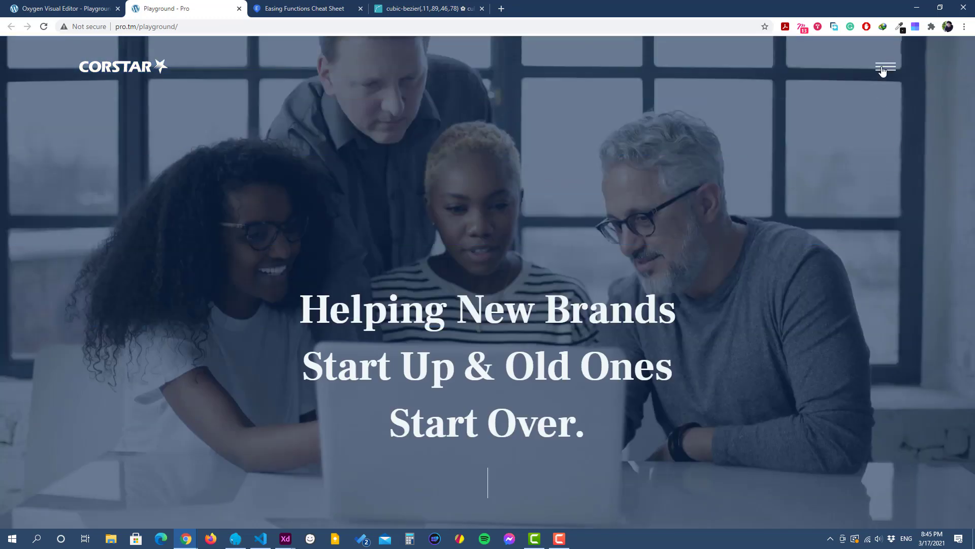
left_click(882, 73)
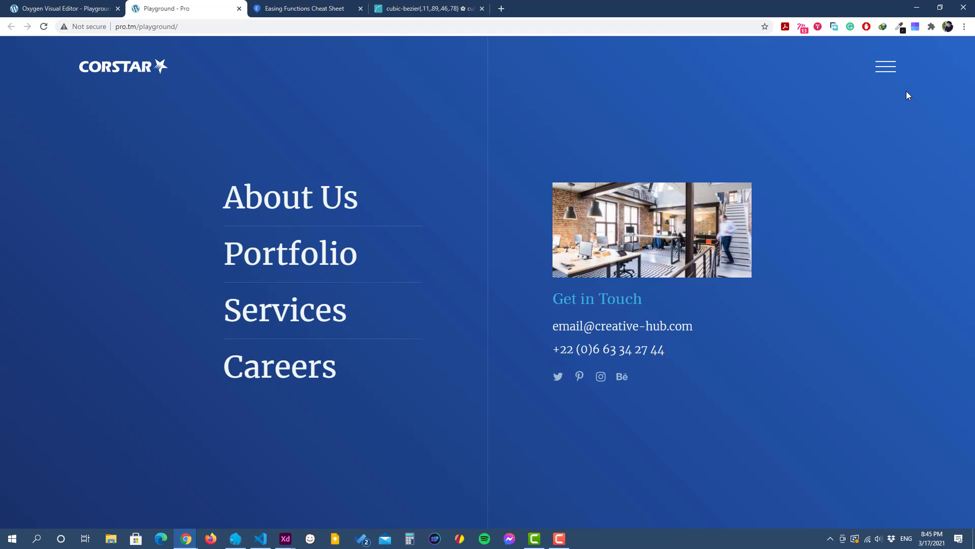
left_click(887, 73)
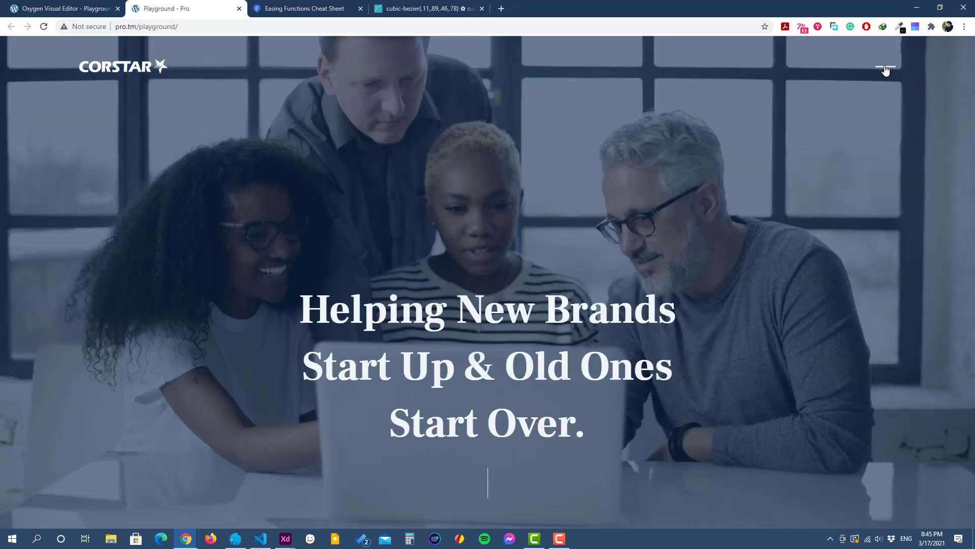
left_click(885, 73)
left_click(890, 74)
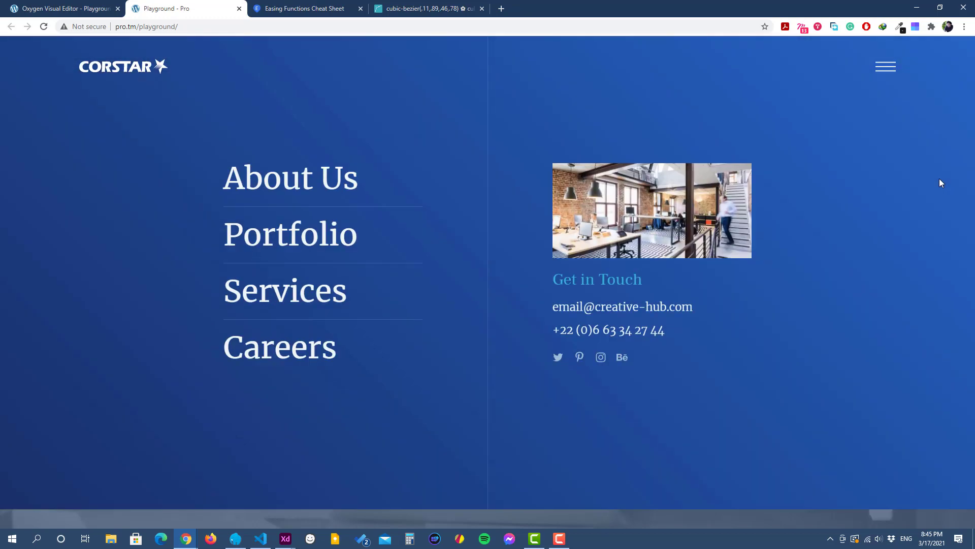
left_click(890, 74)
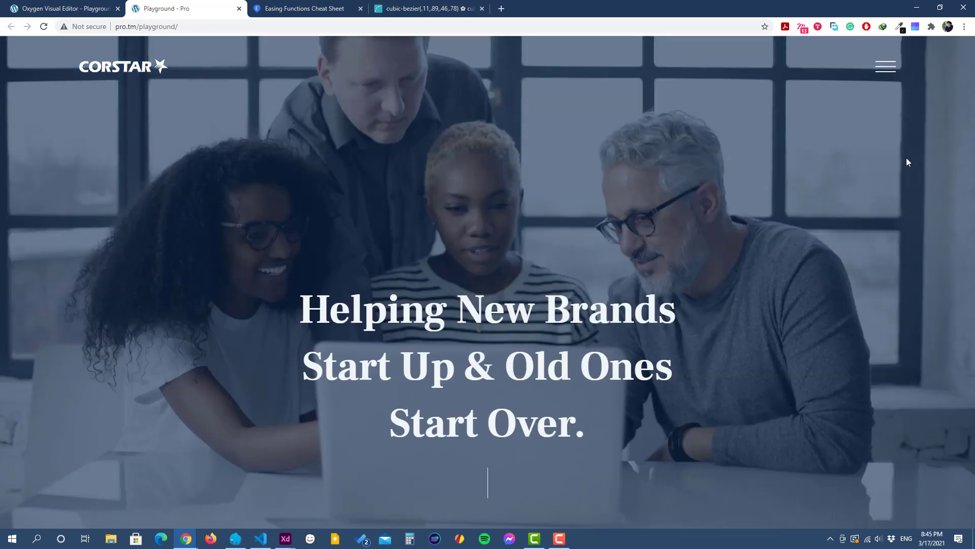
left_click(886, 66)
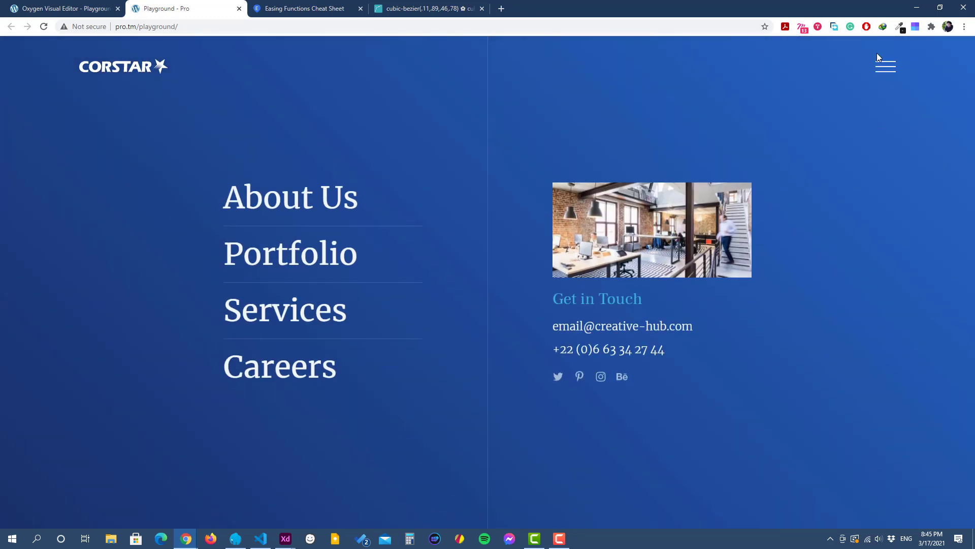
left_click(894, 75)
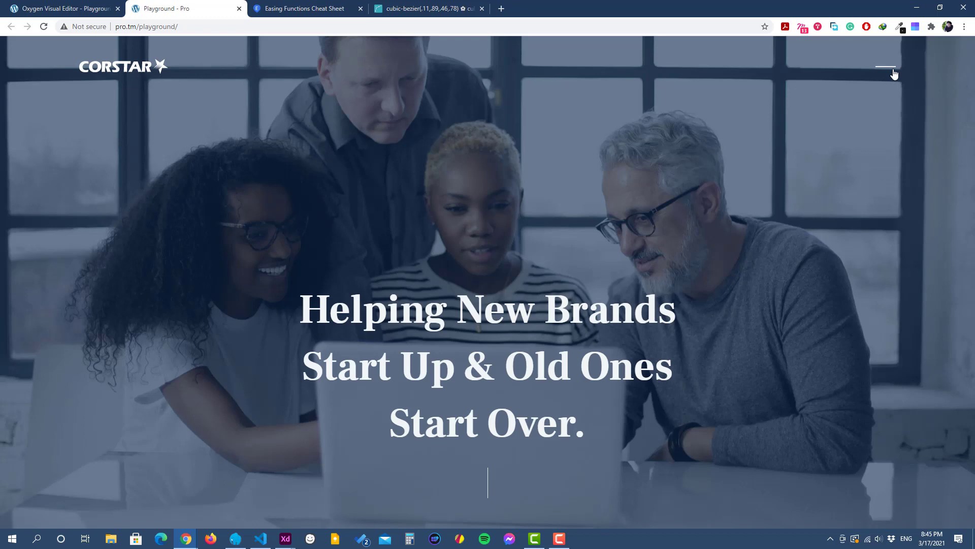
left_click(893, 74)
Step: Back in the Oxygen editor, give the .offcanvas-opened .offcanvas-section selector a transition duration of 0.8 sec
left_click(56, 9)
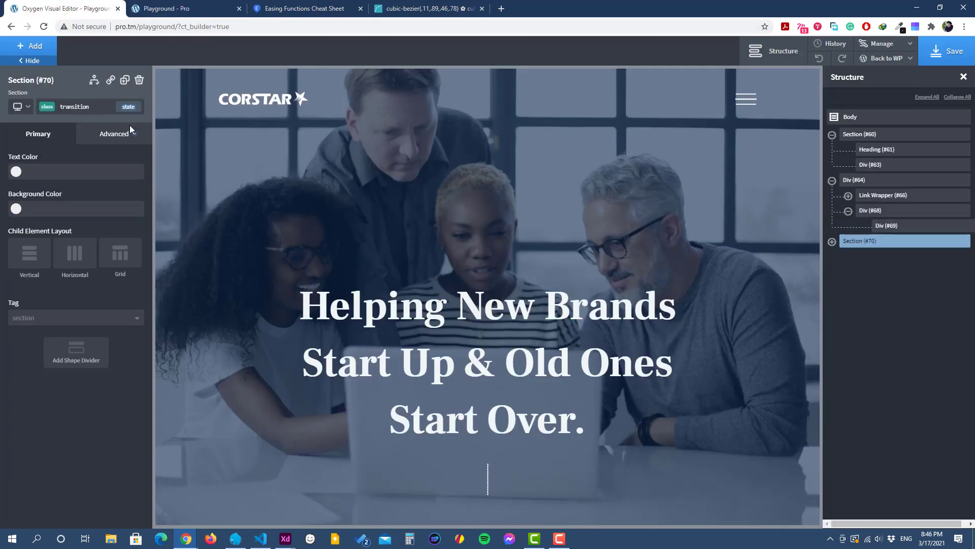
left_click(893, 47)
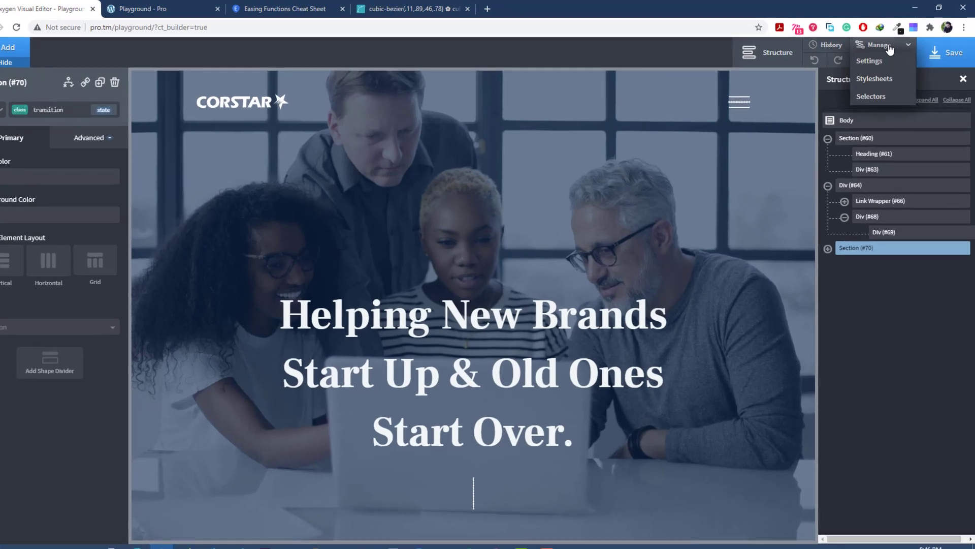
left_click(870, 96)
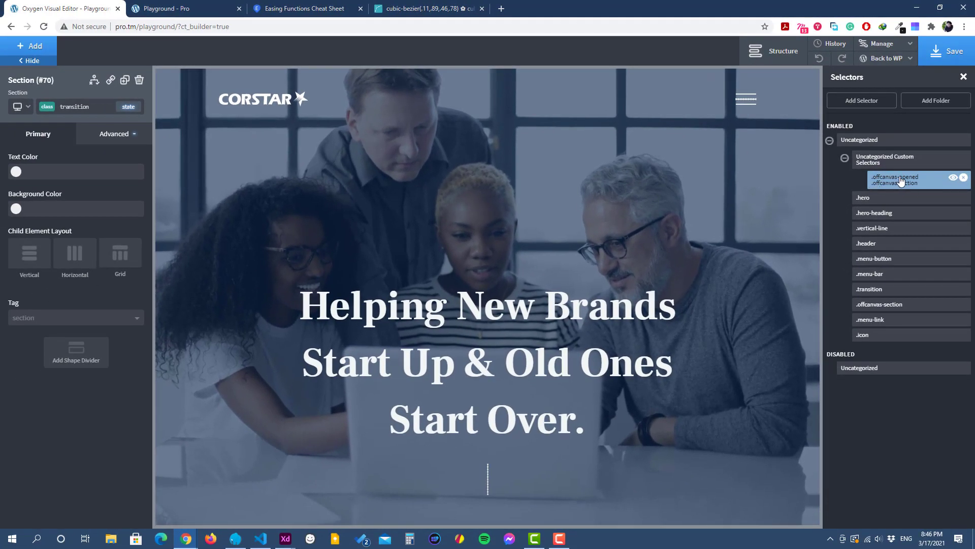
left_click(914, 182)
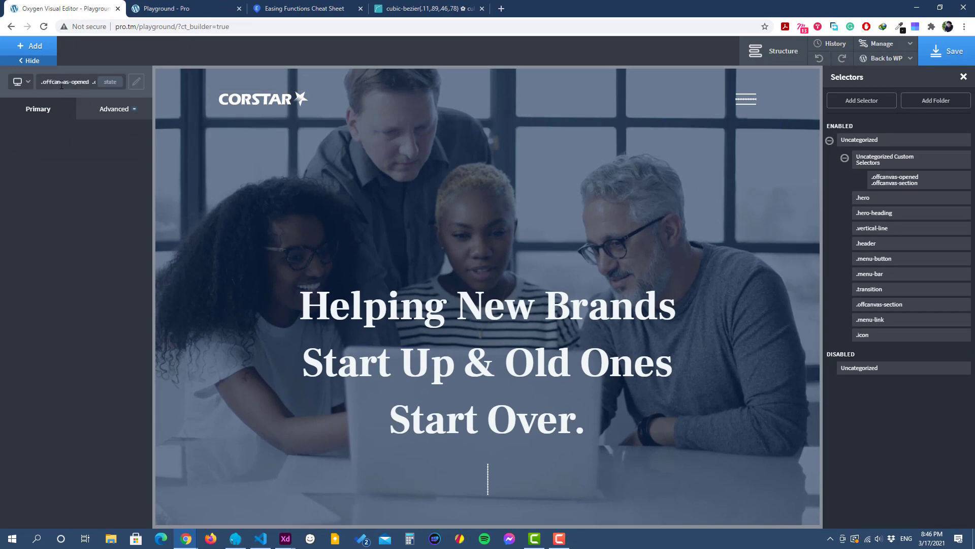
left_click(111, 116)
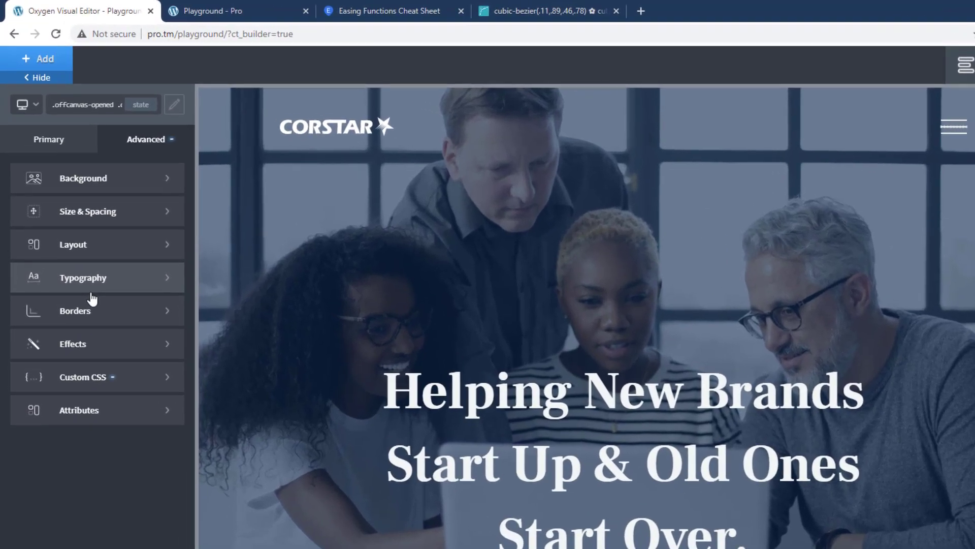
left_click(91, 343)
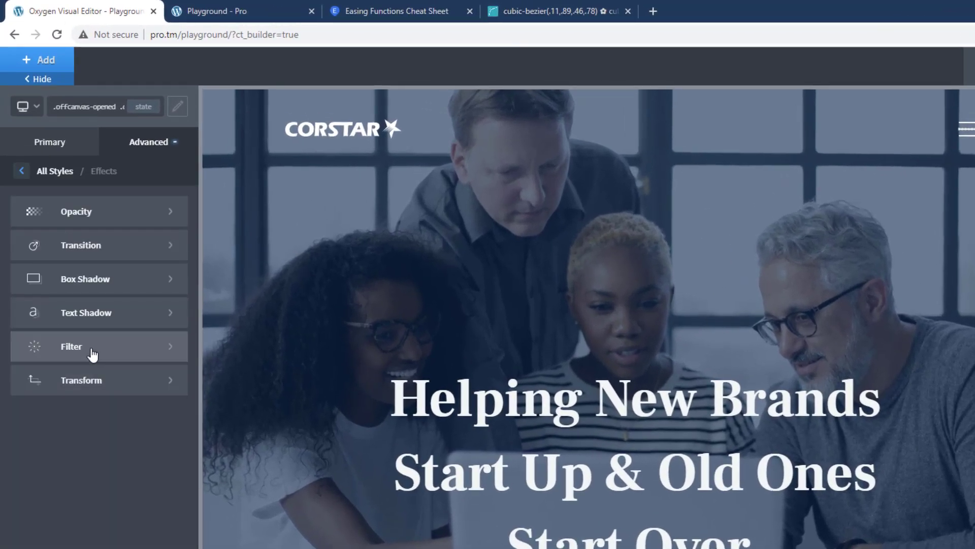
left_click(92, 251)
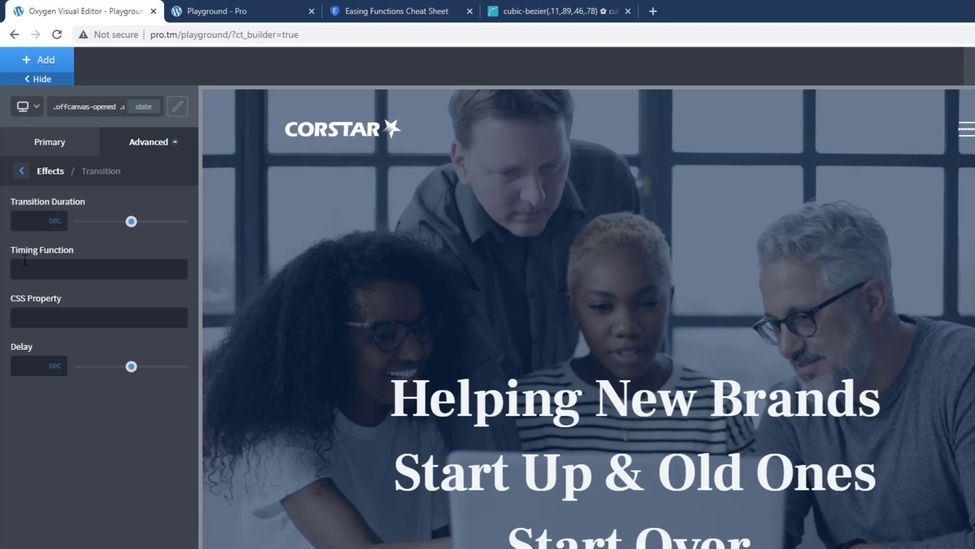
type("0.8")
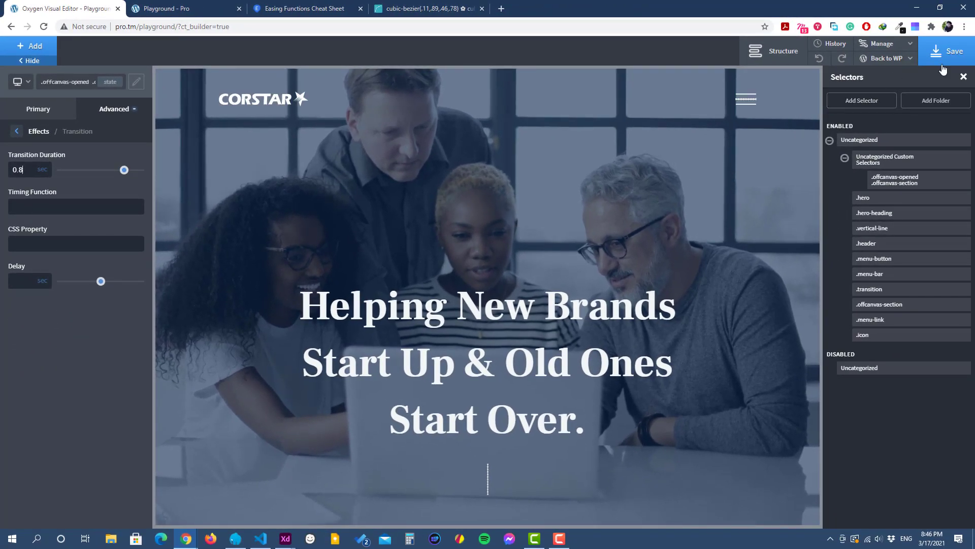
Step: Save the page and test the off-canvas menu's opening and closing speed on the reloaded live page with repeated hamburger toggles
left_click(943, 65)
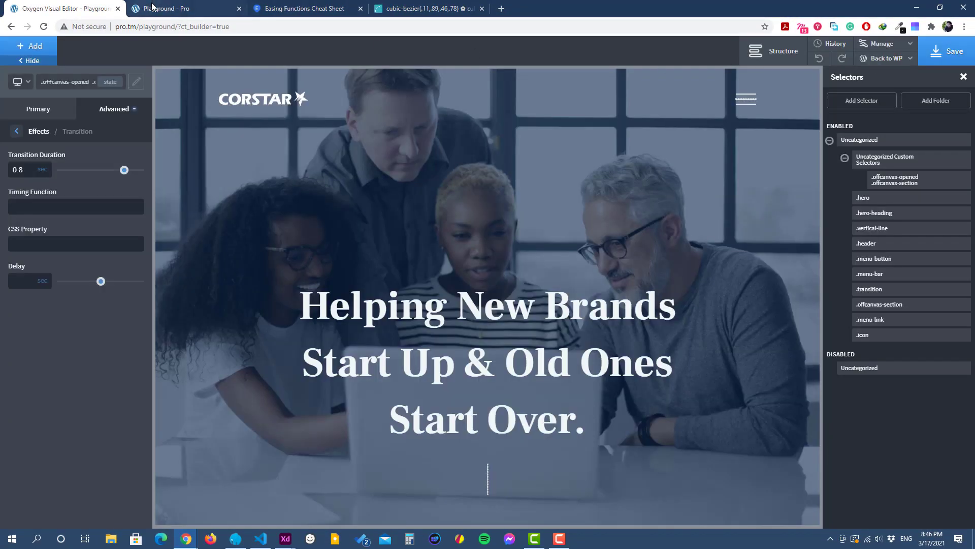
left_click(163, 9)
left_click(44, 26)
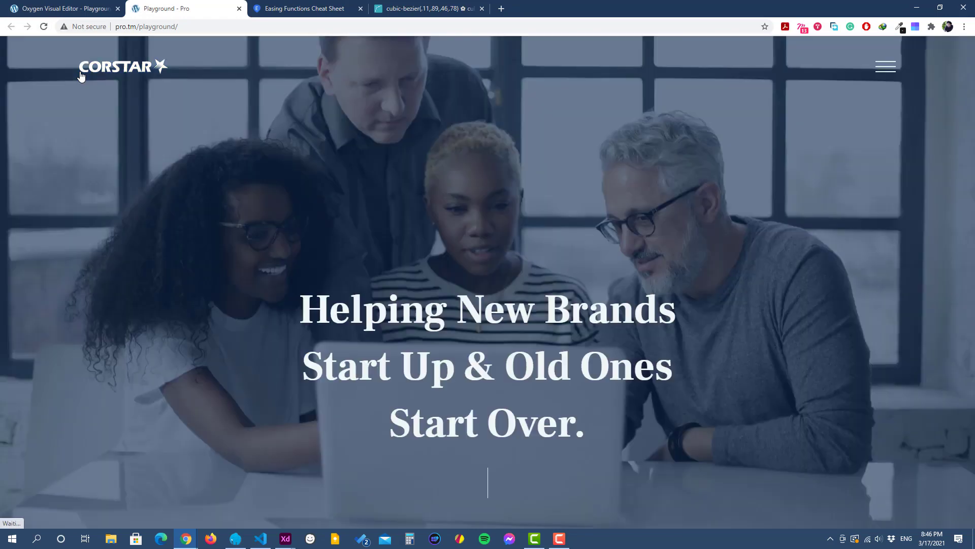
left_click(894, 69)
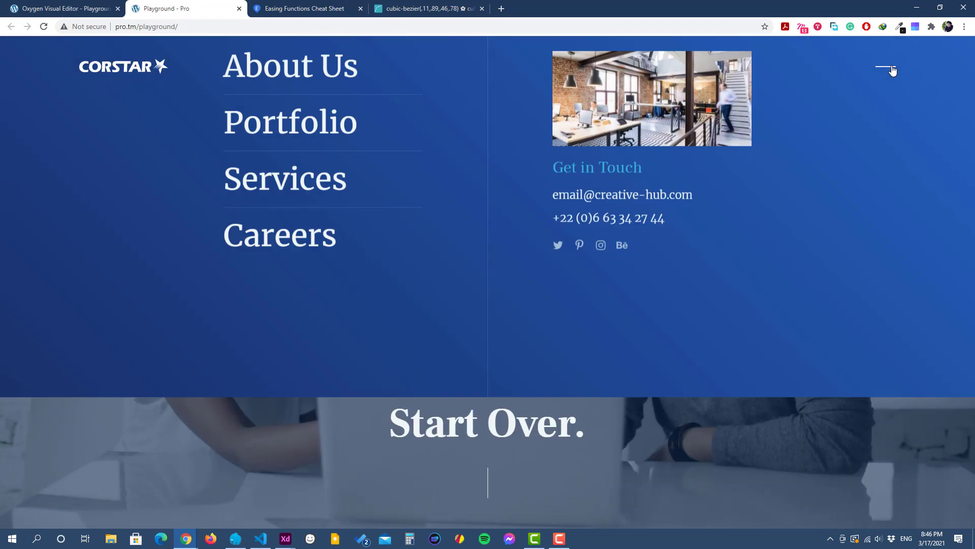
left_click(893, 70)
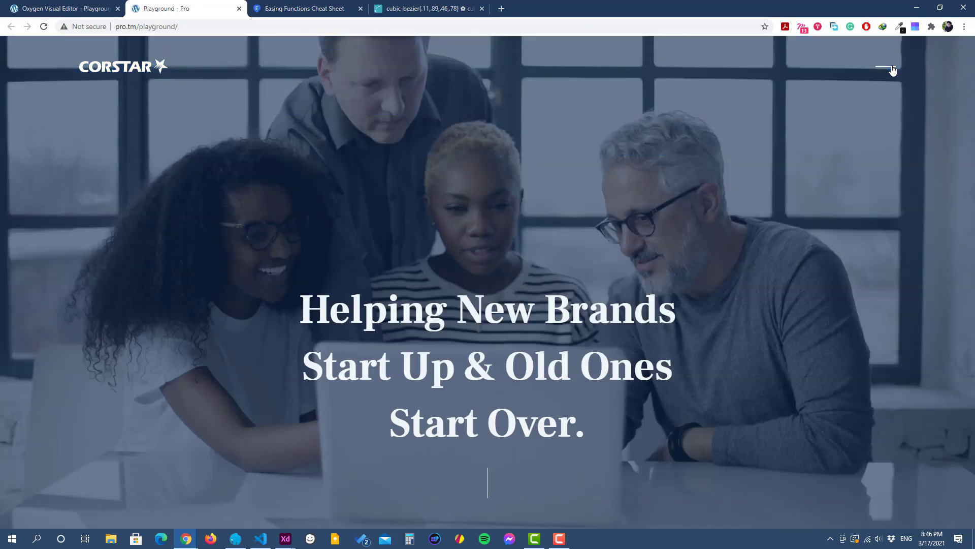
left_click(886, 71)
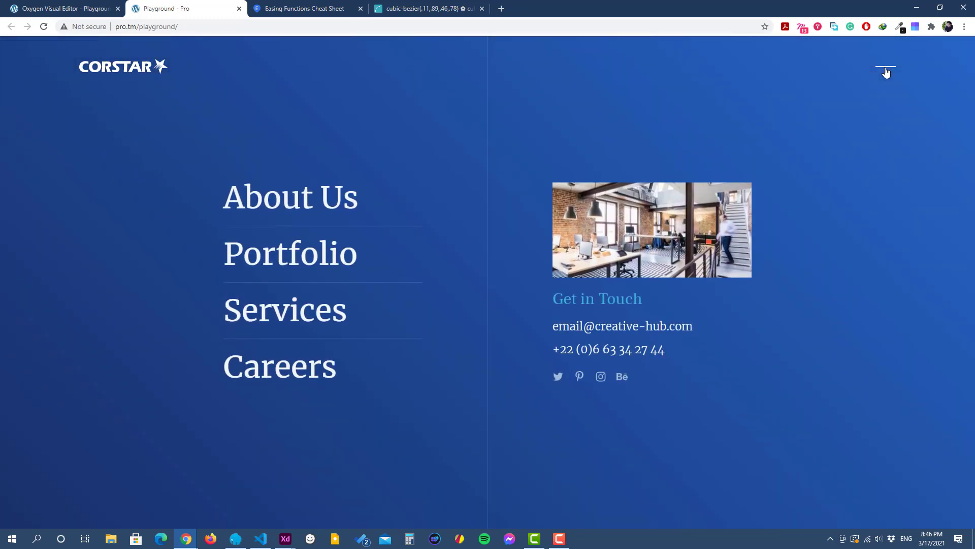
left_click(885, 72)
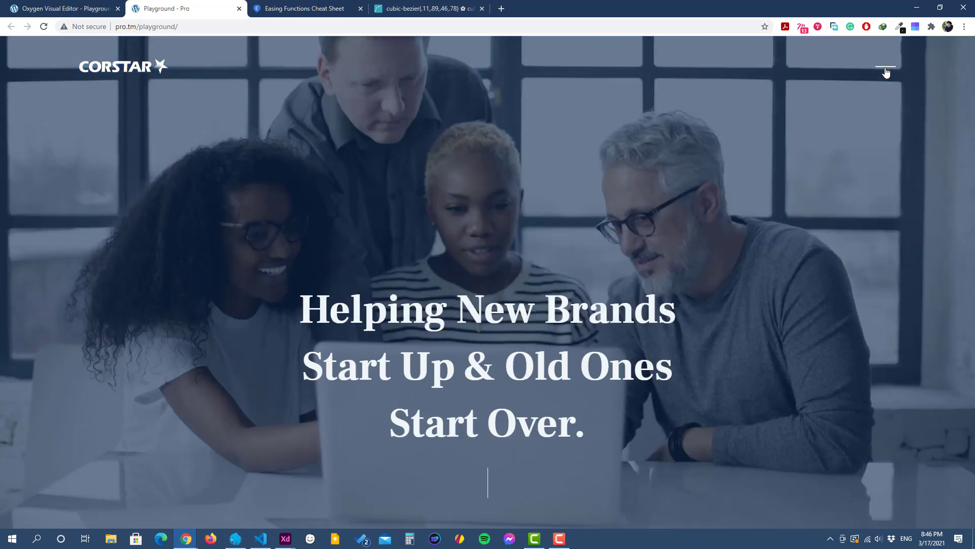
left_click(886, 72)
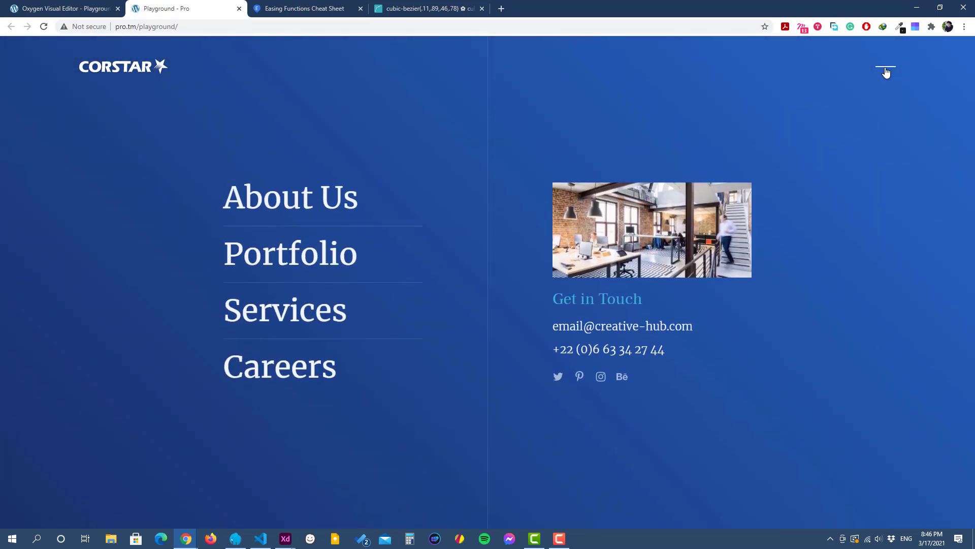
left_click(886, 72)
left_click(886, 72)
left_click(885, 70)
left_click(885, 70)
left_click(885, 67)
Step: Back in the Oxygen editor, add a custom selector named ".offcanvas-opened .menu-bar"
left_click(67, 7)
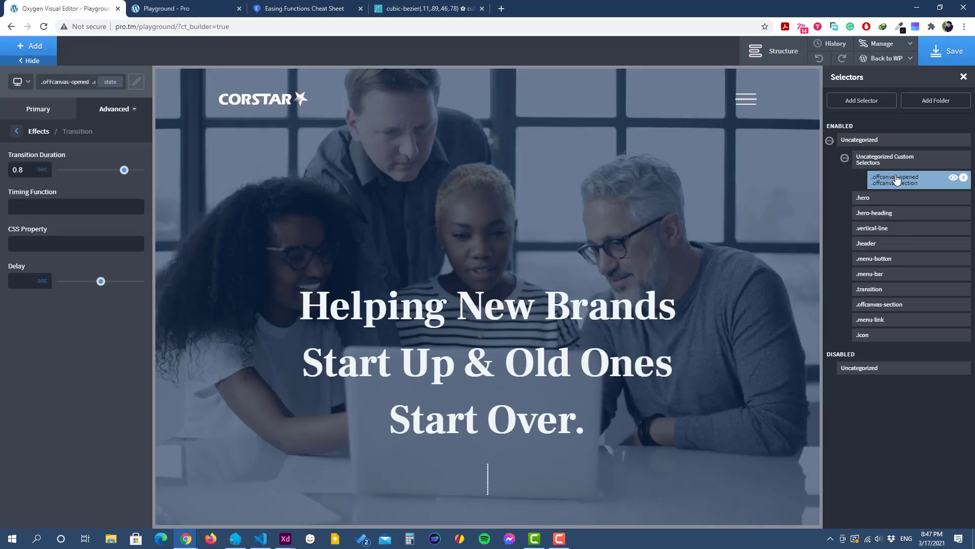
left_click(860, 101)
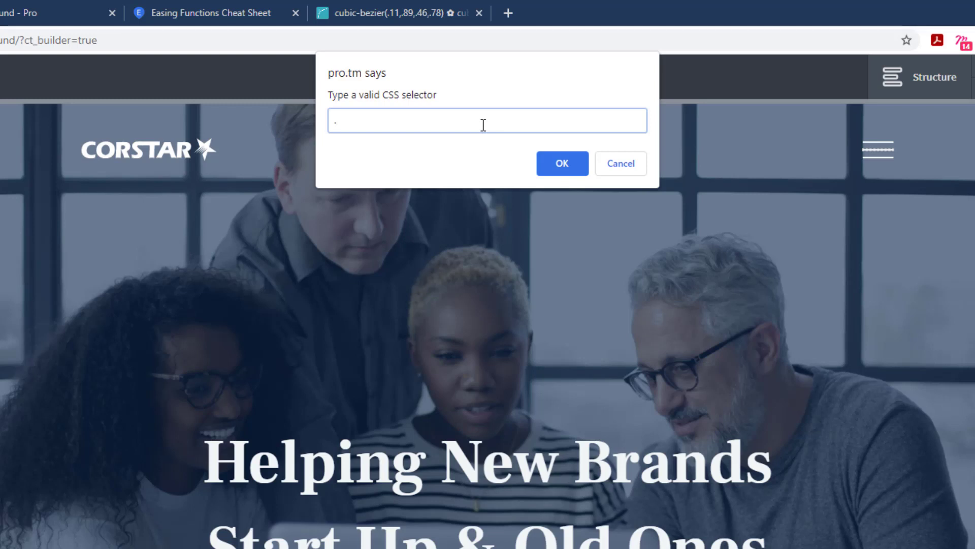
type("ffcanvas-op")
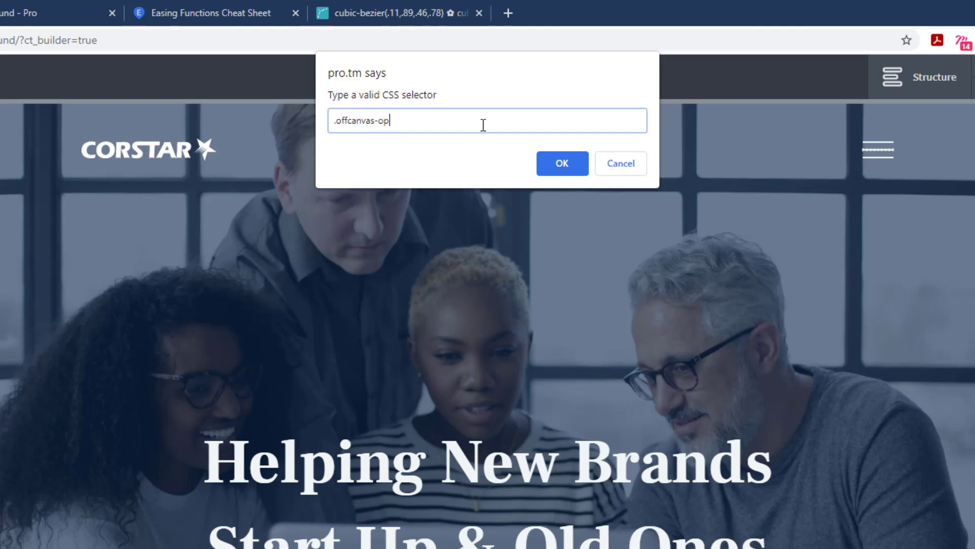
type("ened")
left_click_drag(427, 120, 307, 123)
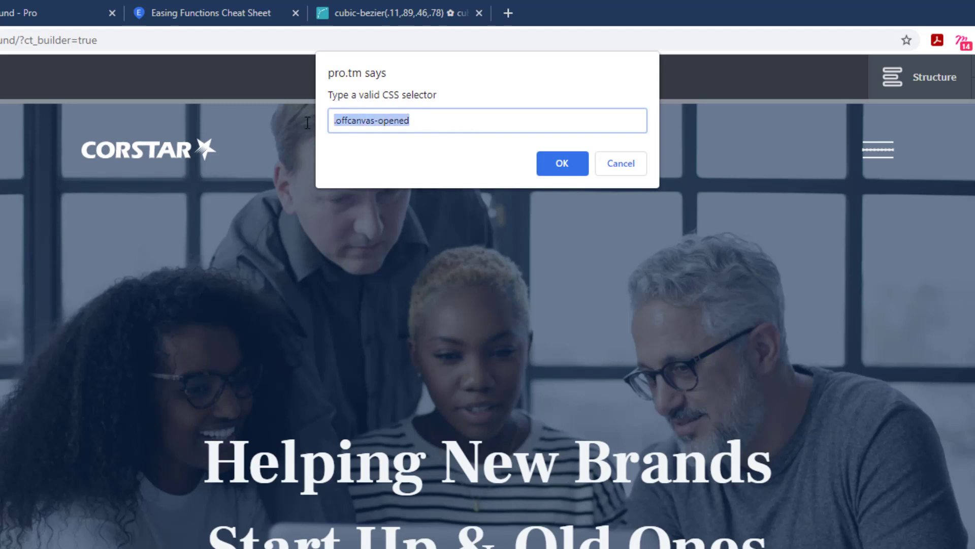
left_click(434, 120)
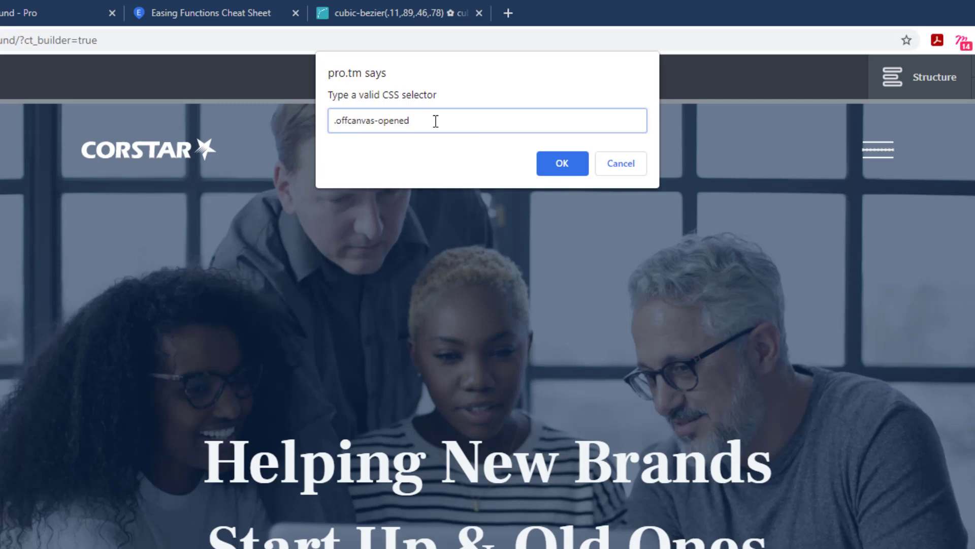
type(".menu-b")
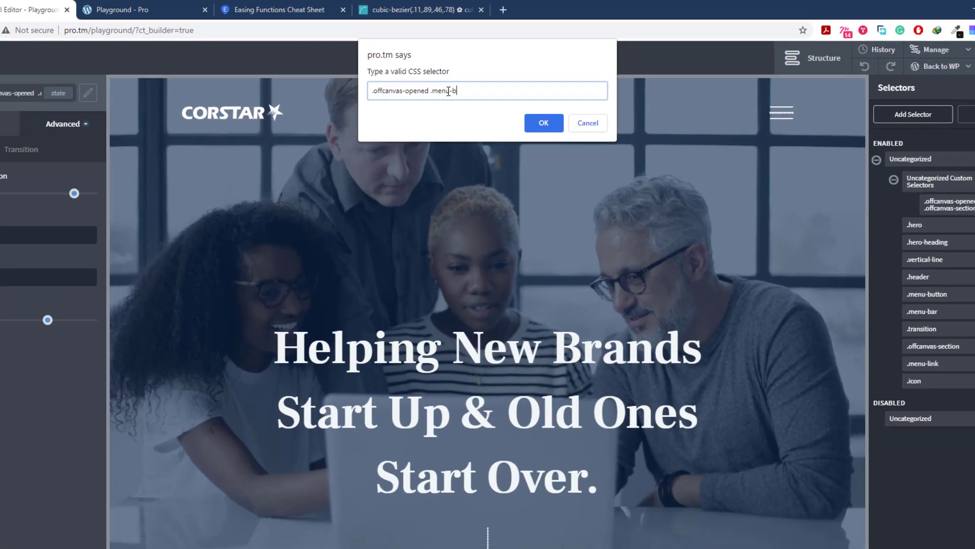
type("ar")
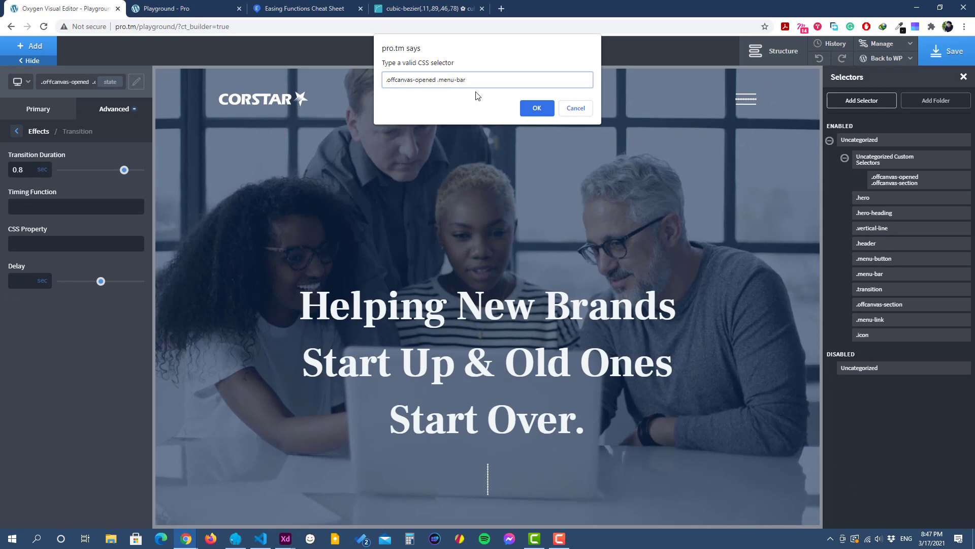
left_click(537, 107)
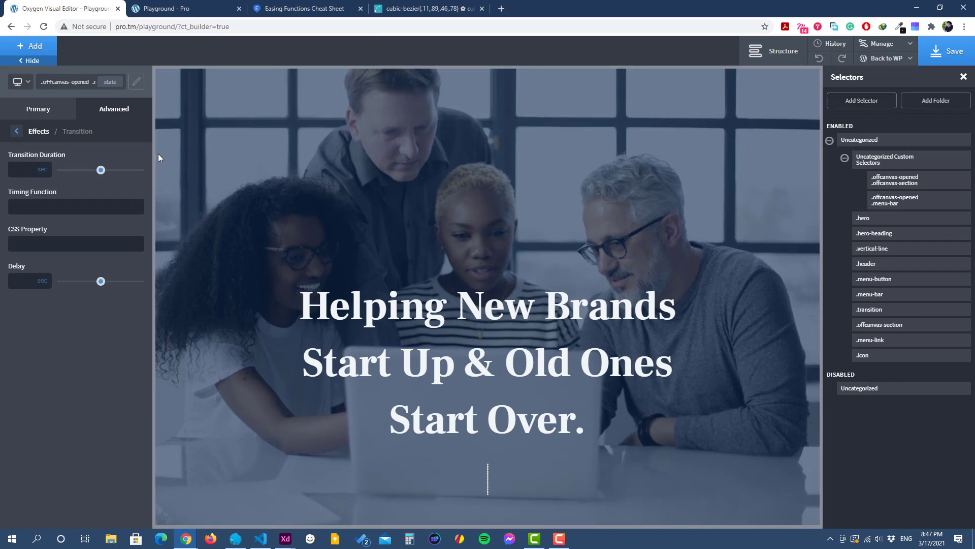
Step: Set the background color of the .offcanvas-opened .menu-bar selector to transparent
left_click(205, 14)
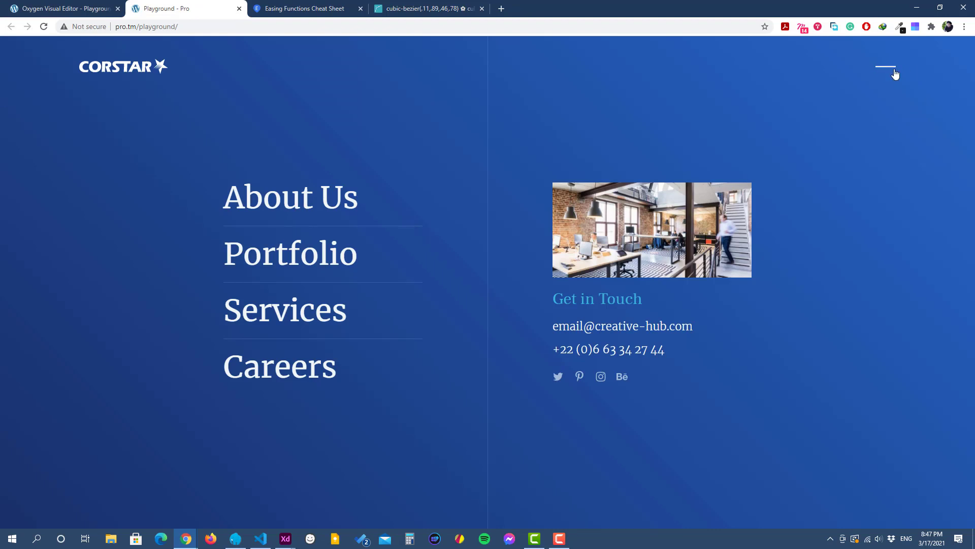
left_click(56, 9)
left_click(17, 132)
left_click(15, 132)
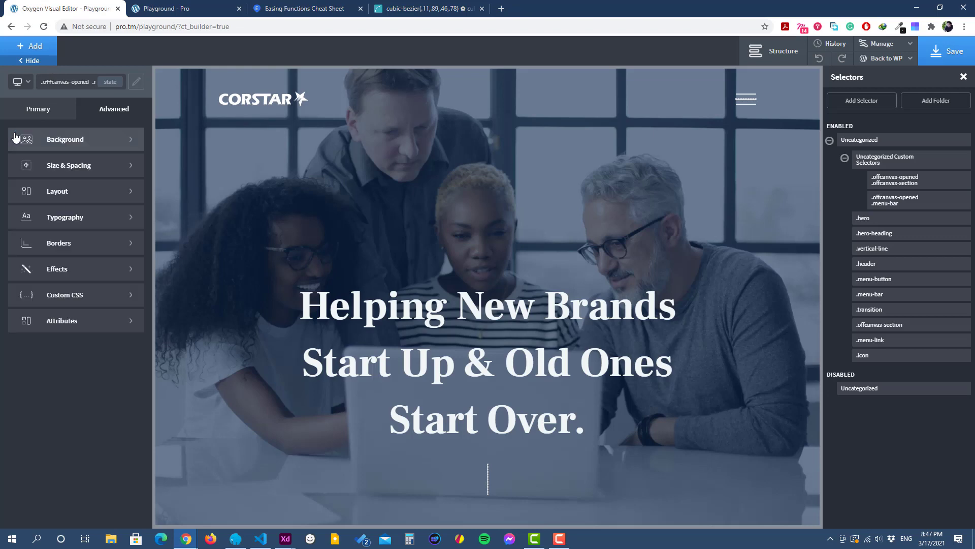
left_click(61, 134)
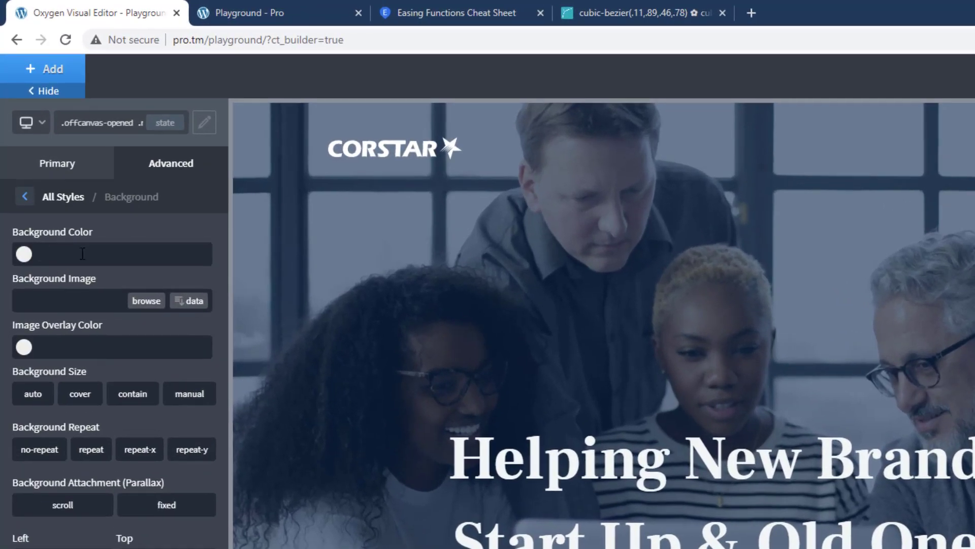
left_click(82, 253)
type("transpare")
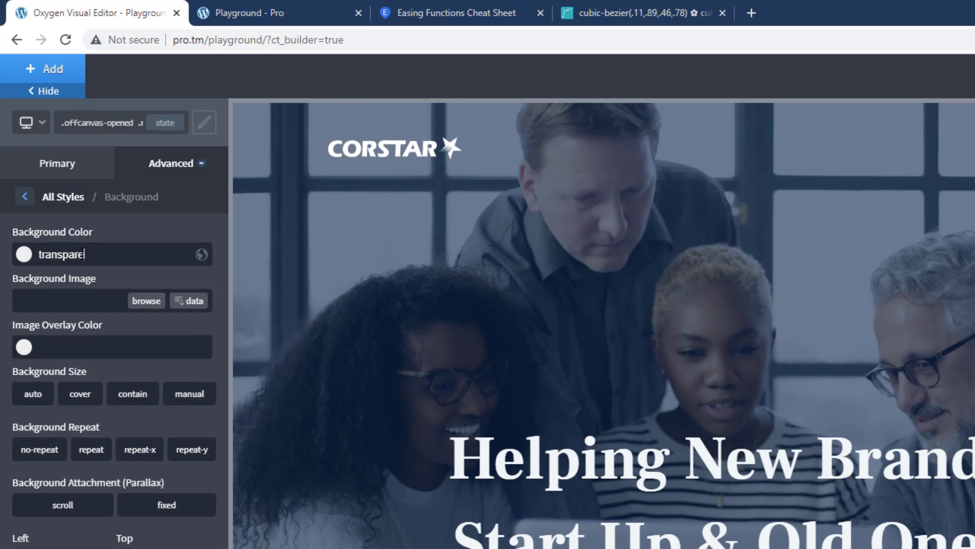
type("nt")
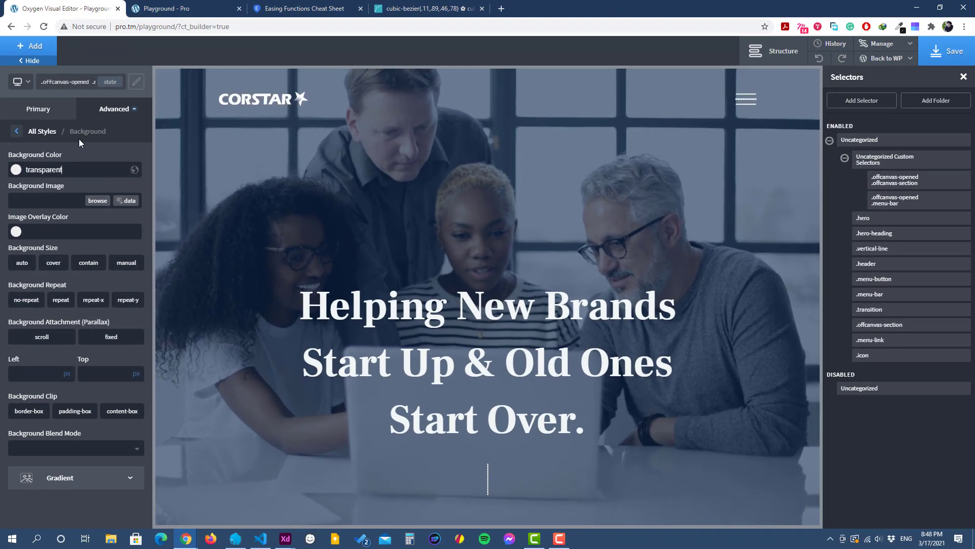
Step: Save the page, reload the live page and open the off-canvas menu to check the hamburger's middle bar
left_click(947, 50)
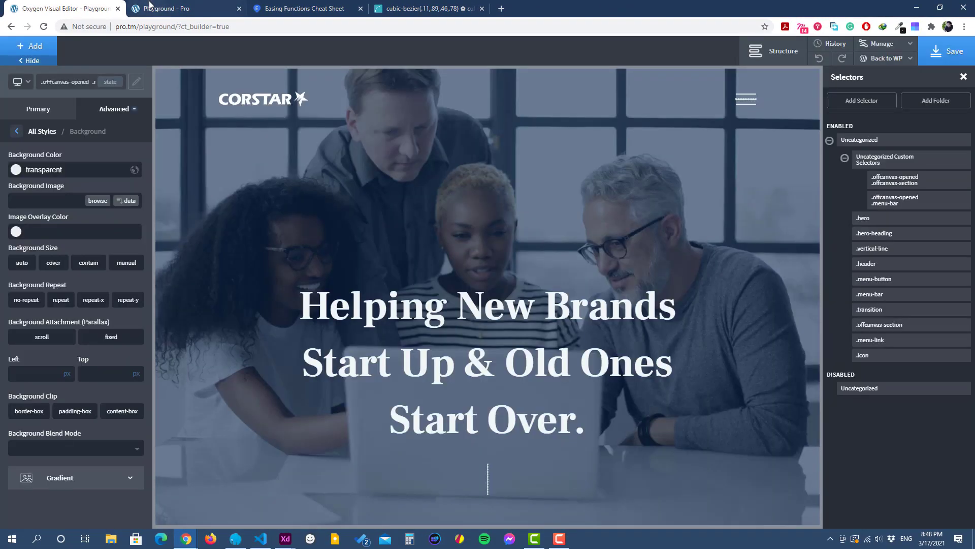
left_click(167, 9)
left_click(43, 26)
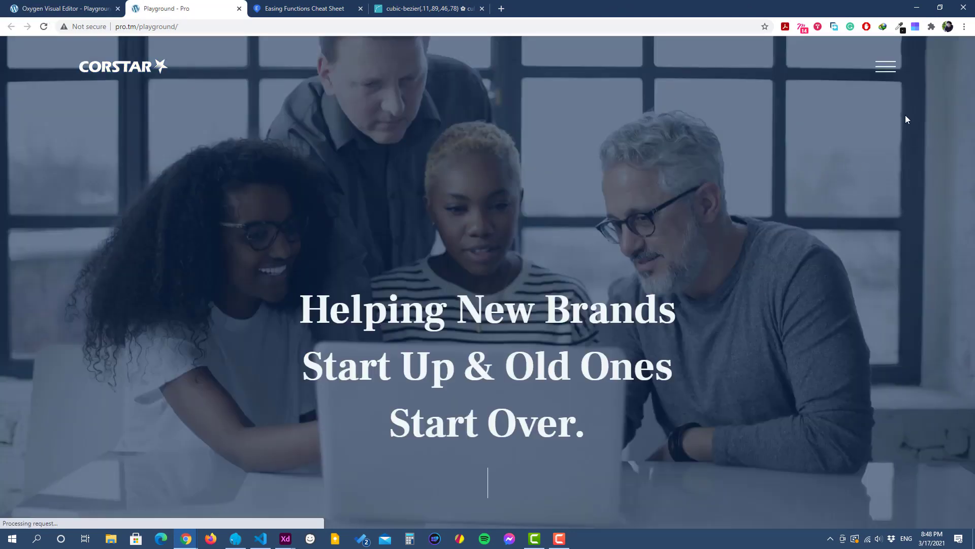
left_click(892, 73)
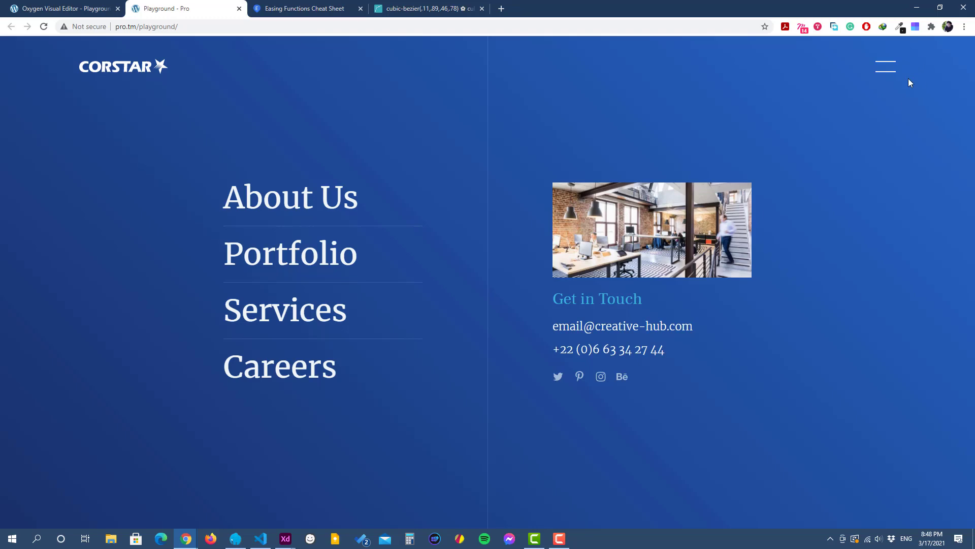
Step: Back in the Oxygen editor, add a 45 deg rotate transform to the :before state of .offcanvas-opened .menu-bar
left_click(93, 8)
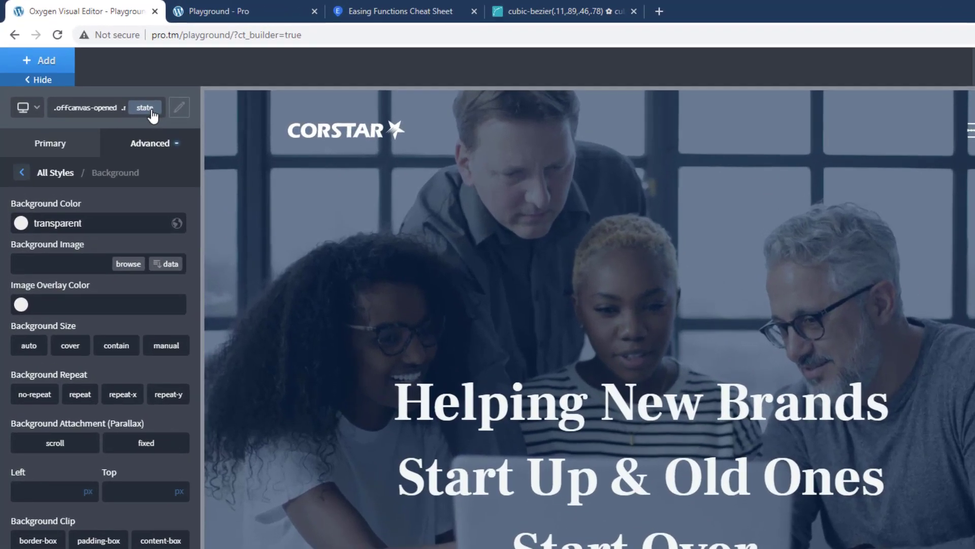
left_click(111, 81)
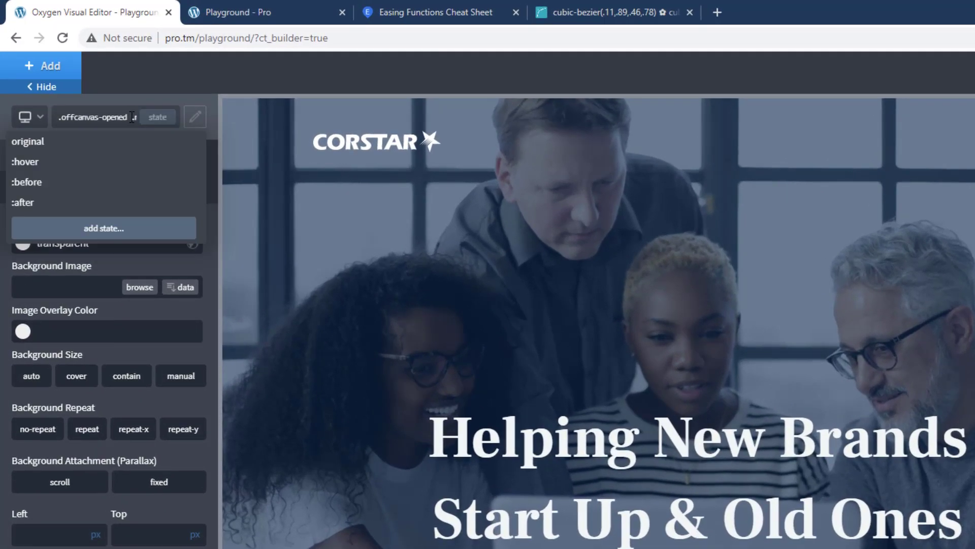
left_click(72, 184)
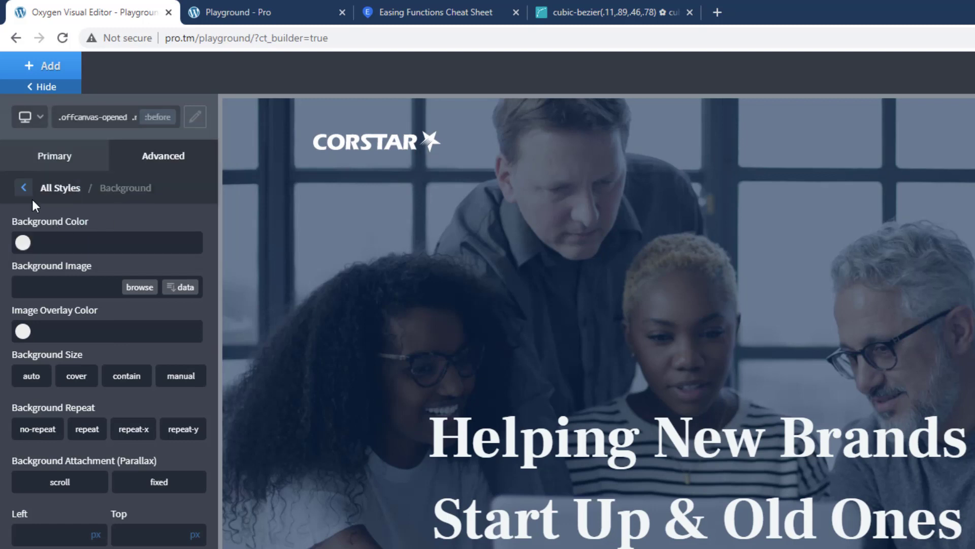
left_click(23, 188)
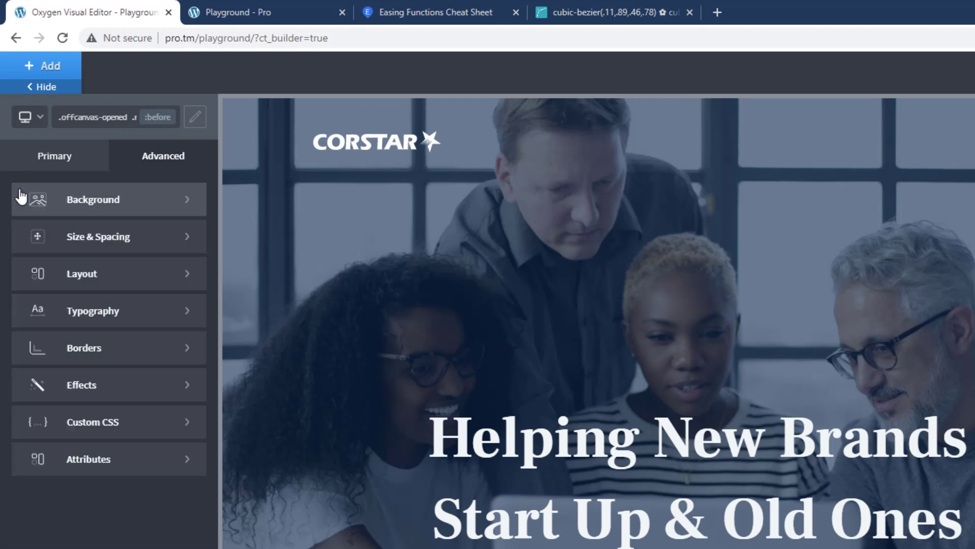
left_click(88, 384)
left_click(92, 424)
left_click(59, 229)
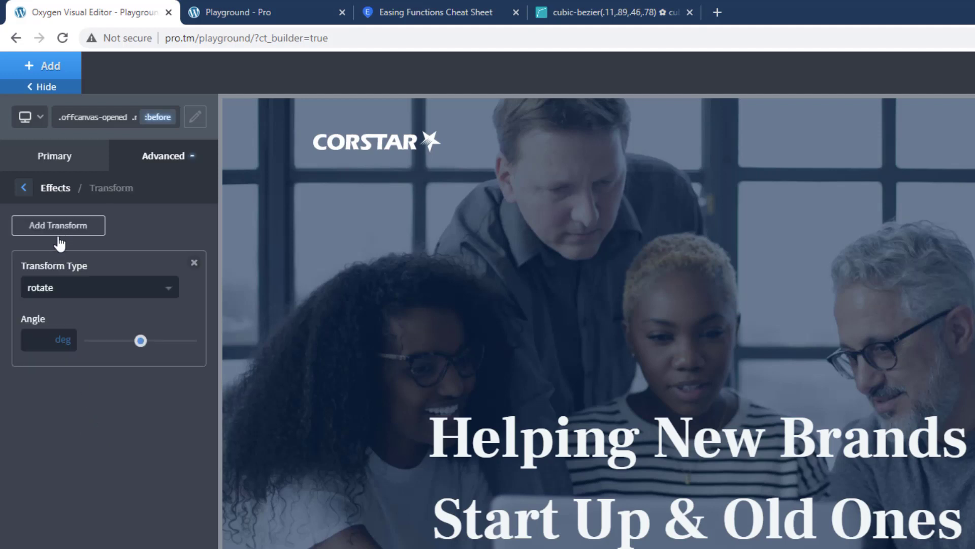
left_click(45, 344)
type("45")
Step: Add a -45 deg rotate transform to the :after state of the .offcanvas-opened .menu-bar selector
left_click(160, 121)
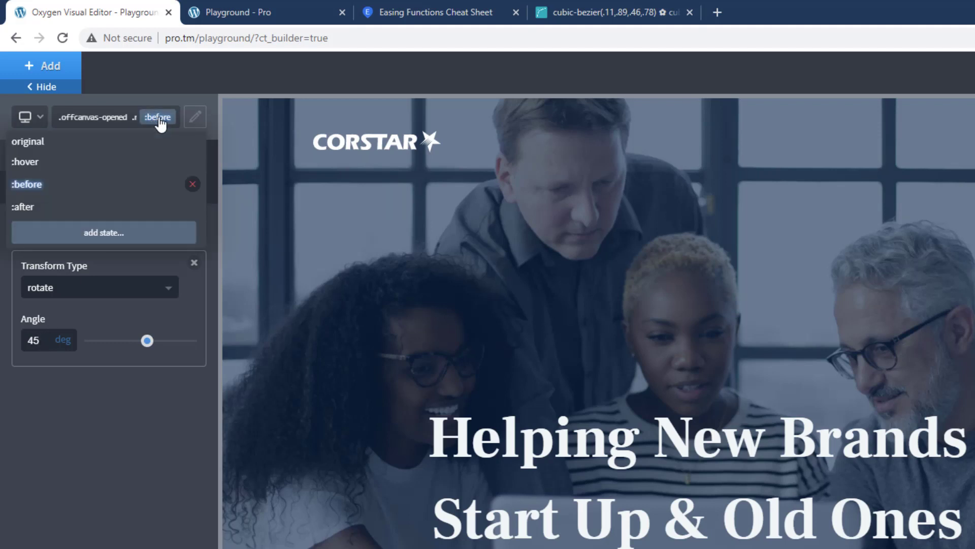
left_click(97, 208)
left_click(66, 235)
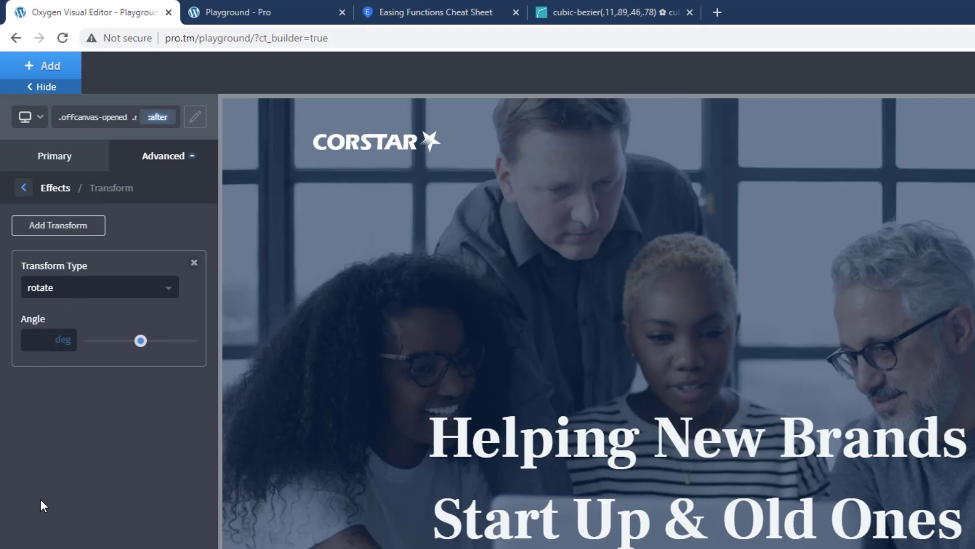
type("-45")
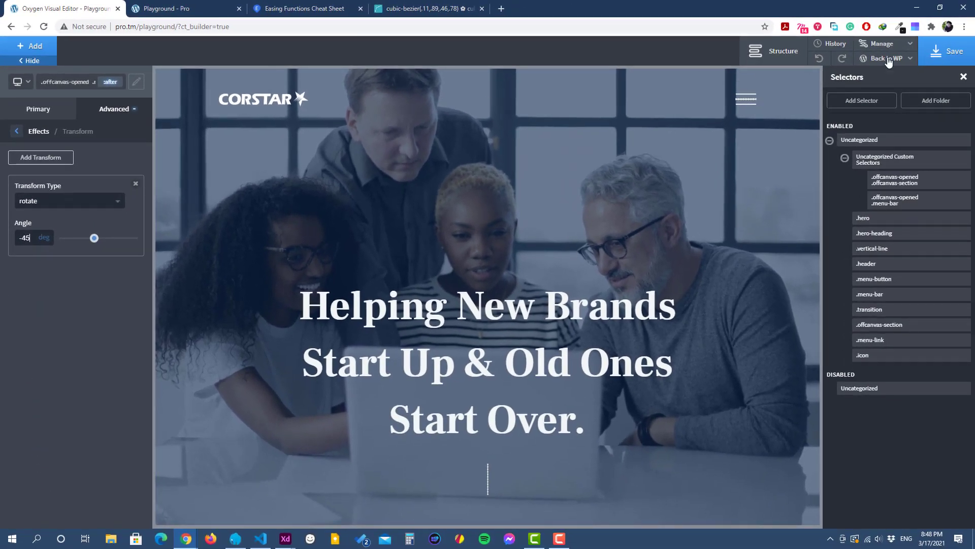
Step: Save the page, reload the live page and open the off-canvas menu to check the close icon
left_click(946, 52)
left_click(168, 9)
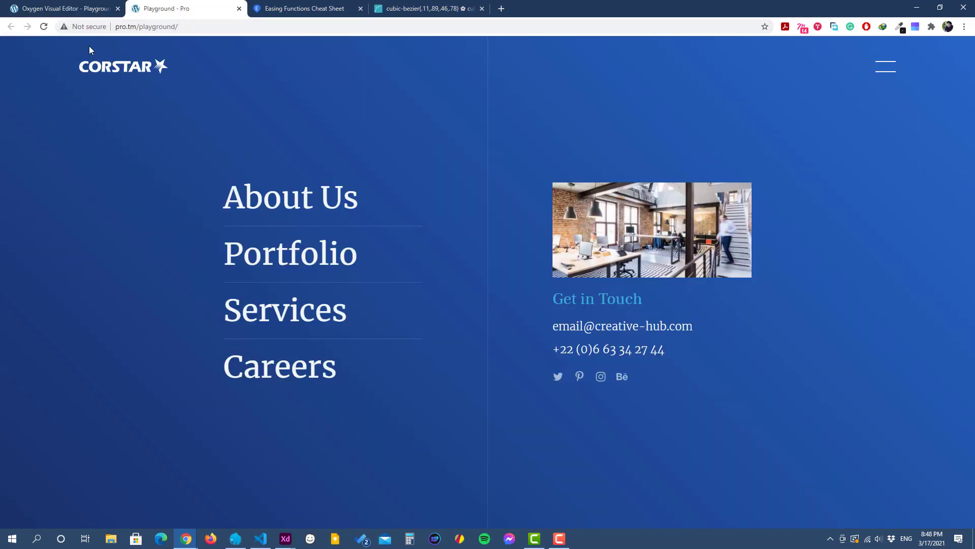
left_click(44, 26)
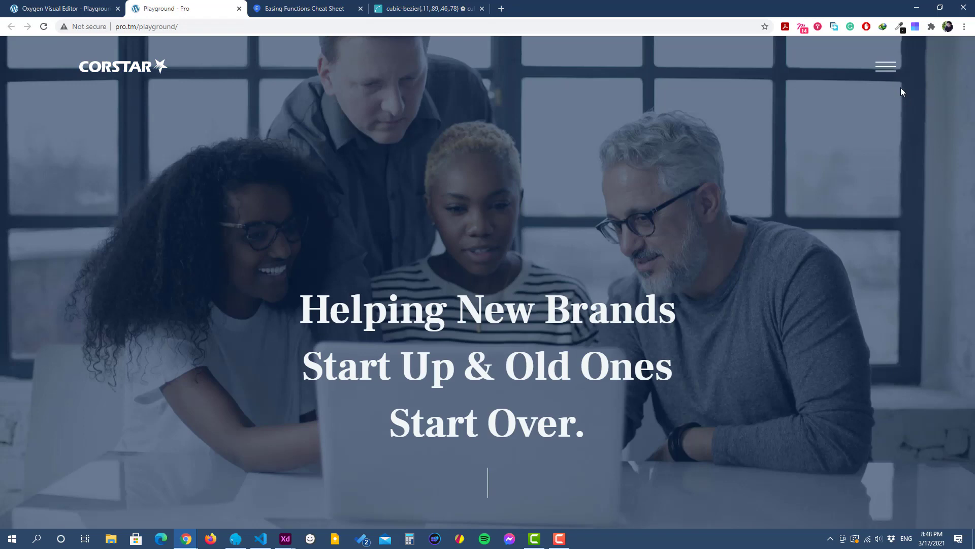
left_click(884, 71)
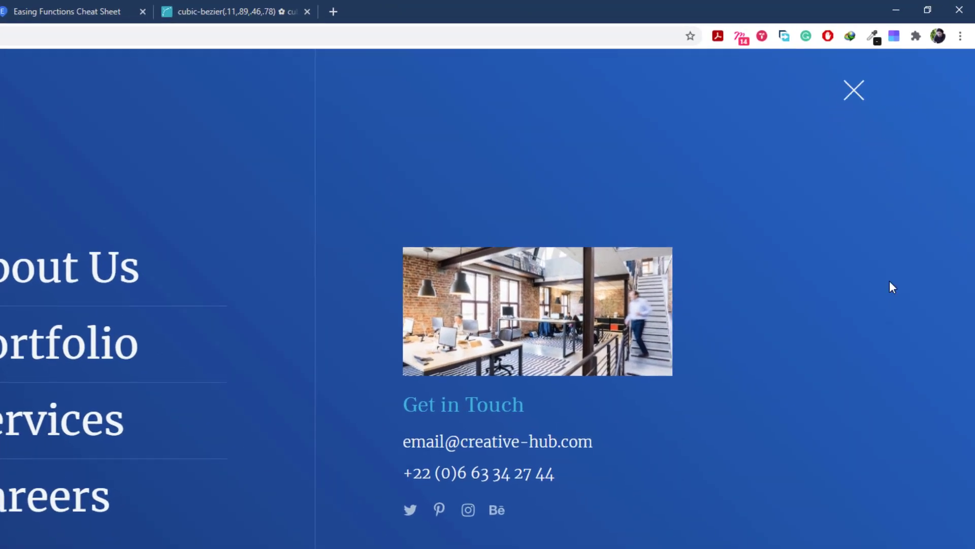
Step: Close and reopen the off-canvas menu several times to examine the hamburger-to-close icon animation
left_click(860, 96)
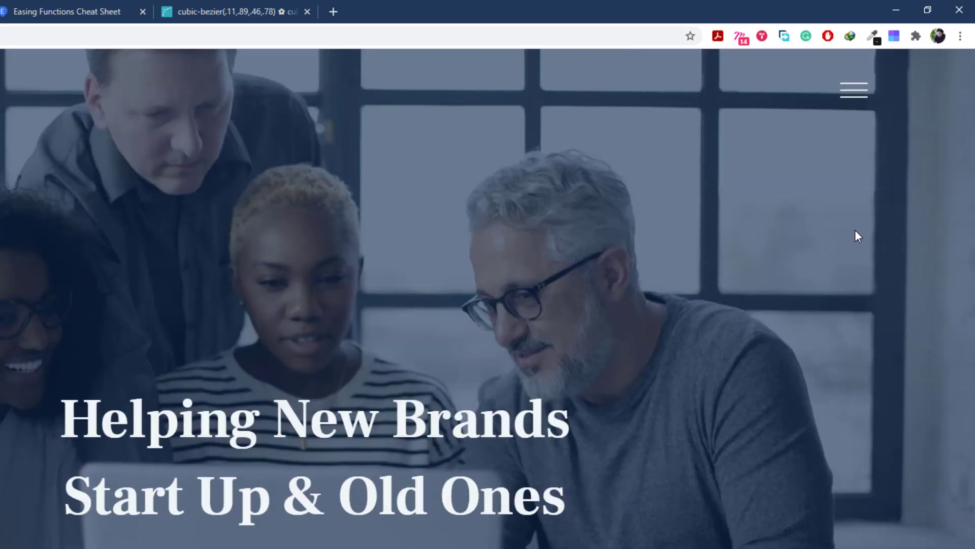
left_click(858, 94)
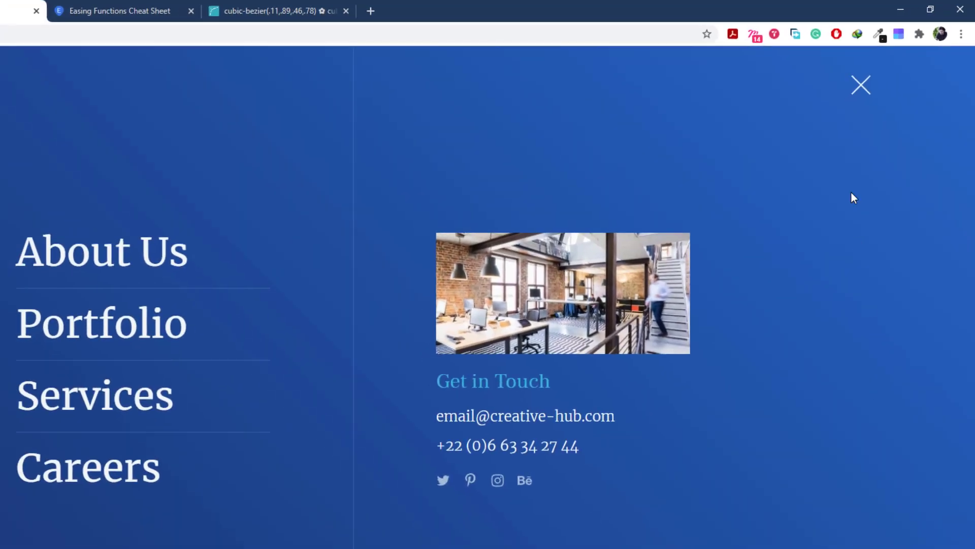
left_click(884, 74)
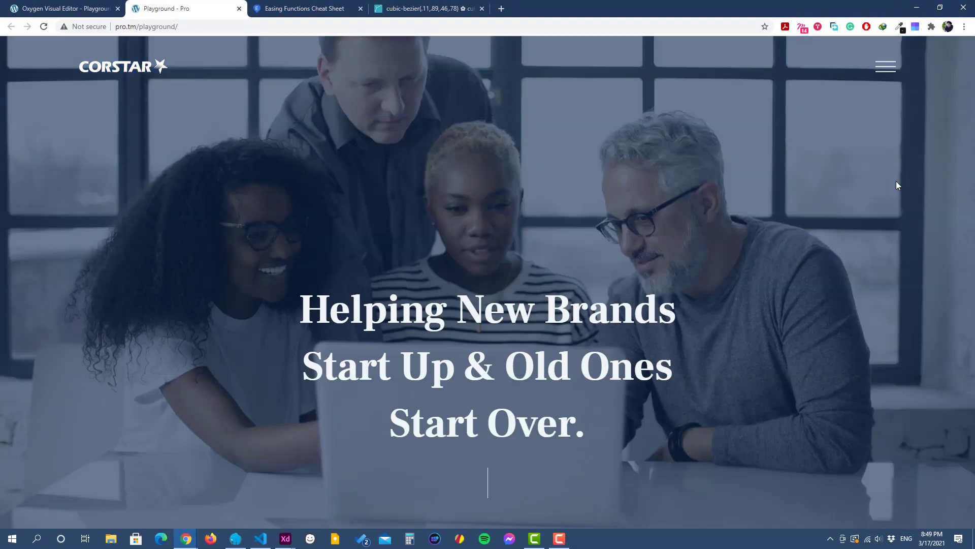
left_click(884, 75)
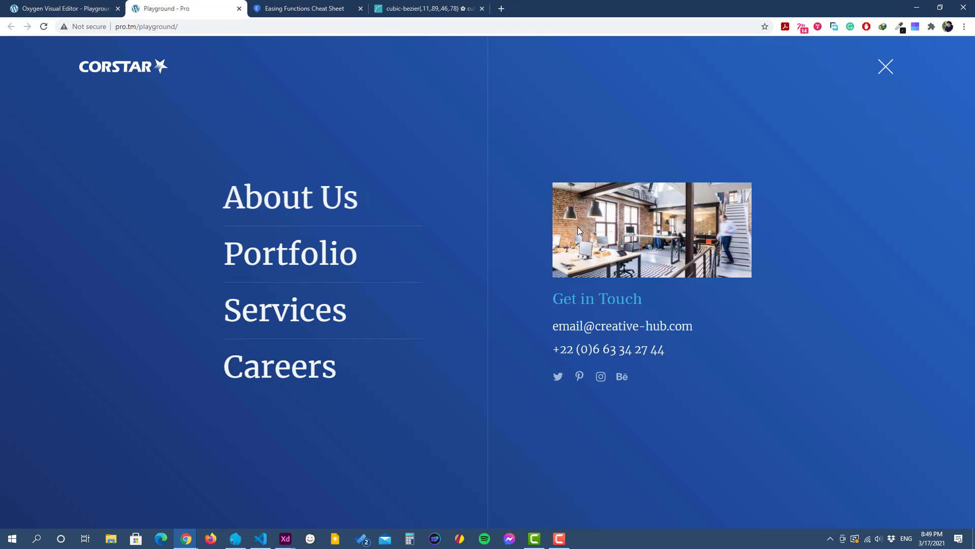
left_click(897, 70)
left_click(884, 67)
left_click(891, 72)
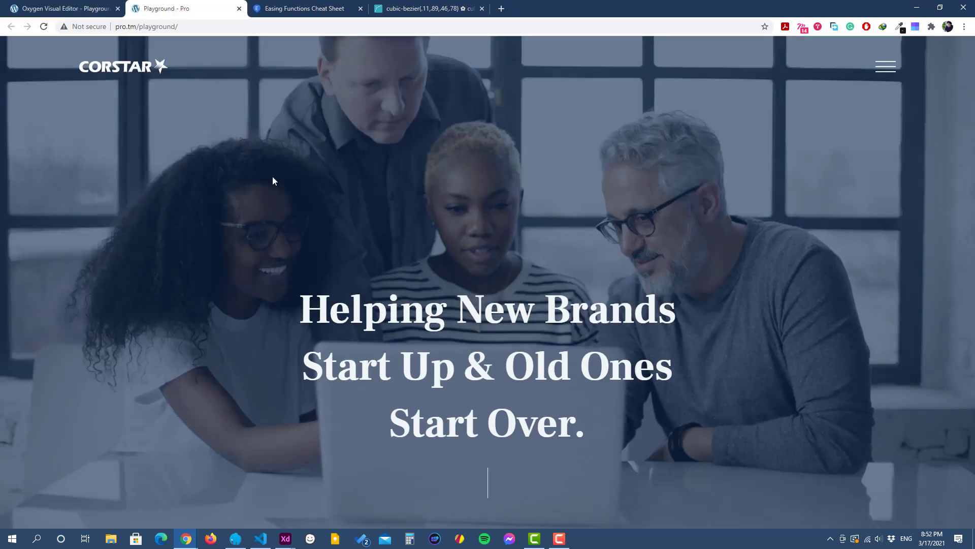
Step: Open the off-canvas menu on the live page and check the hover movement of its menu links
left_click(76, 9)
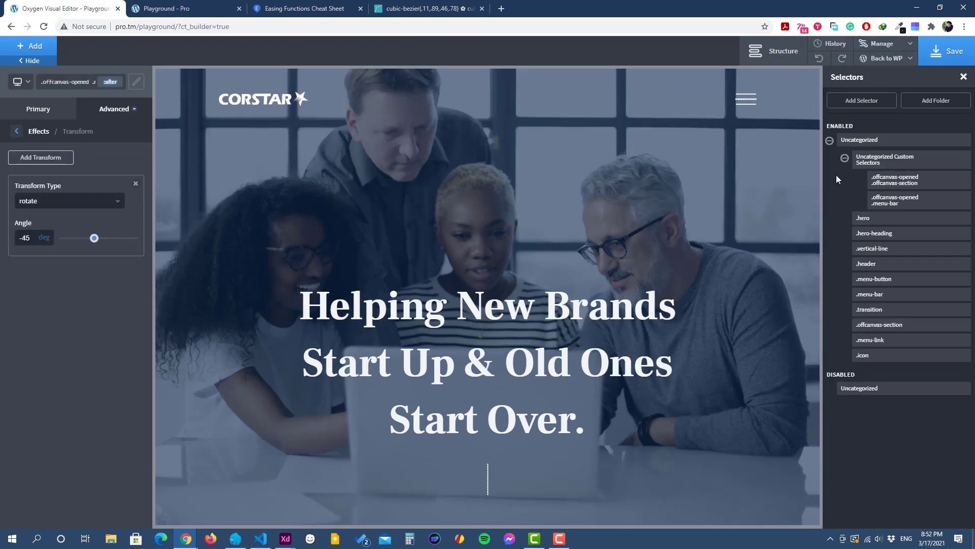
left_click(168, 9)
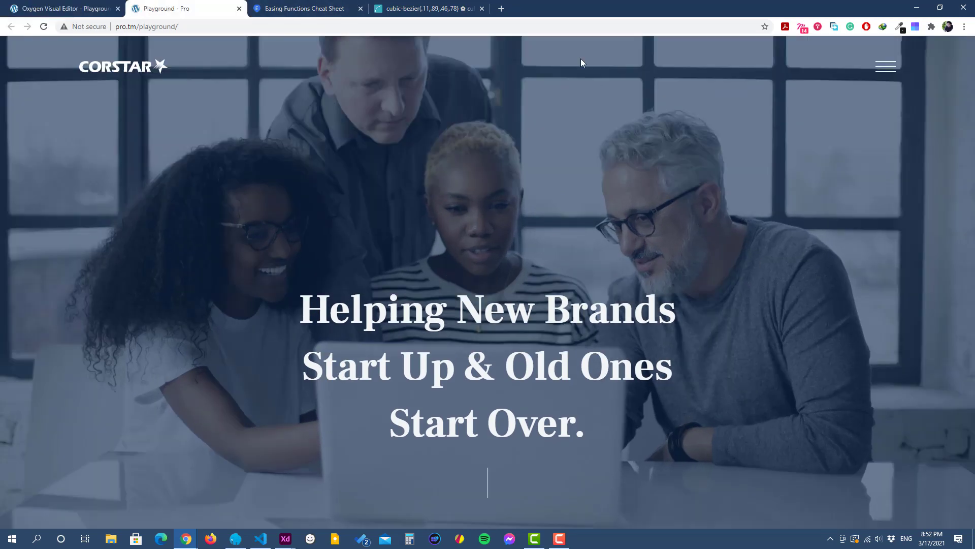
left_click(892, 72)
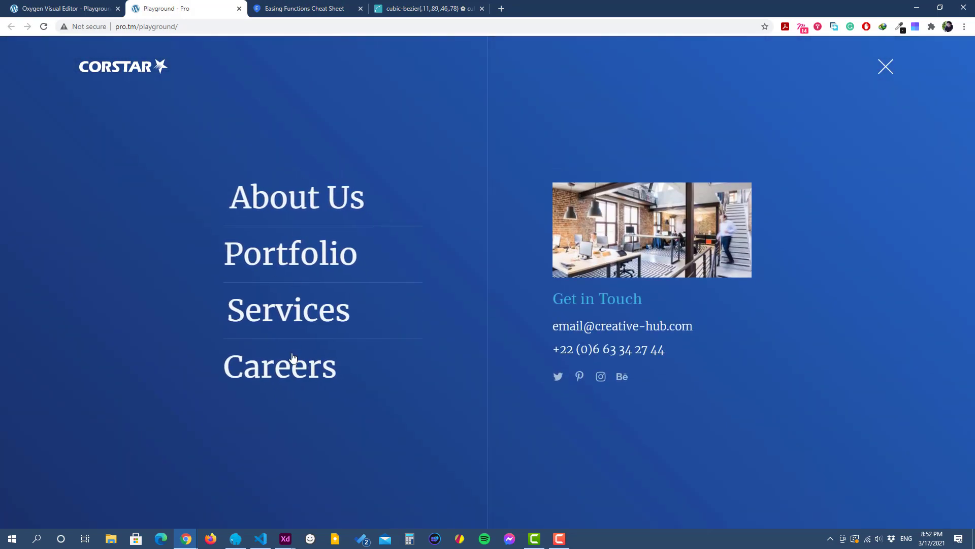
Step: Back in the Oxygen editor, expand the off-canvas section in the structure and select its first text link
left_click(76, 6)
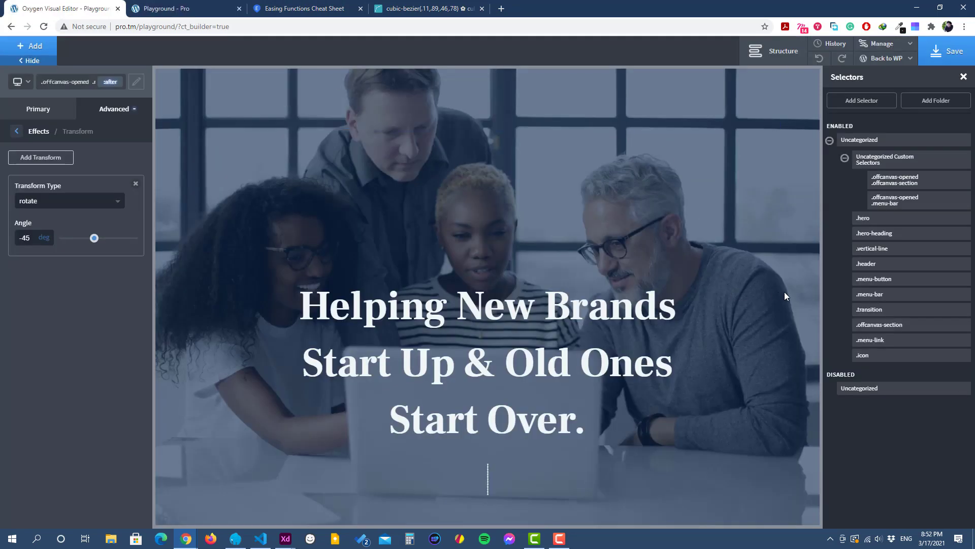
left_click(793, 57)
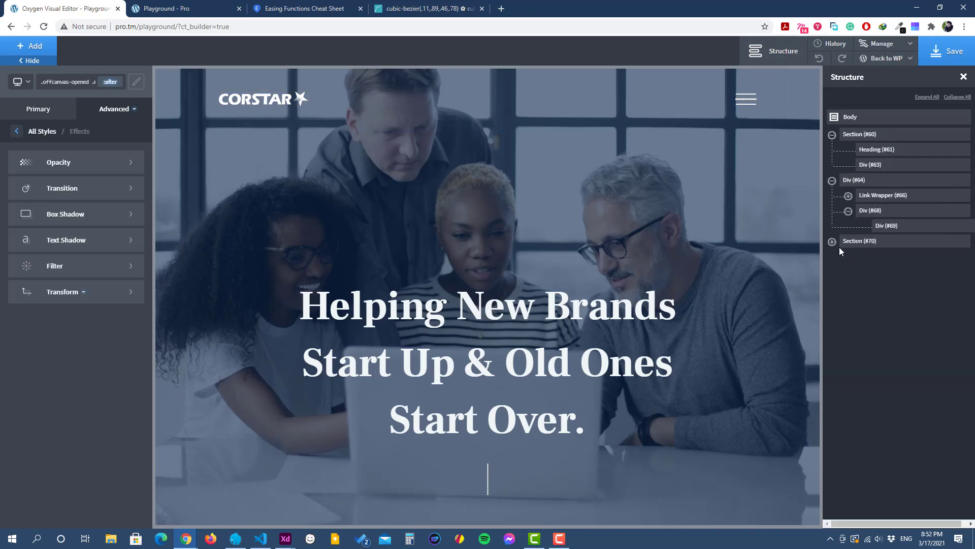
left_click(833, 242)
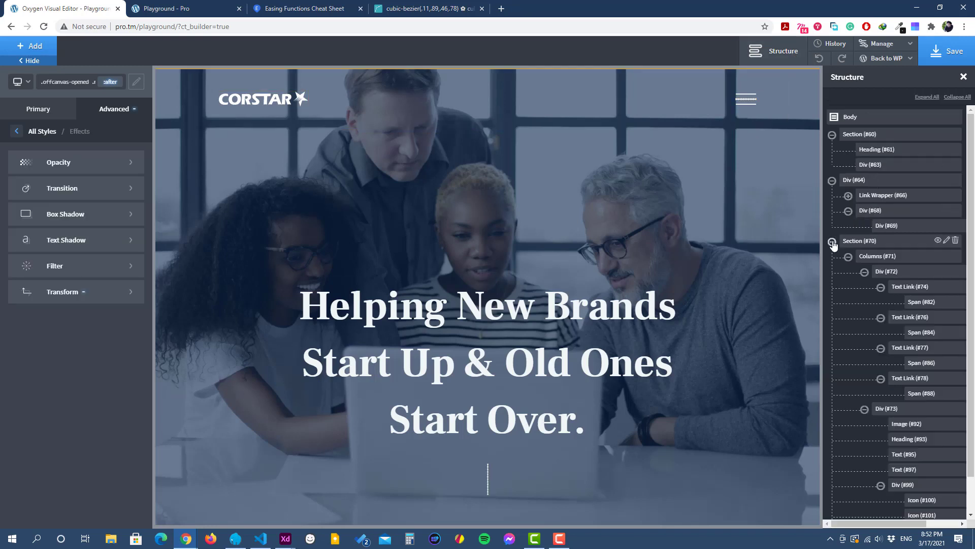
left_click(908, 289)
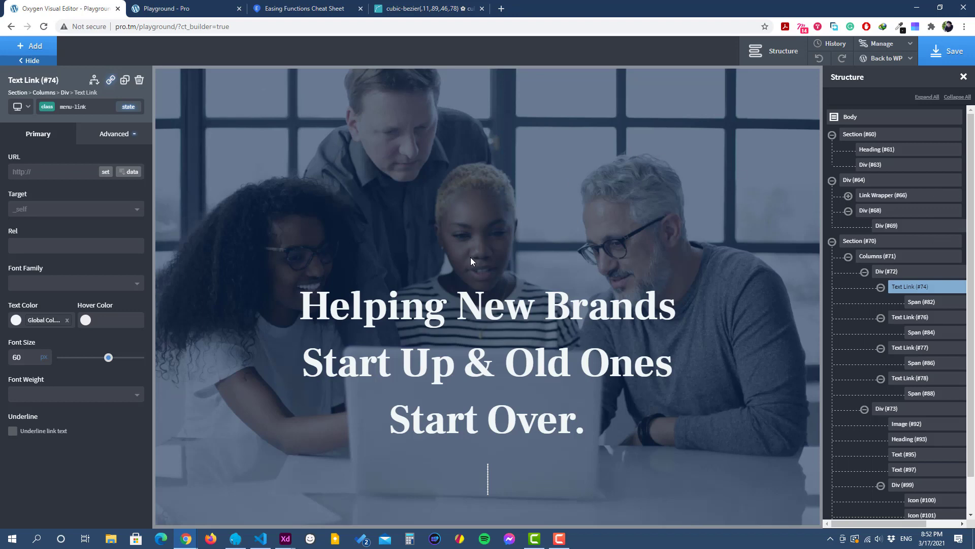
Step: Replay the off-canvas menu on the live page to see how the links appear, and return to the Oxygen editor
left_click(161, 9)
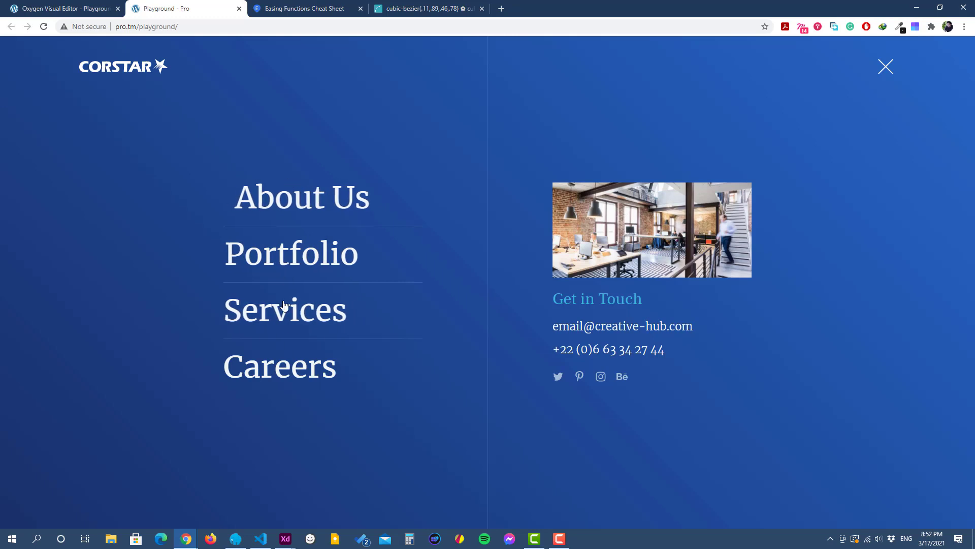
left_click(885, 70)
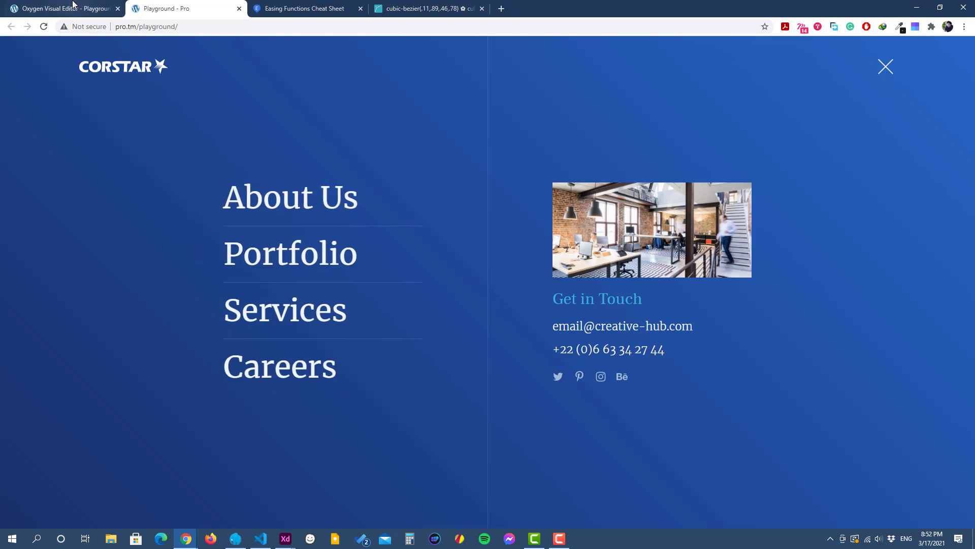
left_click(72, 6)
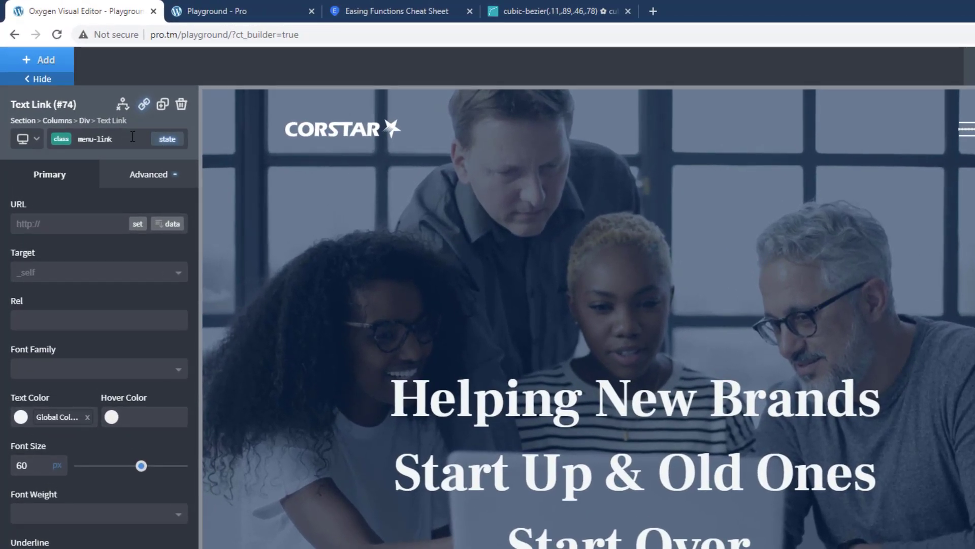
Step: Lower the opacity of the menu-link class to its minimum
left_click(149, 187)
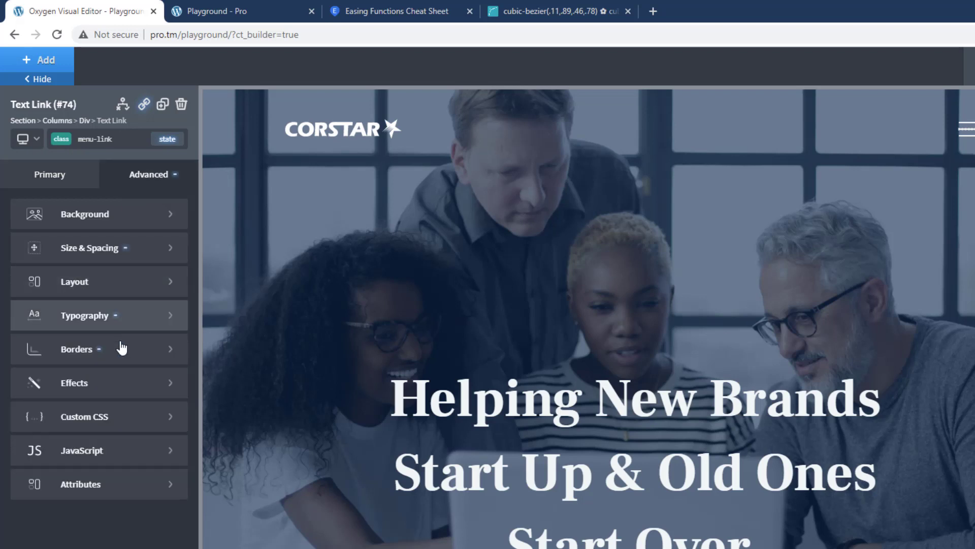
left_click(117, 384)
left_click(92, 278)
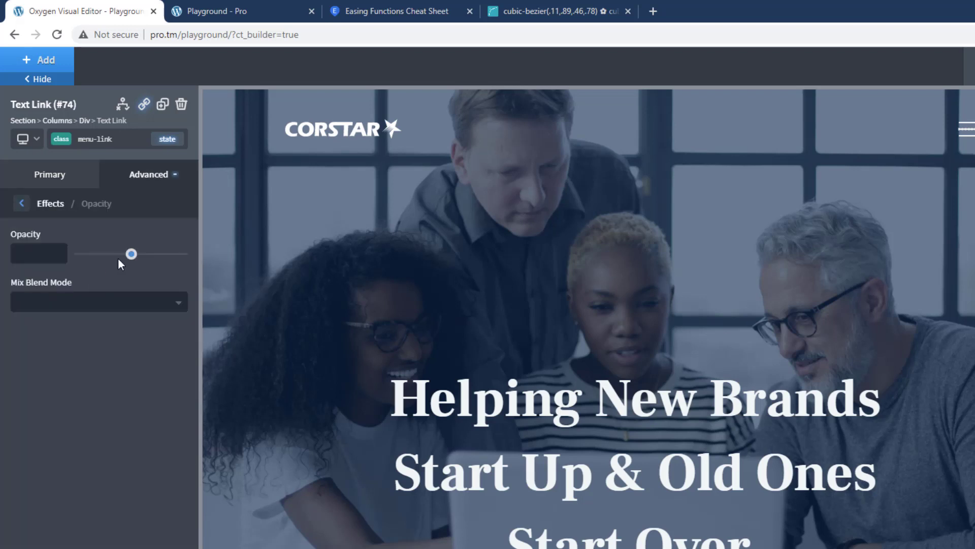
left_click_drag(133, 254, 77, 255)
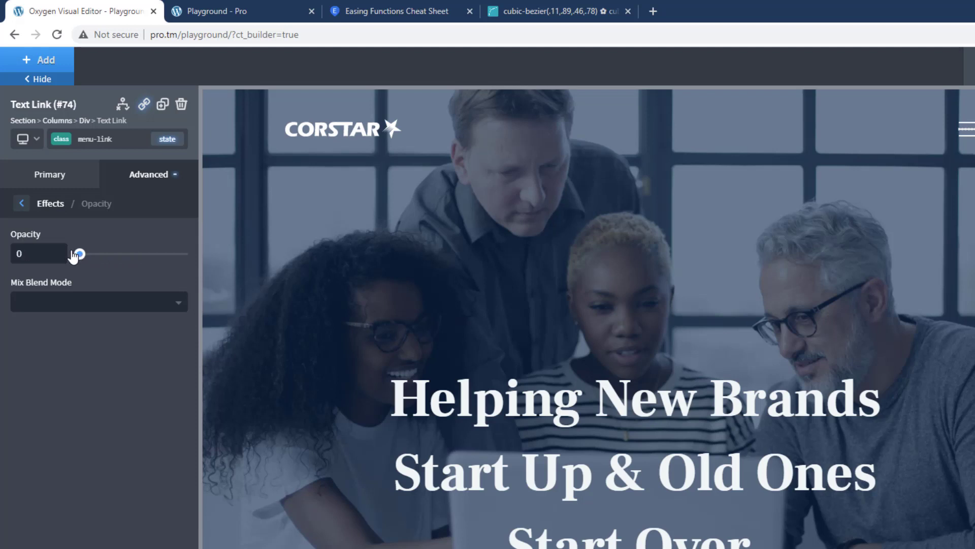
left_click(21, 204)
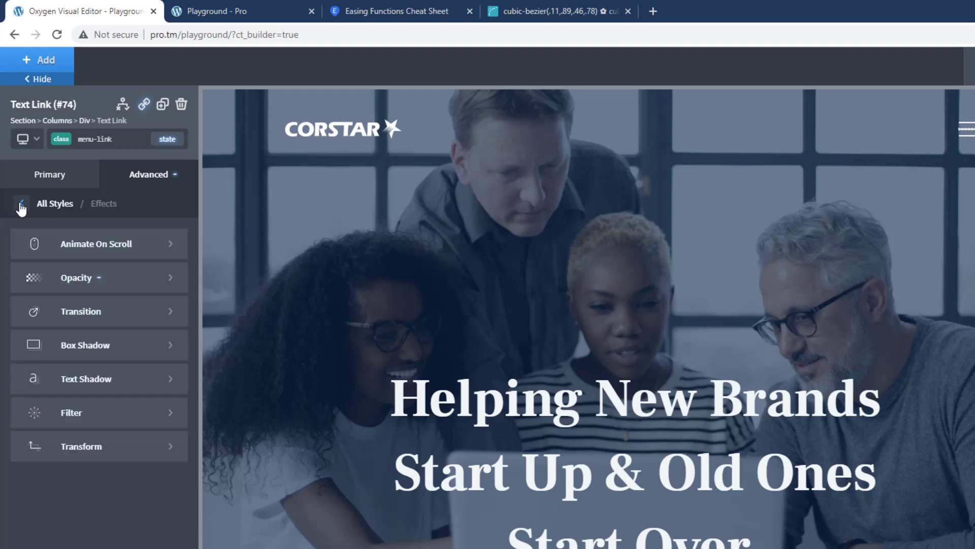
Step: Add a translate transform with Translate Y of 100% to the menu-link class and save the page
left_click(81, 447)
left_click(69, 249)
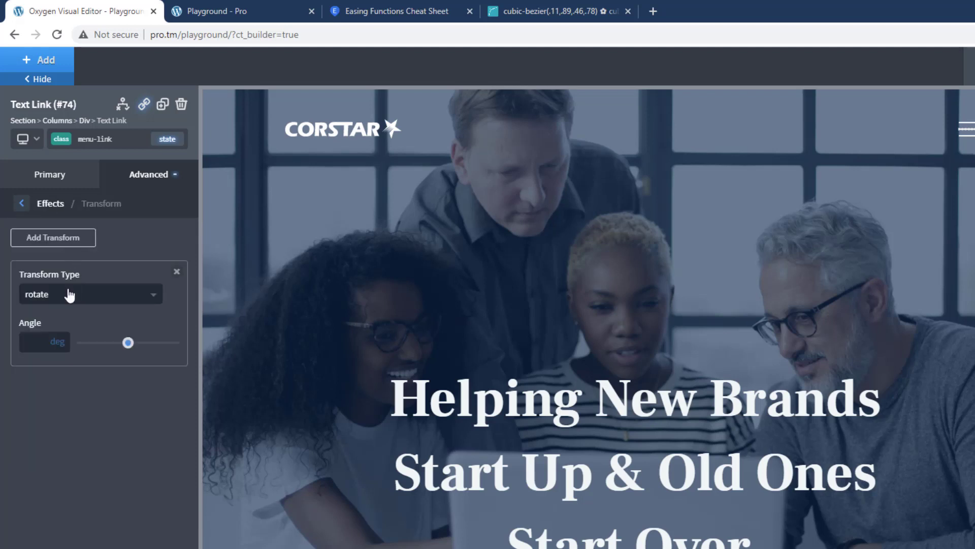
left_click(69, 298)
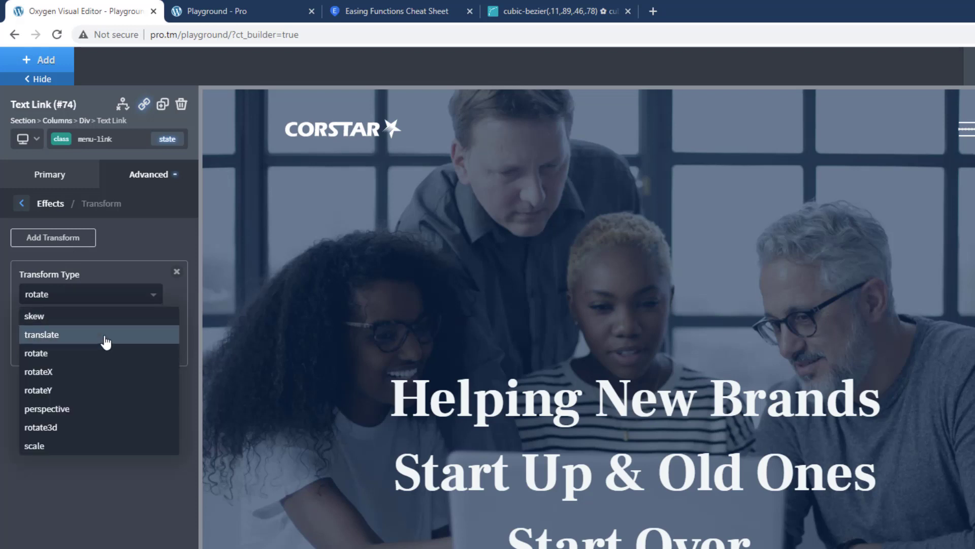
left_click(106, 340)
left_click(60, 391)
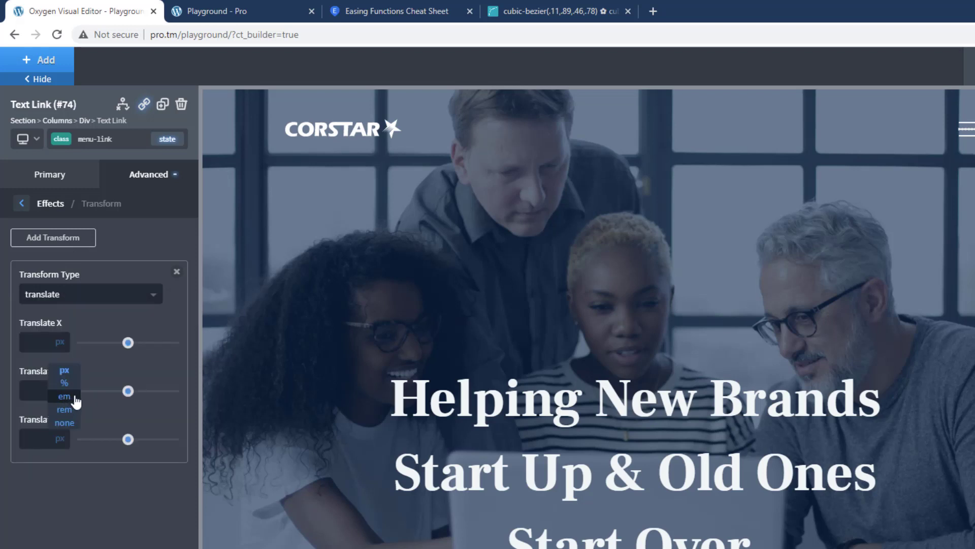
left_click(63, 402)
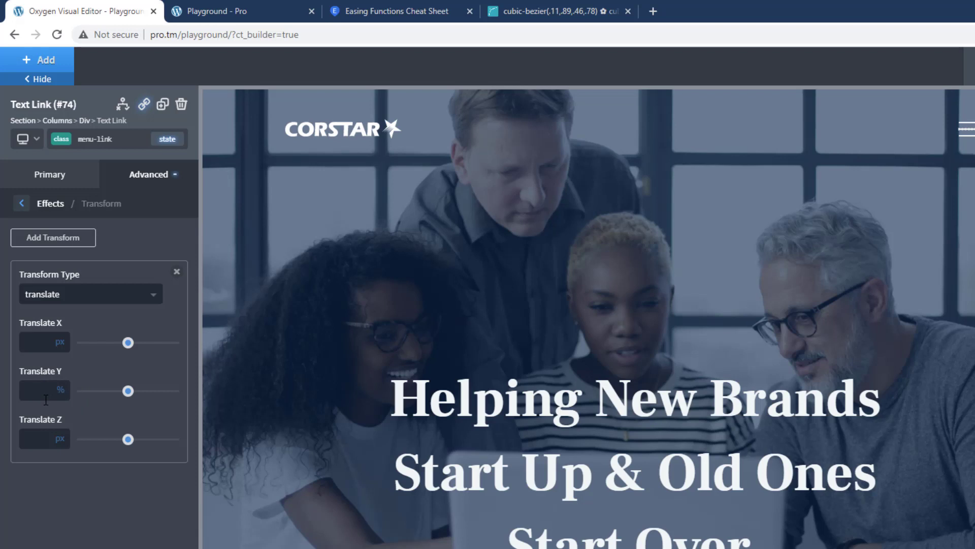
type("100")
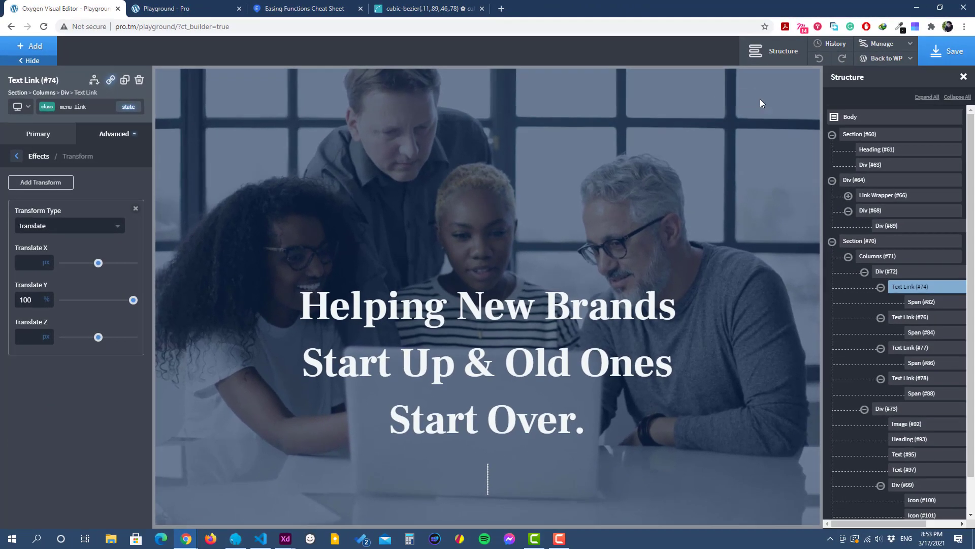
left_click(939, 51)
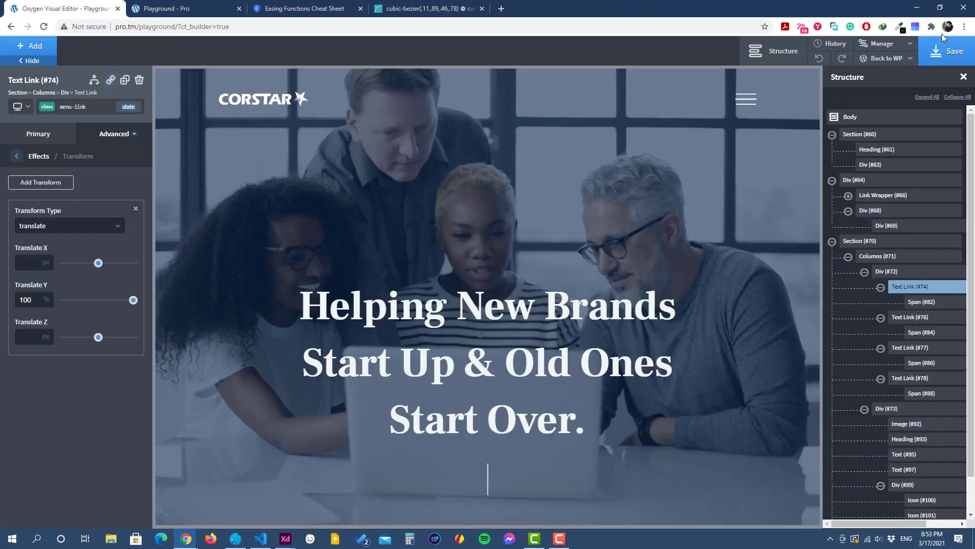
Step: Add a custom selector named ".offcanvas-opened .menu-link"
left_click(886, 44)
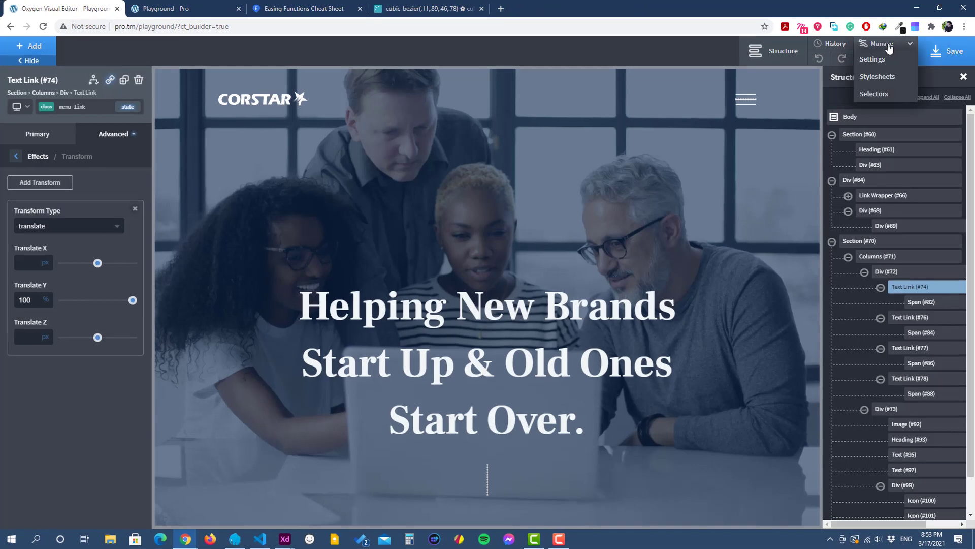
left_click(888, 101)
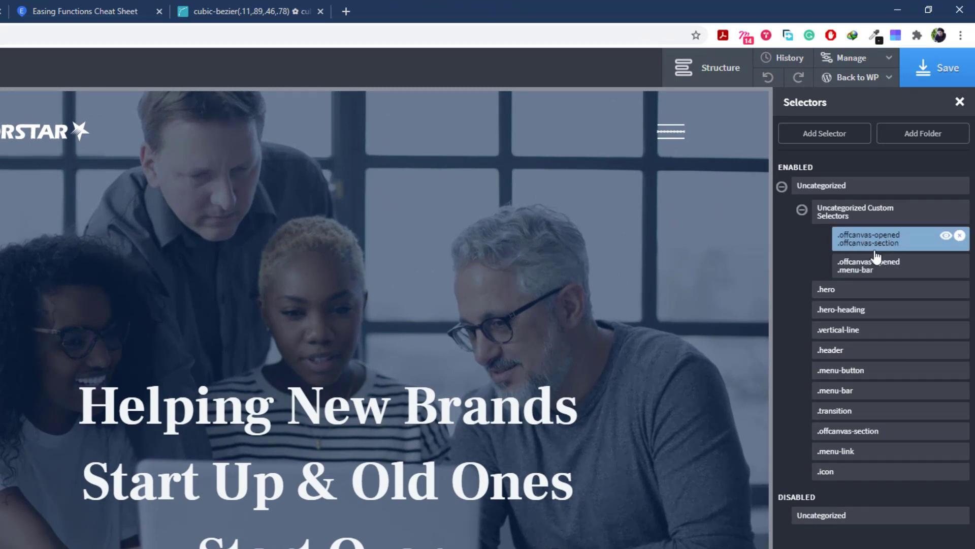
left_click(826, 136)
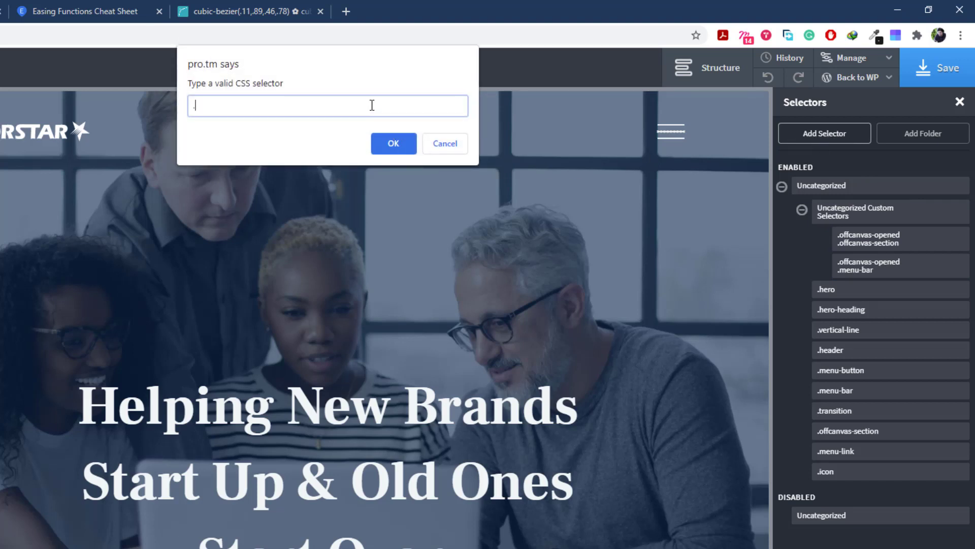
type(".offcanvas-opene")
type("d .menu-link")
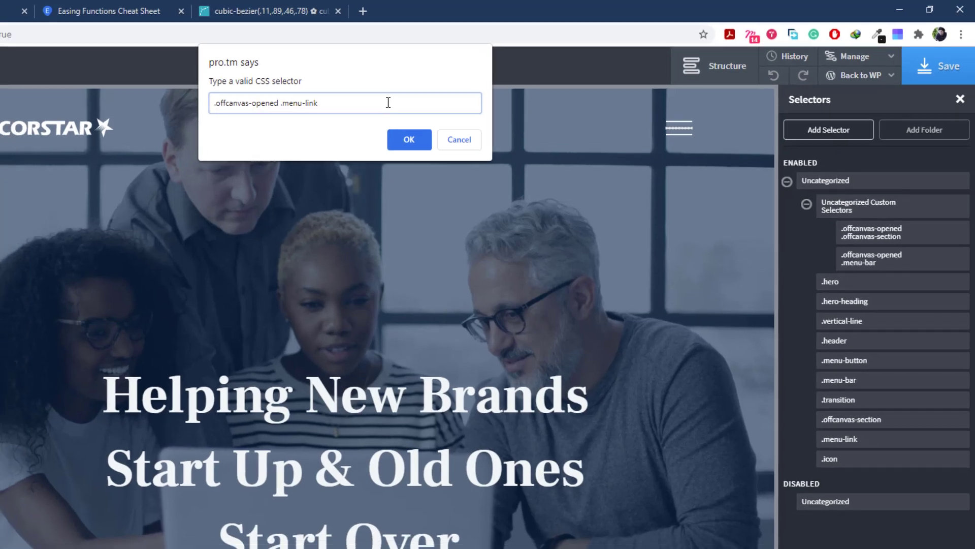
left_click(394, 144)
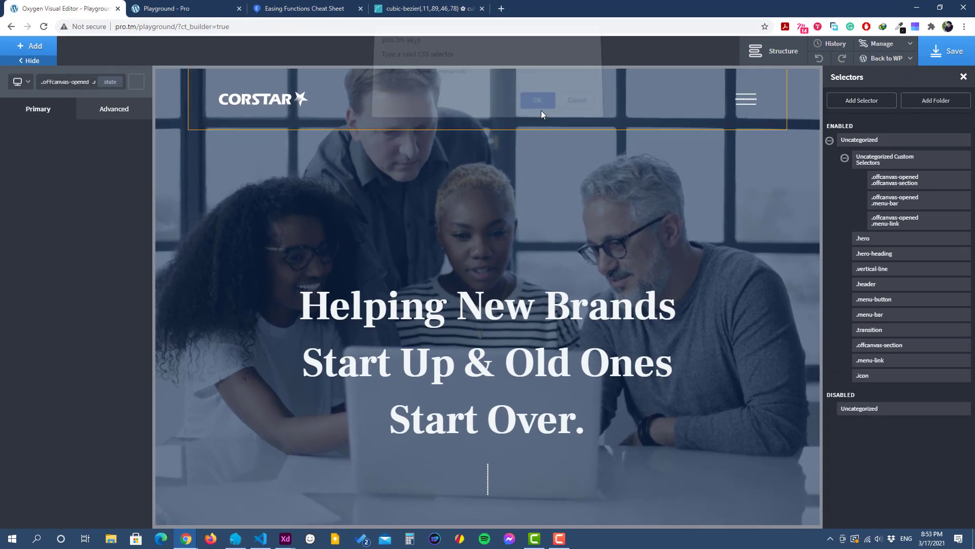
Step: Set the opacity of the ".offcanvas-opened .menu-link" selector to 1
left_click(108, 116)
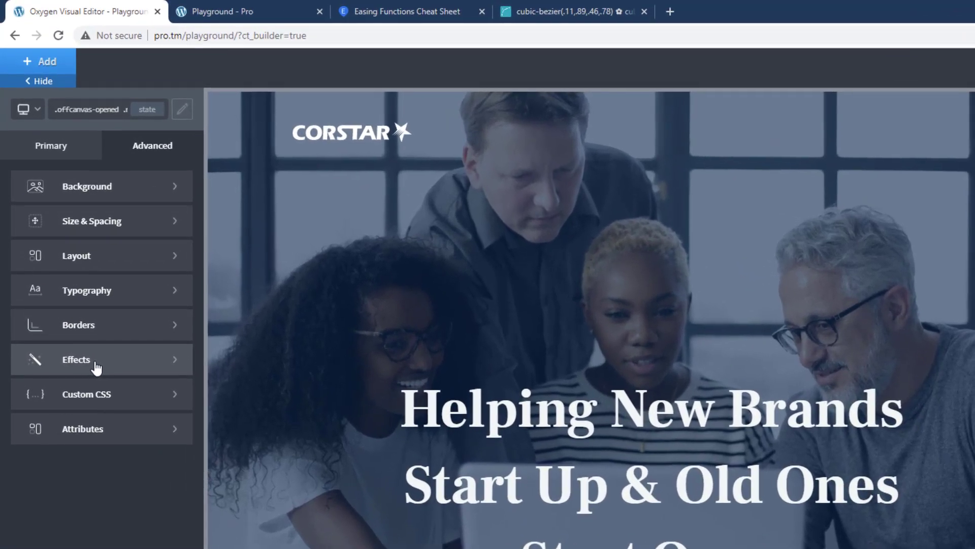
left_click(73, 275)
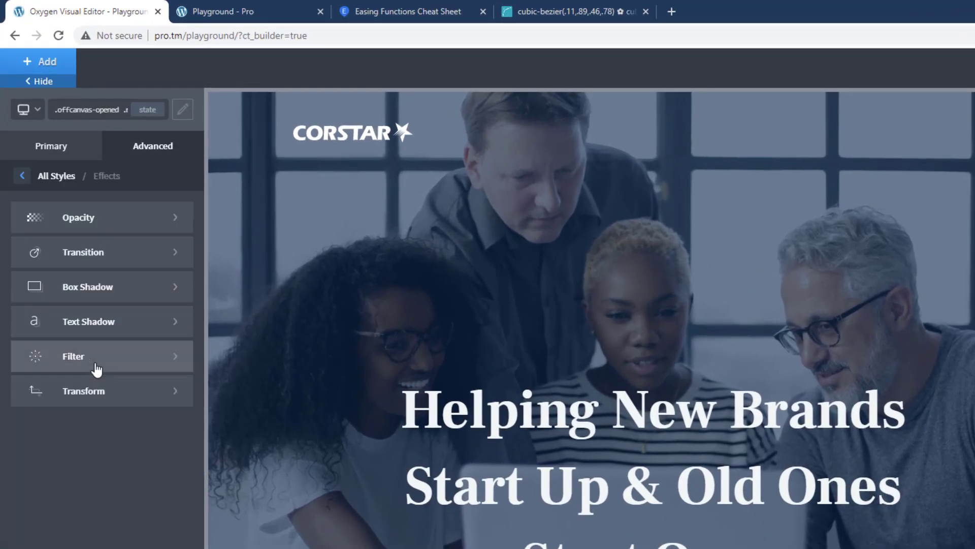
left_click(90, 216)
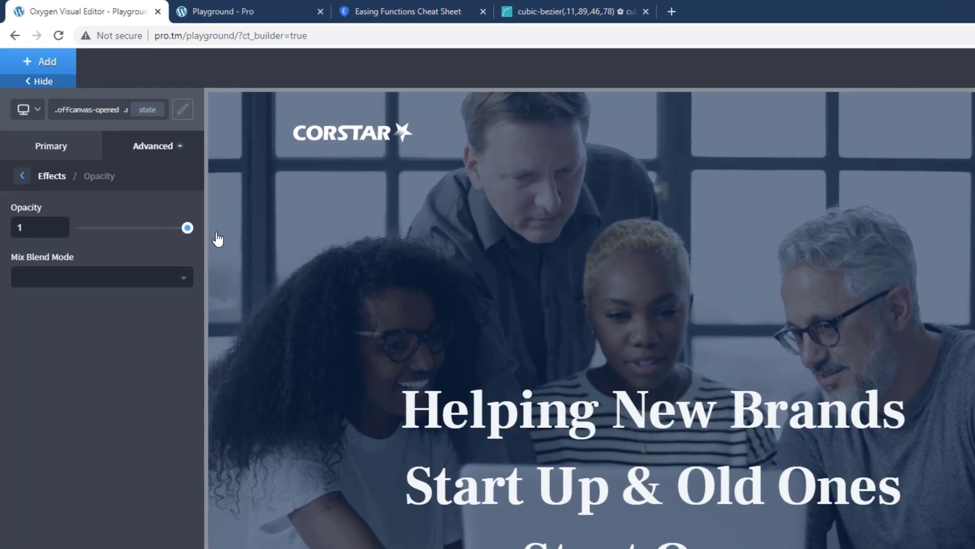
Step: Add the custom CSS "transform: translateY(0)" to the ".offcanvas-opened .menu-link" selector and apply the code
left_click(21, 176)
left_click(21, 176)
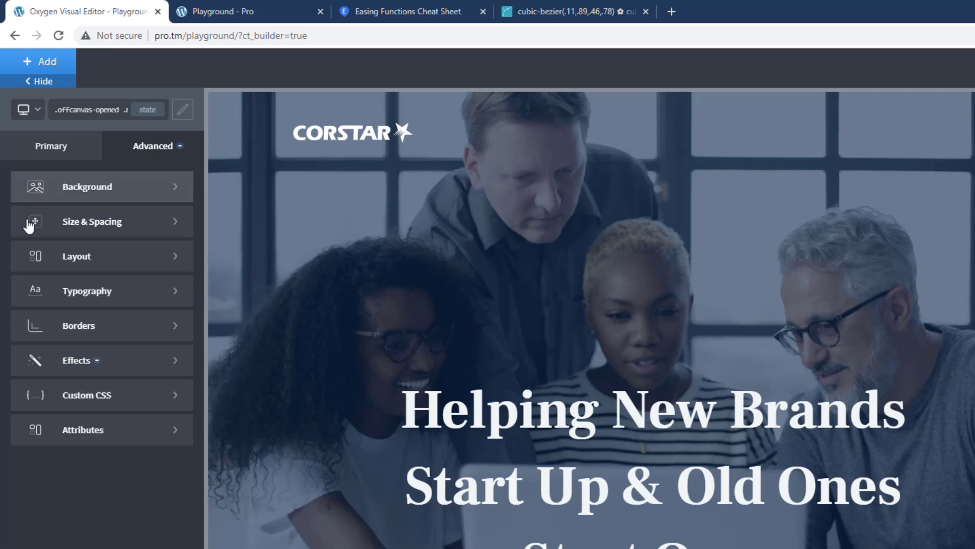
left_click(73, 398)
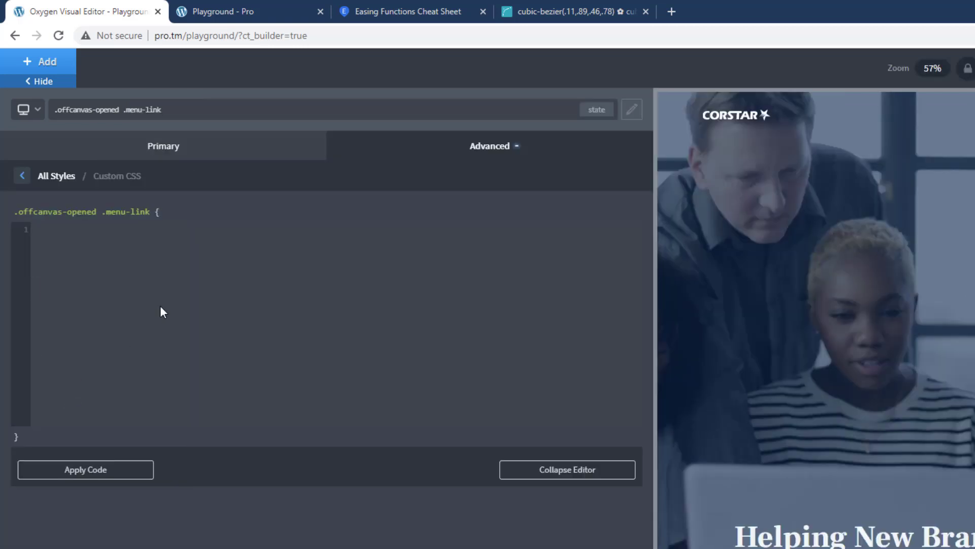
type("tran")
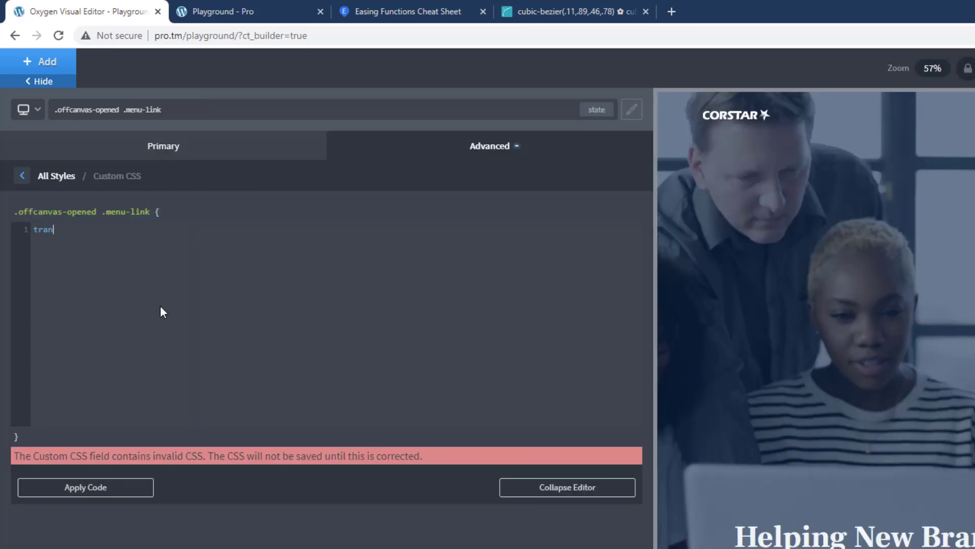
type("sform: translate")
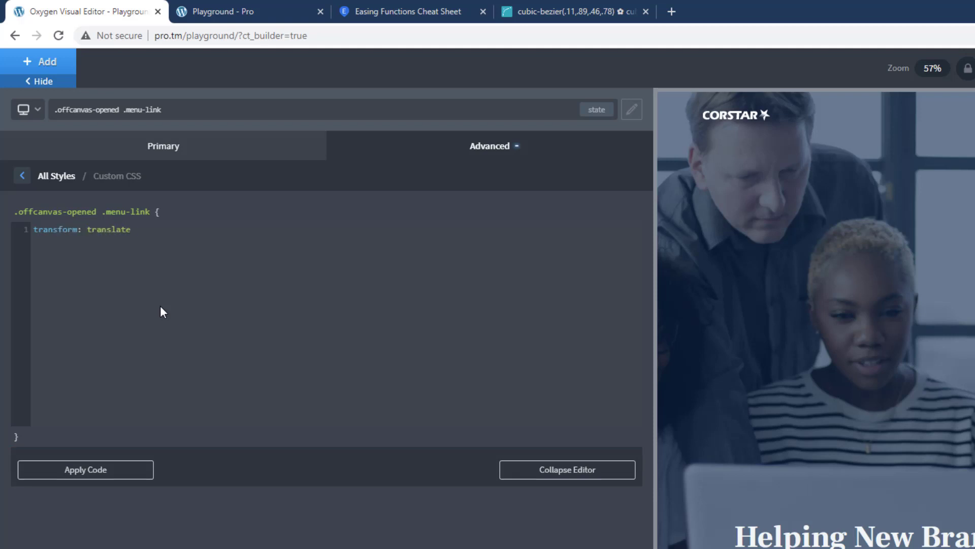
type("Y(0)")
left_click(140, 471)
Step: Set the transition duration of the ".offcanvas-opened .menu-link" selector to 0.8 sec and save the page
left_click(23, 175)
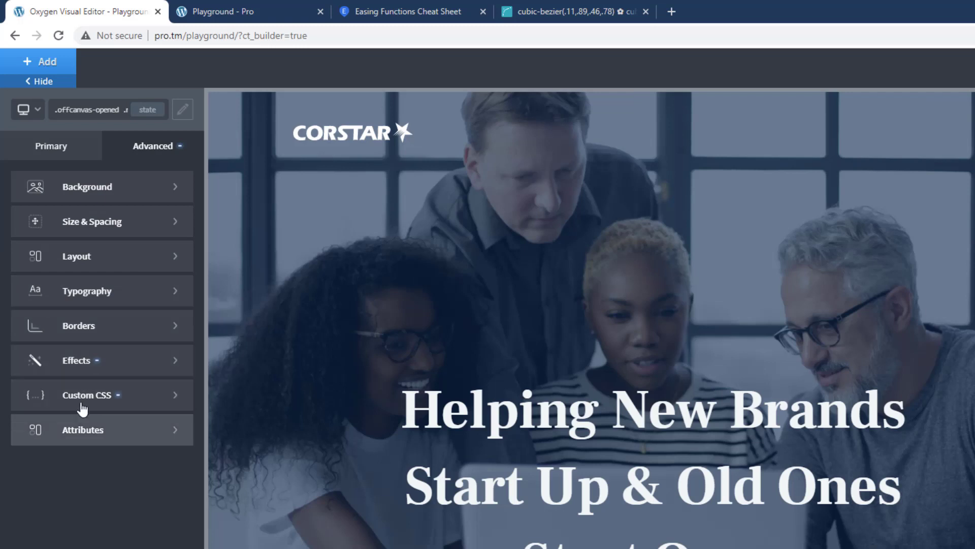
left_click(92, 361)
left_click(101, 249)
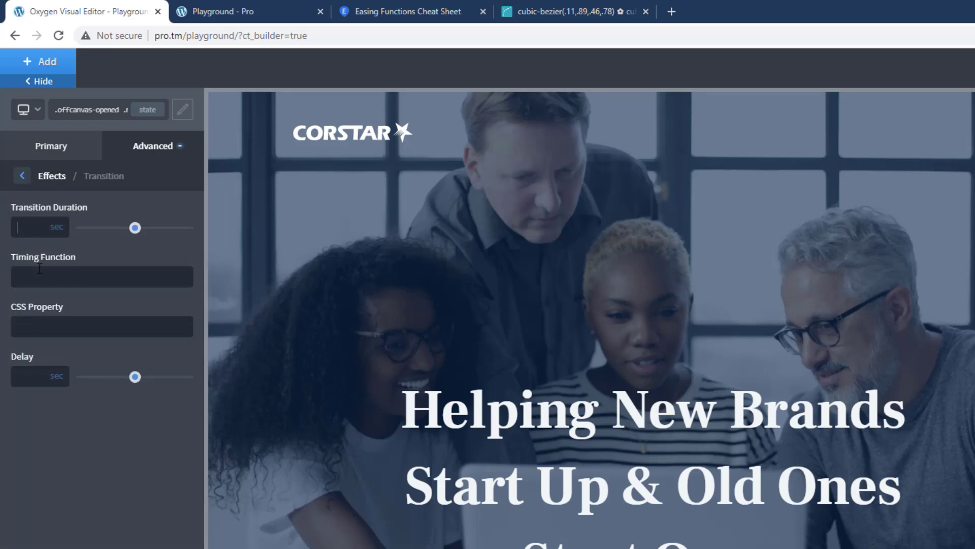
type("0.8")
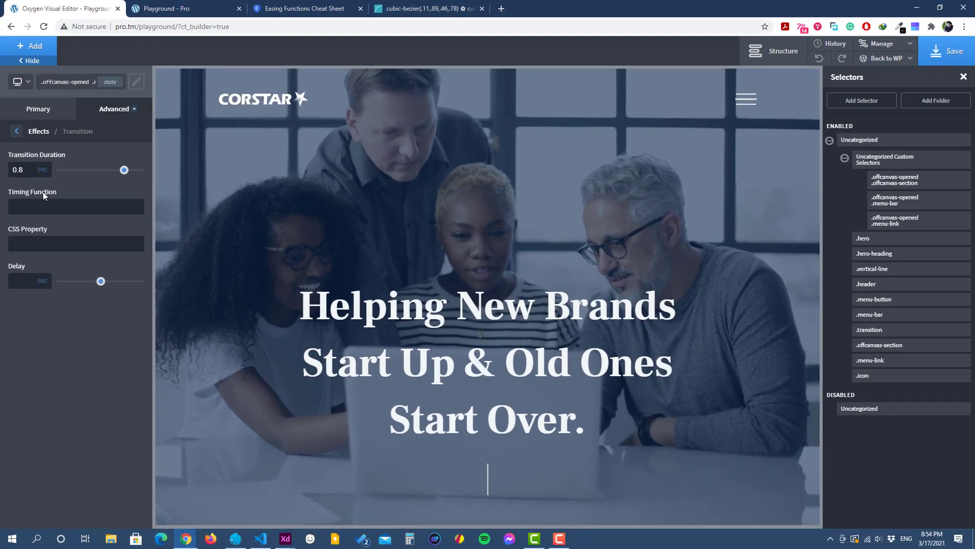
left_click(947, 51)
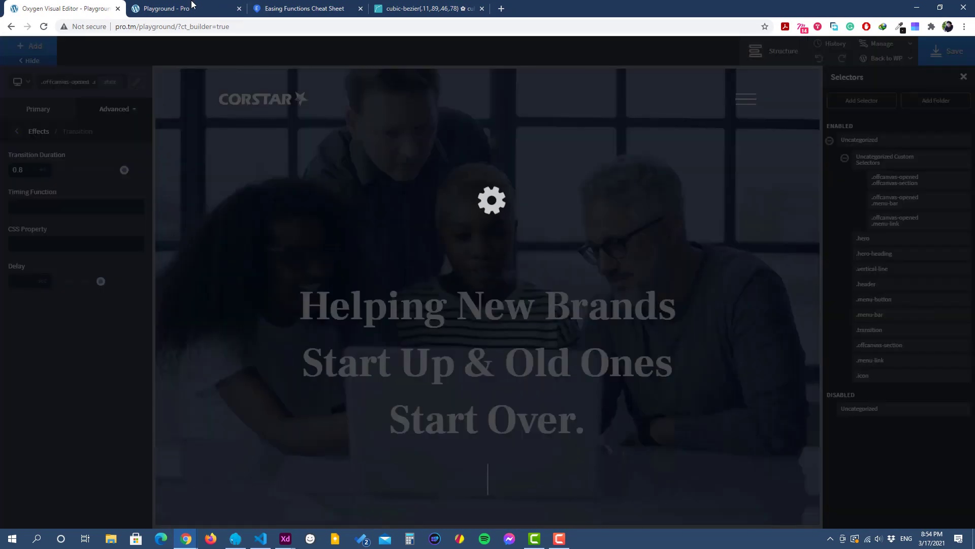
Step: Reload the live page and toggle the off-canvas menu to check how the menu links animate
left_click(192, 7)
left_click(44, 26)
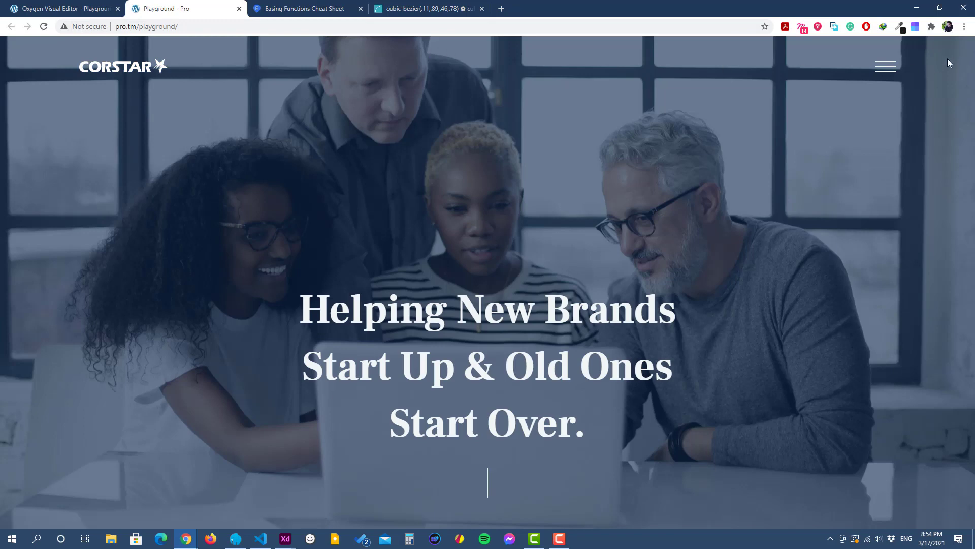
left_click(889, 75)
left_click(889, 74)
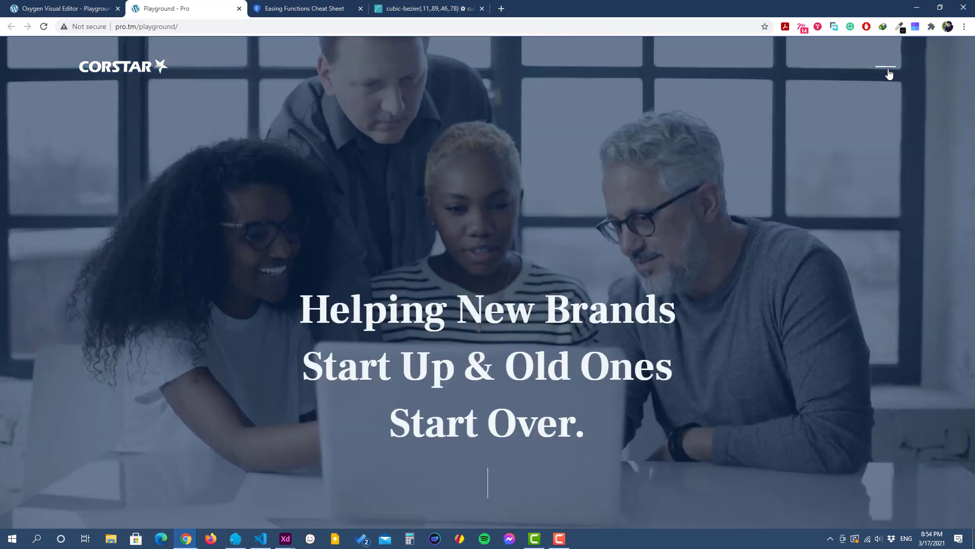
left_click(889, 74)
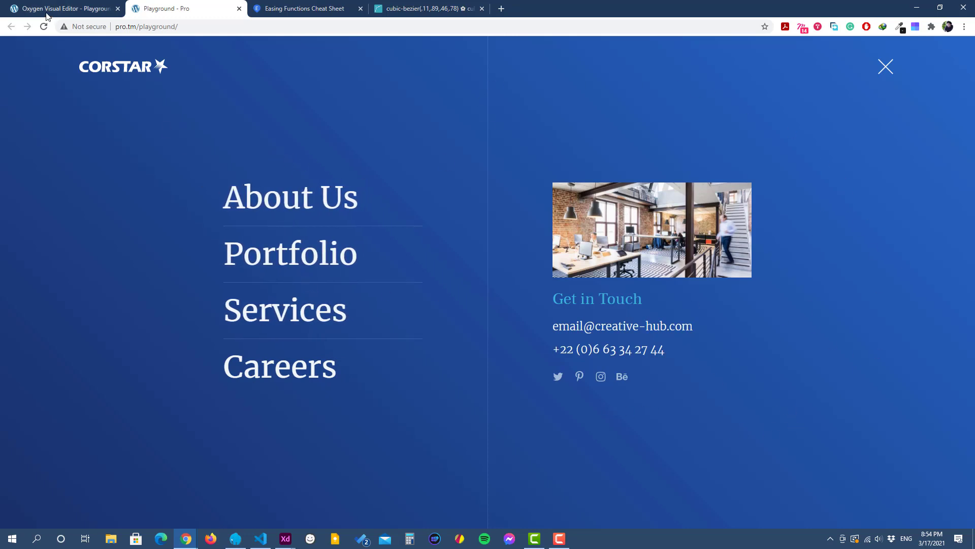
Step: Return to the Oxygen editor, set the menu-link transition delay to 1 sec and save the page
left_click(63, 6)
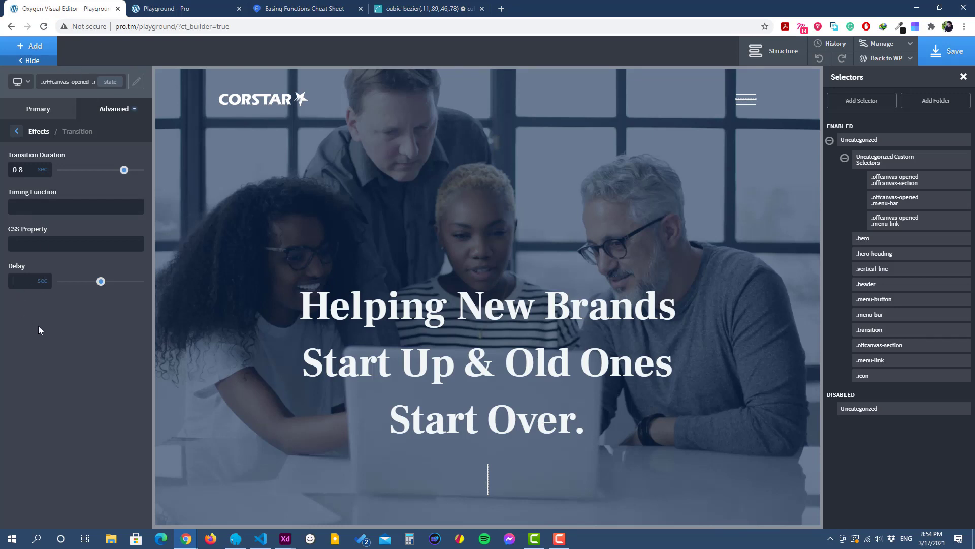
type("1")
left_click(953, 52)
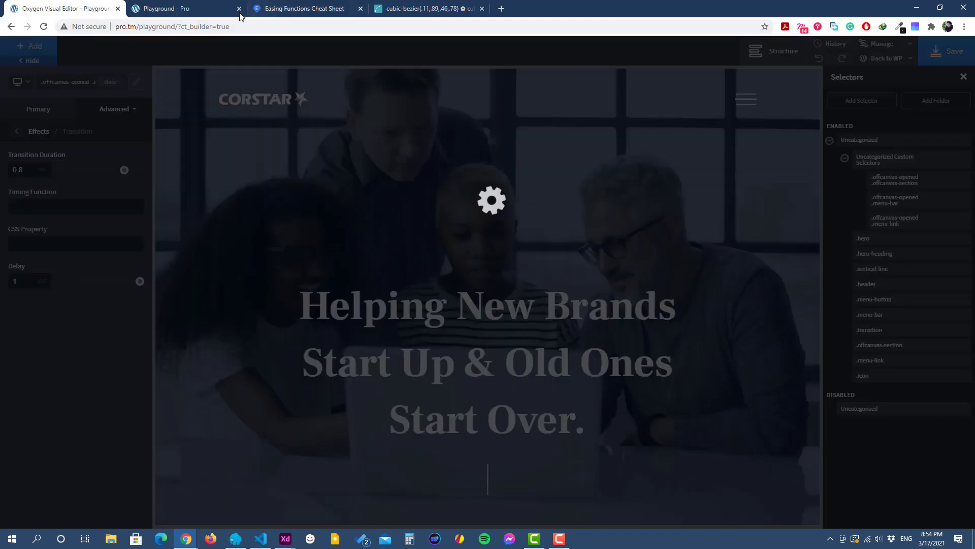
Step: Reload the live page and open and close the off-canvas menu repeatedly to check the delayed link animation
left_click(163, 9)
left_click(44, 26)
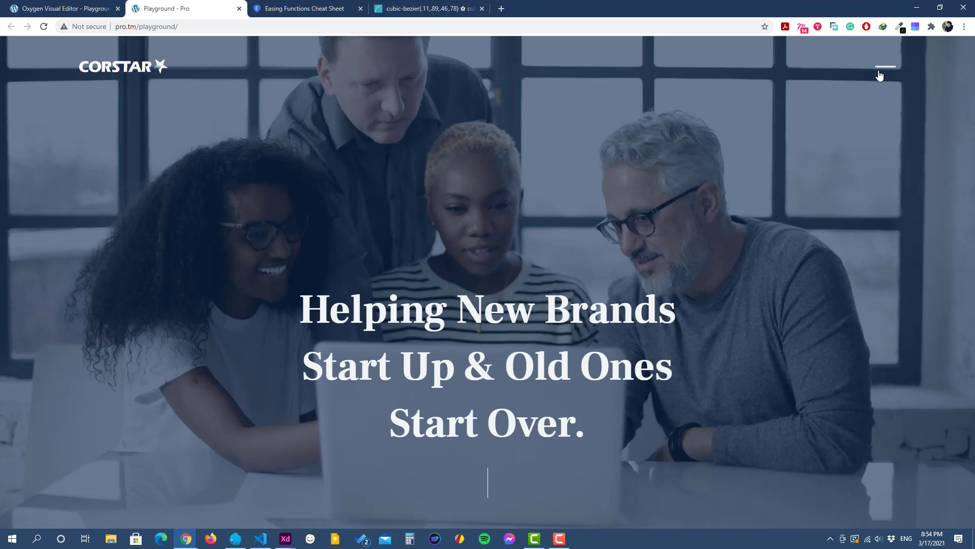
left_click(880, 75)
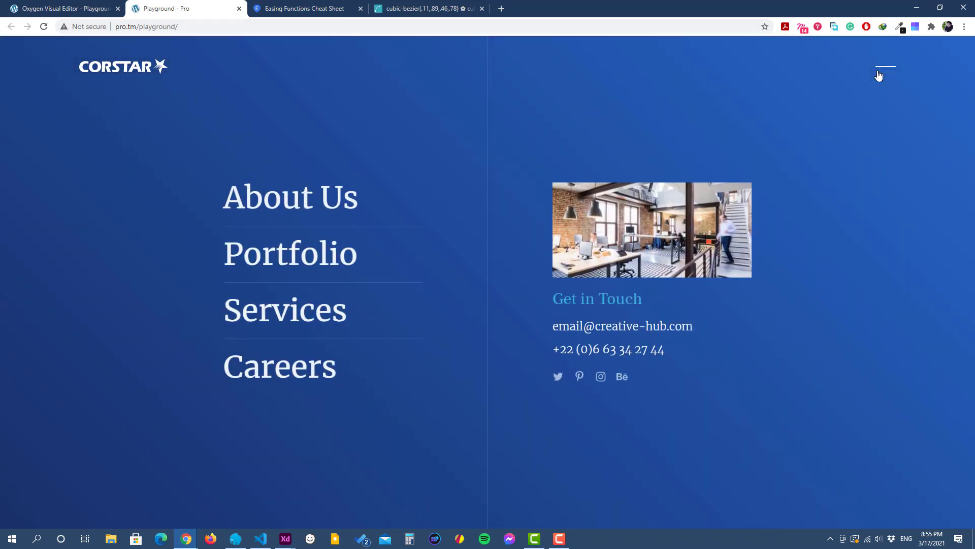
left_click(879, 76)
left_click(883, 64)
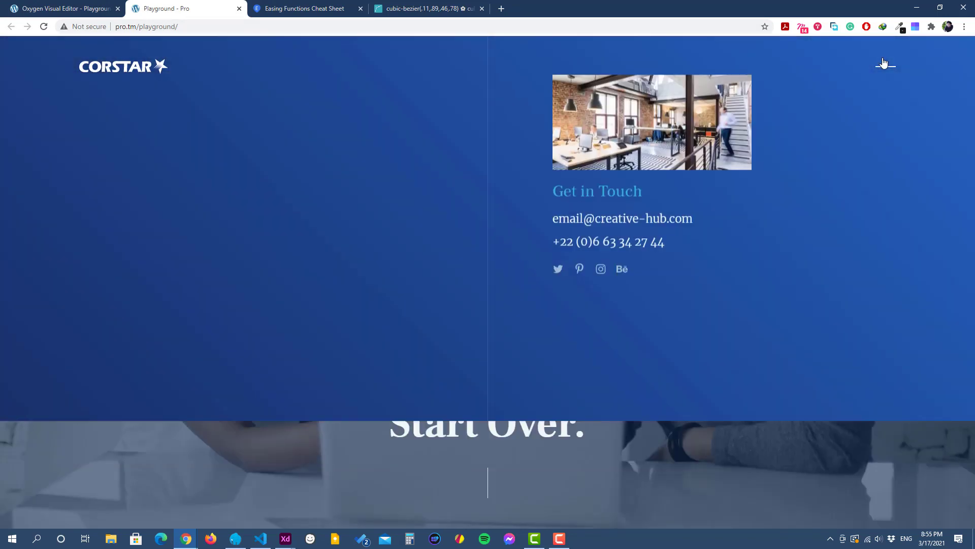
left_click(884, 64)
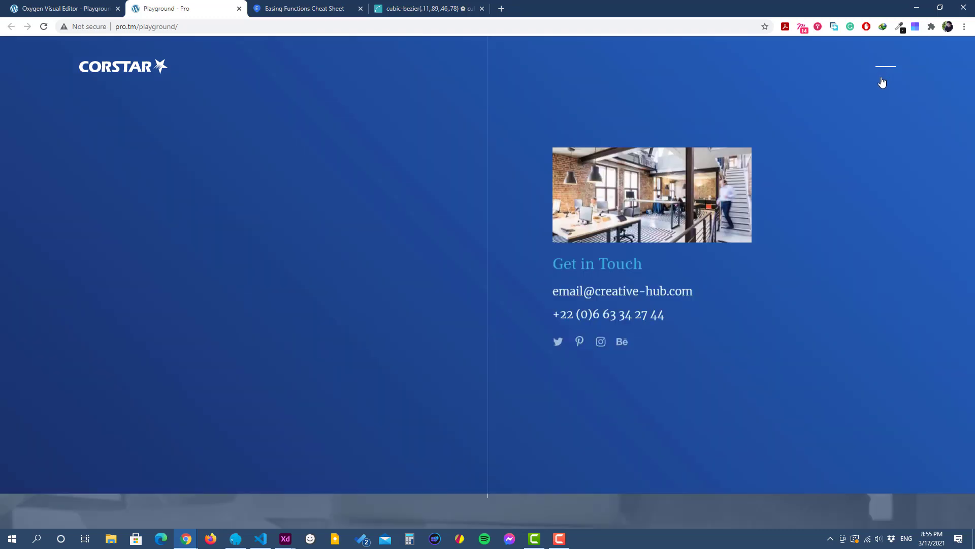
left_click(886, 77)
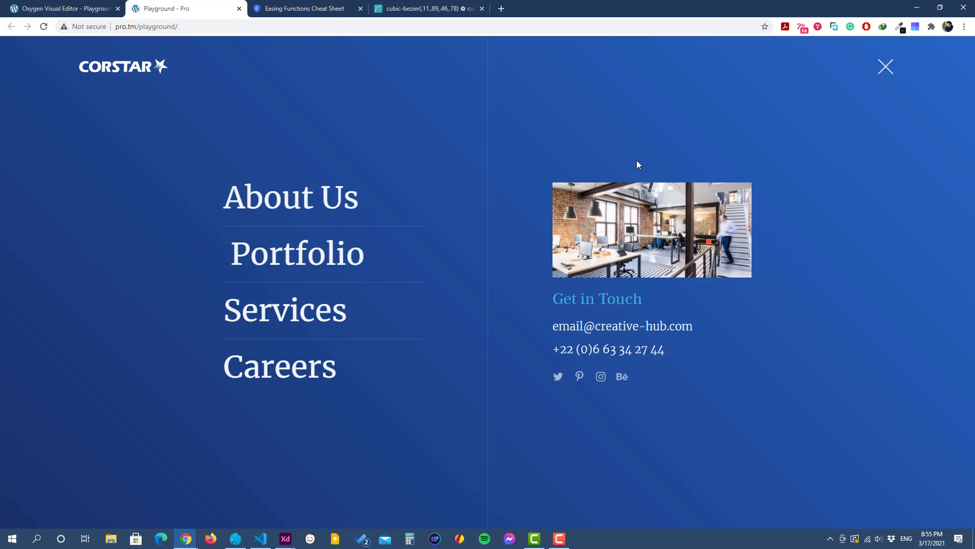
left_click(887, 71)
Step: Return to the Oxygen editor and clear the transition delay of the ".offcanvas-opened .menu-link" selector
left_click(82, 4)
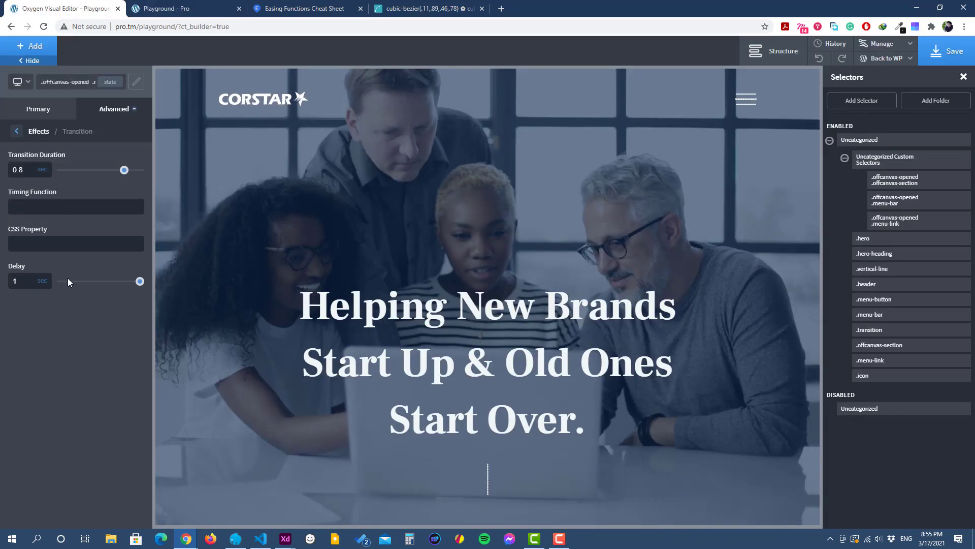
key("BackSpace")
Step: Open the off-canvas menu on the live page to examine the individual links, and return to the Oxygen editor
left_click(209, 8)
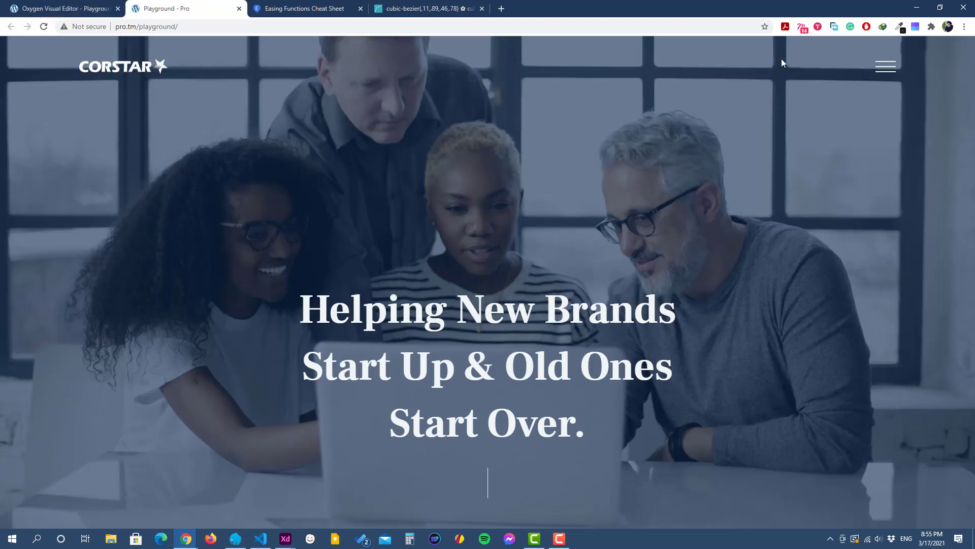
left_click(895, 75)
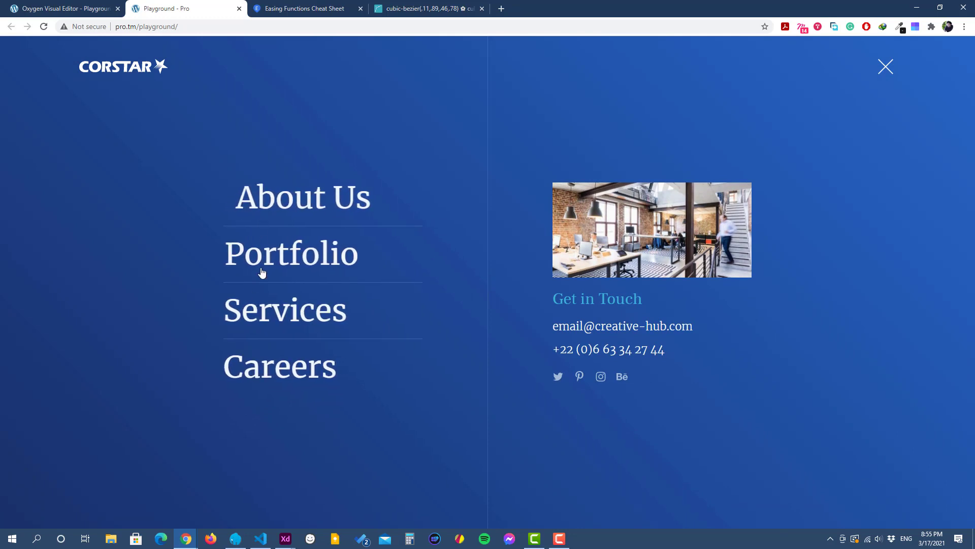
left_click(94, 11)
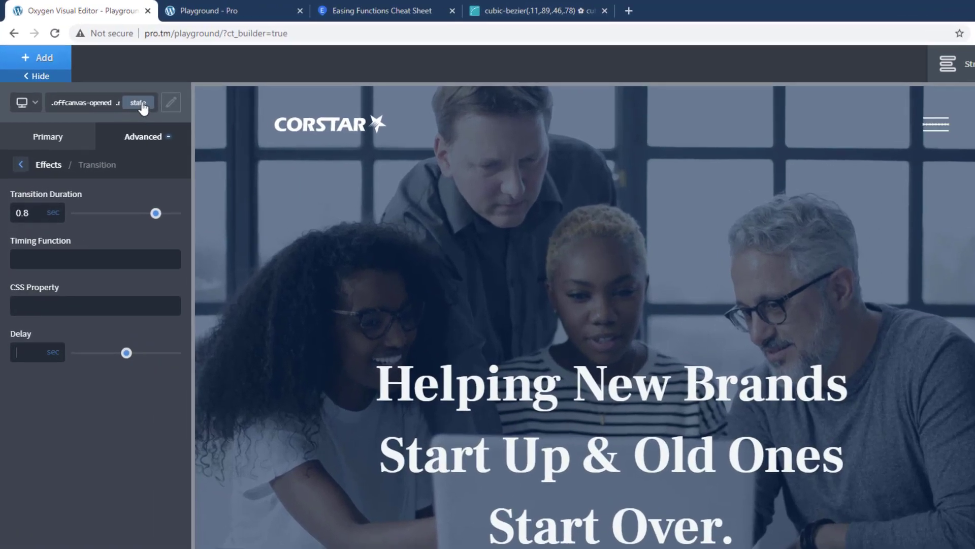
Step: Add an nth-child(1) state to the ".offcanvas-opened .menu-link" selector
left_click(110, 82)
left_click(56, 212)
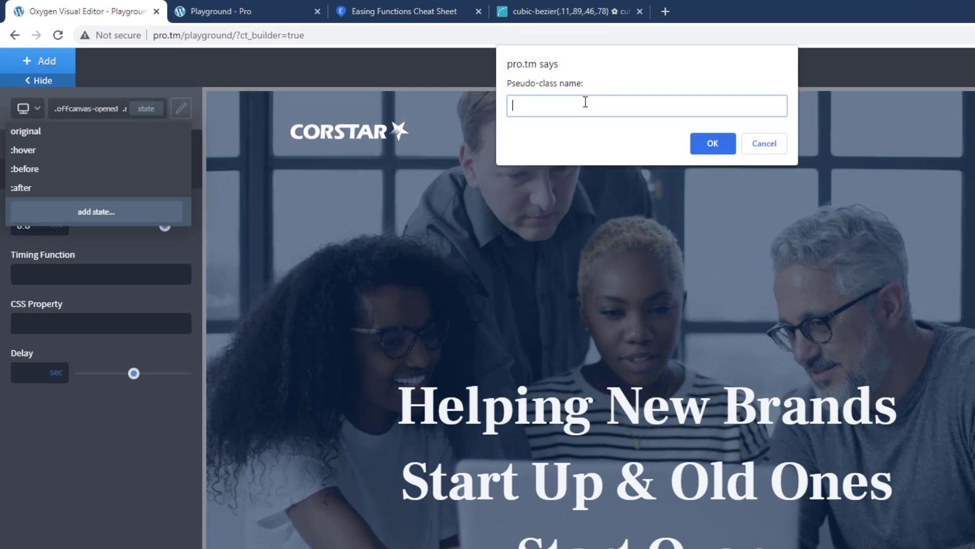
type("nth-child(1")
left_click(709, 143)
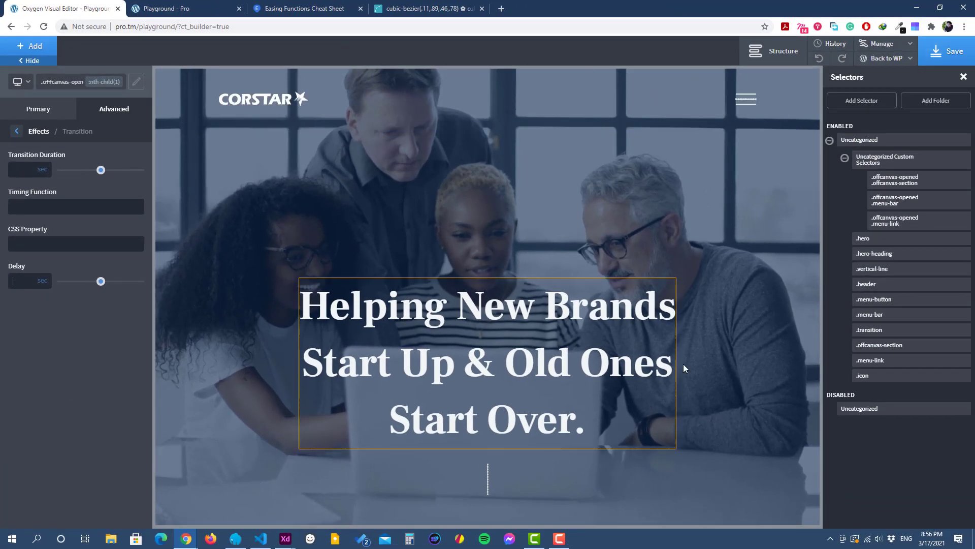
Step: Set the transition delay of the nth-child(1) menu-link state to 0.8 sec
left_click(189, 7)
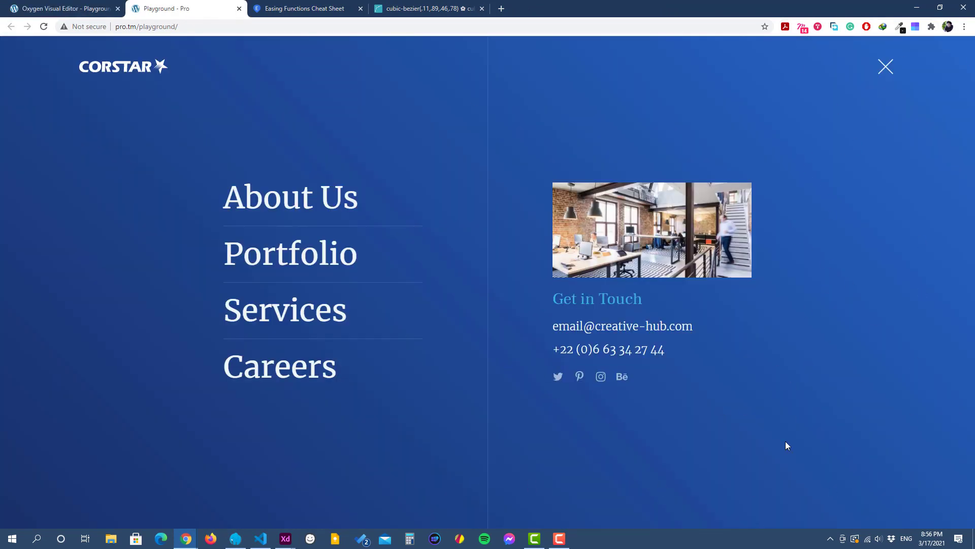
left_click(29, 14)
left_click(22, 278)
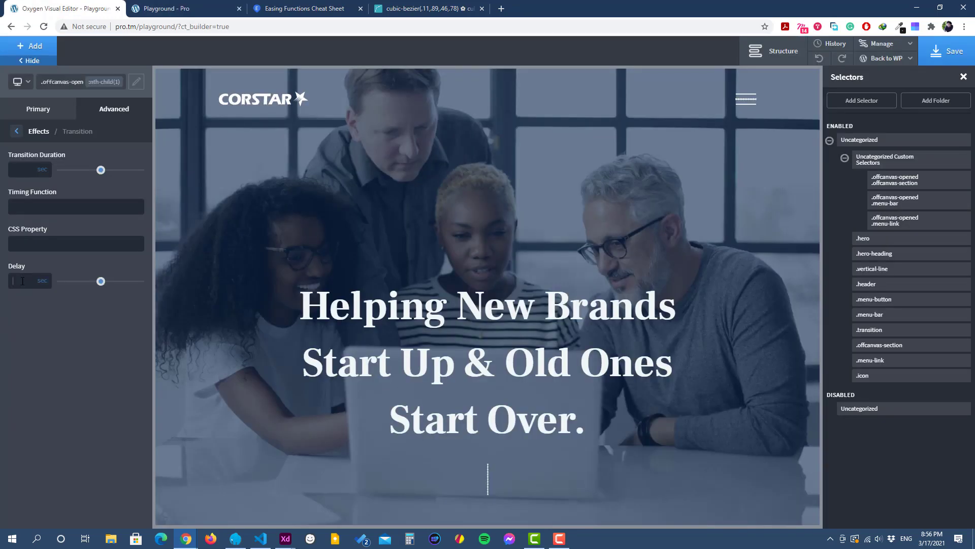
type("0.8")
Step: Add an nth-child(2) state to the ".offcanvas-opened .menu-link" selector and set its transition delay to 0.9 sec
left_click(105, 84)
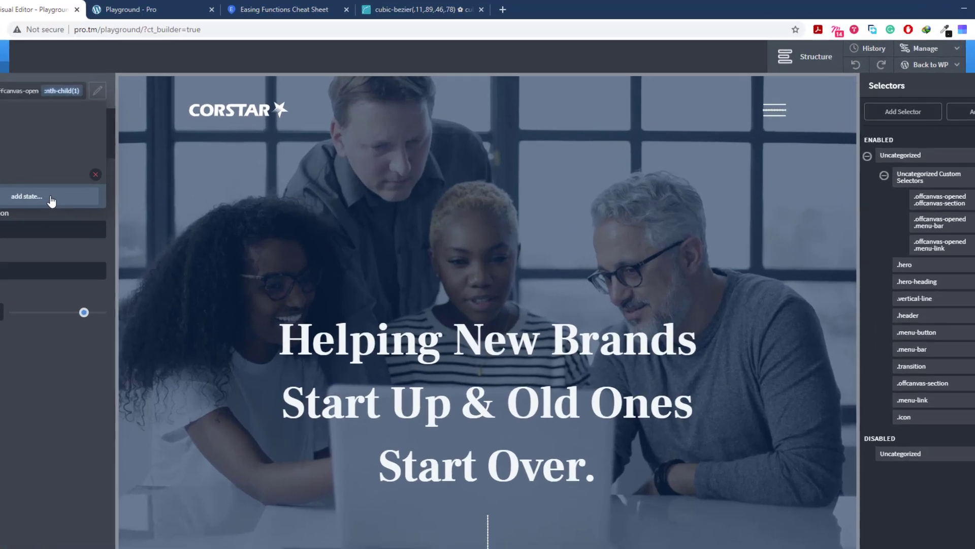
left_click(52, 201)
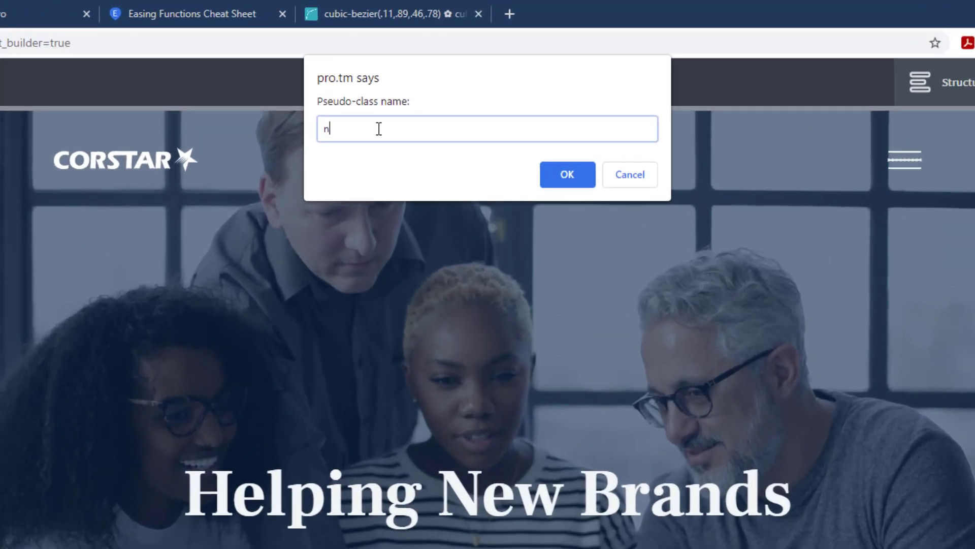
type("nth-child(2)")
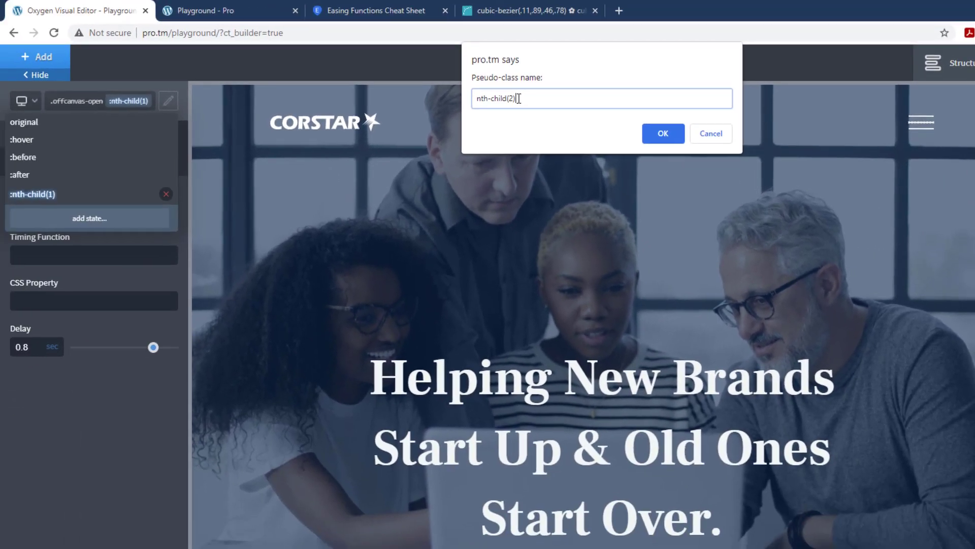
key("ctrl+a")
key("ctrl+c")
left_click(666, 139)
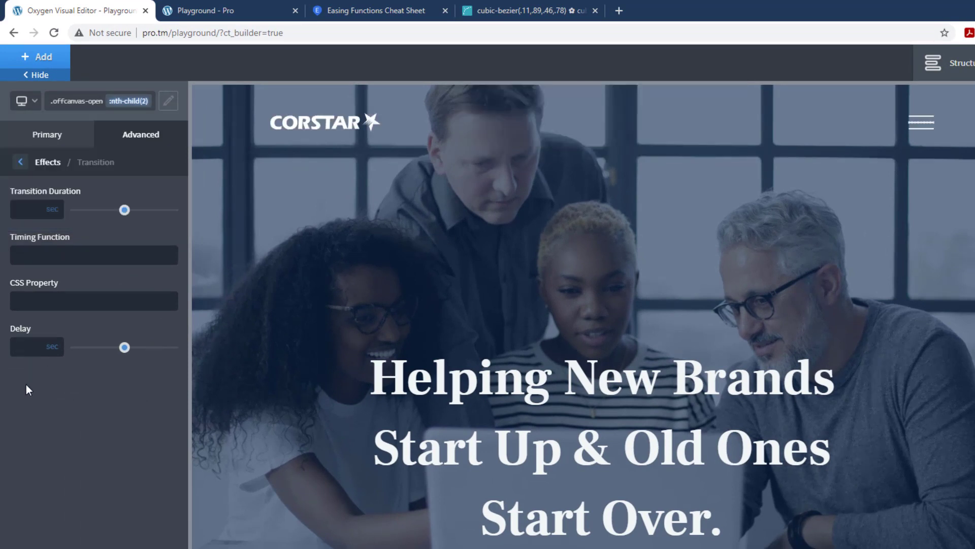
type("0.9")
Step: Add an nth-child(3) state to the ".offcanvas-opened .menu-link" selector and set its transition delay to 1 sec
left_click(133, 101)
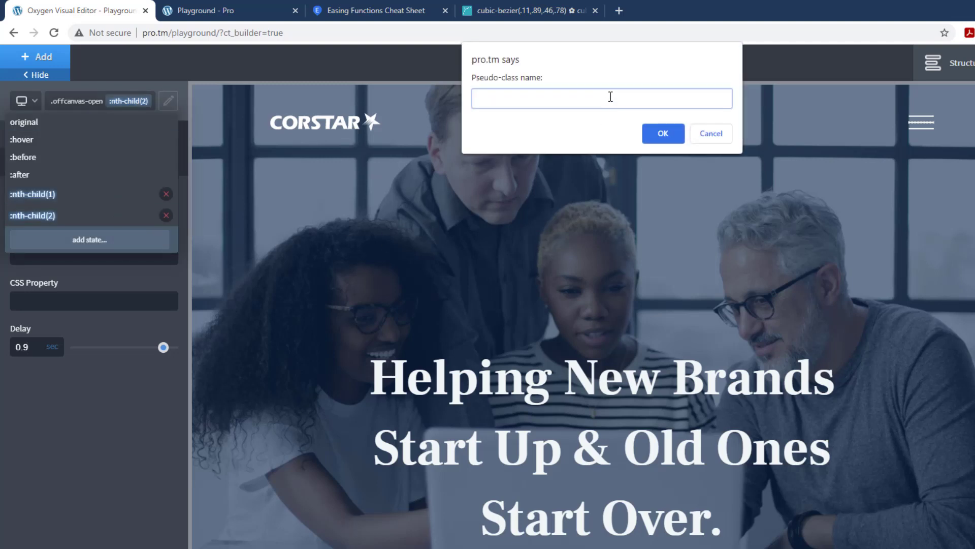
key("ctrl+v")
left_click(656, 134)
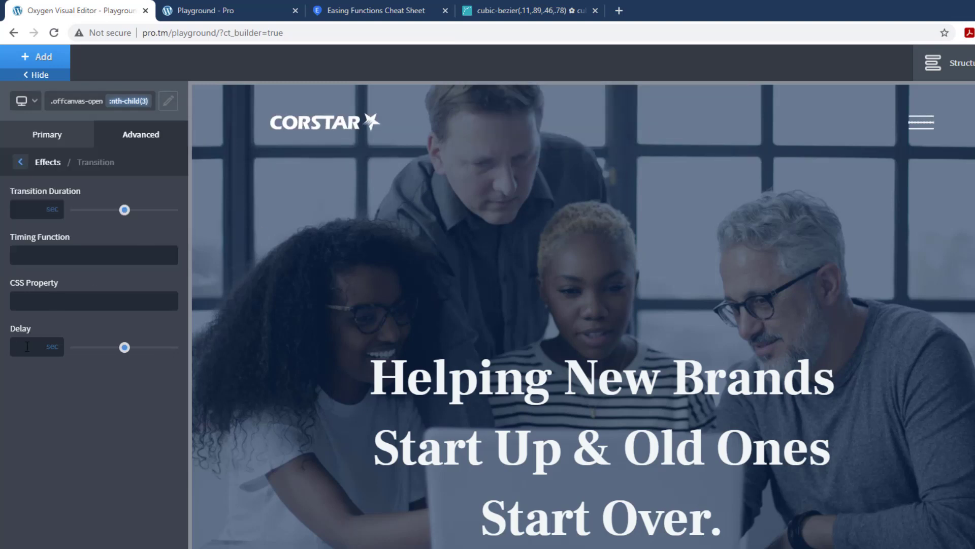
type("1")
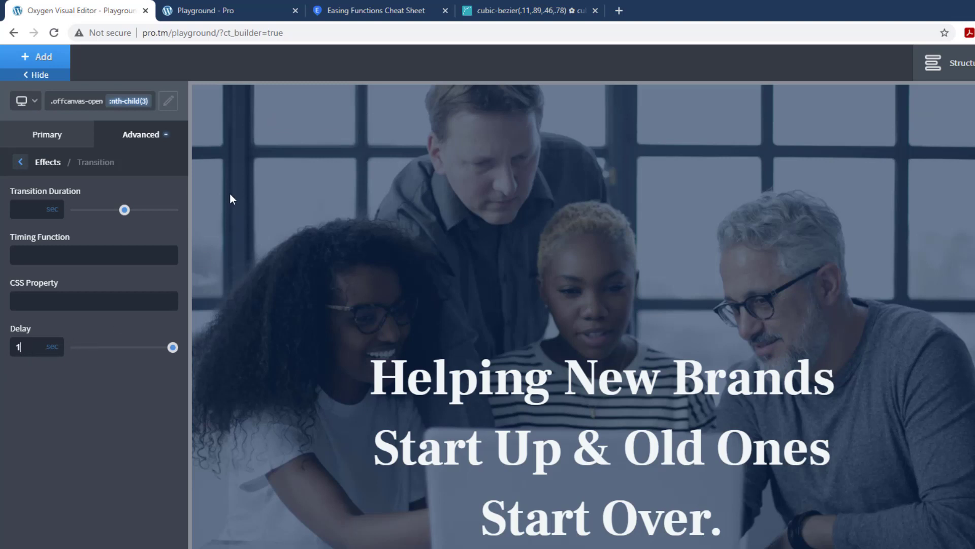
Step: Add an nth-child(4) state to the ".offcanvas-opened .menu-link" selector with a 1.1 sec transition delay, and save the page
left_click(142, 102)
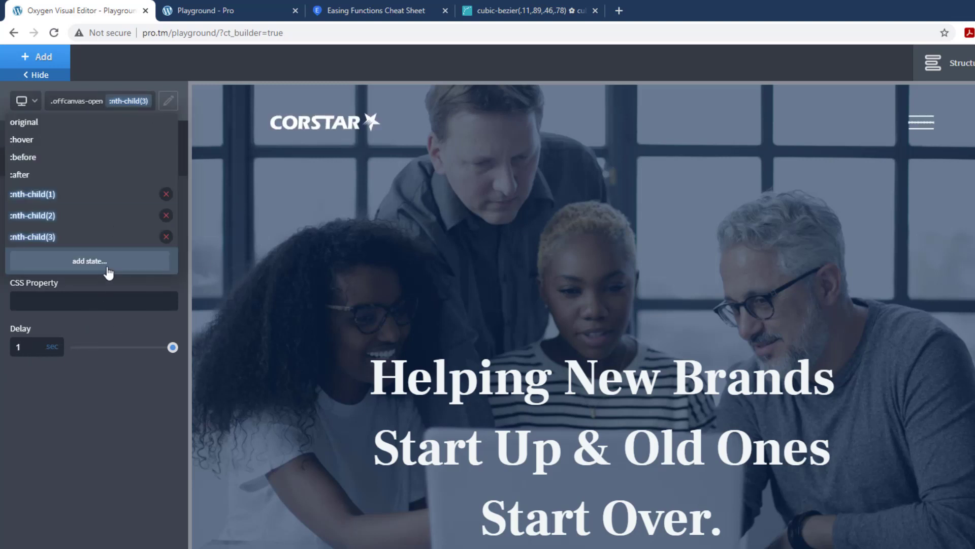
left_click(105, 265)
type("nth-child(3)")
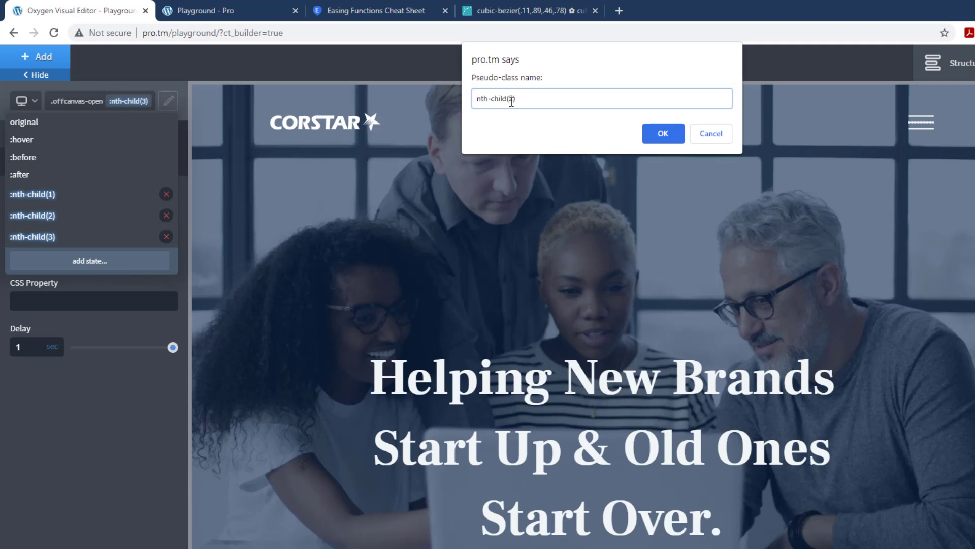
type("4")
left_click(663, 134)
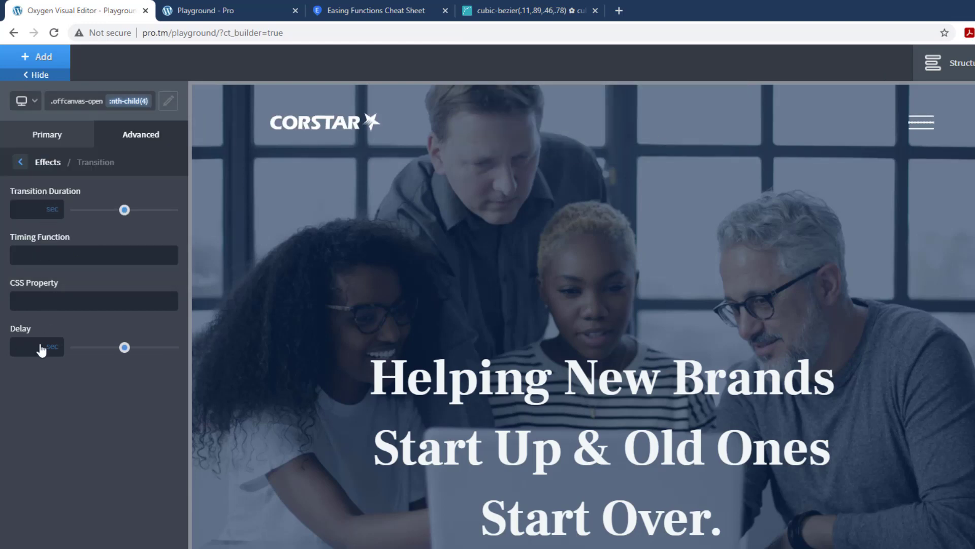
type("1.1")
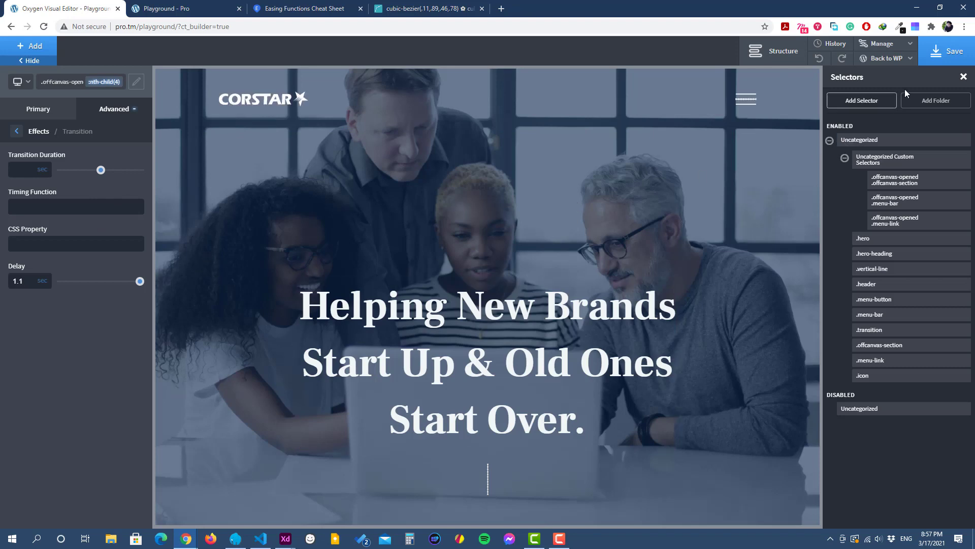
left_click(952, 57)
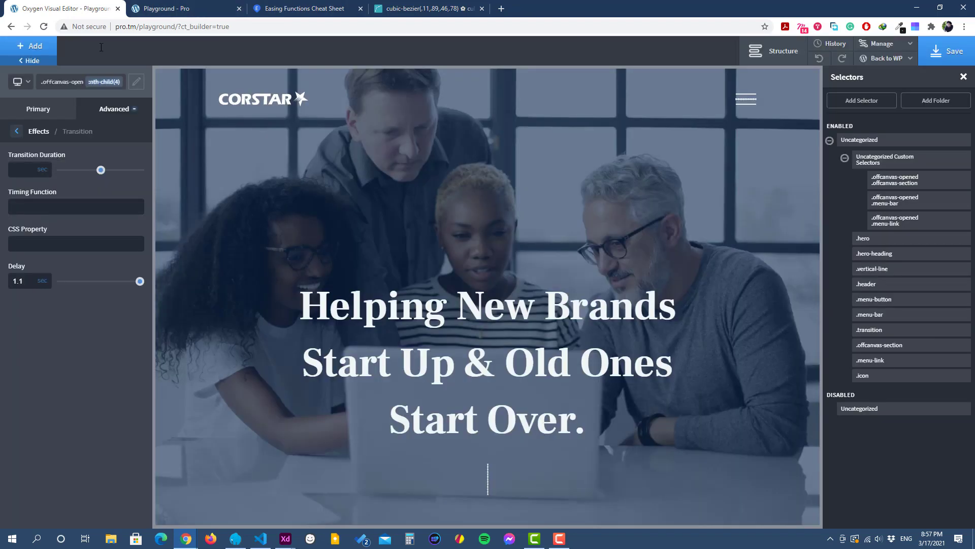
Step: Reload the live page, toggle the off-canvas menu repeatedly to check the staggered link animation, and return to the Oxygen editor
left_click(213, 9)
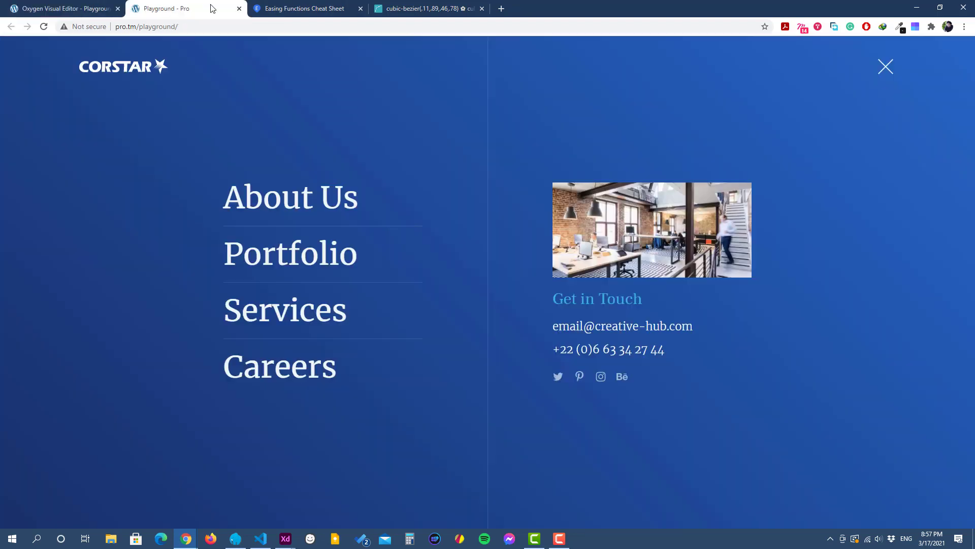
left_click(44, 27)
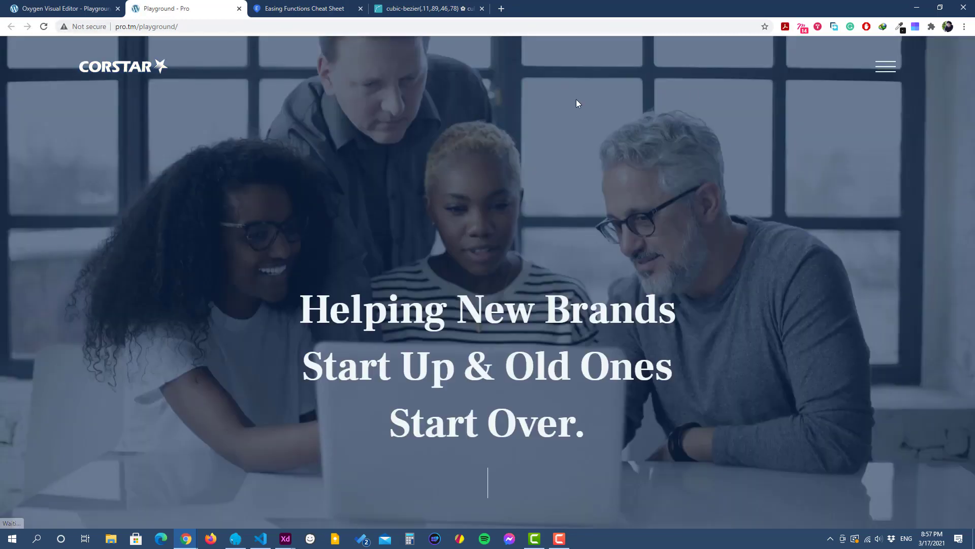
left_click(890, 72)
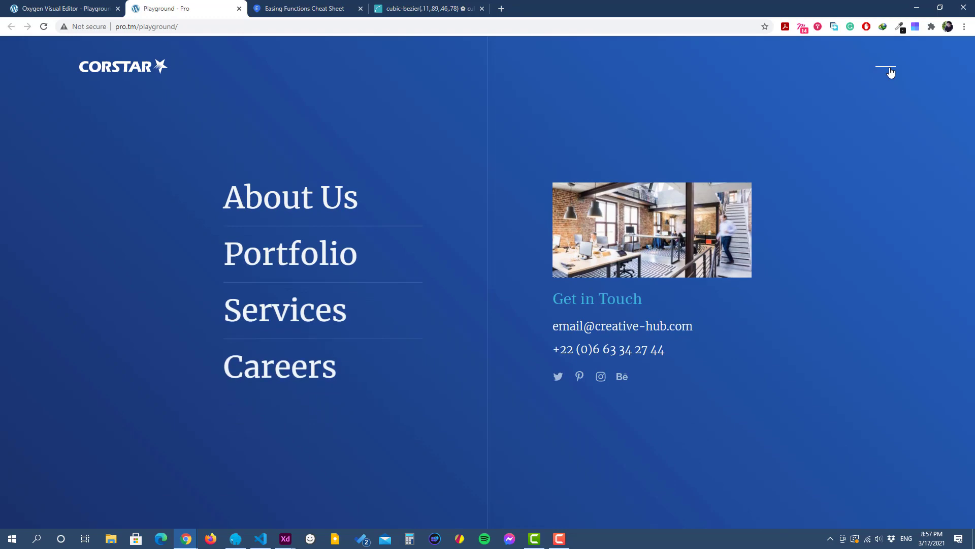
left_click(890, 72)
left_click(891, 72)
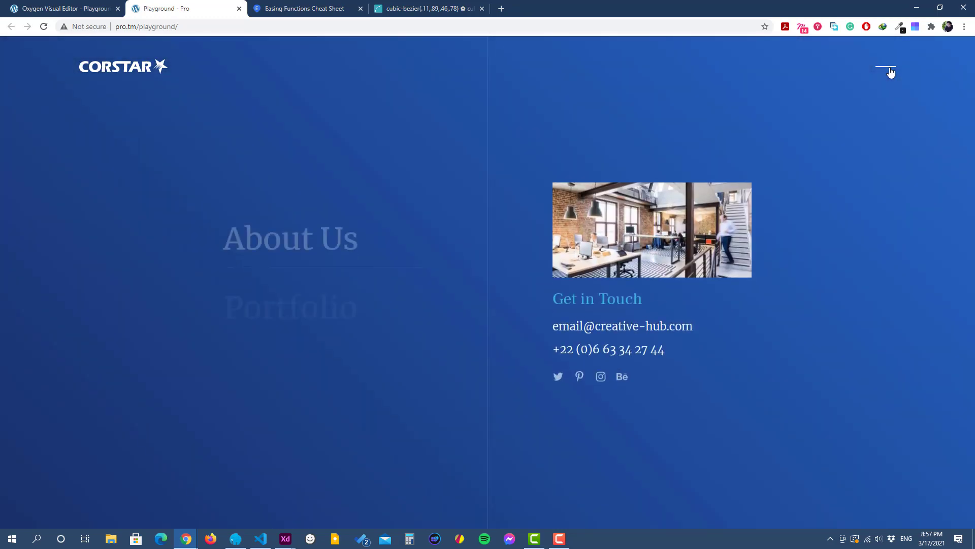
left_click(890, 73)
left_click(890, 73)
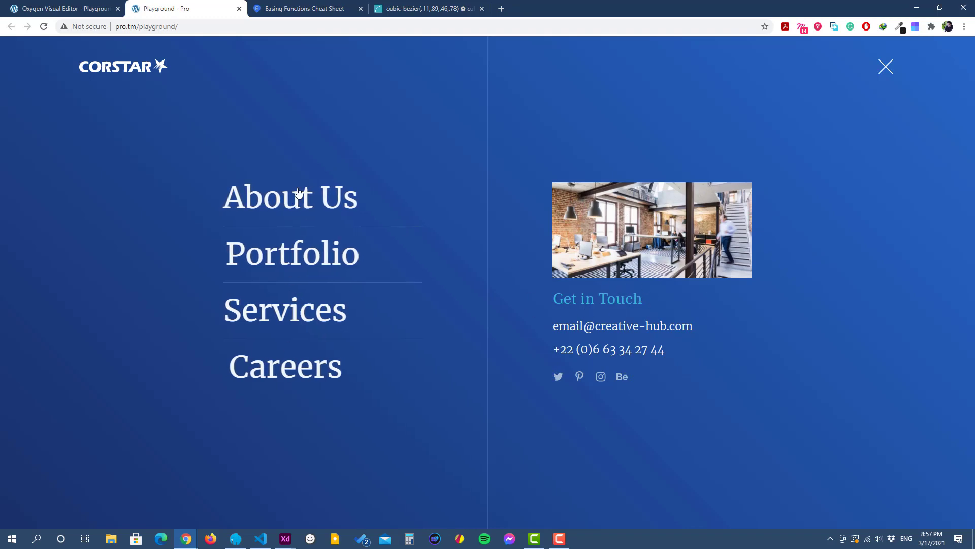
left_click(85, 8)
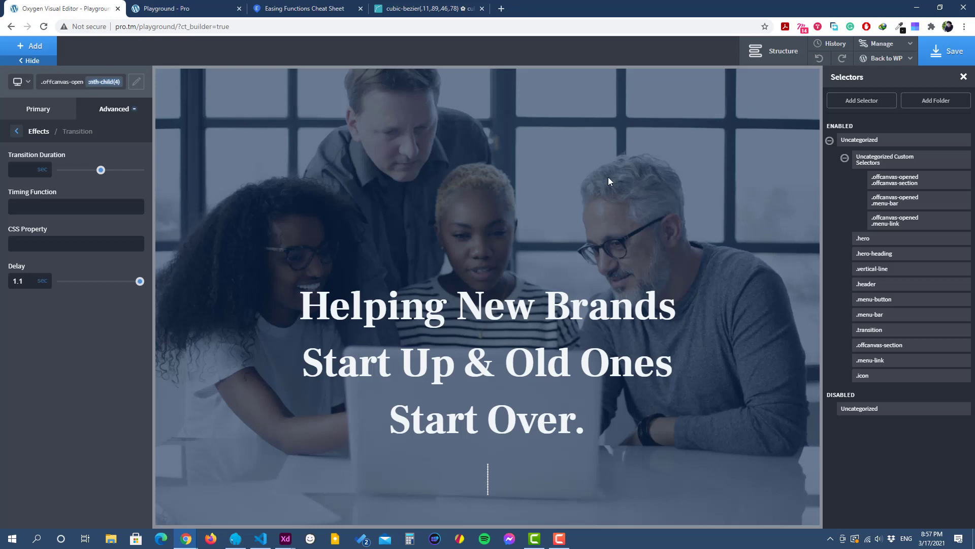
Step: Add the class contact-info to the second column div (#73) of the off-canvas section
left_click(759, 51)
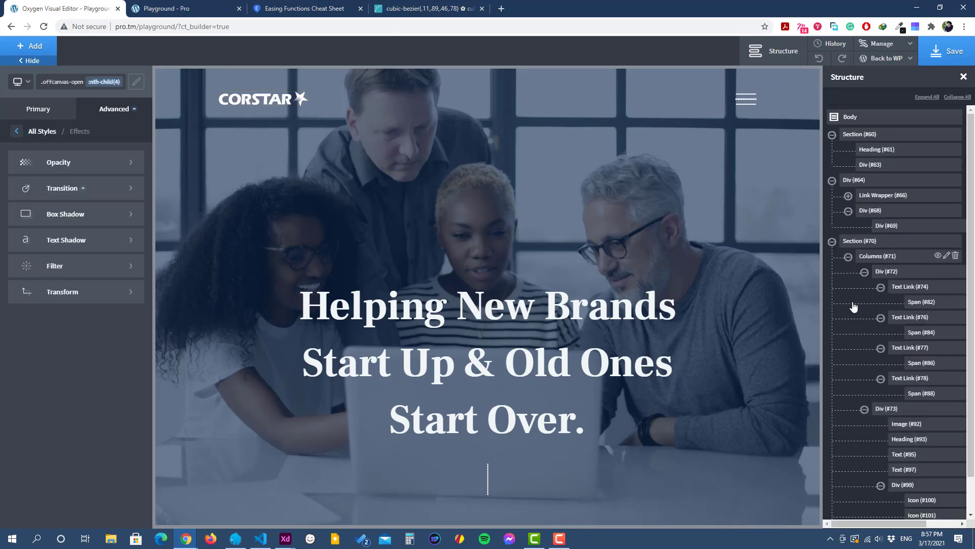
left_click(832, 241)
left_click(832, 241)
left_click(913, 303)
left_click(887, 288)
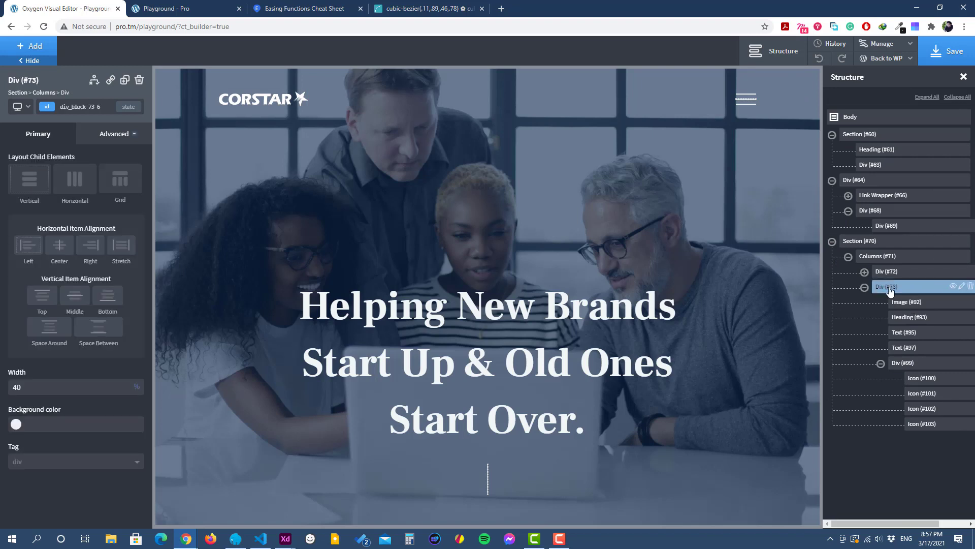
left_click(865, 288)
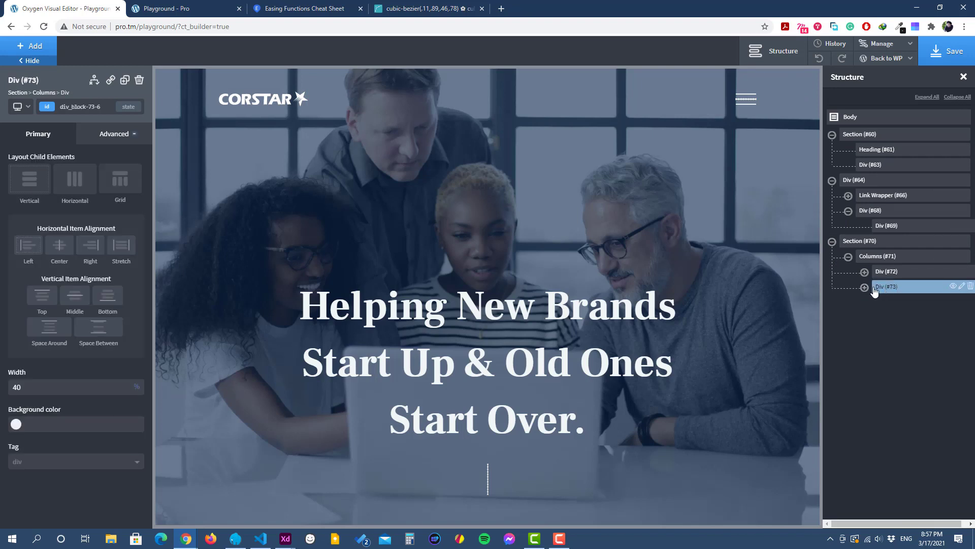
left_click(865, 287)
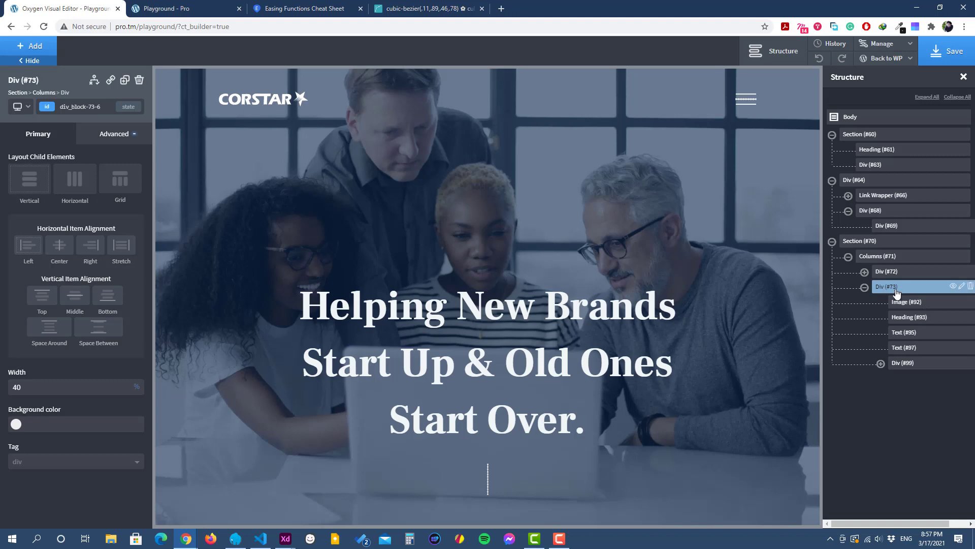
left_click(81, 108)
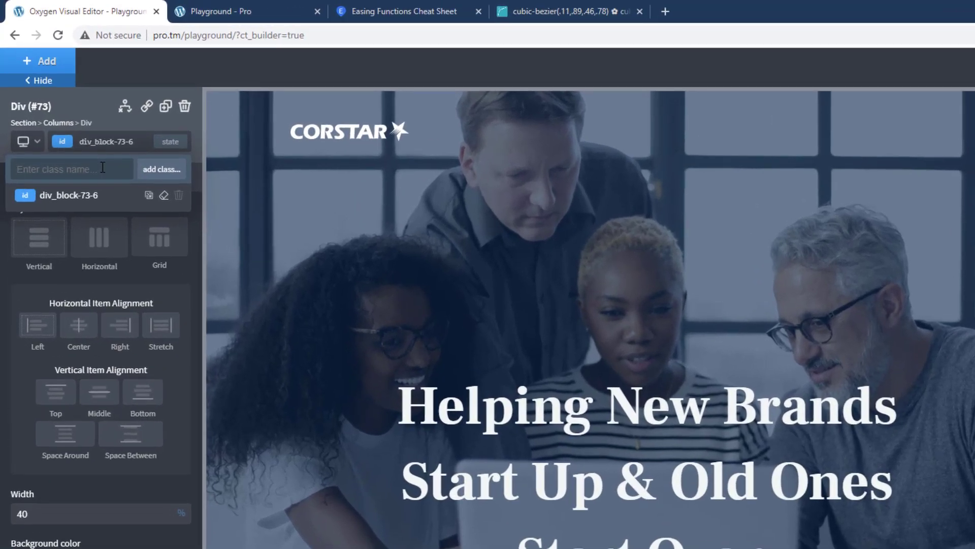
type("contact-info")
left_click(153, 170)
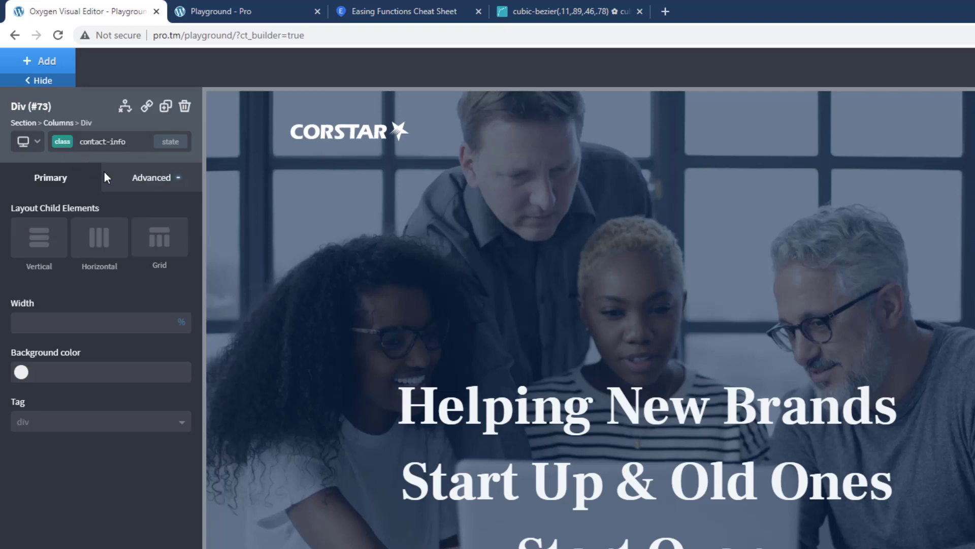
Step: Lower the opacity of the contact-info class to the minimum
left_click(146, 183)
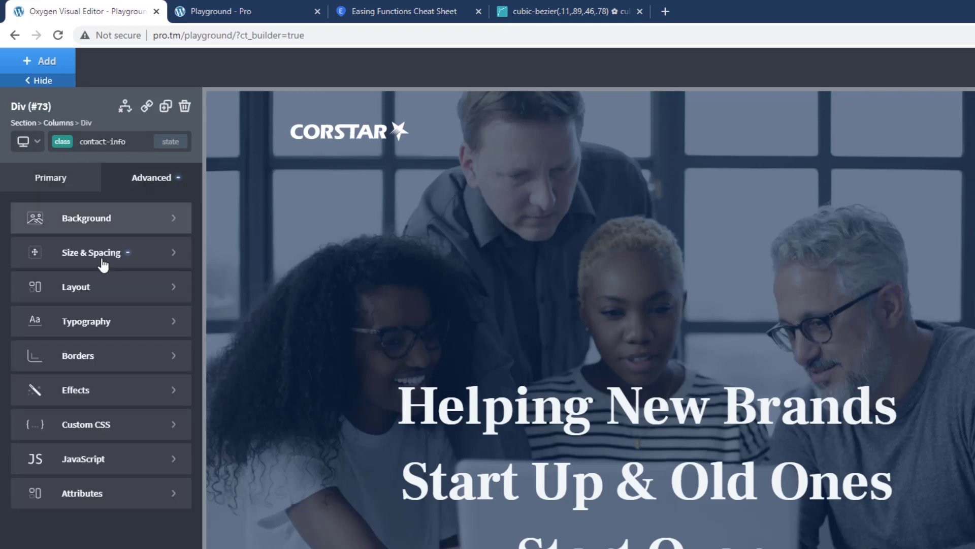
left_click(87, 400)
left_click(98, 285)
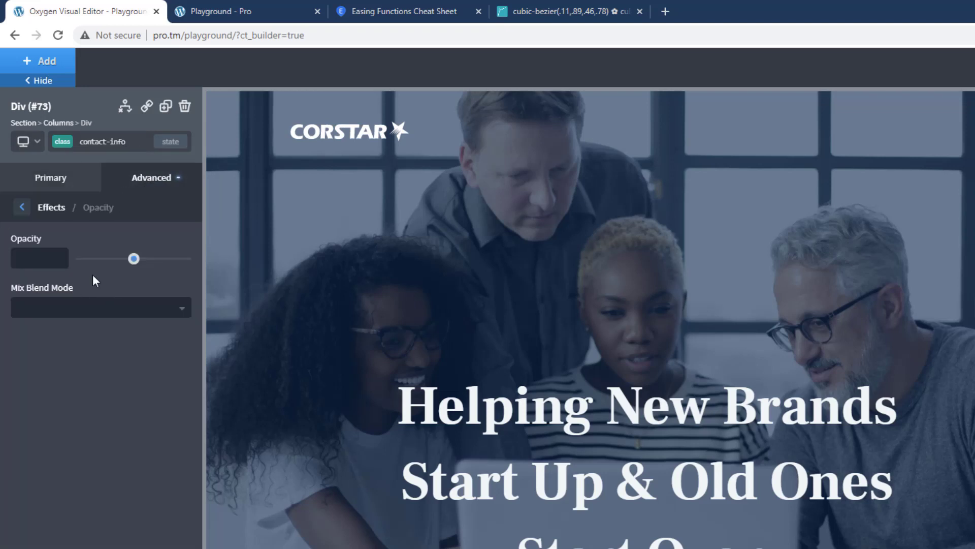
left_click_drag(129, 265, 77, 261)
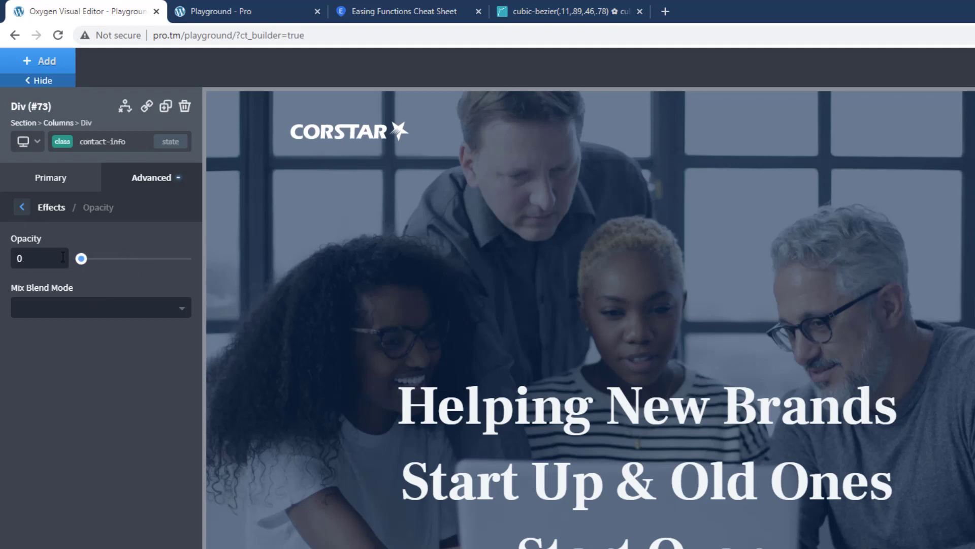
left_click(22, 207)
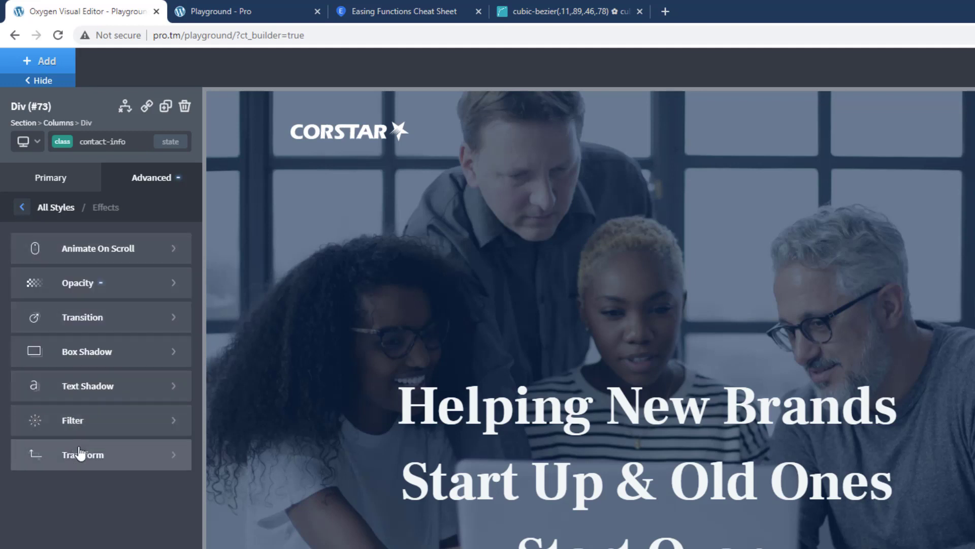
Step: Add a scale transform to the contact-info class with Scale X and Scale Y set to 0.4
left_click(70, 453)
left_click(74, 243)
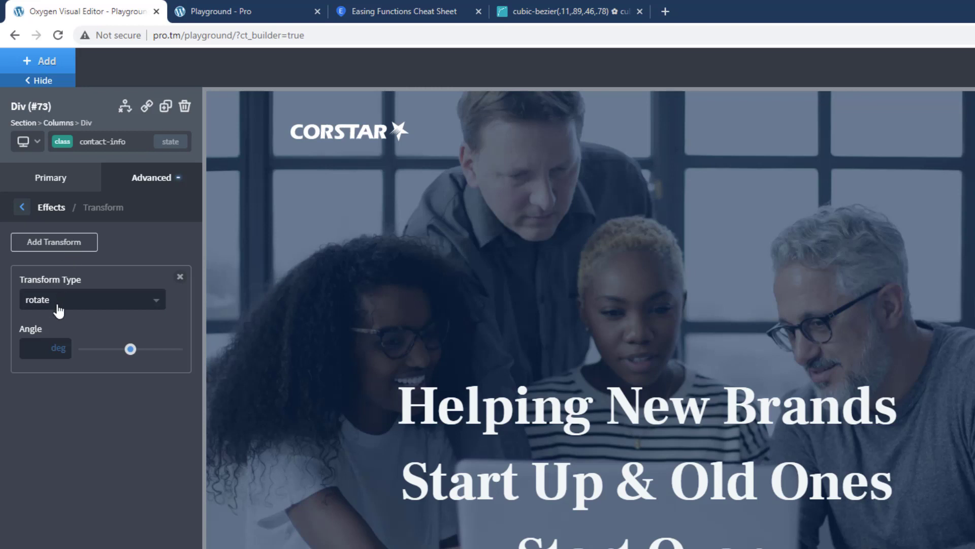
left_click(70, 306)
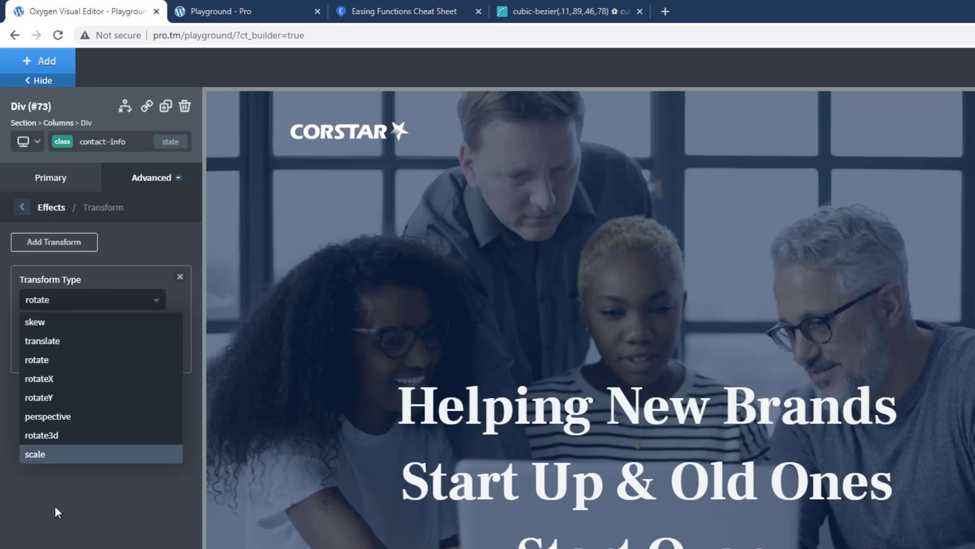
left_click(71, 454)
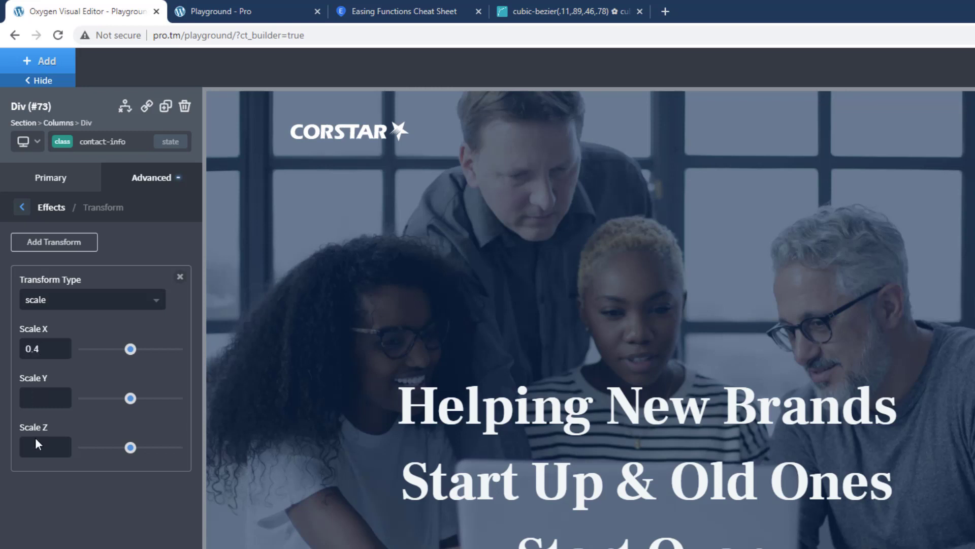
left_click(44, 397)
type("0.4")
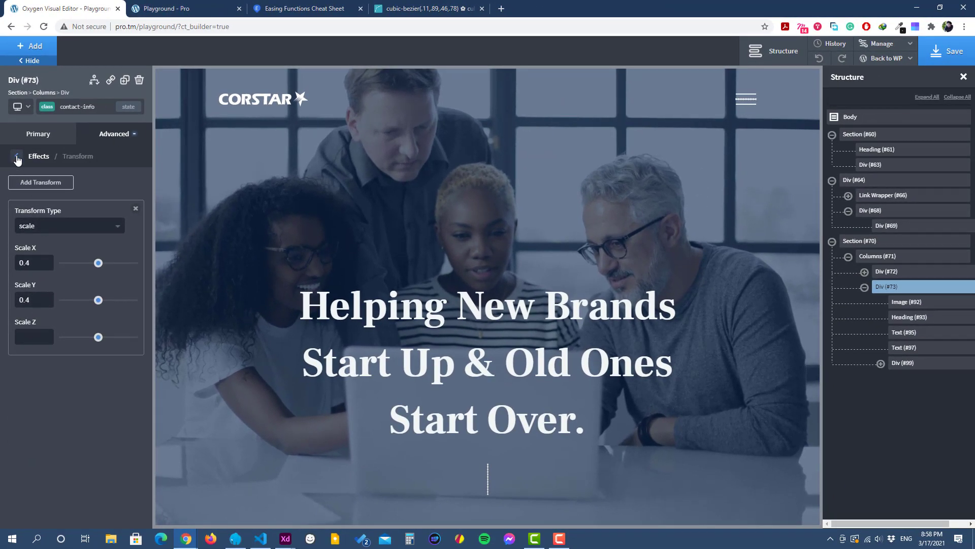
left_click(16, 157)
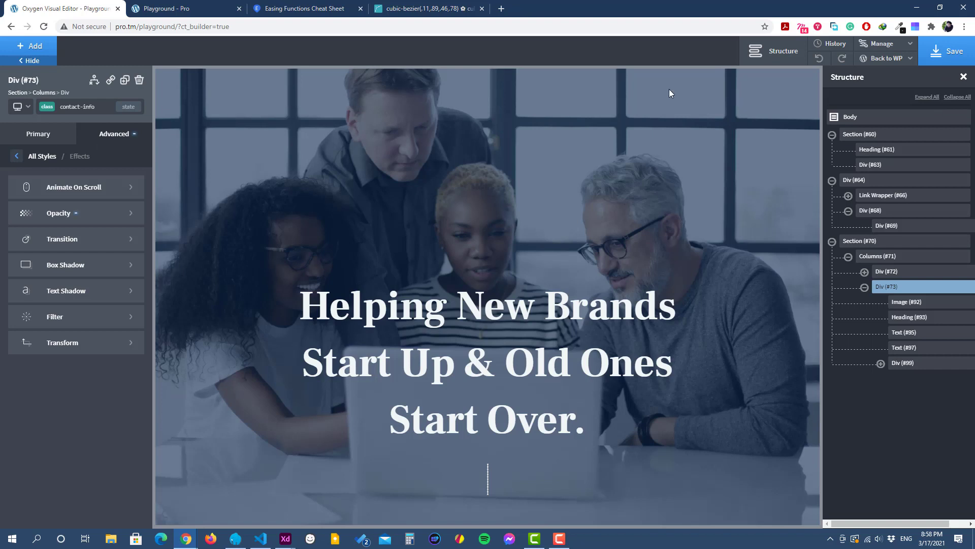
Step: Create a custom selector named ".offcanvas-opened .contact-info"
left_click(882, 44)
left_click(881, 96)
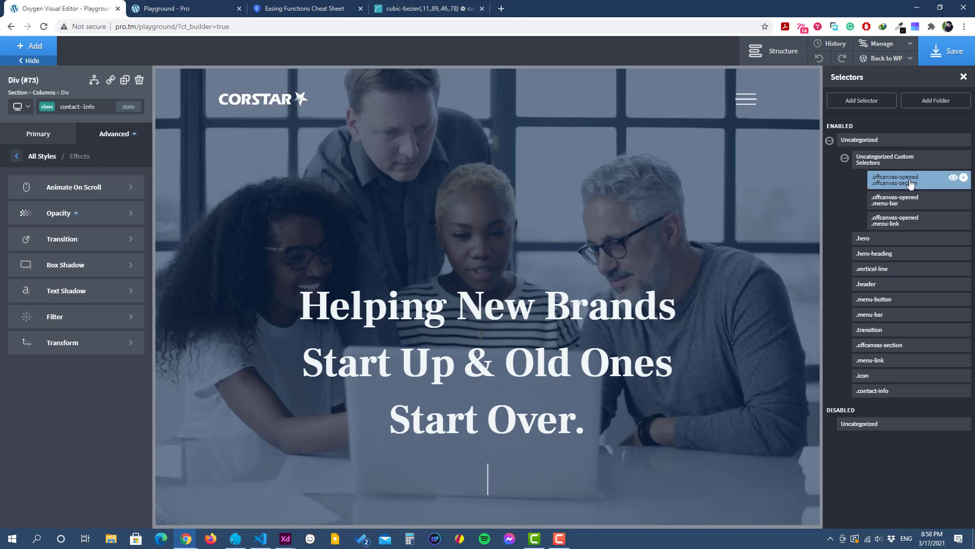
left_click(855, 101)
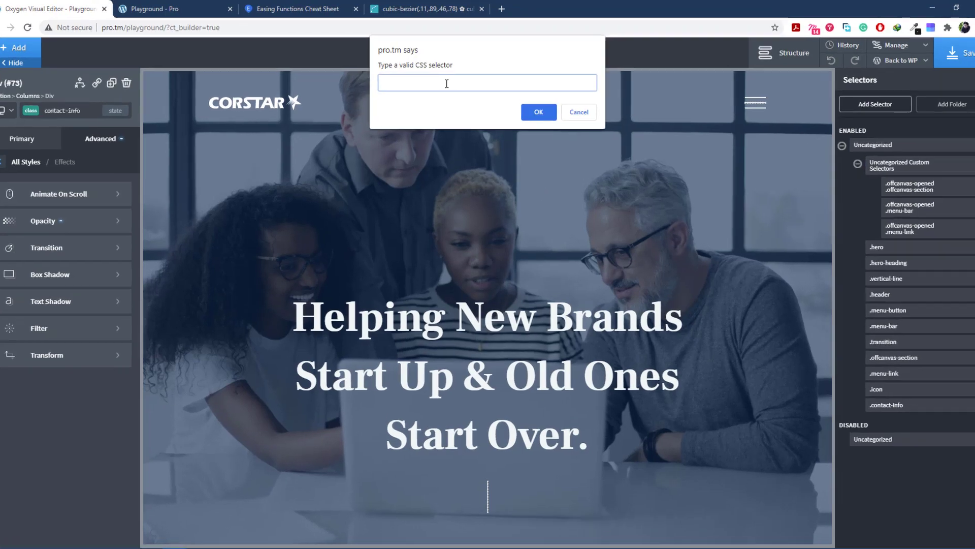
type(".")
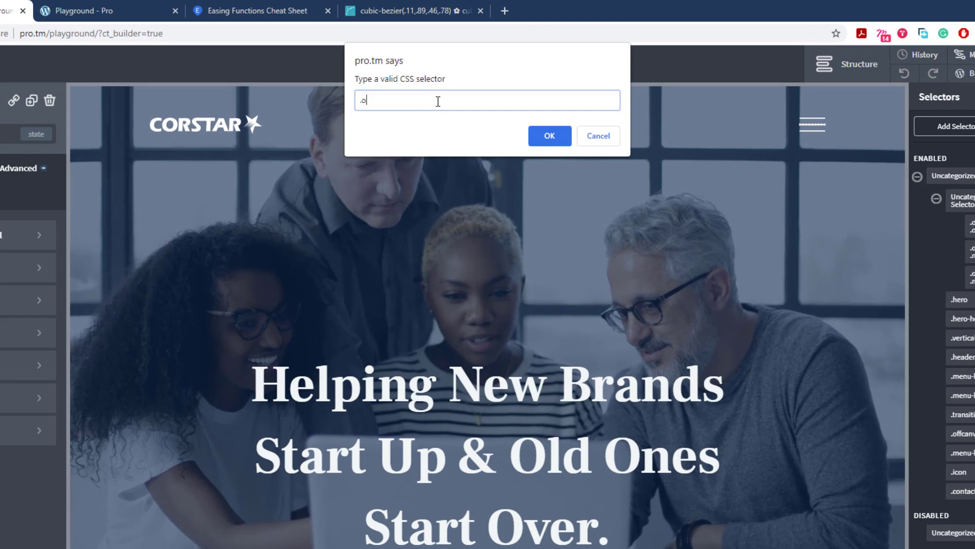
type("offcanvas-opened .contact-info")
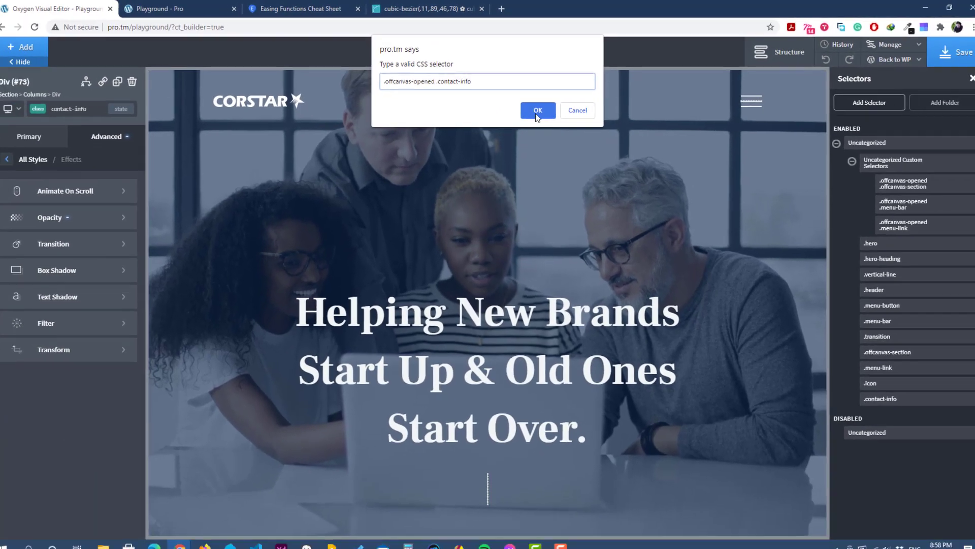
left_click(549, 135)
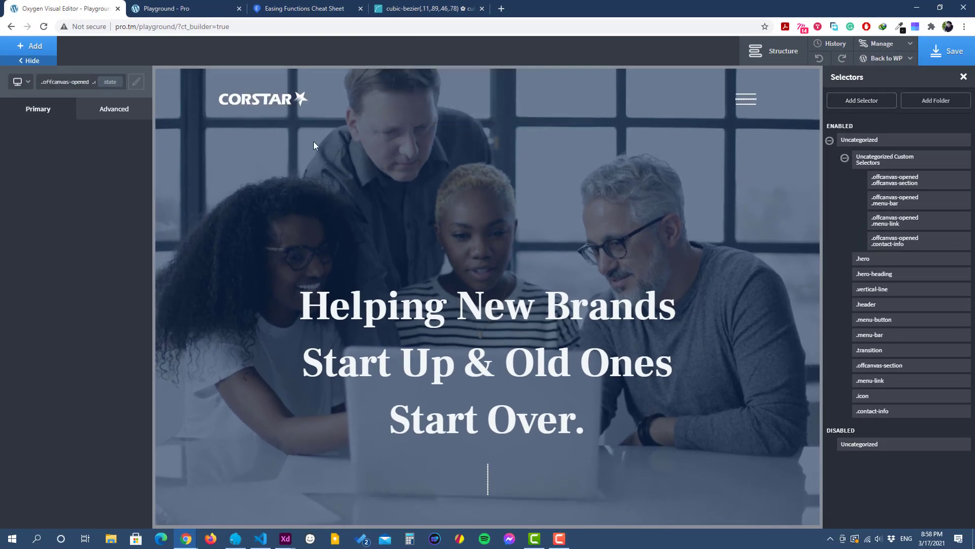
Step: Raise the opacity of the ".offcanvas-opened .contact-info" selector to the maximum
left_click(111, 114)
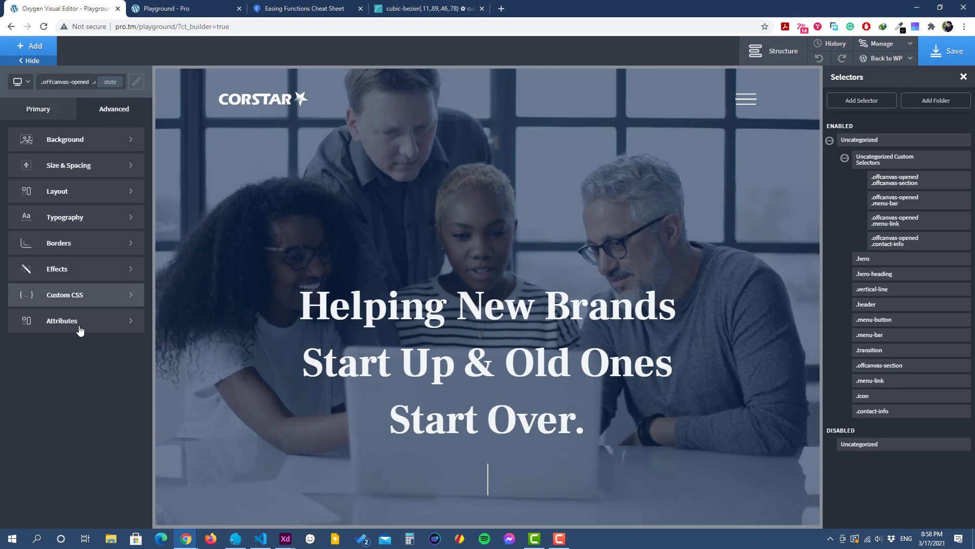
left_click(74, 268)
left_click(49, 165)
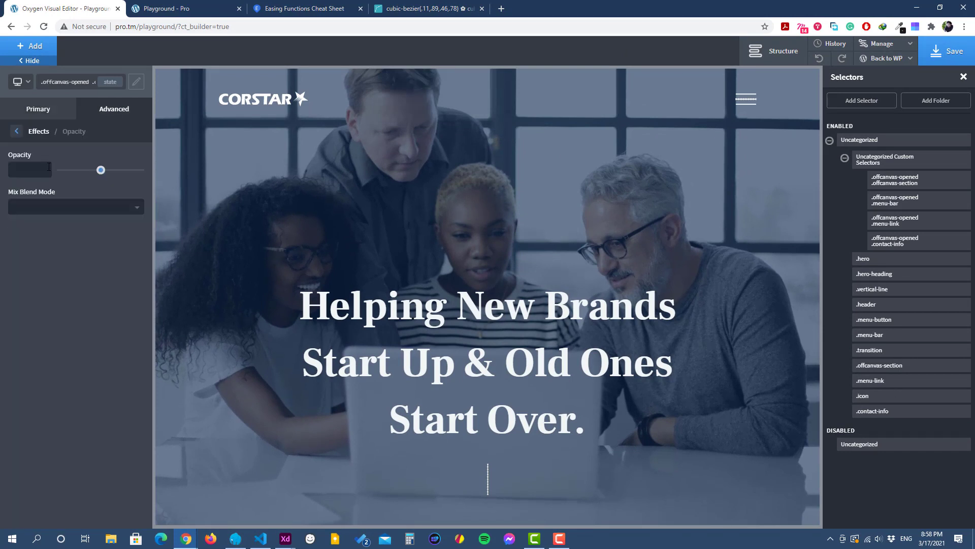
left_click_drag(100, 170, 151, 172)
Step: Add a scale transform to the ".offcanvas-opened .contact-info" selector, setting Scale X to 1 and filling in Scale Y
left_click(17, 135)
left_click(40, 291)
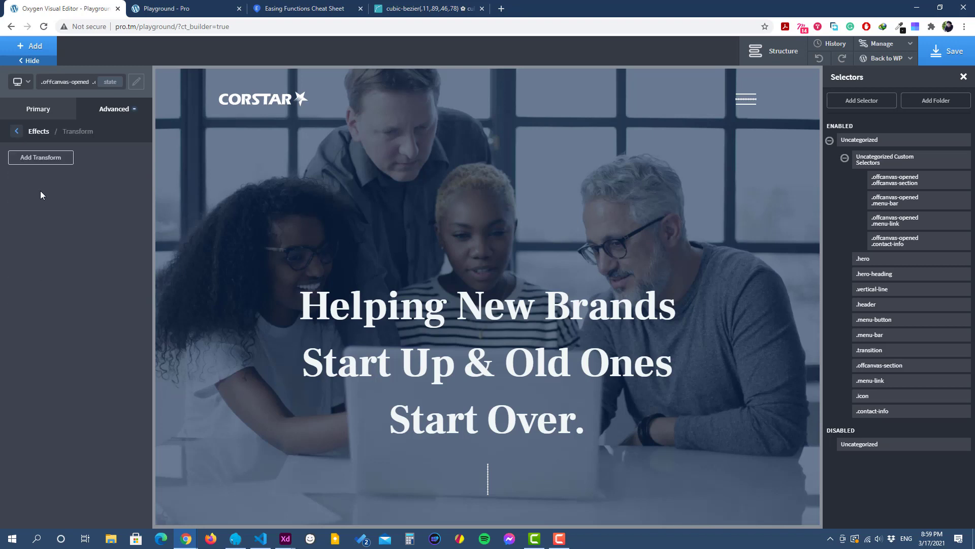
left_click(60, 159)
left_click(44, 204)
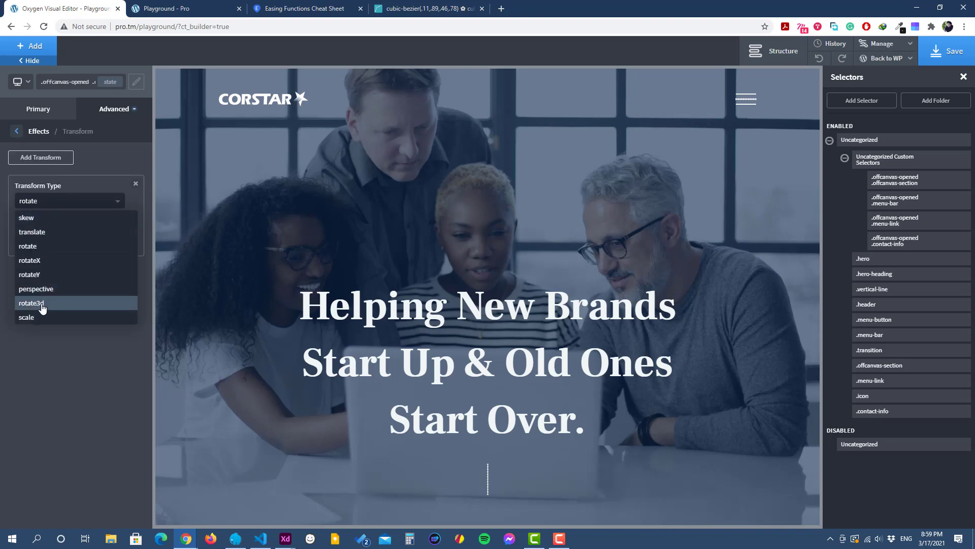
left_click(43, 320)
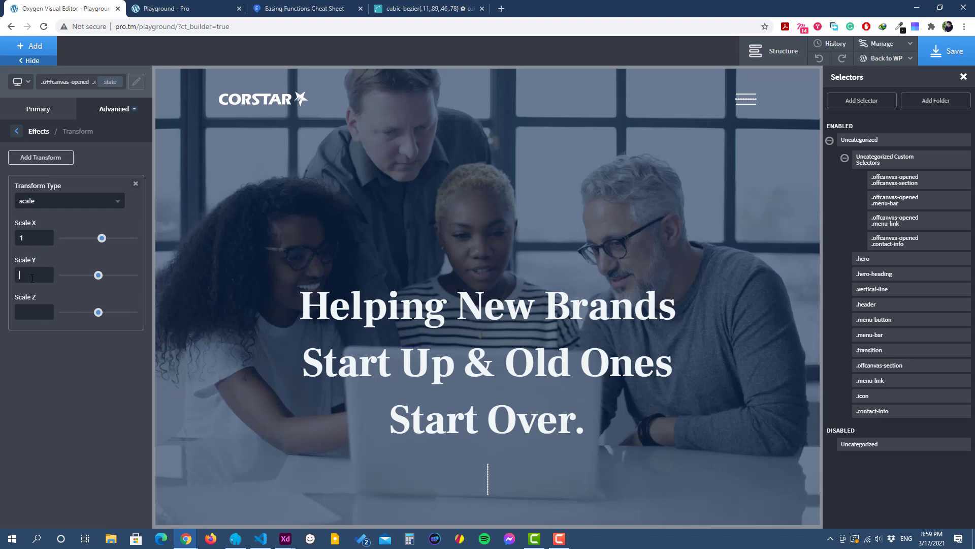
Step: Give the ".offcanvas-opened .contact-info" selector a transition duration of 0.8 sec and a delay of 1.2 sec, and save the page
left_click(17, 133)
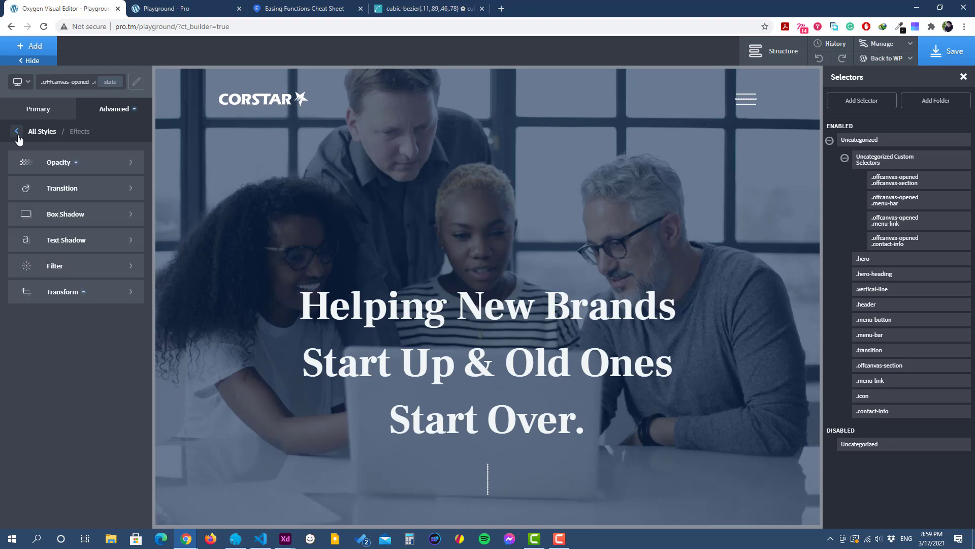
left_click(82, 190)
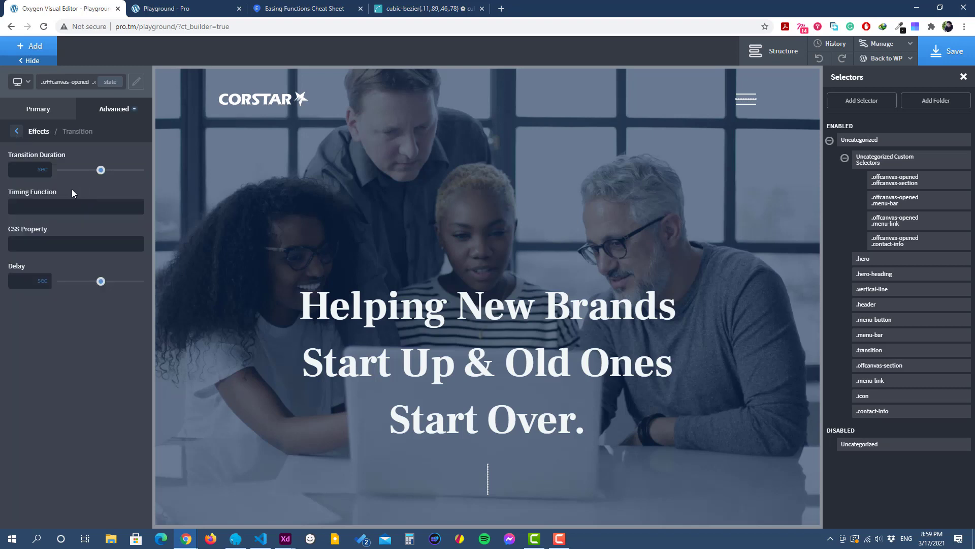
left_click(24, 168)
type("0.8")
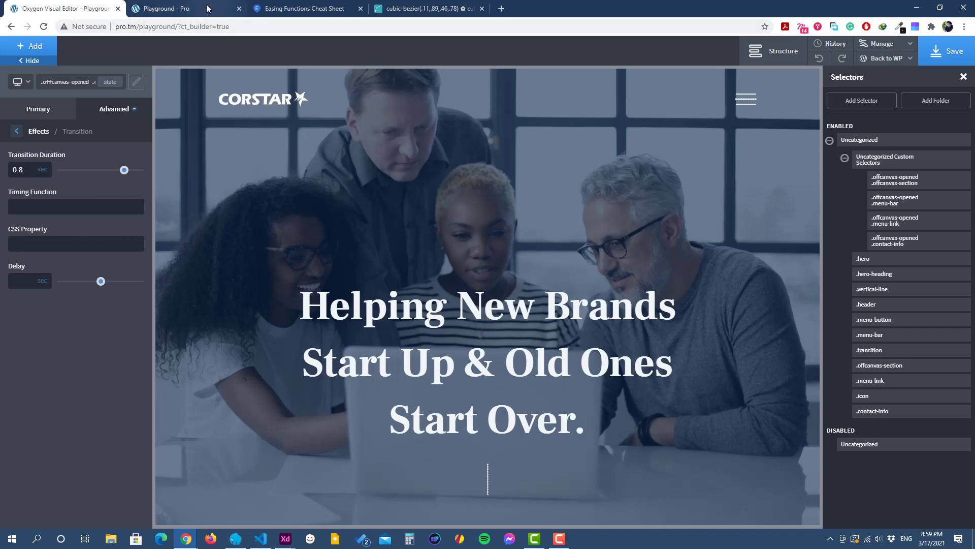
left_click(229, 11)
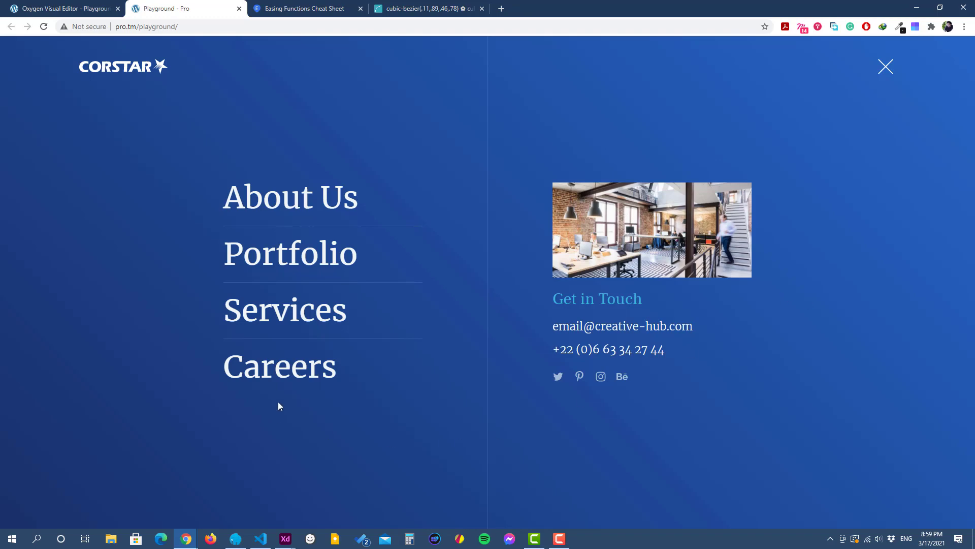
left_click(66, 8)
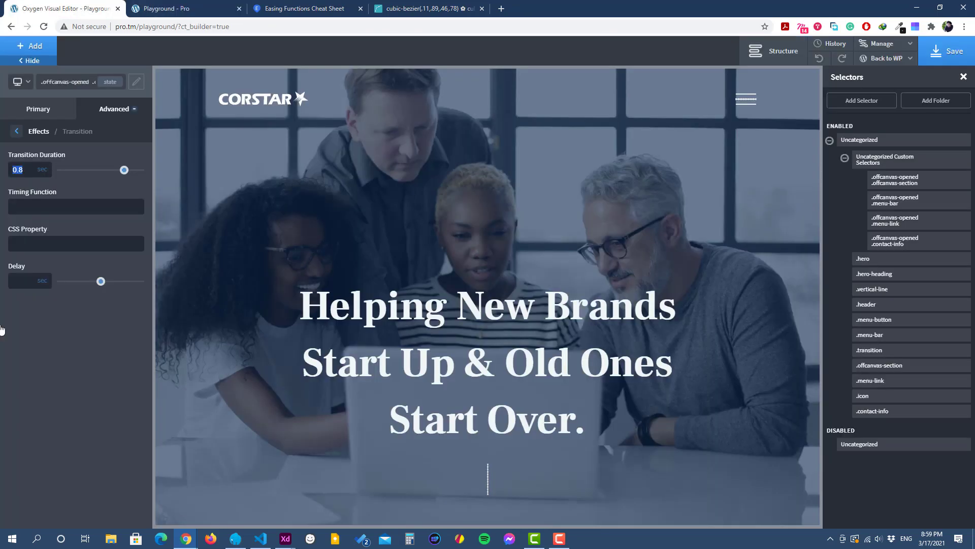
left_click(24, 283)
type("1.2")
left_click(943, 52)
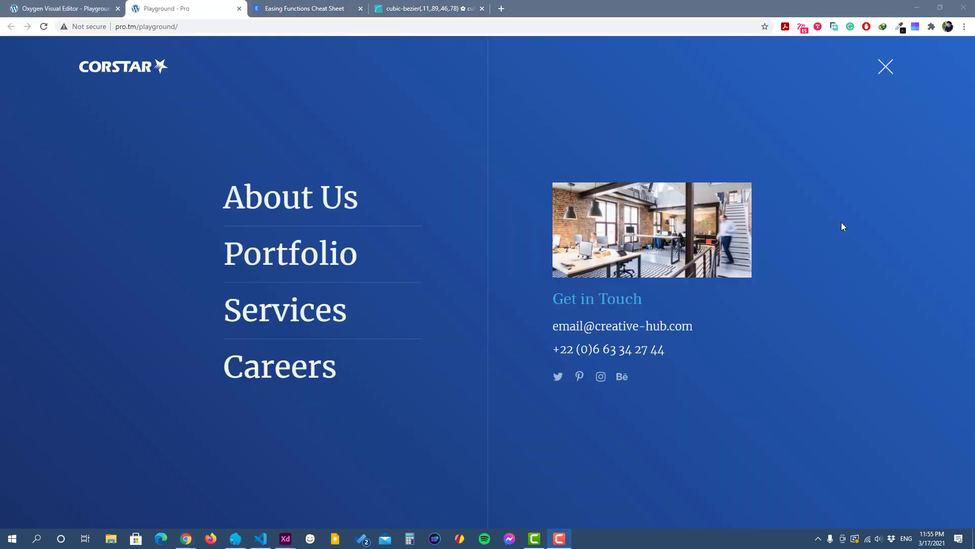
Step: Reload the front-end Playground page and open and close the off-canvas menu repeatedly to examine the link and contact-info animations
left_click(893, 72)
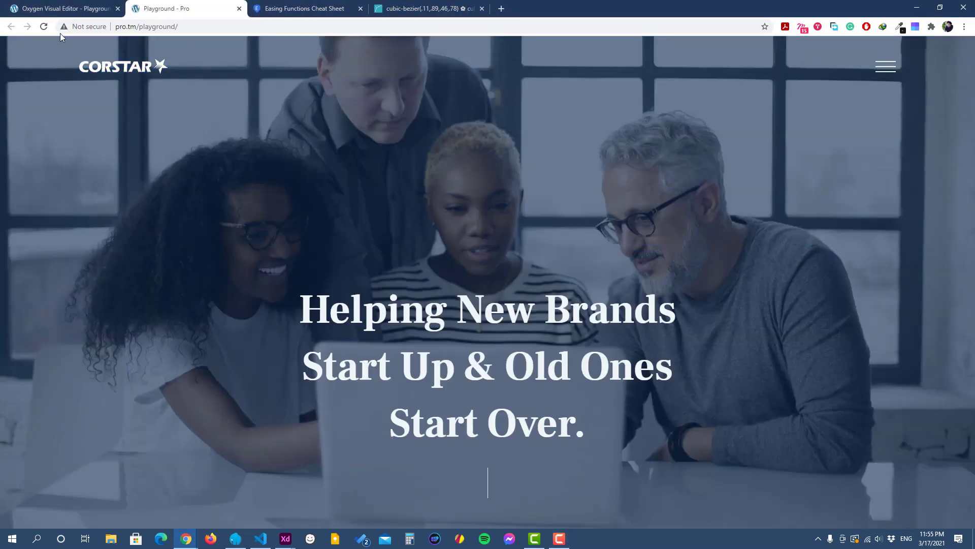
left_click(44, 26)
left_click(894, 70)
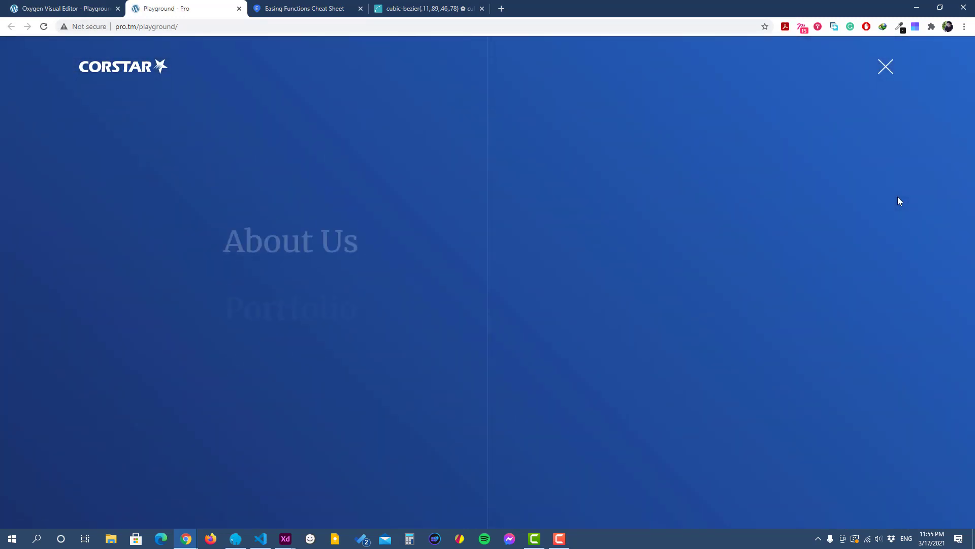
left_click(886, 68)
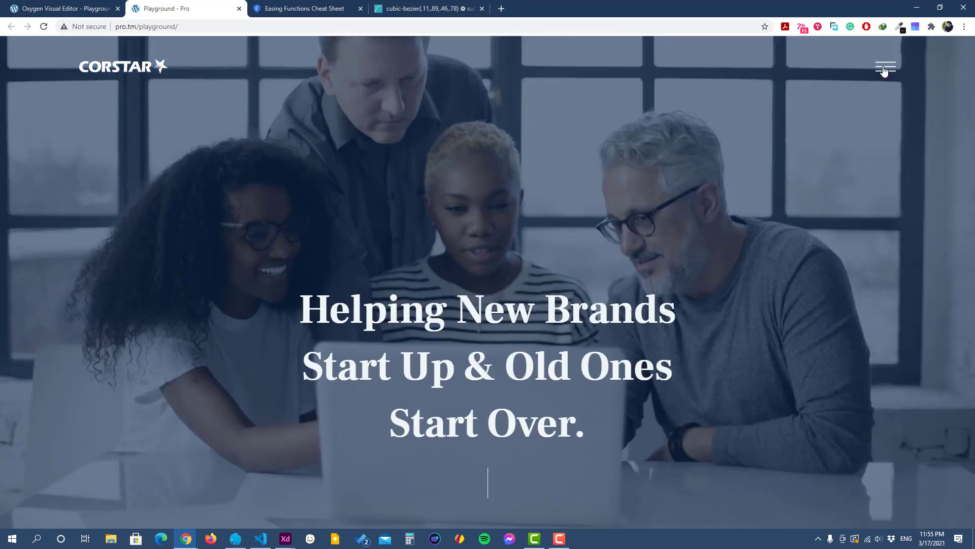
left_click(885, 68)
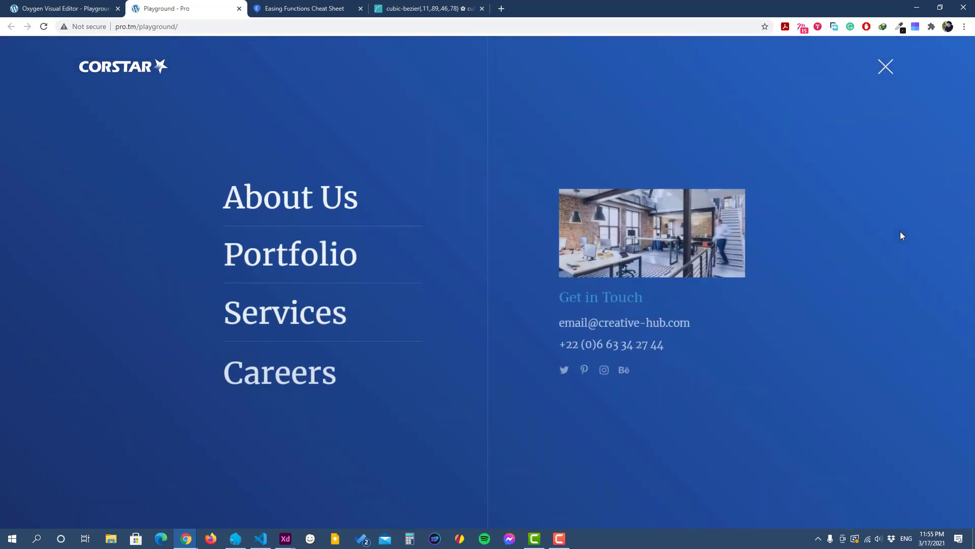
left_click(885, 67)
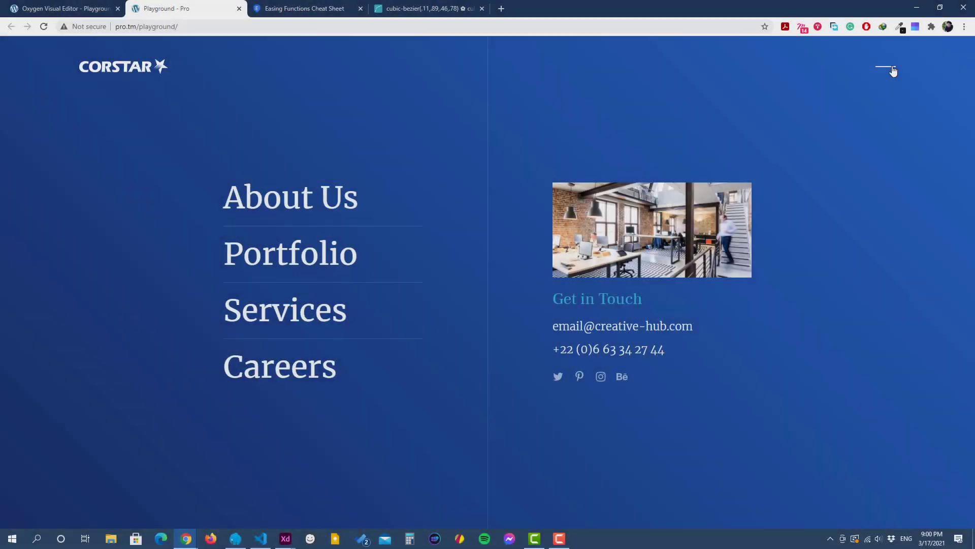
left_click(884, 66)
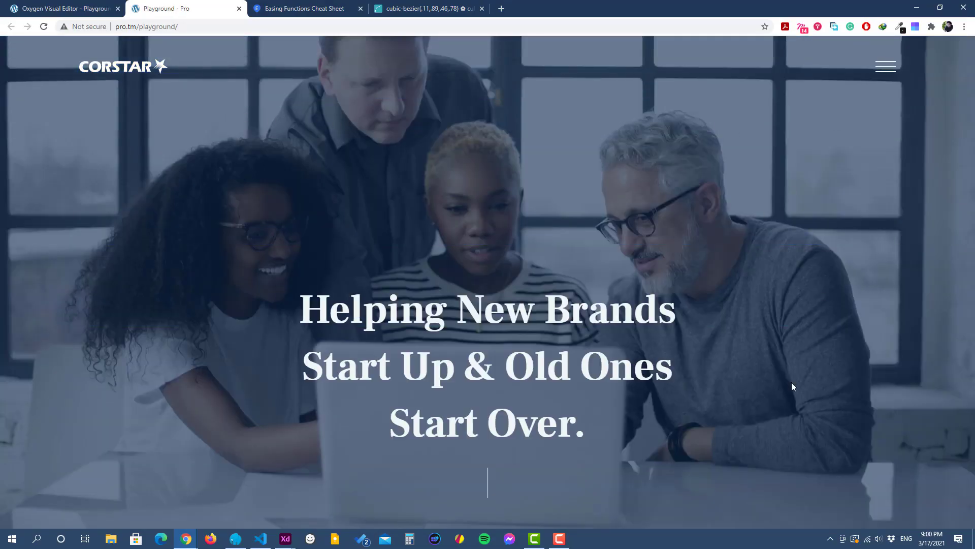
left_click(891, 75)
left_click(886, 72)
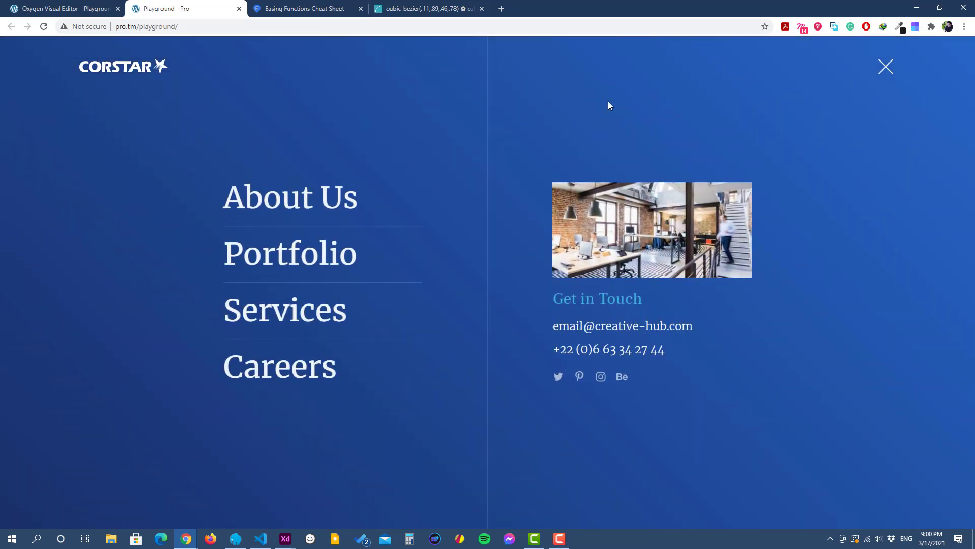
left_click(886, 67)
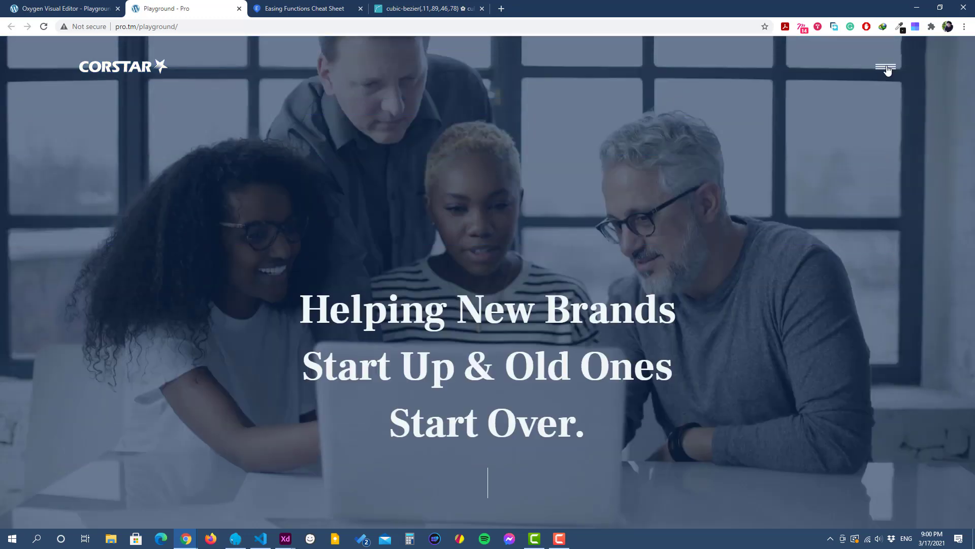
left_click(887, 70)
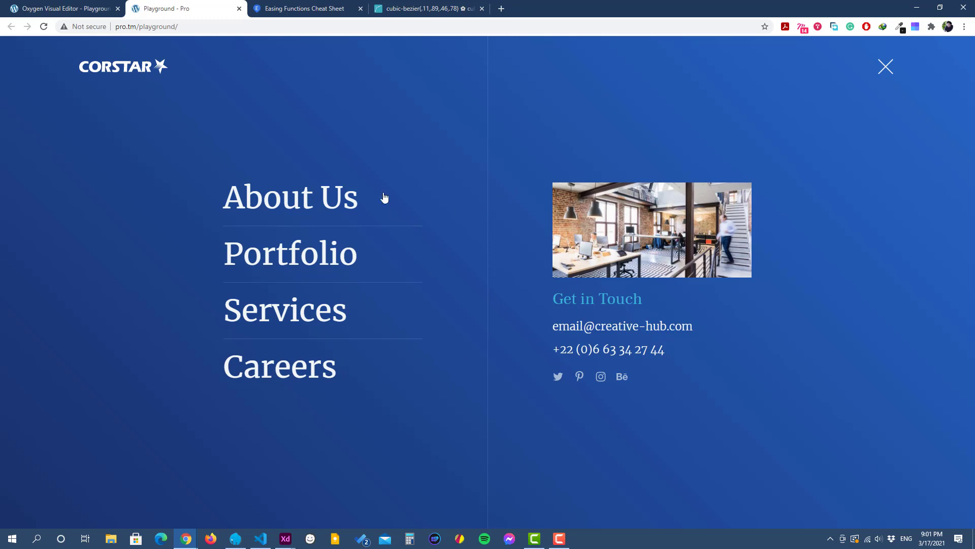
Step: View the responsive breakpoint options in the Oxygen editor and return to the front-end Playground page
left_click(58, 9)
left_click(15, 84)
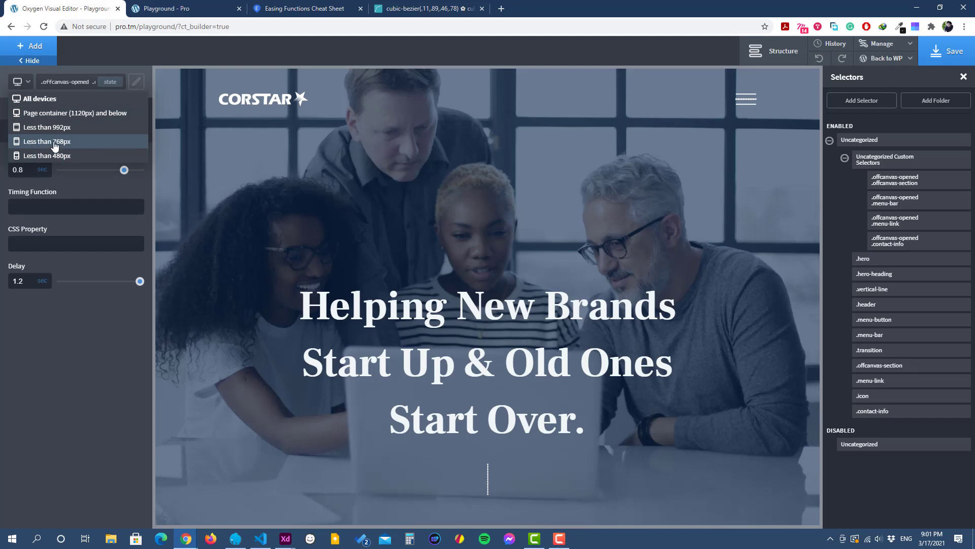
left_click(209, 6)
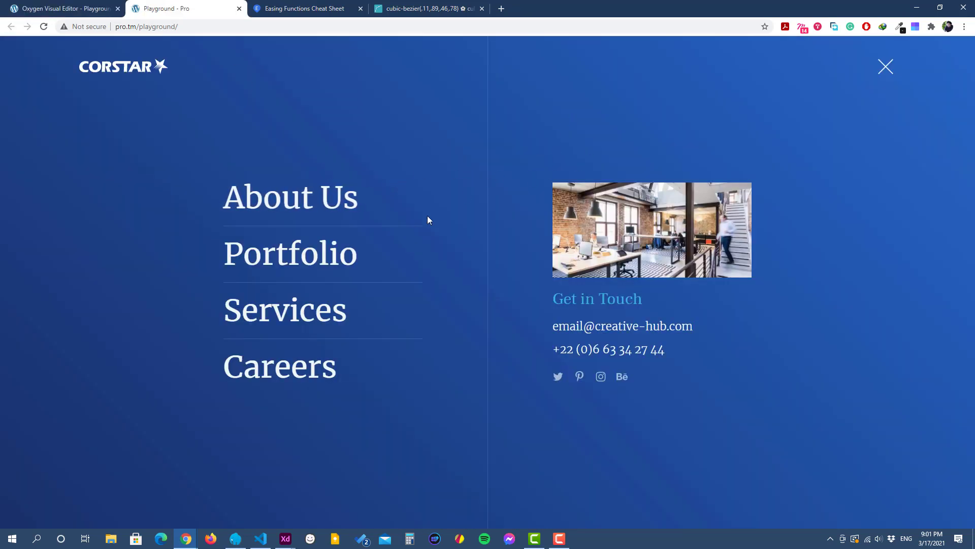